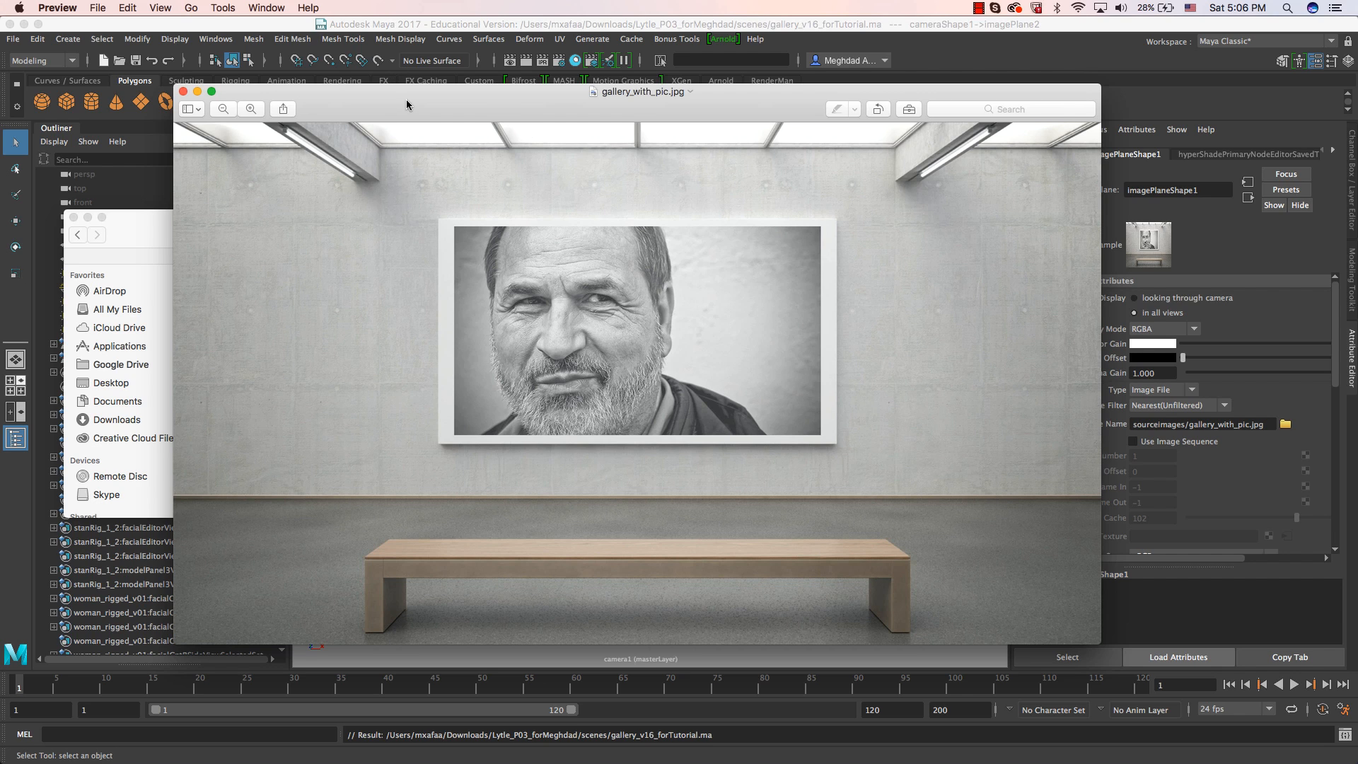
# Close the Finder window and the gallery_with_pic.jpg reference image to return to the Maya scene.
pyautogui.moveTo(403, 111); pyautogui.dragTo(449, 133)
pyautogui.click(207, 224)
pyautogui.click(88, 218)
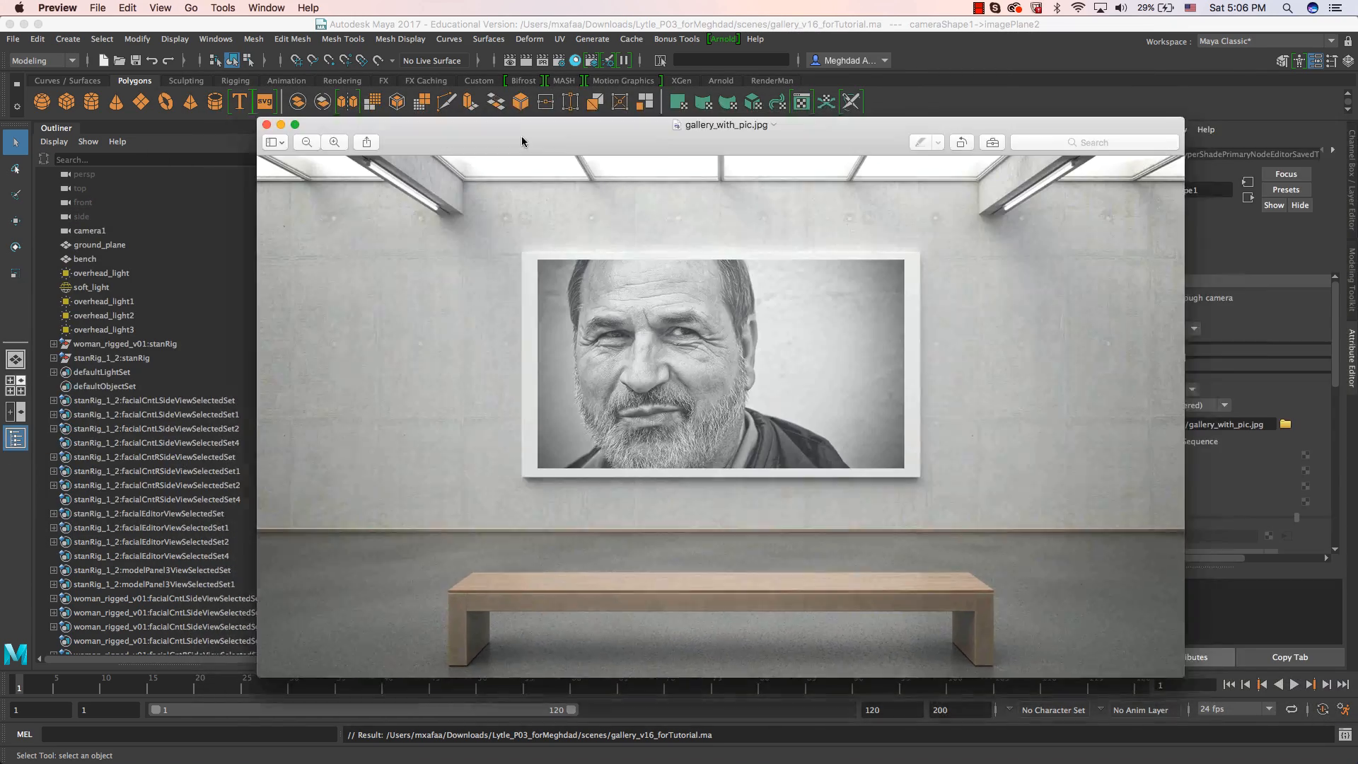
pyautogui.moveTo(520, 136); pyautogui.dragTo(1357, 239)
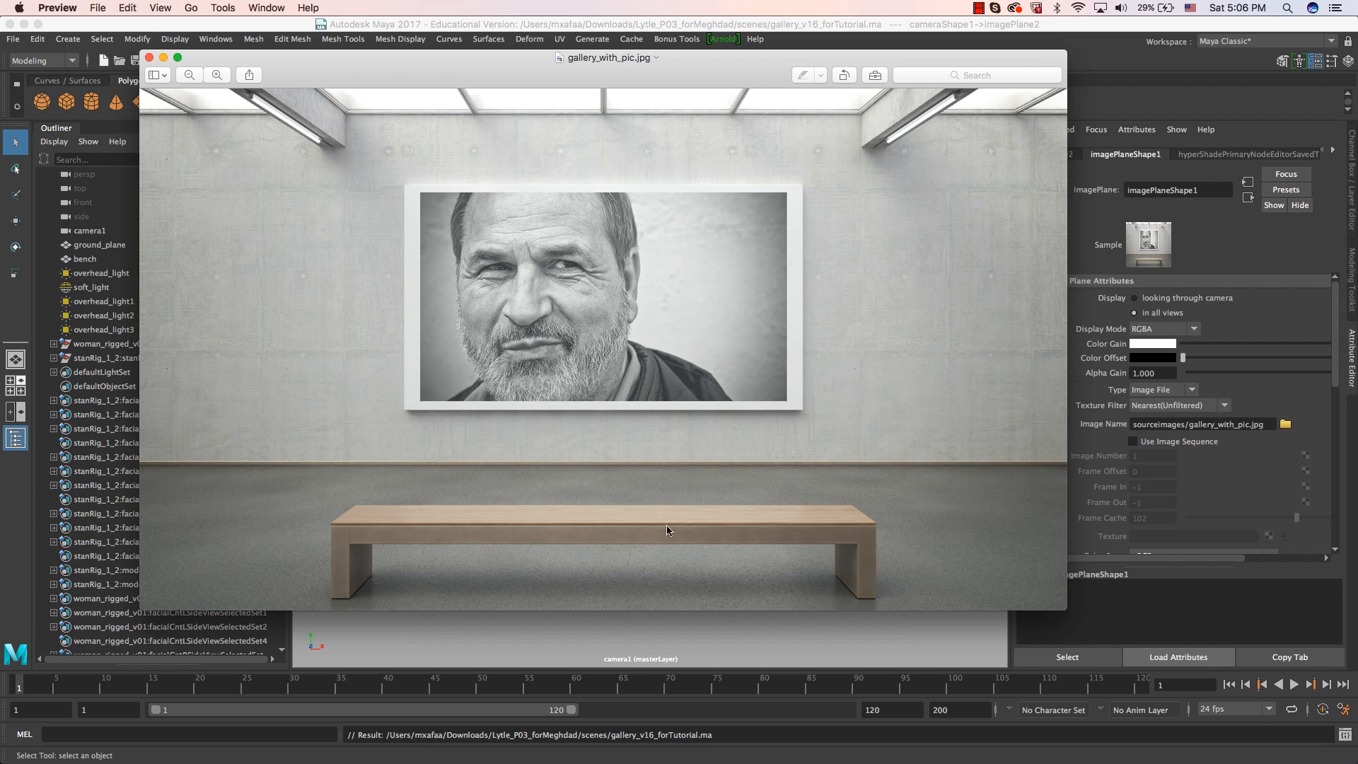
pyautogui.press('super+w')
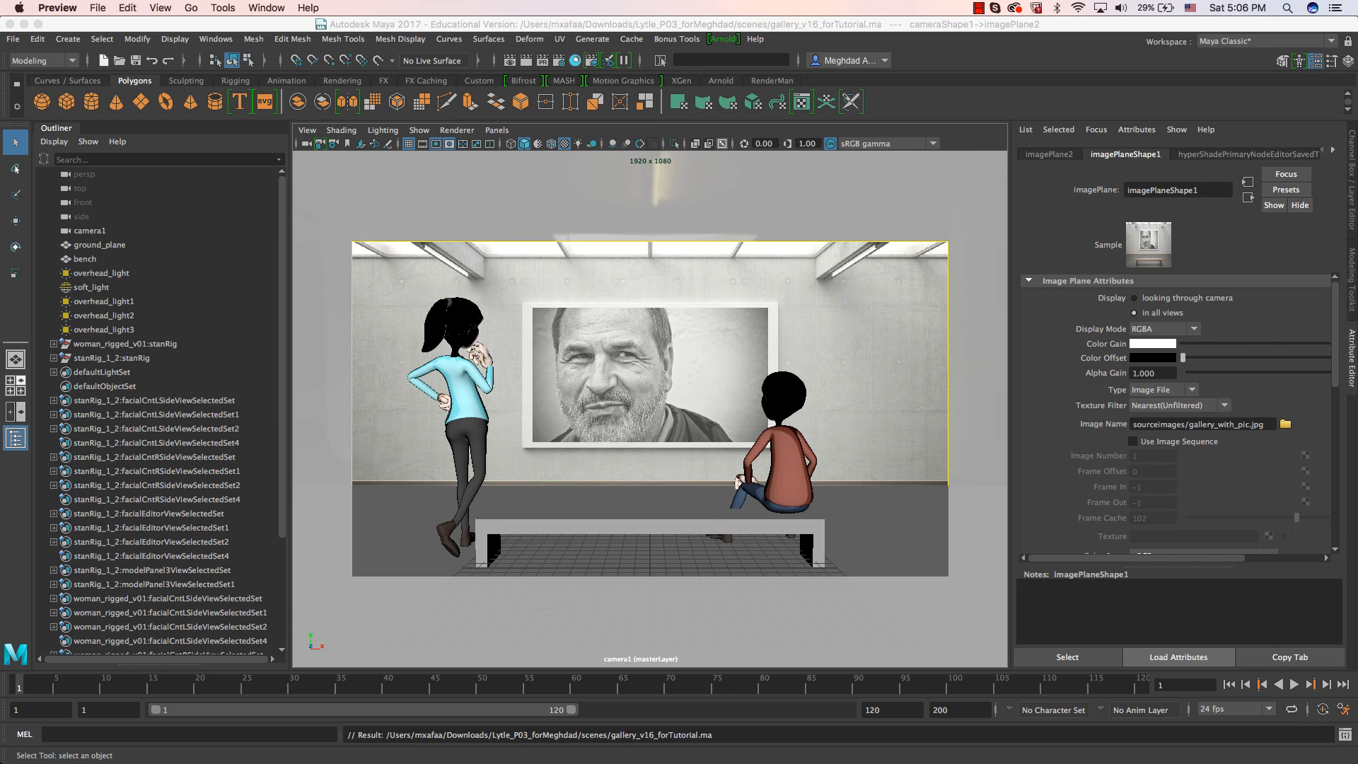
# Select the bench and turn on wireframe-on-shaded display in the camera view, keeping the render window out of the way.
pyautogui.click(594, 534)
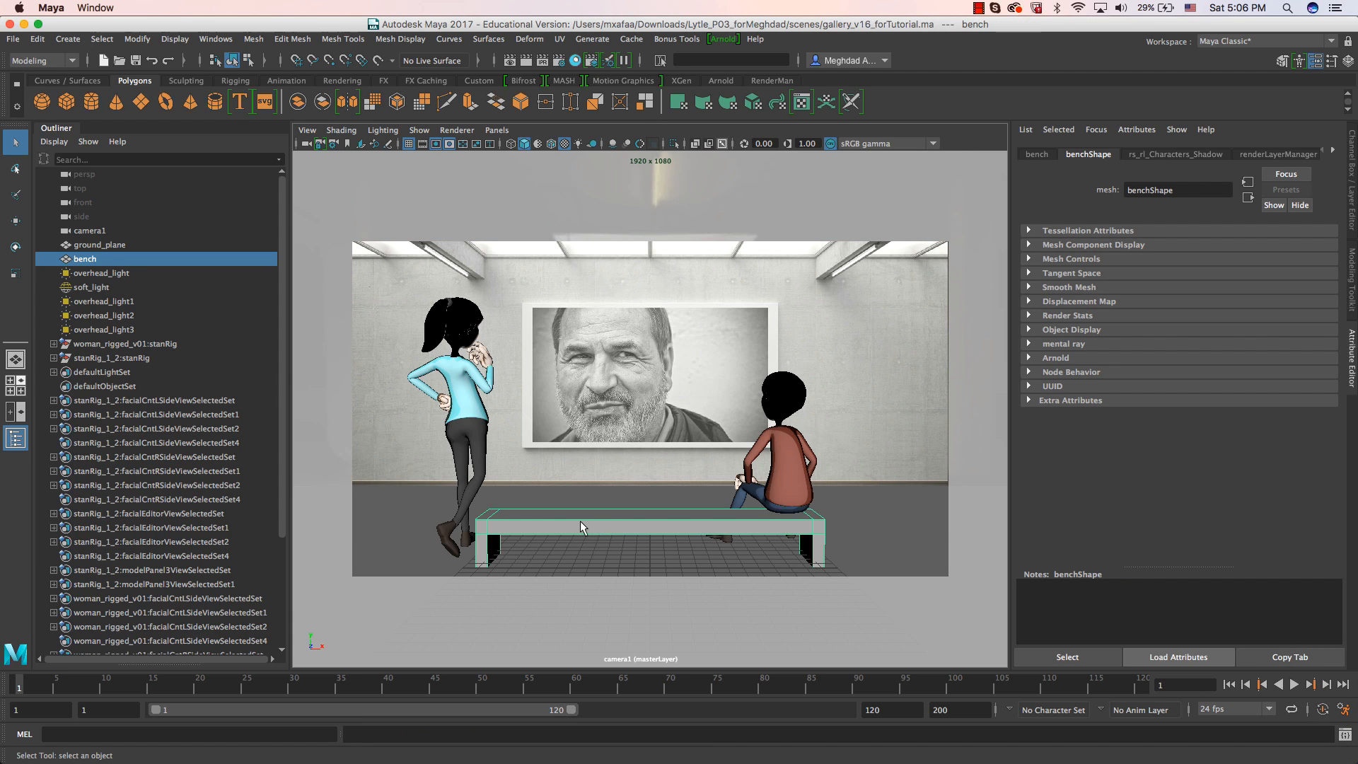
pyautogui.click(551, 143)
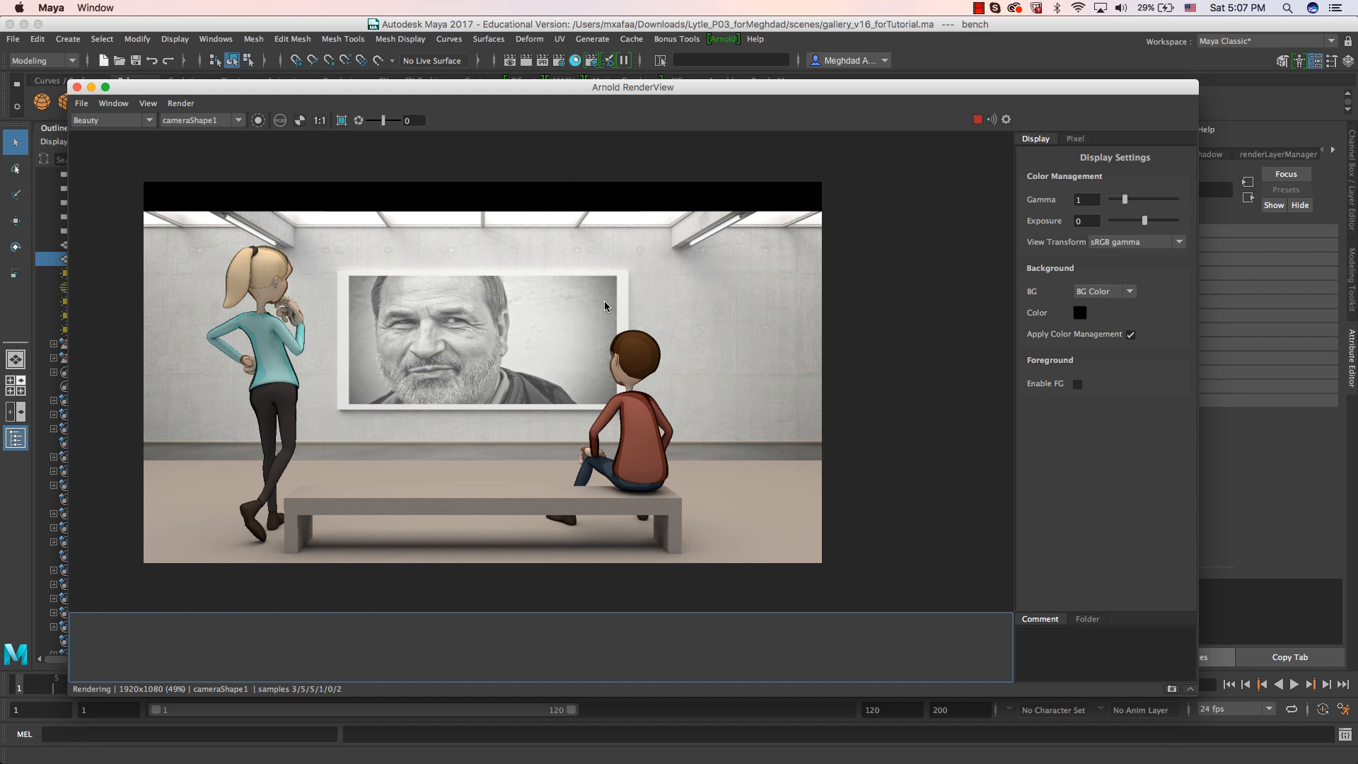
pyautogui.moveTo(545, 93); pyautogui.dragTo(1357, 134)
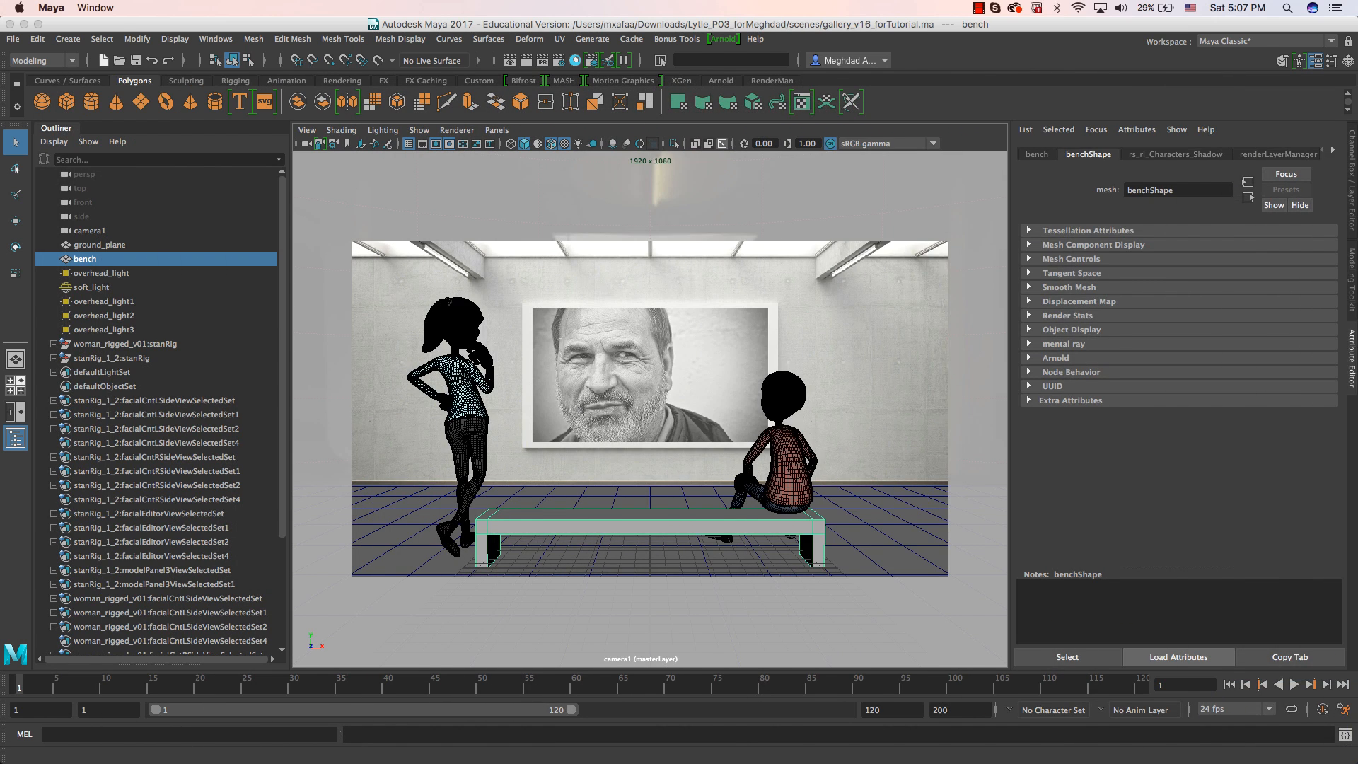
# Open the Render Setup window and make the rl_Characters_Beauty layer visible in the viewport.
pyautogui.click(591, 60)
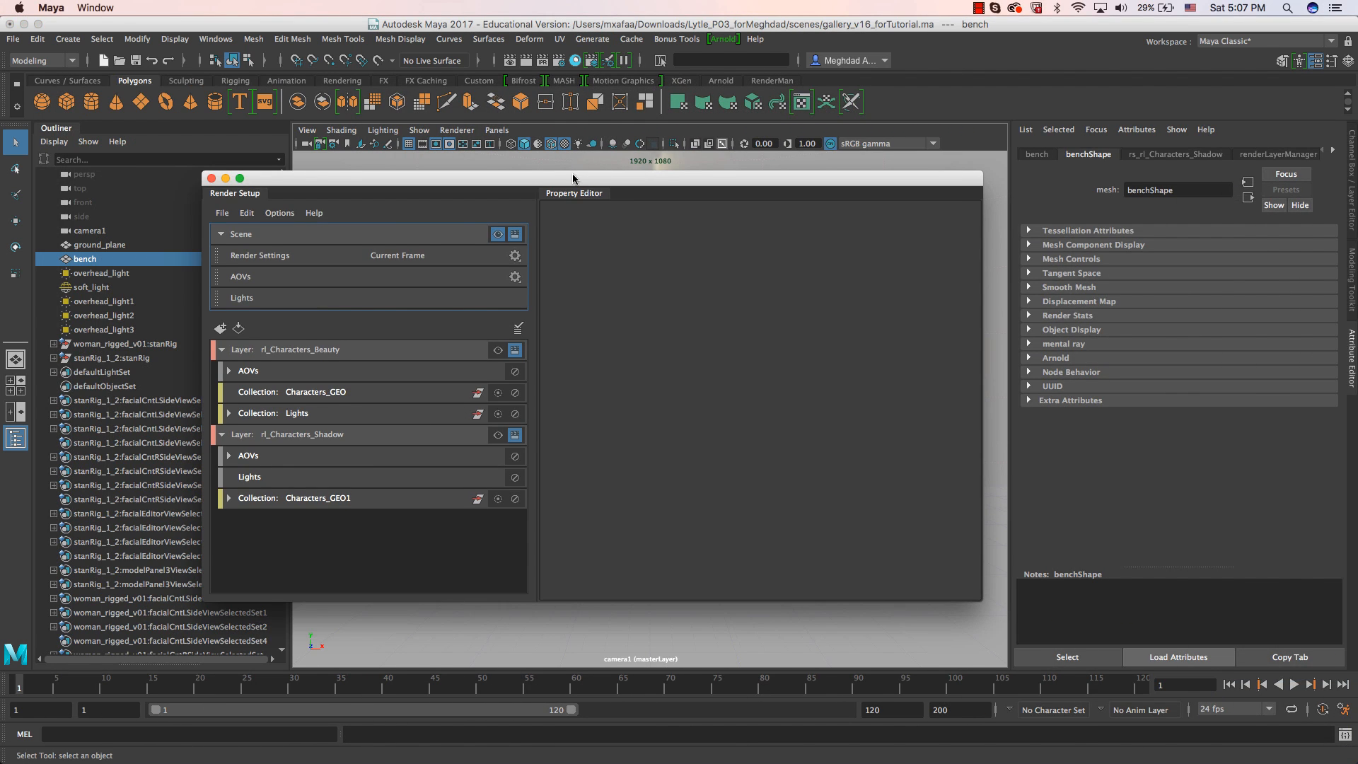
pyautogui.moveTo(574, 178); pyautogui.dragTo(499, 181)
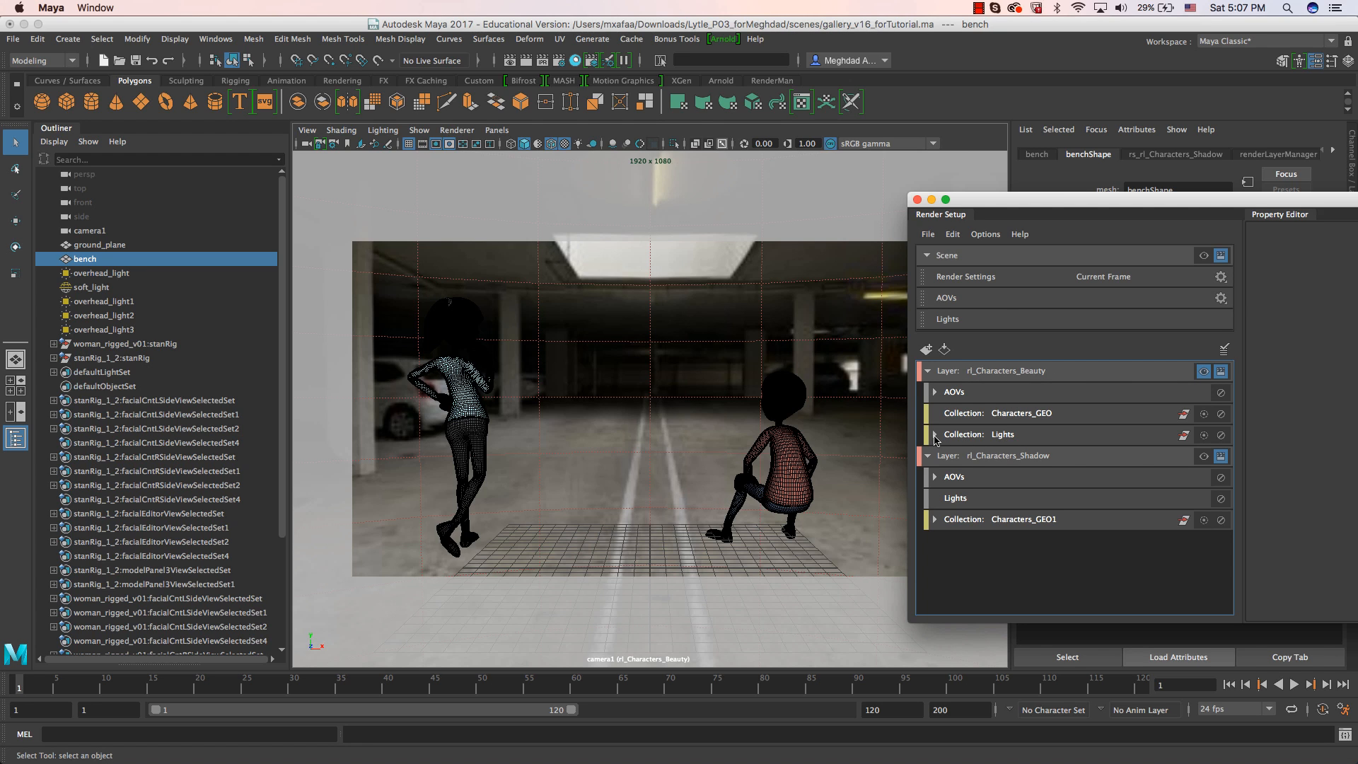
pyautogui.moveTo(1053, 201); pyautogui.dragTo(658, 202)
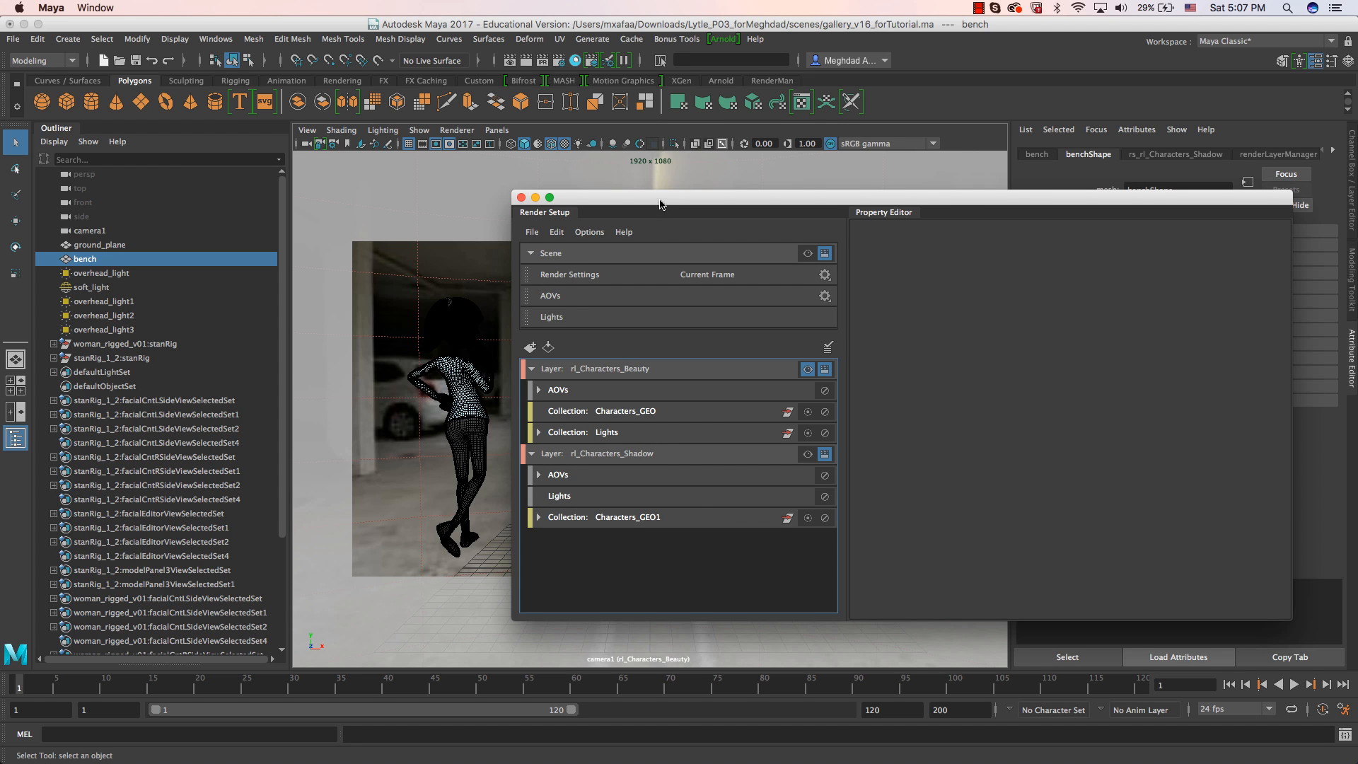
pyautogui.moveTo(660, 204); pyautogui.dragTo(852, 199)
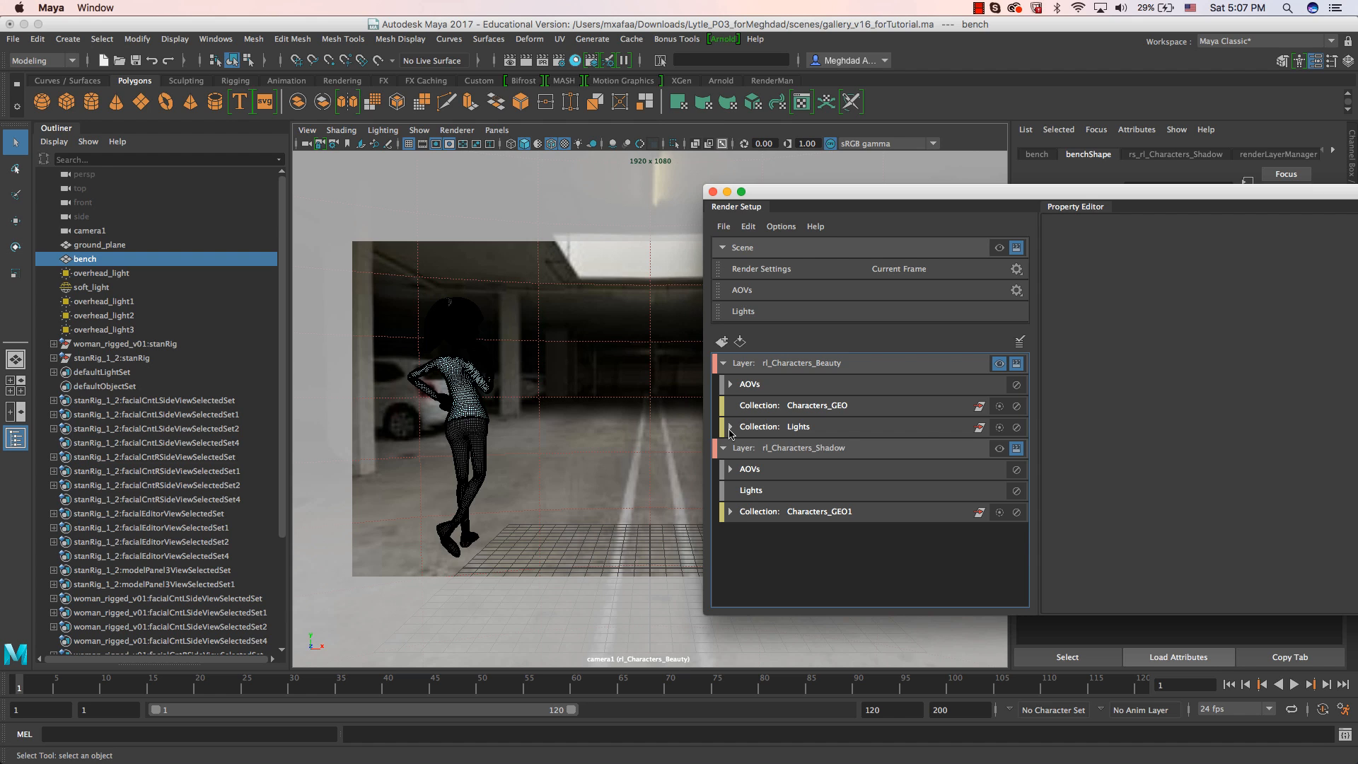
# Expand the beauty layer's Lights collection and inspect the aiCastShadows override on its Lights_lights subcollection.
pyautogui.click(729, 427)
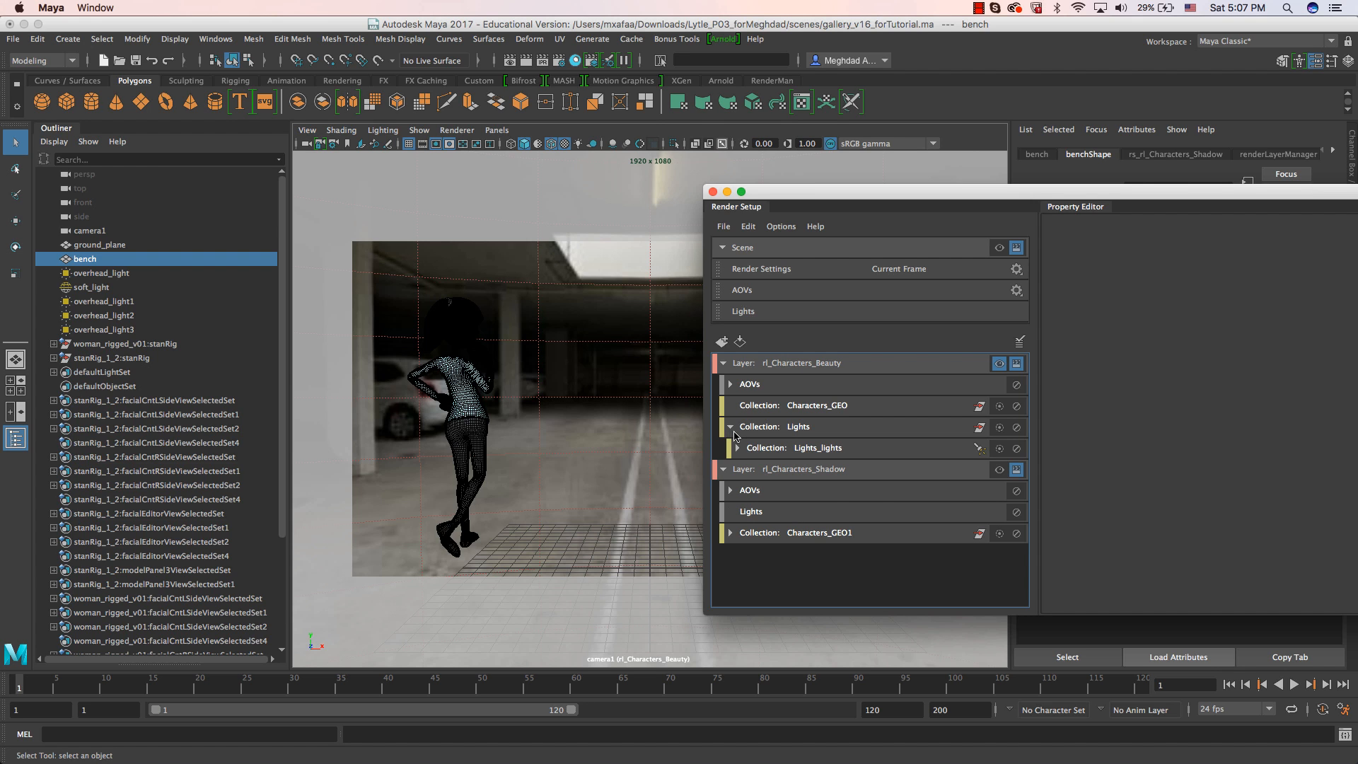
pyautogui.moveTo(787, 197); pyautogui.dragTo(949, 189)
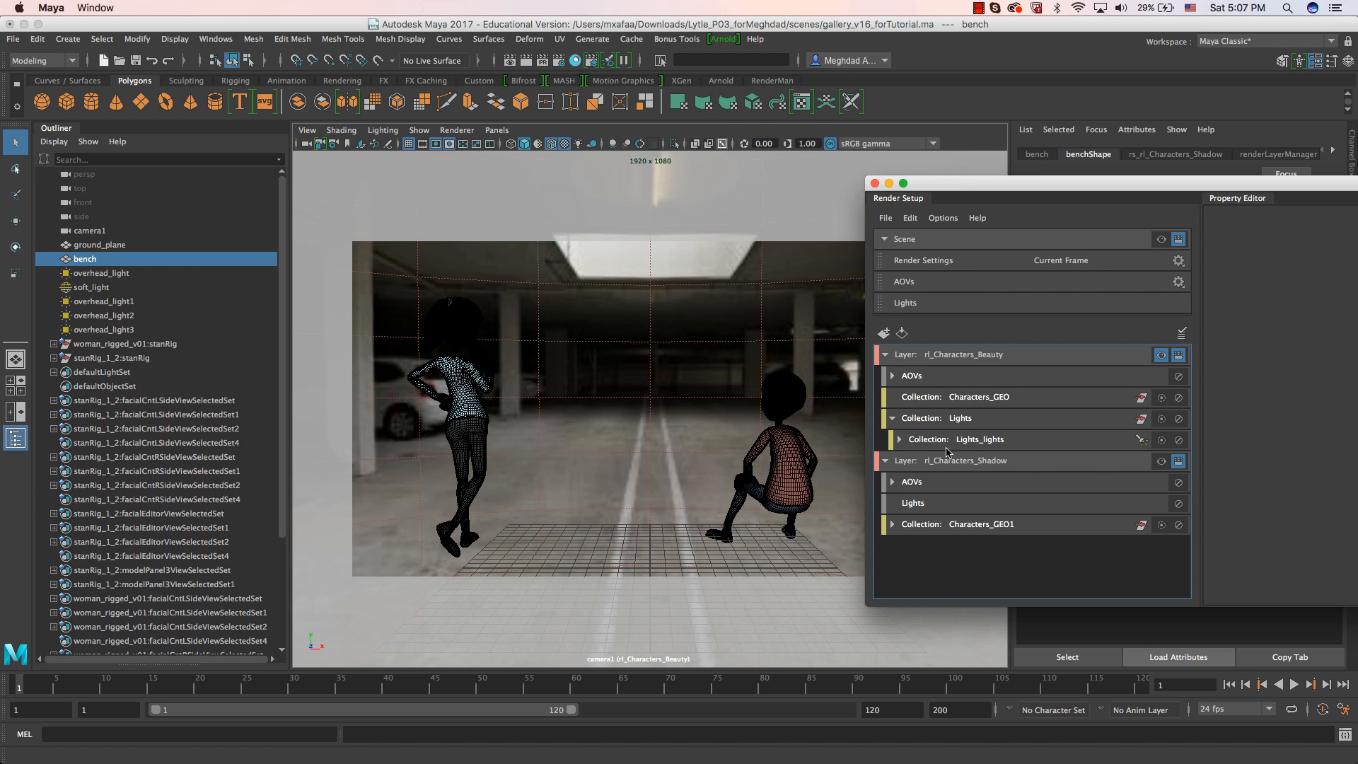
pyautogui.moveTo(981, 193); pyautogui.dragTo(754, 188)
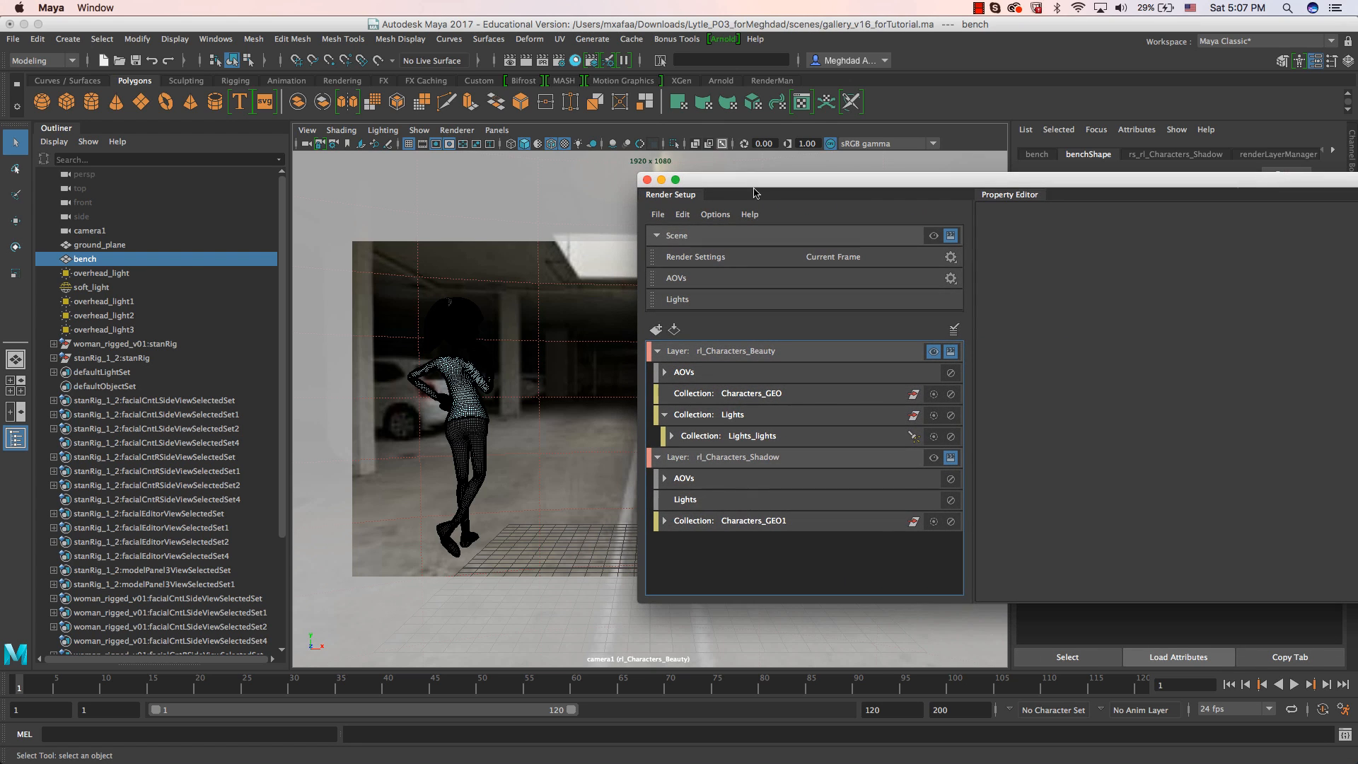
pyautogui.click(672, 436)
pyautogui.click(762, 440)
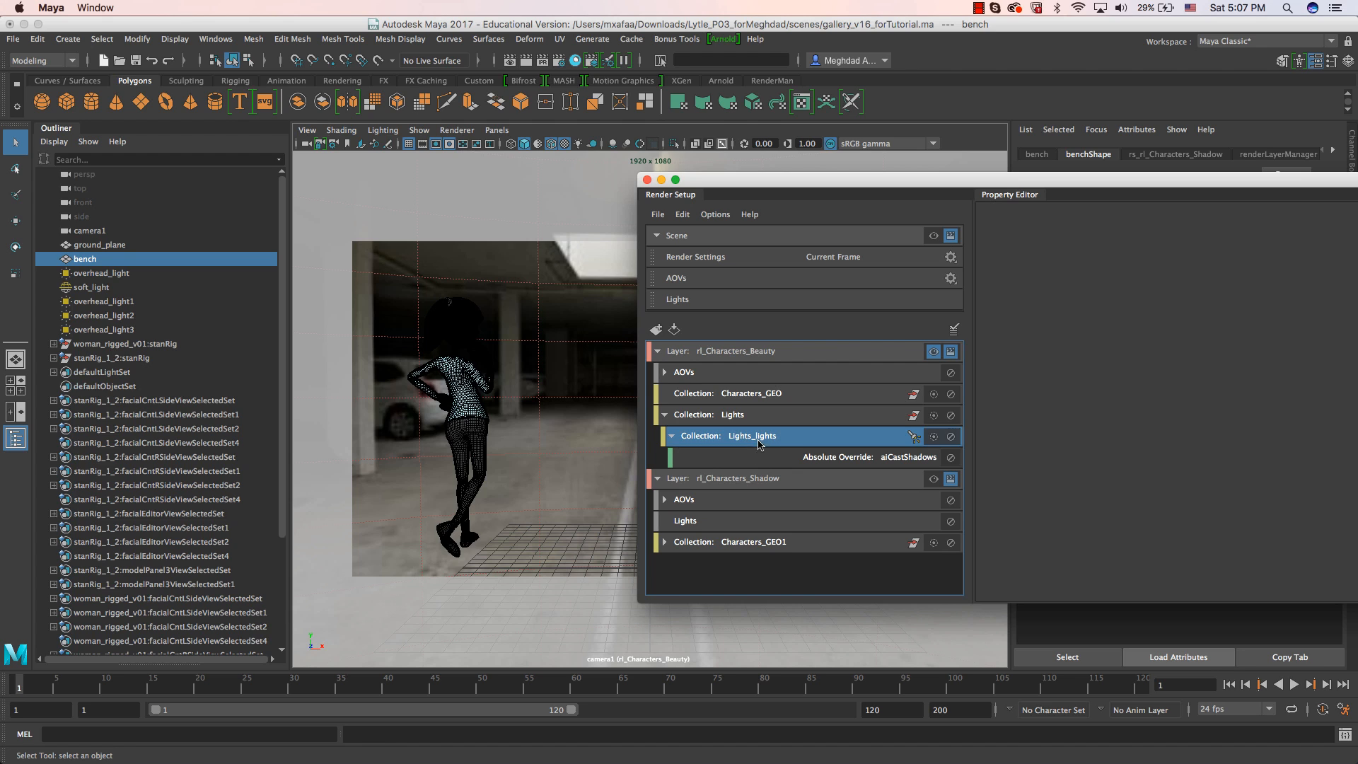
pyautogui.click(816, 456)
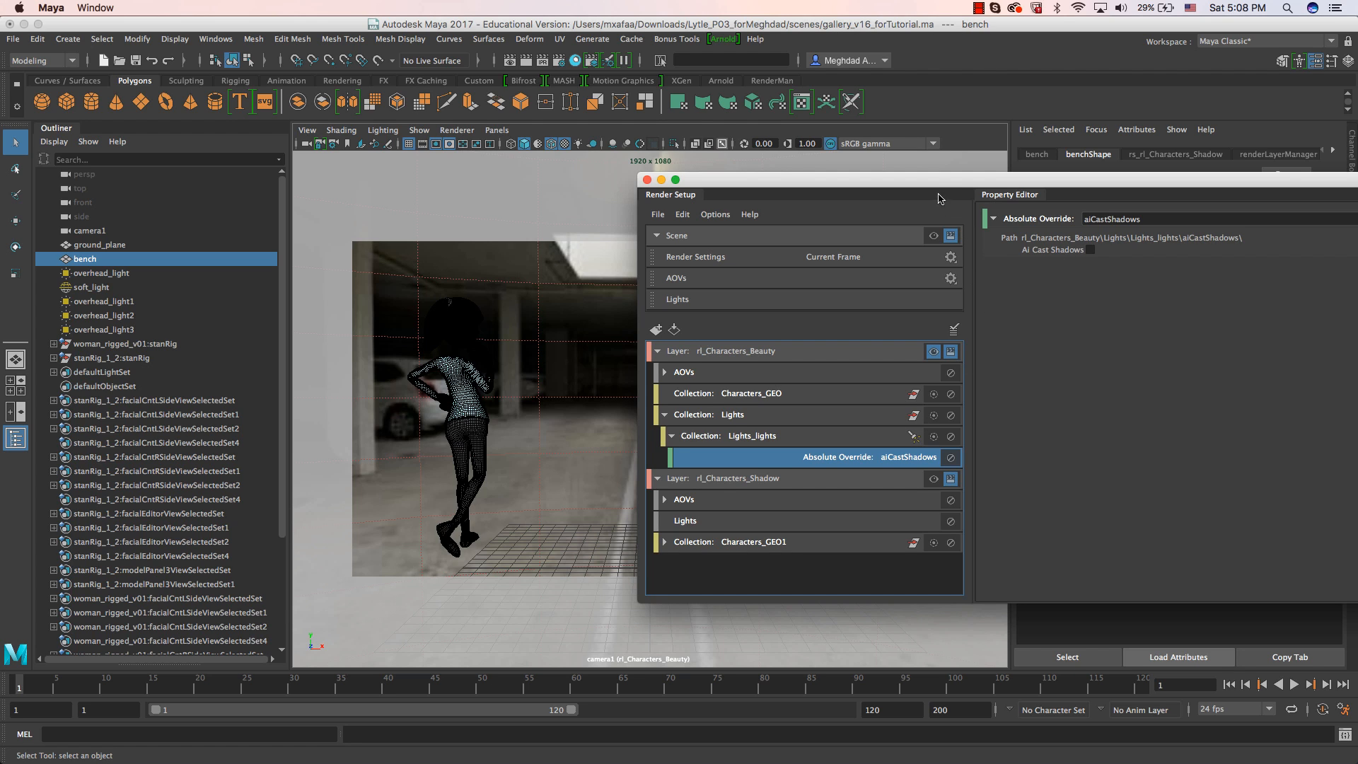
pyautogui.moveTo(937, 181); pyautogui.dragTo(731, 190)
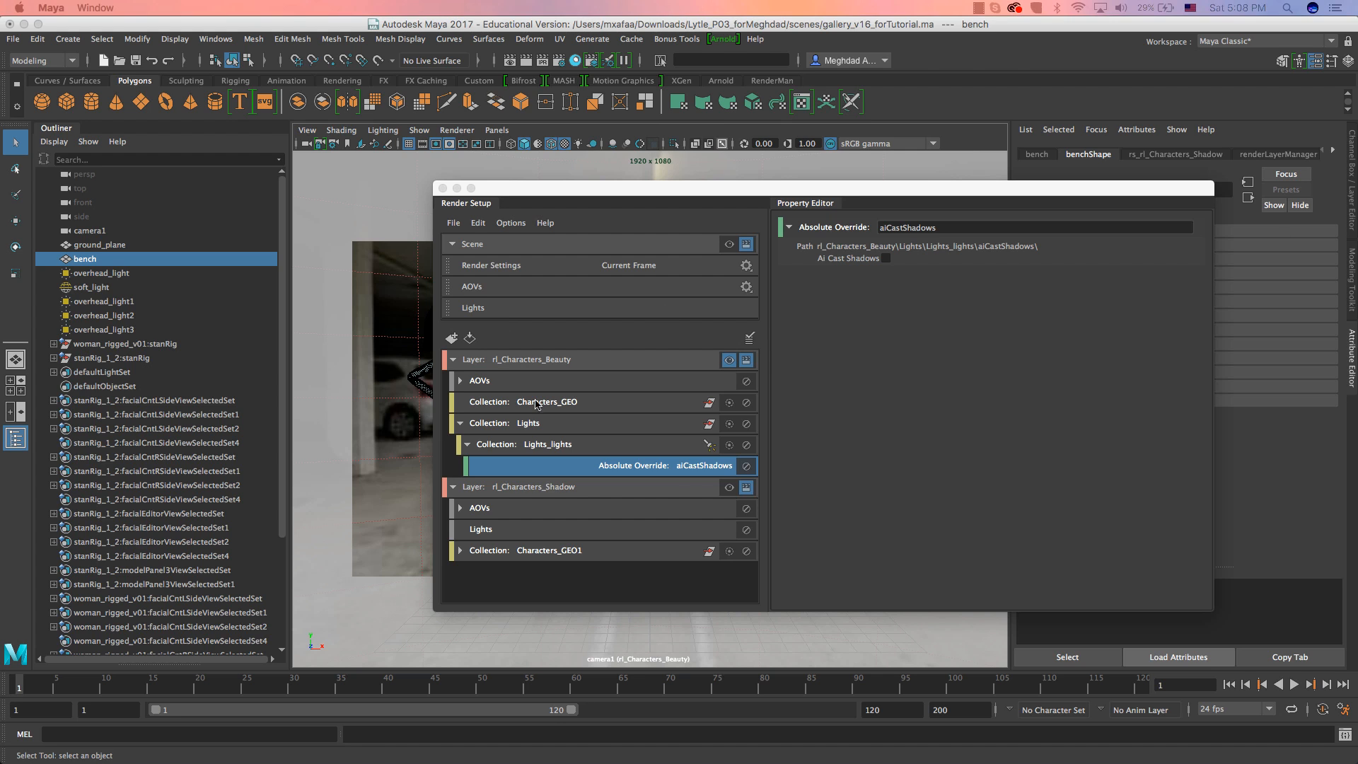
# Make the rl_Characters_Shadow layer visible and check its result in the Arnold RenderView.
pyautogui.click(728, 493)
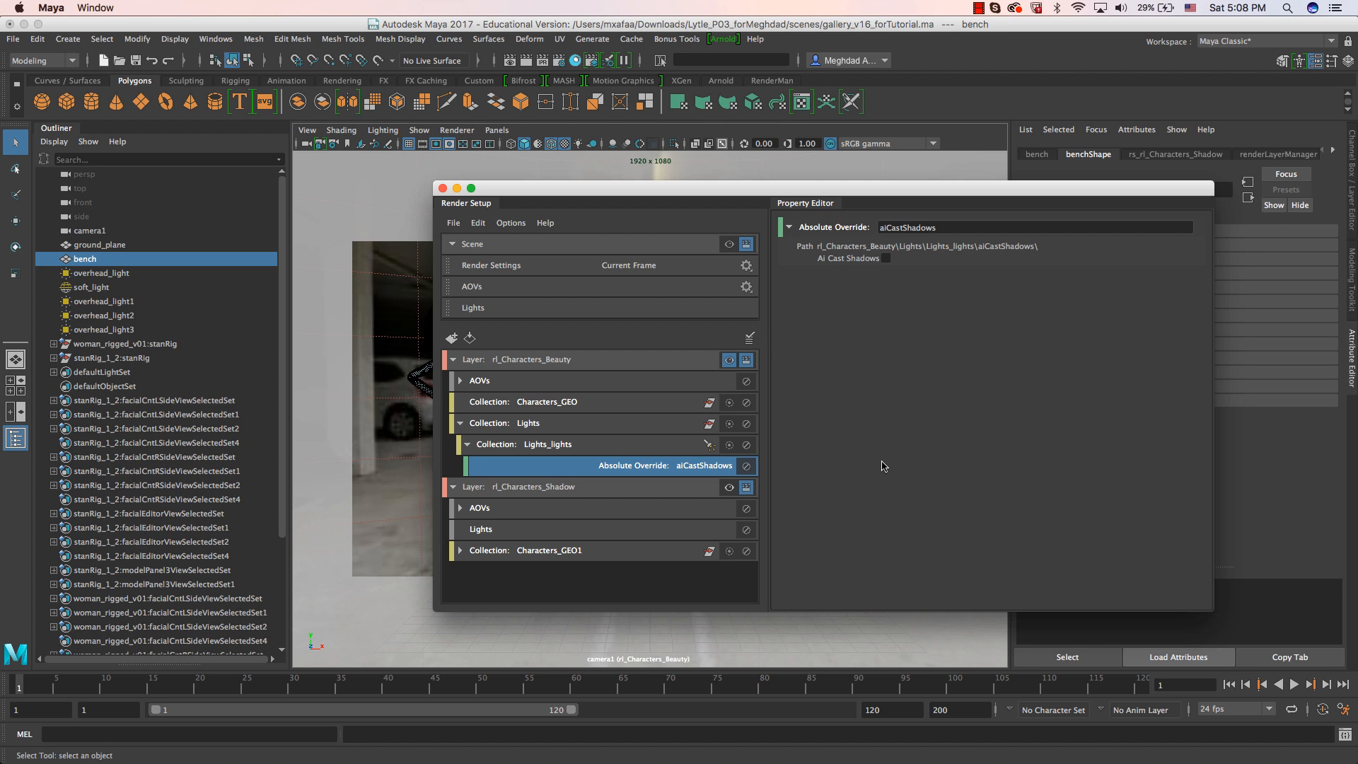
pyautogui.moveTo(589, 197); pyautogui.dragTo(1056, 214)
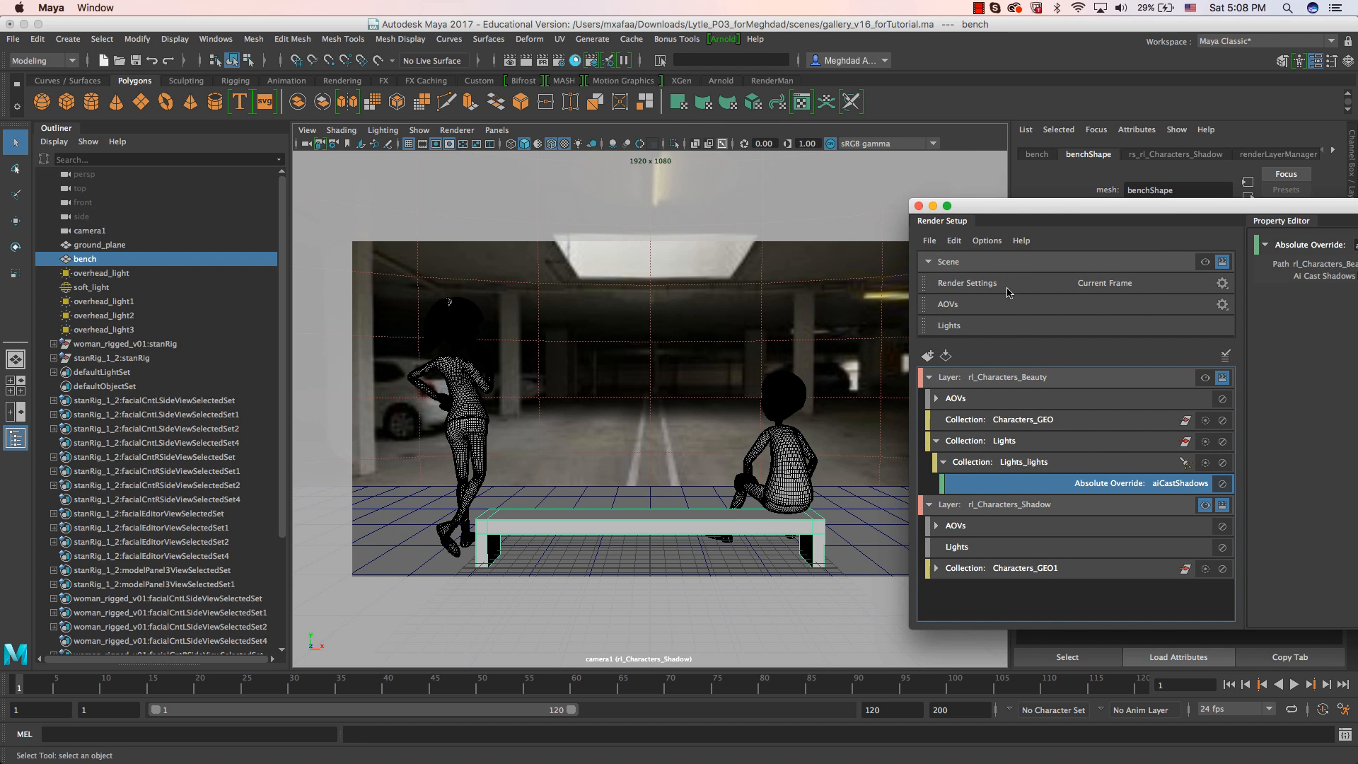
pyautogui.moveTo(1048, 212); pyautogui.dragTo(478, 222)
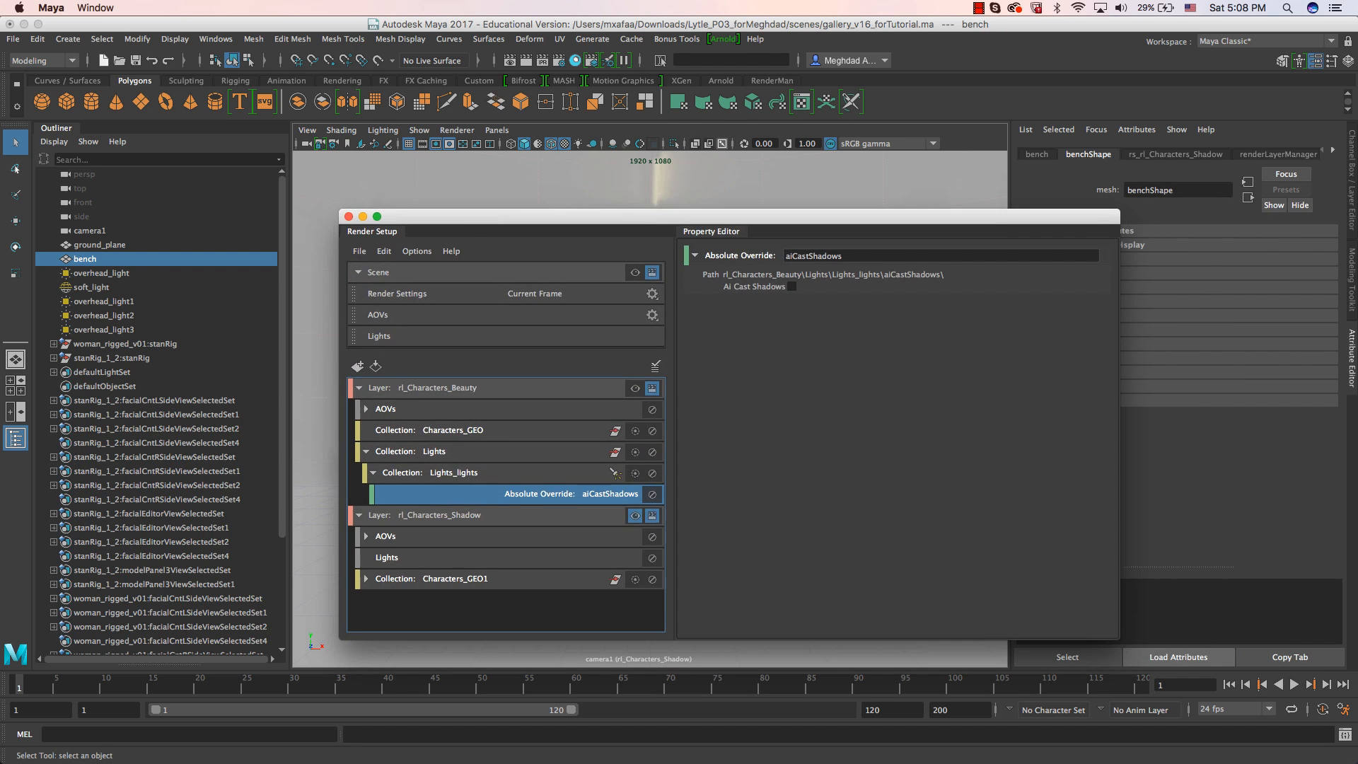
pyautogui.moveTo(1357, 21); pyautogui.dragTo(556, 99)
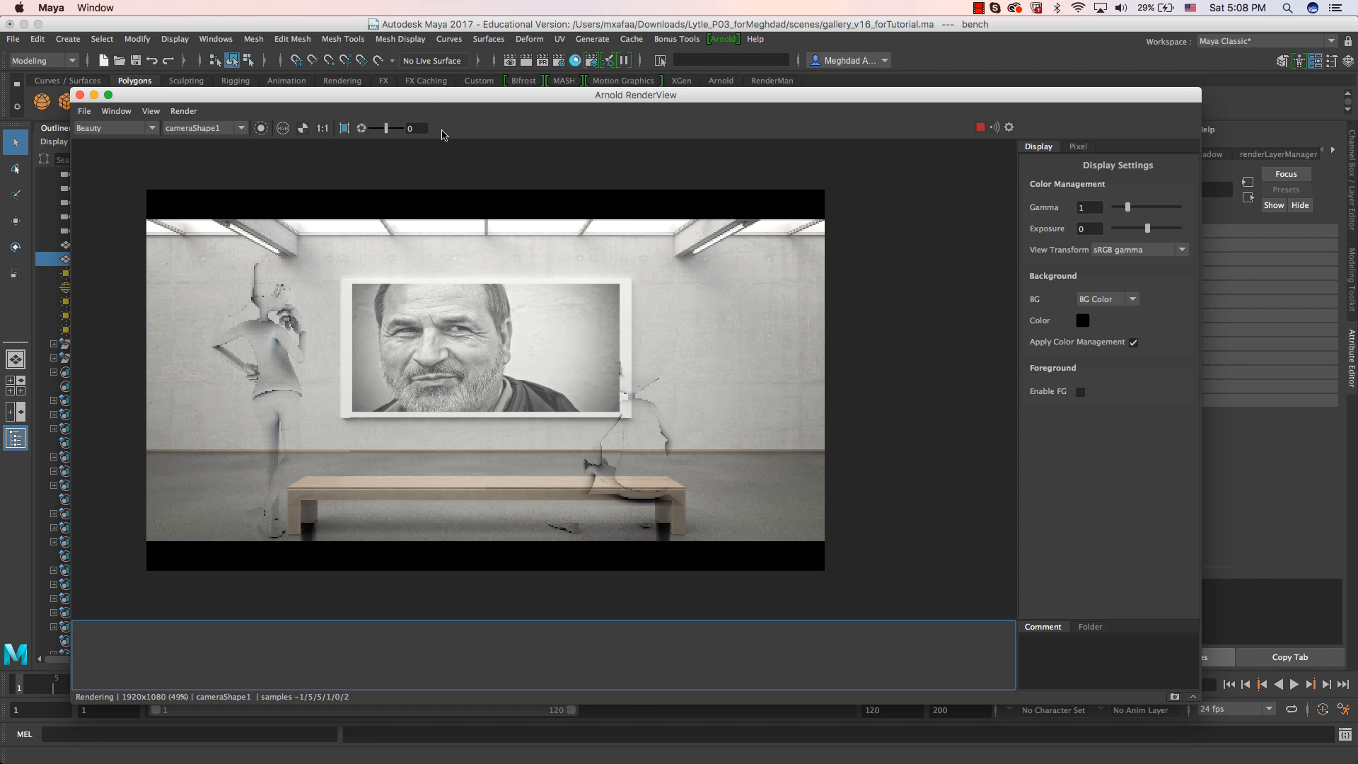
pyautogui.moveTo(424, 99); pyautogui.dragTo(1072, 215)
pyautogui.moveTo(632, 219); pyautogui.dragTo(382, 235)
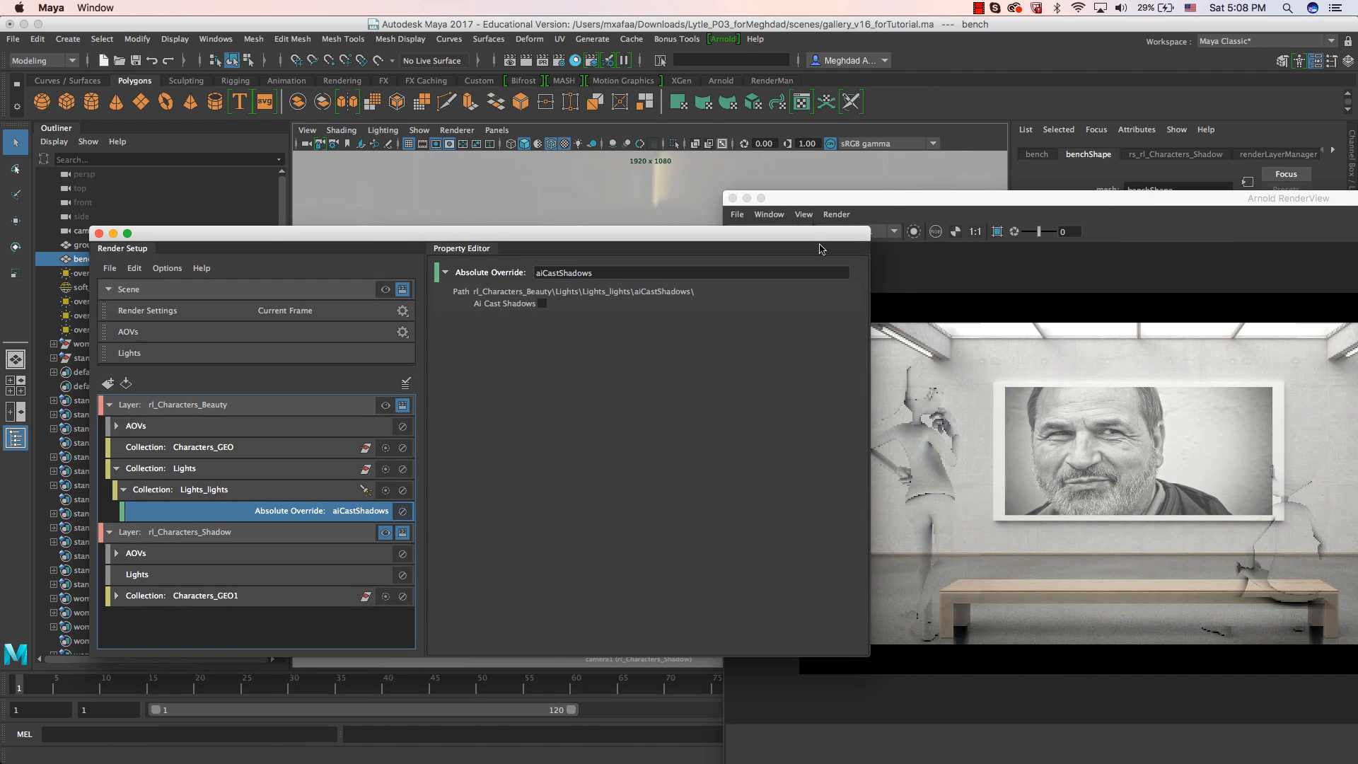
# Select the camera and set the Display Mode of its gallery image plane, imagePlaneShape1, to None.
pyautogui.moveTo(843, 203); pyautogui.dragTo(1354, 269)
pyautogui.click(298, 145)
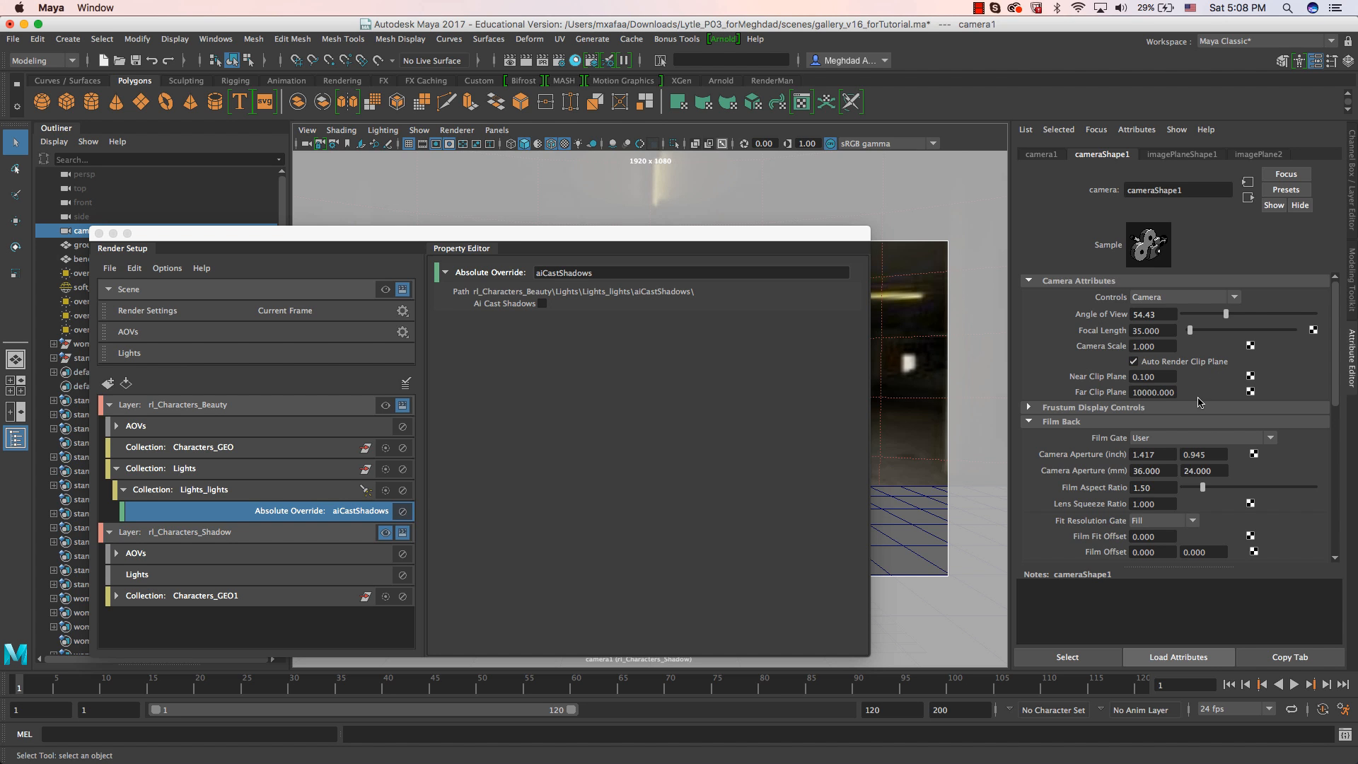
pyautogui.click(1189, 157)
pyautogui.click(1164, 329)
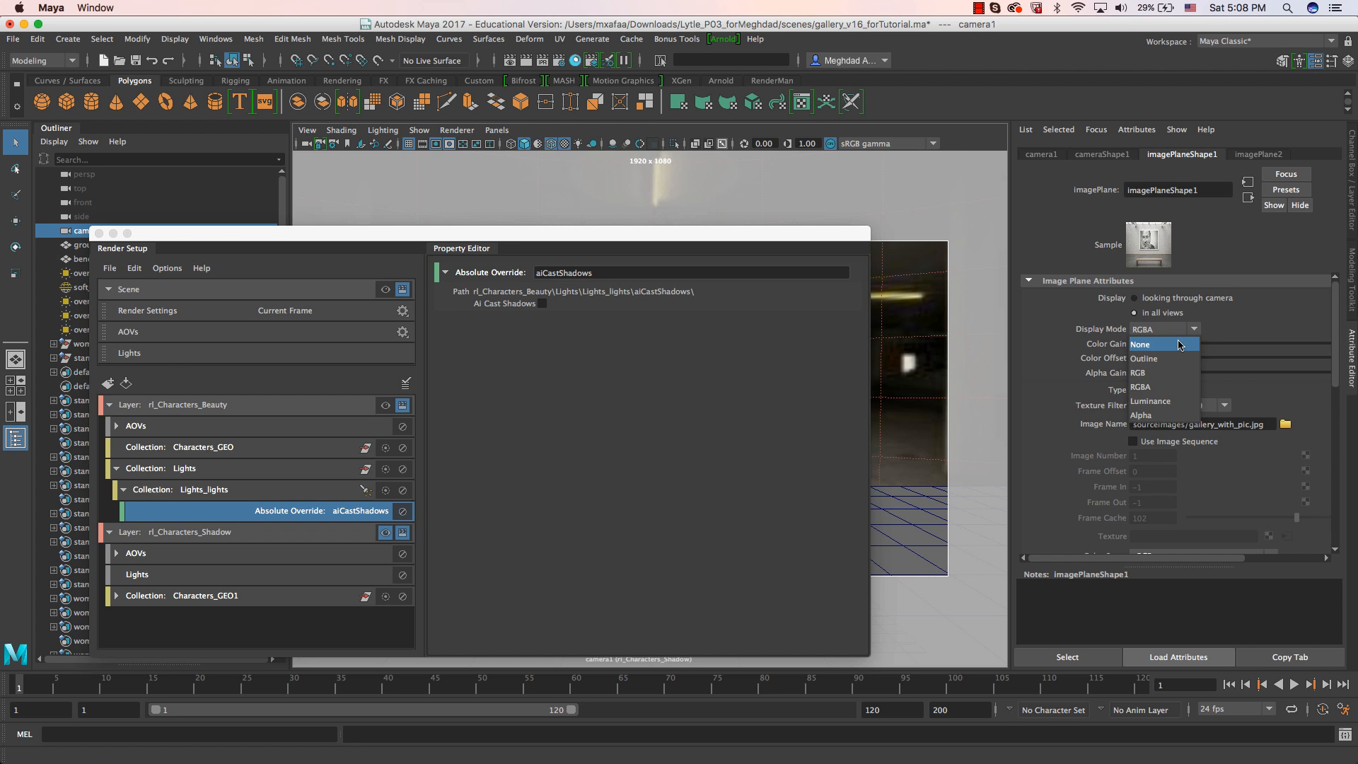
pyautogui.click(1145, 330)
# Display the alpha channel of the shadow layer's render in the Arnold RenderView.
pyautogui.moveTo(1240, 134); pyautogui.dragTo(531, 72)
pyautogui.click(260, 104)
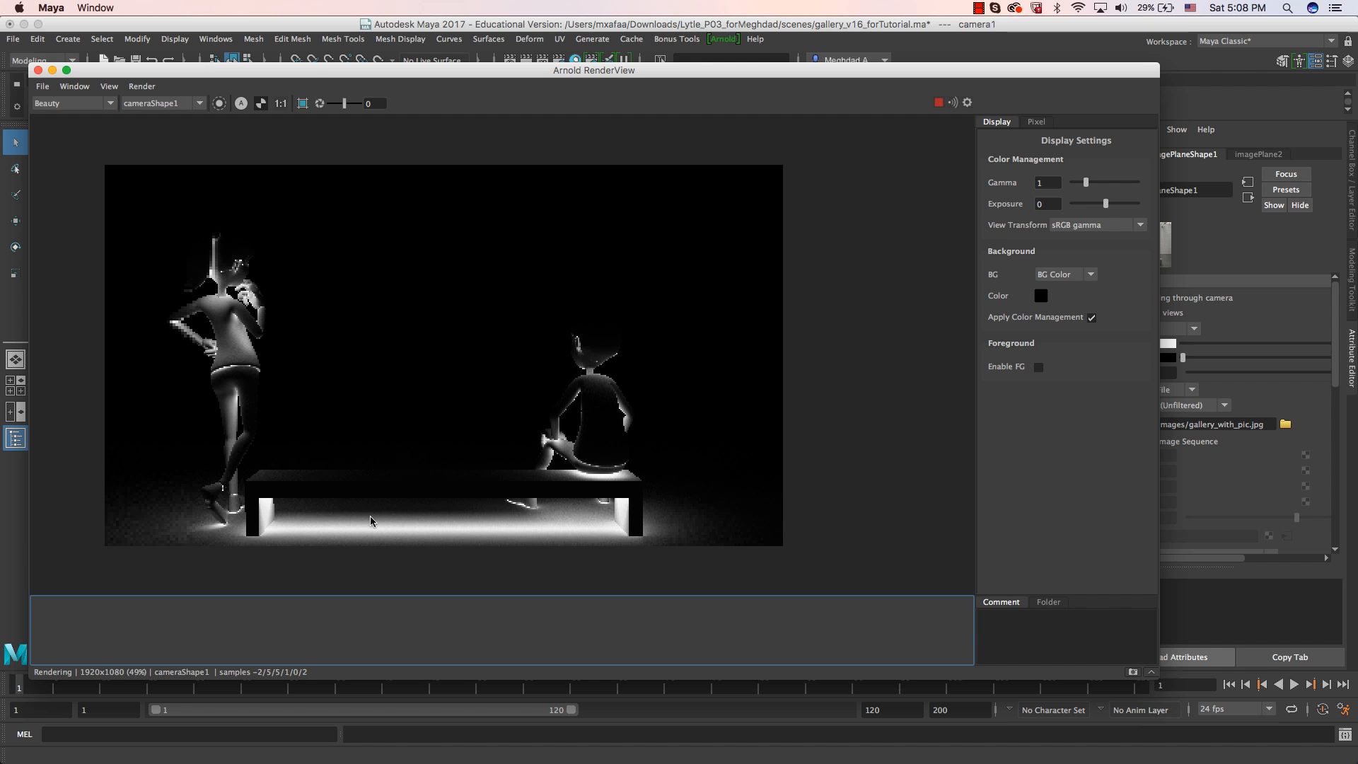
pyautogui.moveTo(315, 76); pyautogui.dragTo(675, 98)
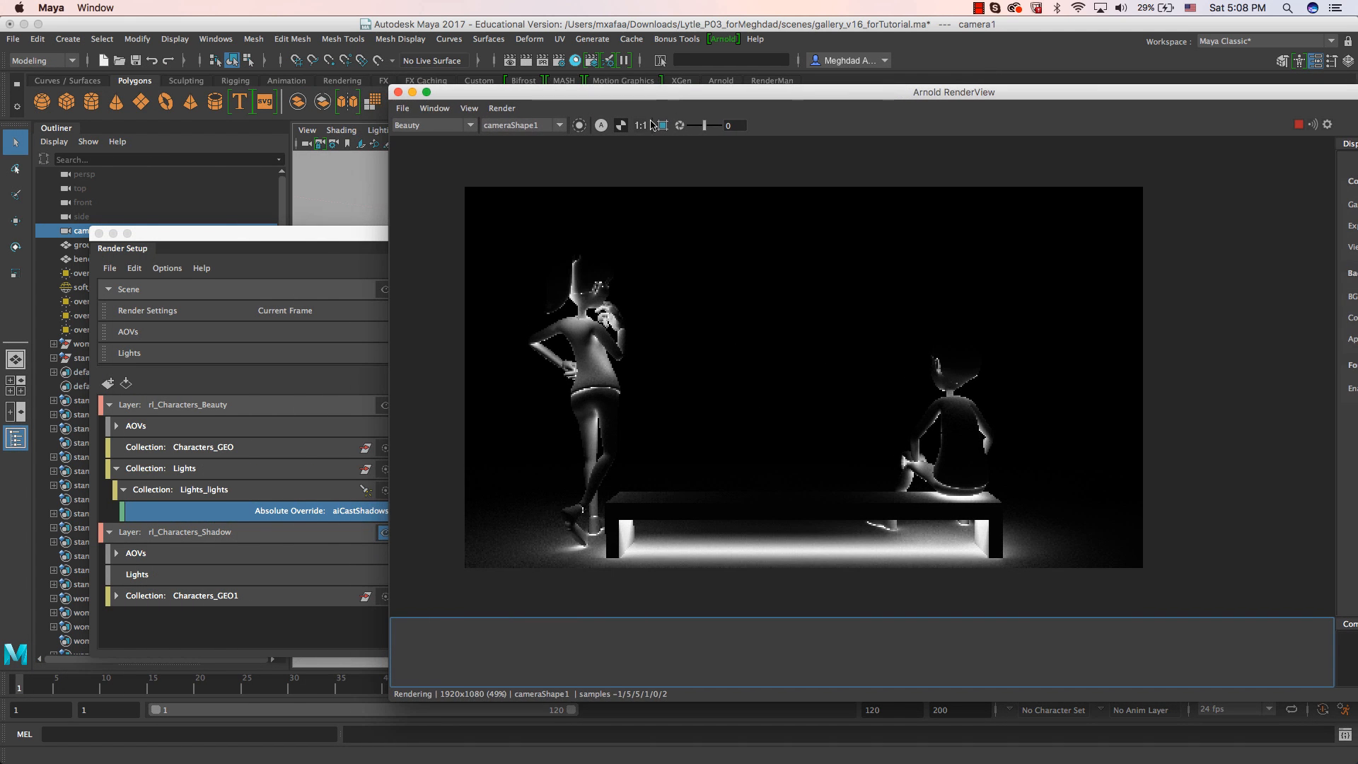
# Make the rl_Characters_Beauty layer visible and switch the Arnold RenderView back to RGB color display.
pyautogui.click(254, 249)
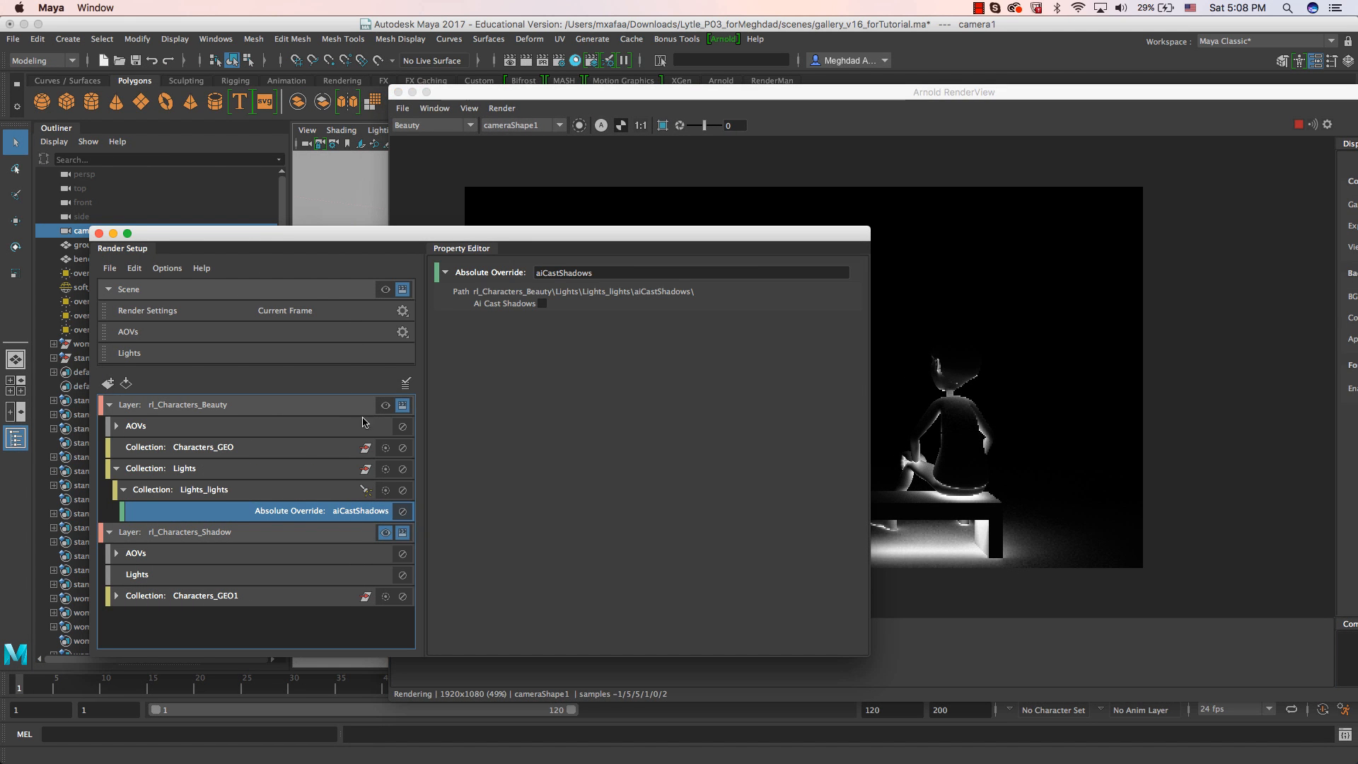
pyautogui.moveTo(705, 234); pyautogui.dragTo(607, 238)
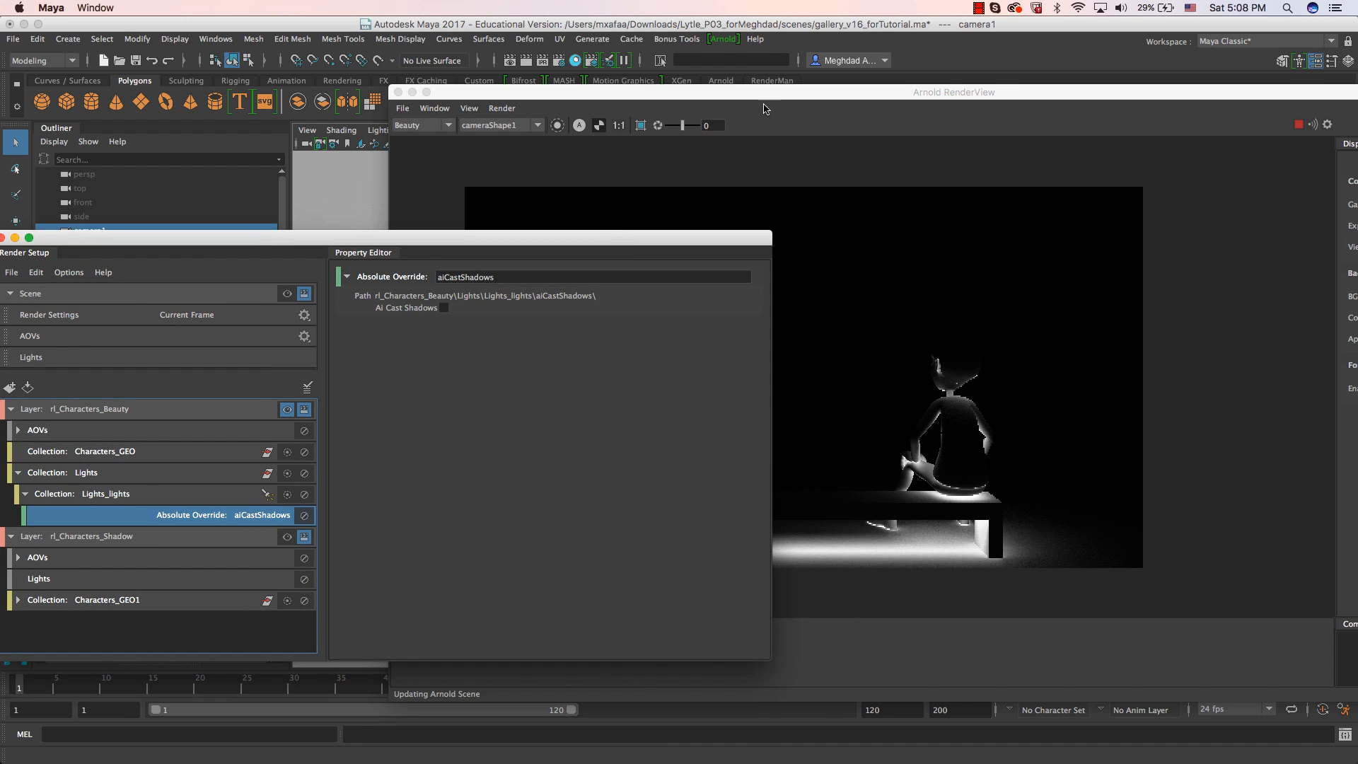
pyautogui.click(762, 103)
pyautogui.click(580, 125)
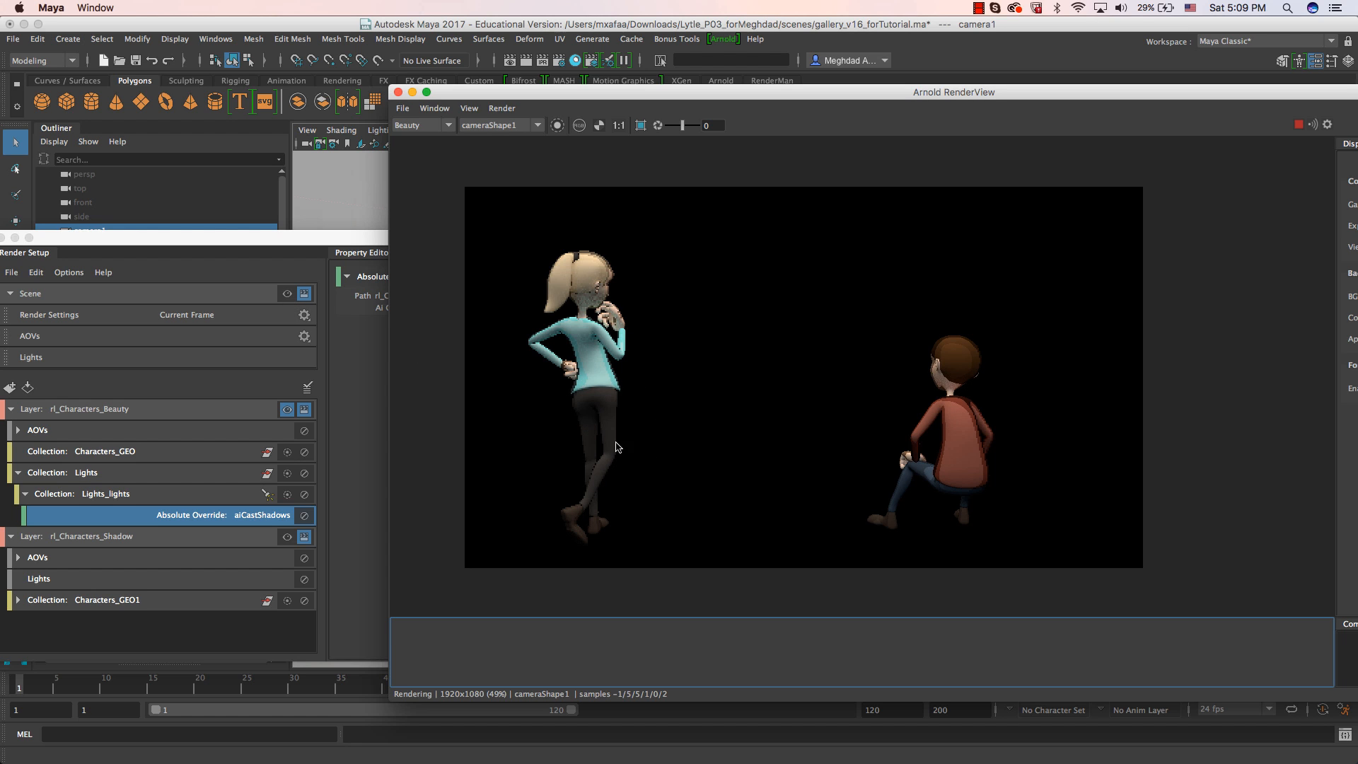
# Move the Render Setup window aside and examine the full beauty render of the two characters.
pyautogui.click(206, 240)
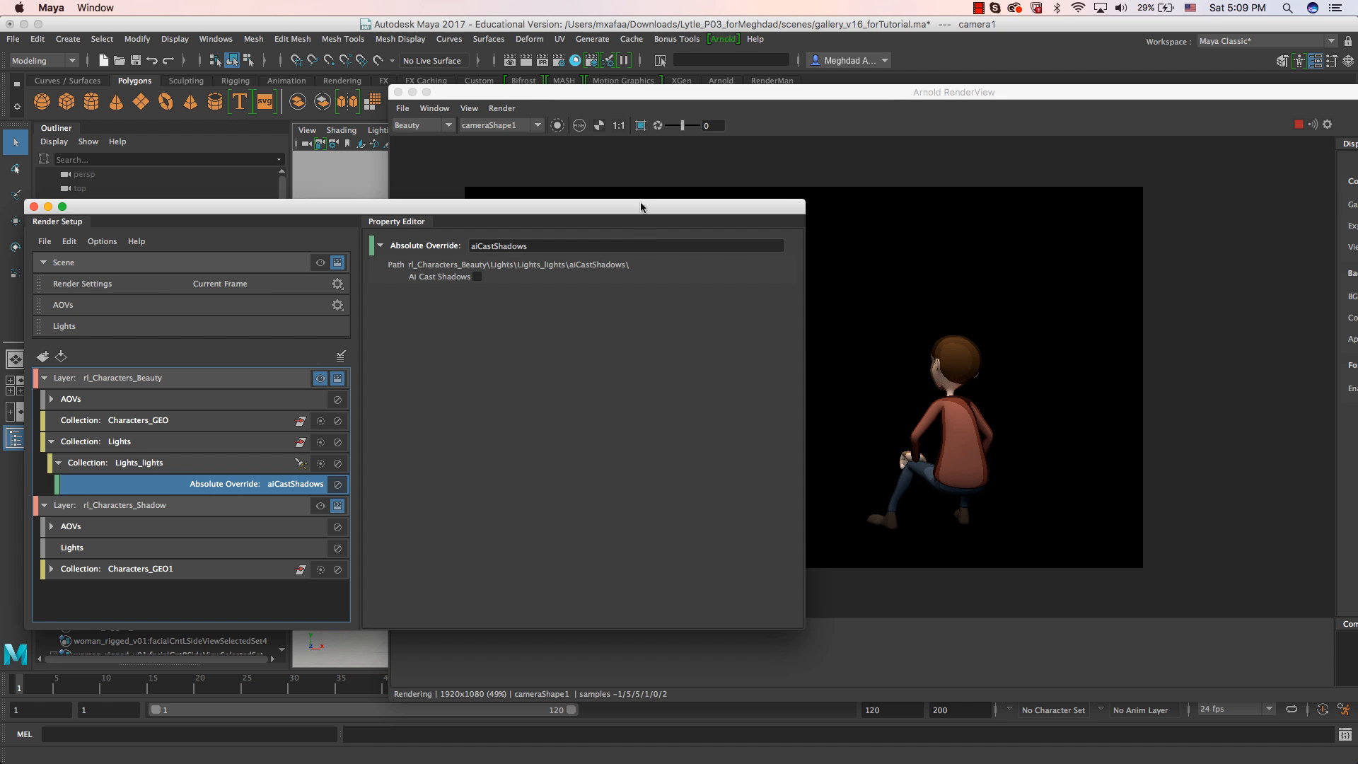
pyautogui.moveTo(596, 210); pyautogui.dragTo(0, 212)
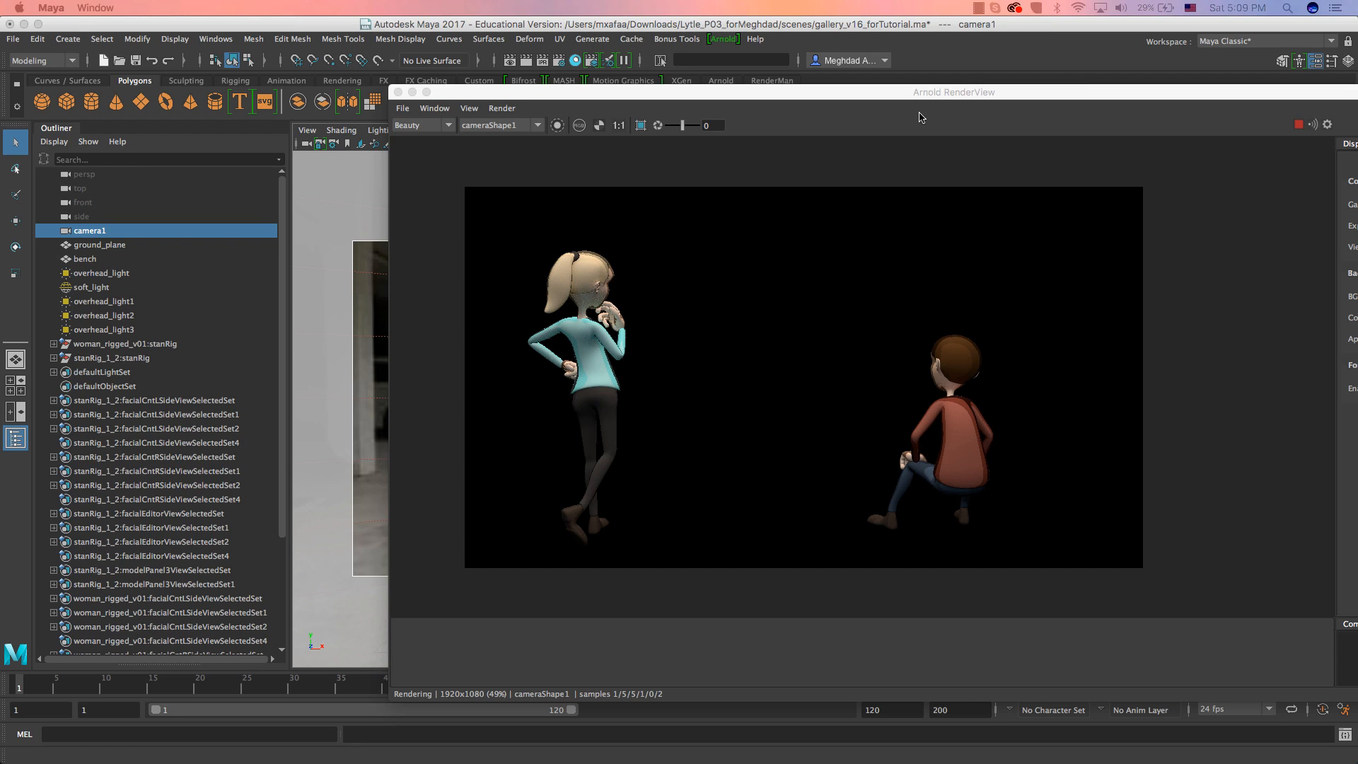
pyautogui.moveTo(920, 99); pyautogui.dragTo(693, 101)
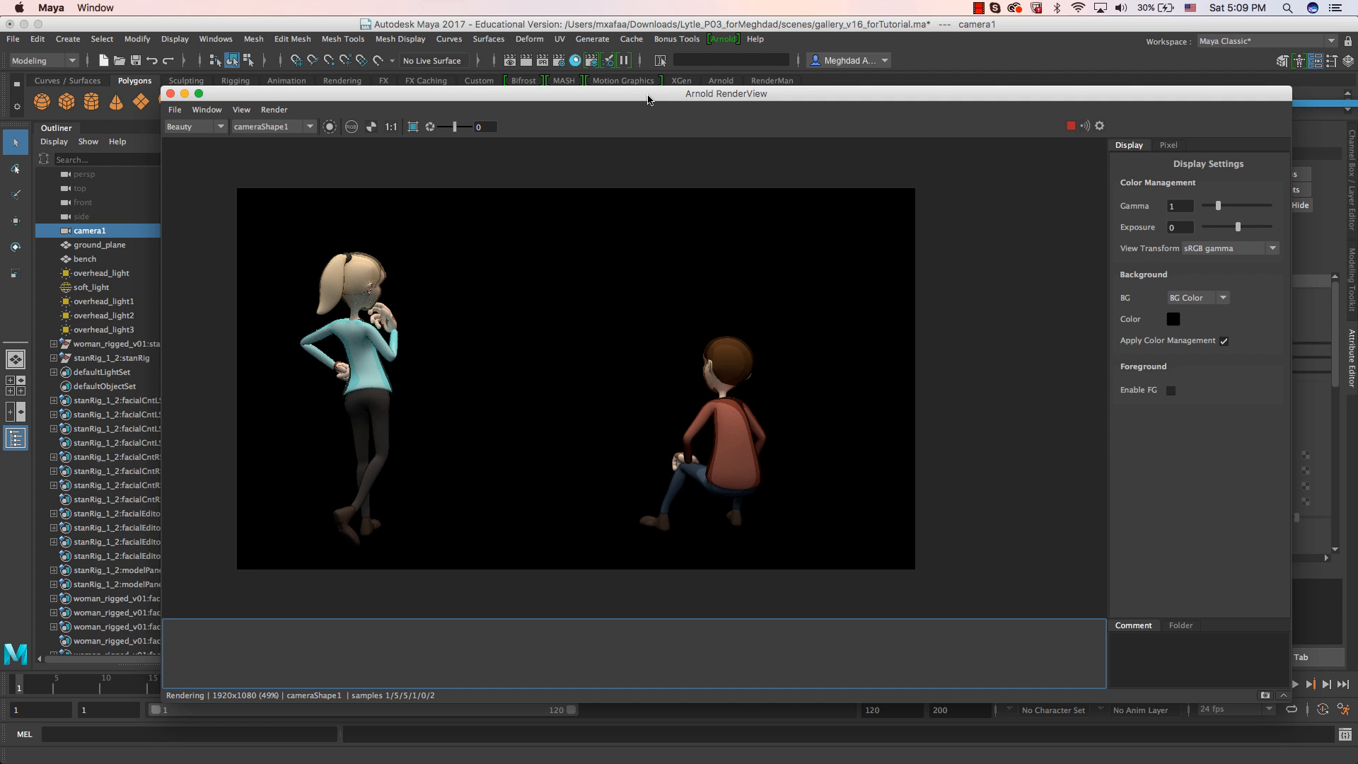
pyautogui.moveTo(647, 99); pyautogui.dragTo(795, 133)
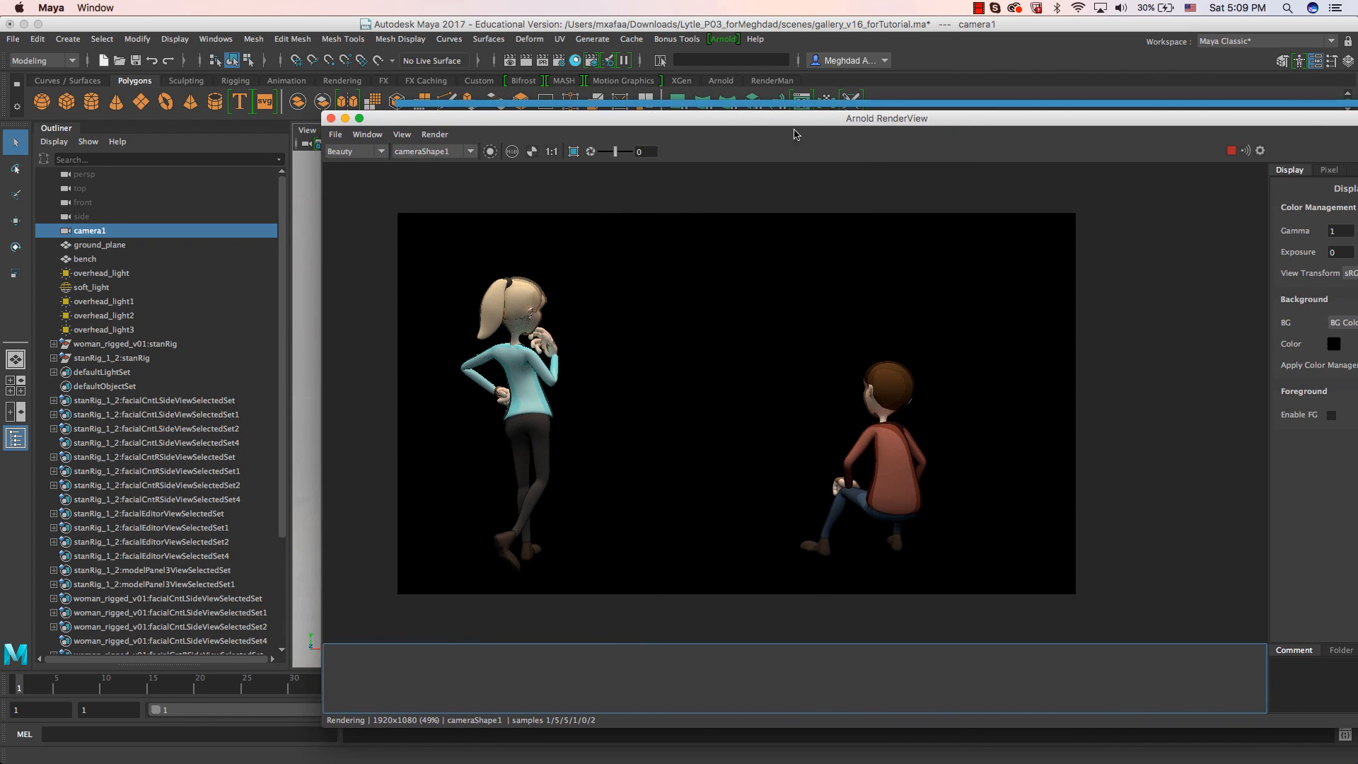
# Reactivate the rl_Characters_Shadow layer in Render Setup and show its alpha channel in the Arnold RenderView.
pyautogui.click(592, 61)
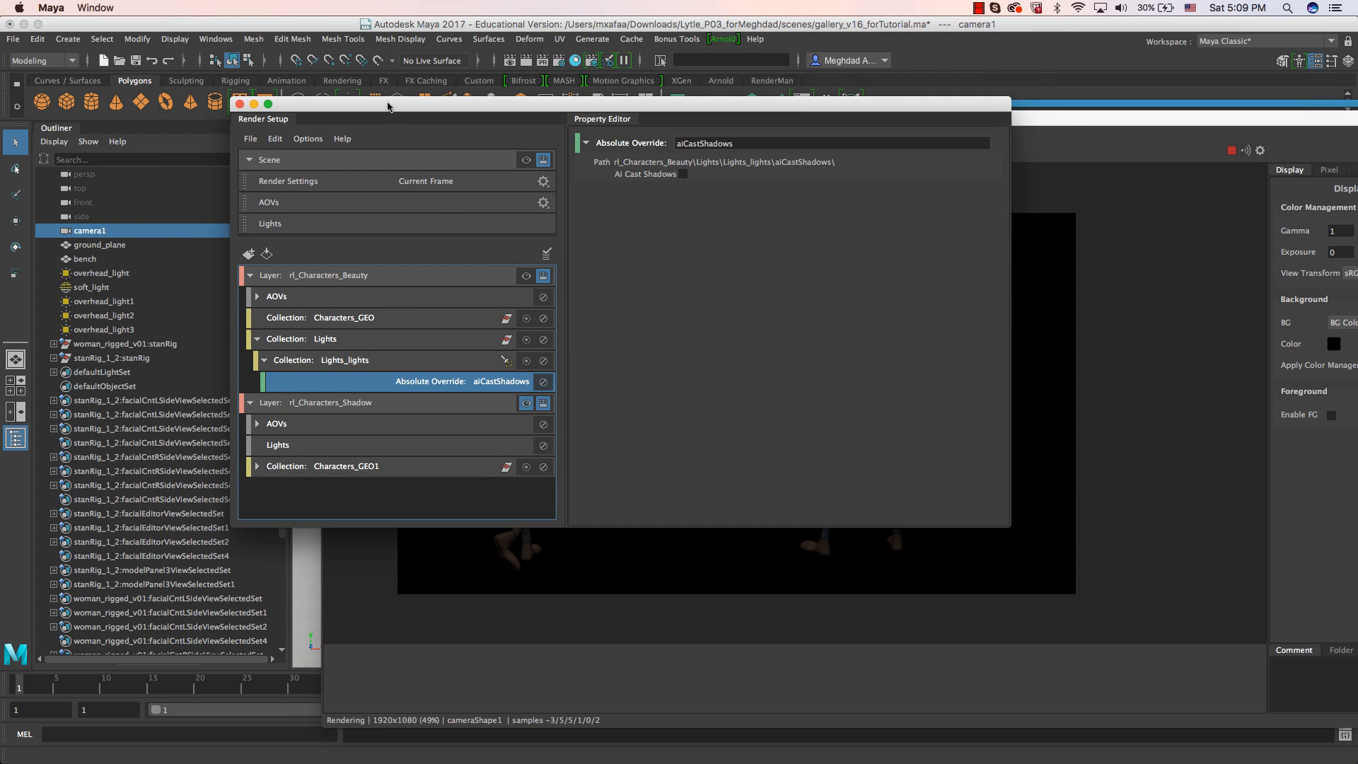
pyautogui.moveTo(387, 106); pyautogui.dragTo(1357, 138)
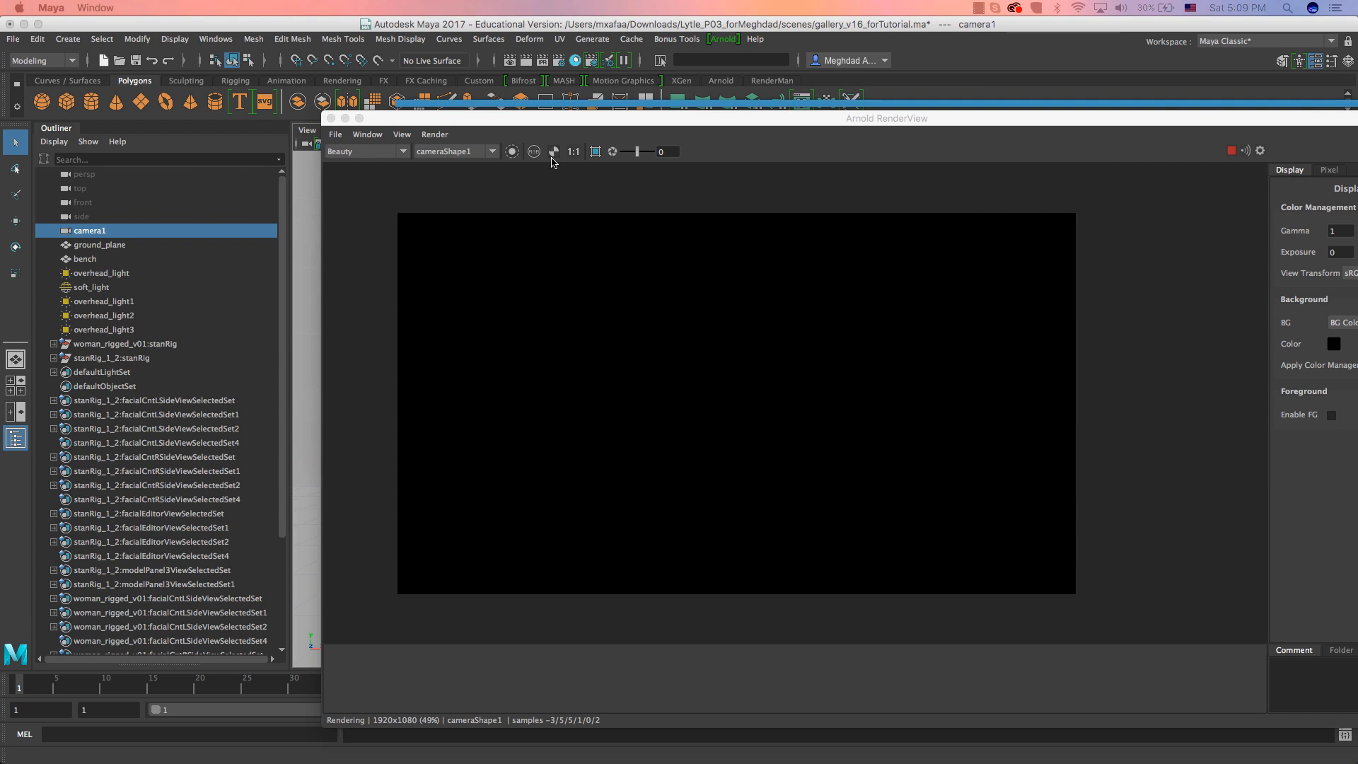
pyautogui.click(552, 162)
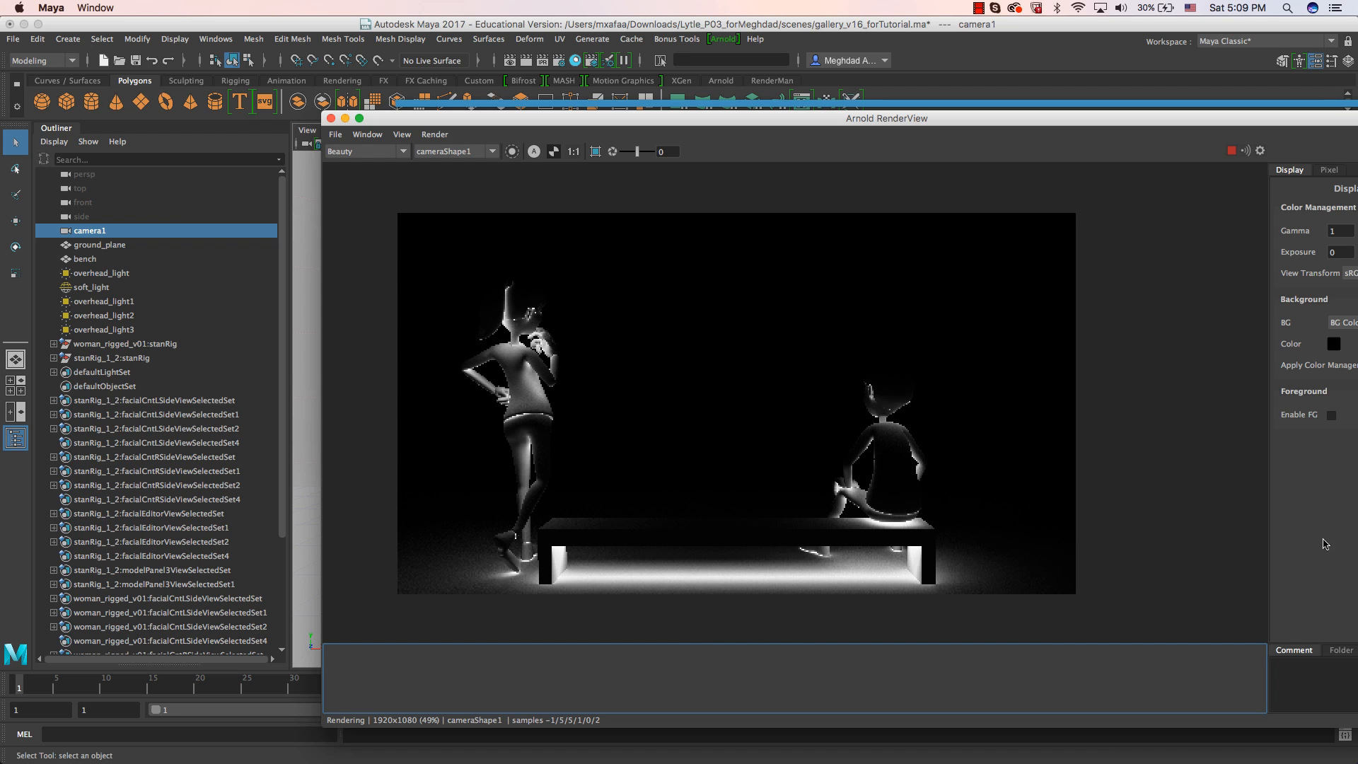
# Compare the gallery_with_pic.jpg reference image with the shadow under the bench in the shadow layer's alpha render.
pyautogui.moveTo(1357, 32); pyautogui.dragTo(572, 80)
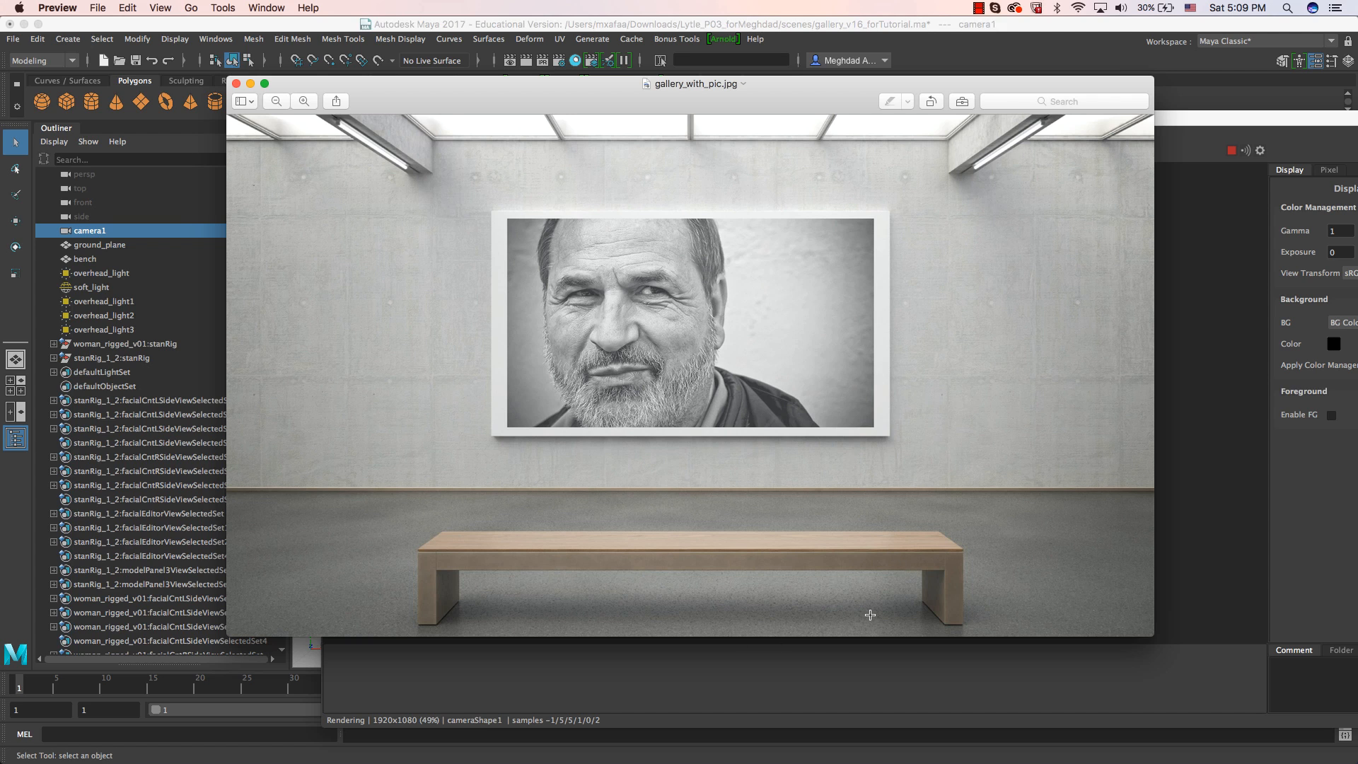
pyautogui.moveTo(423, 111); pyautogui.dragTo(663, 127)
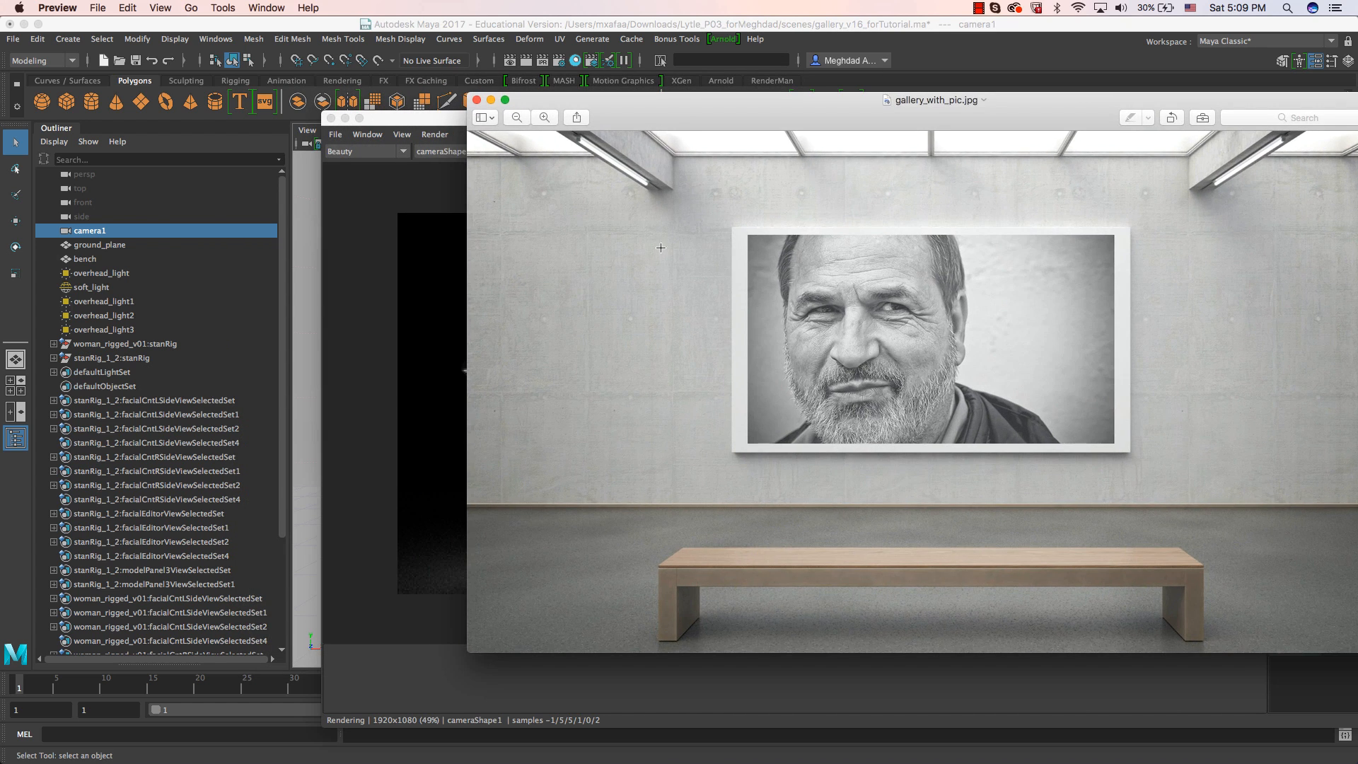
pyautogui.click(424, 159)
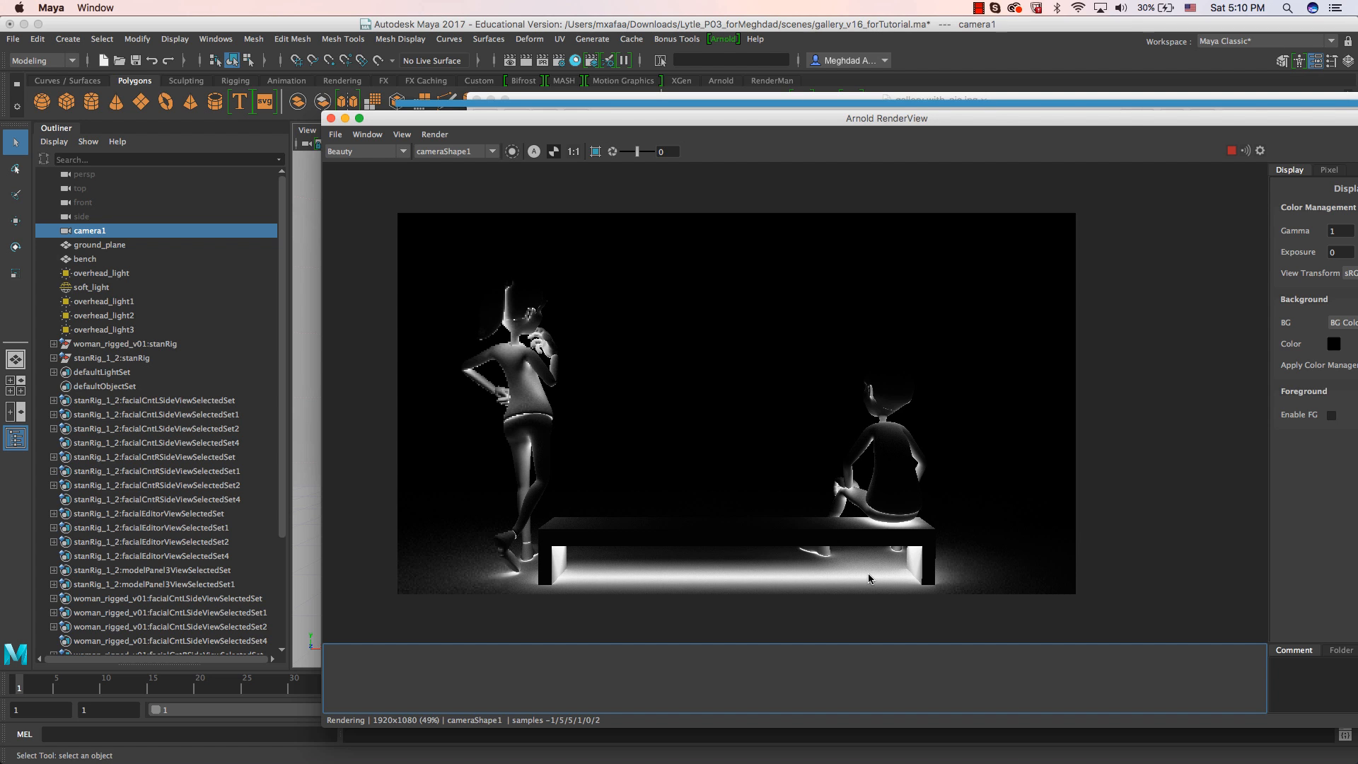
pyautogui.moveTo(1123, 127); pyautogui.dragTo(983, 132)
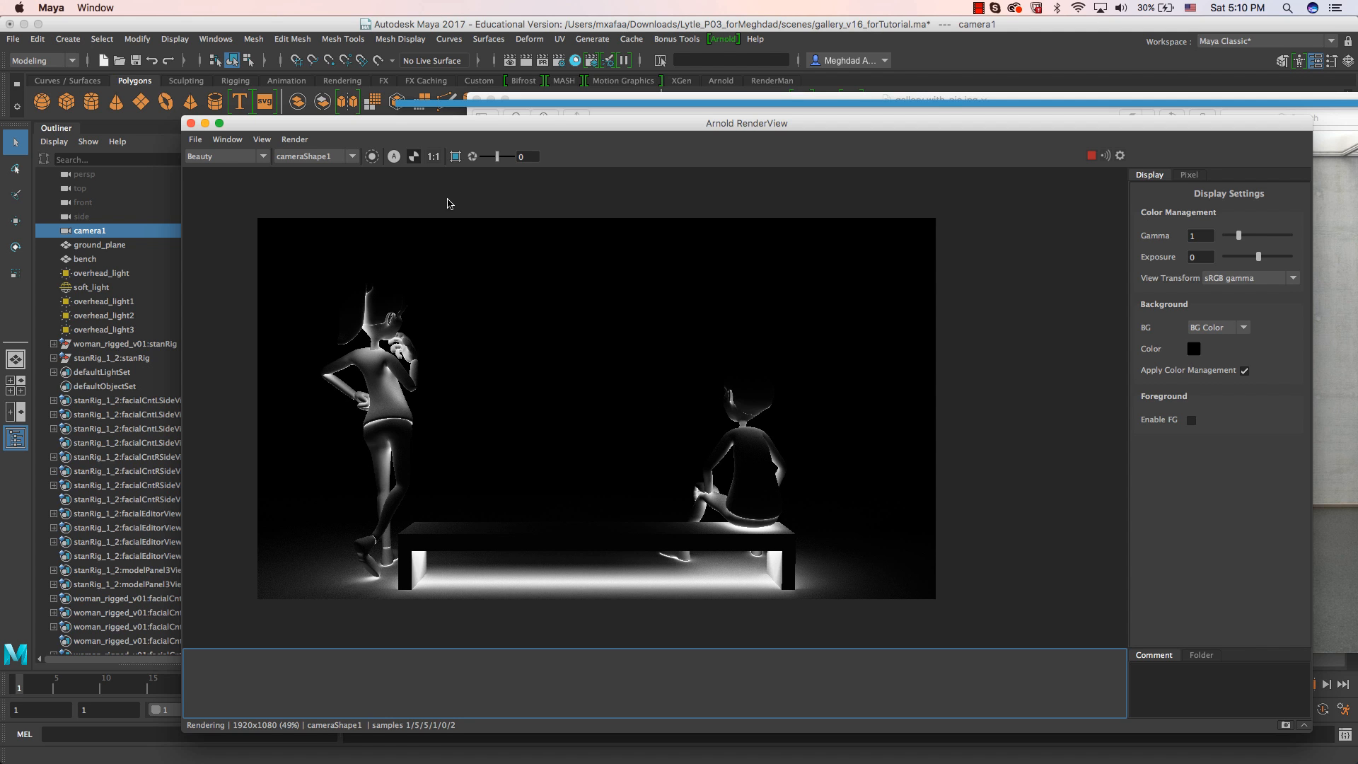
pyautogui.moveTo(508, 128); pyautogui.dragTo(469, 112)
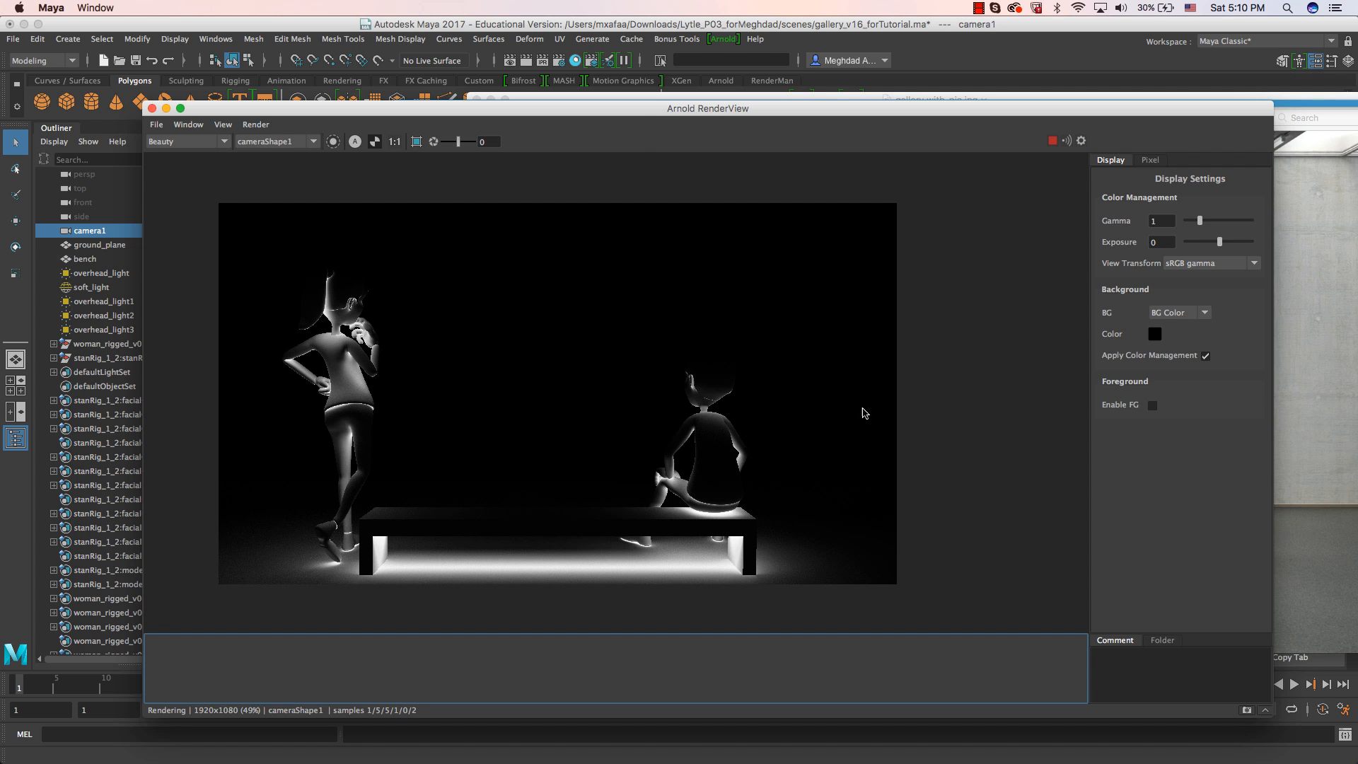
pyautogui.moveTo(657, 114); pyautogui.dragTo(646, 137)
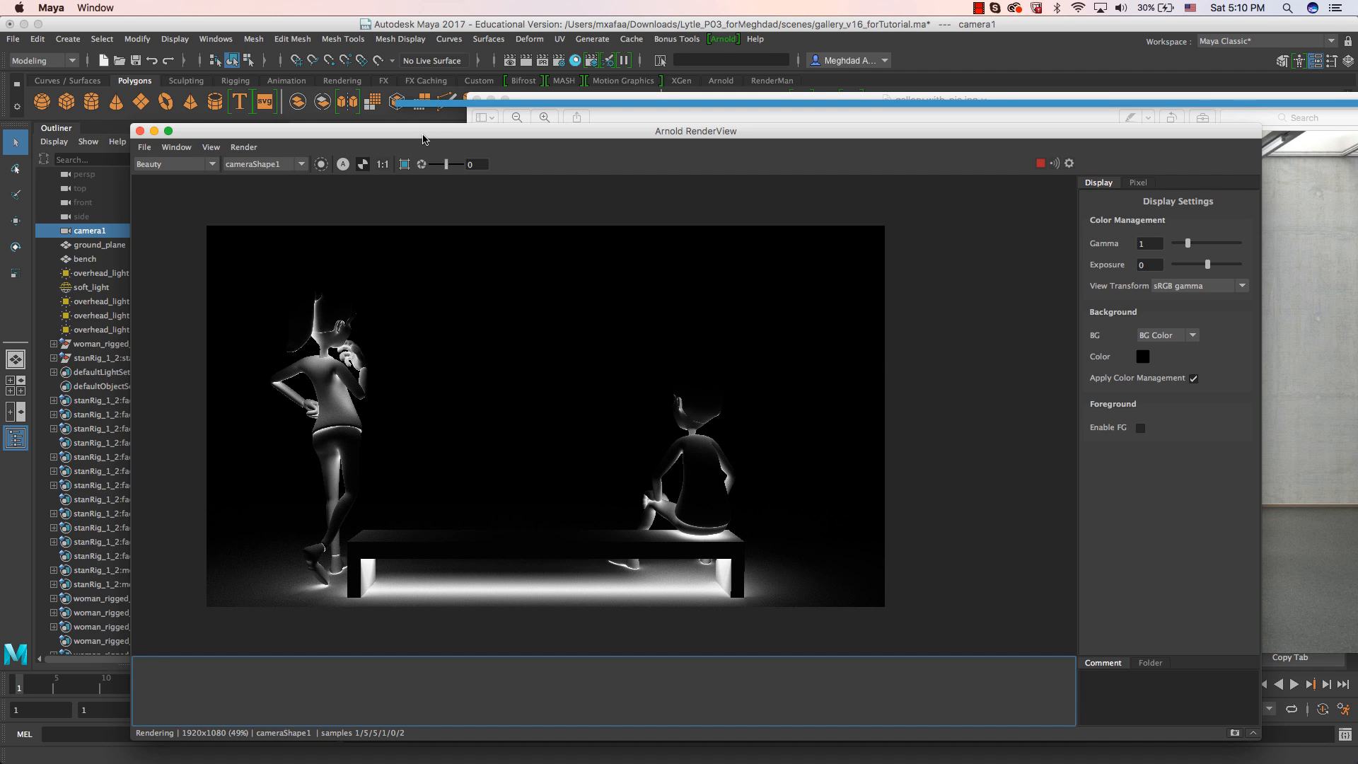
pyautogui.moveTo(422, 140); pyautogui.dragTo(487, 141)
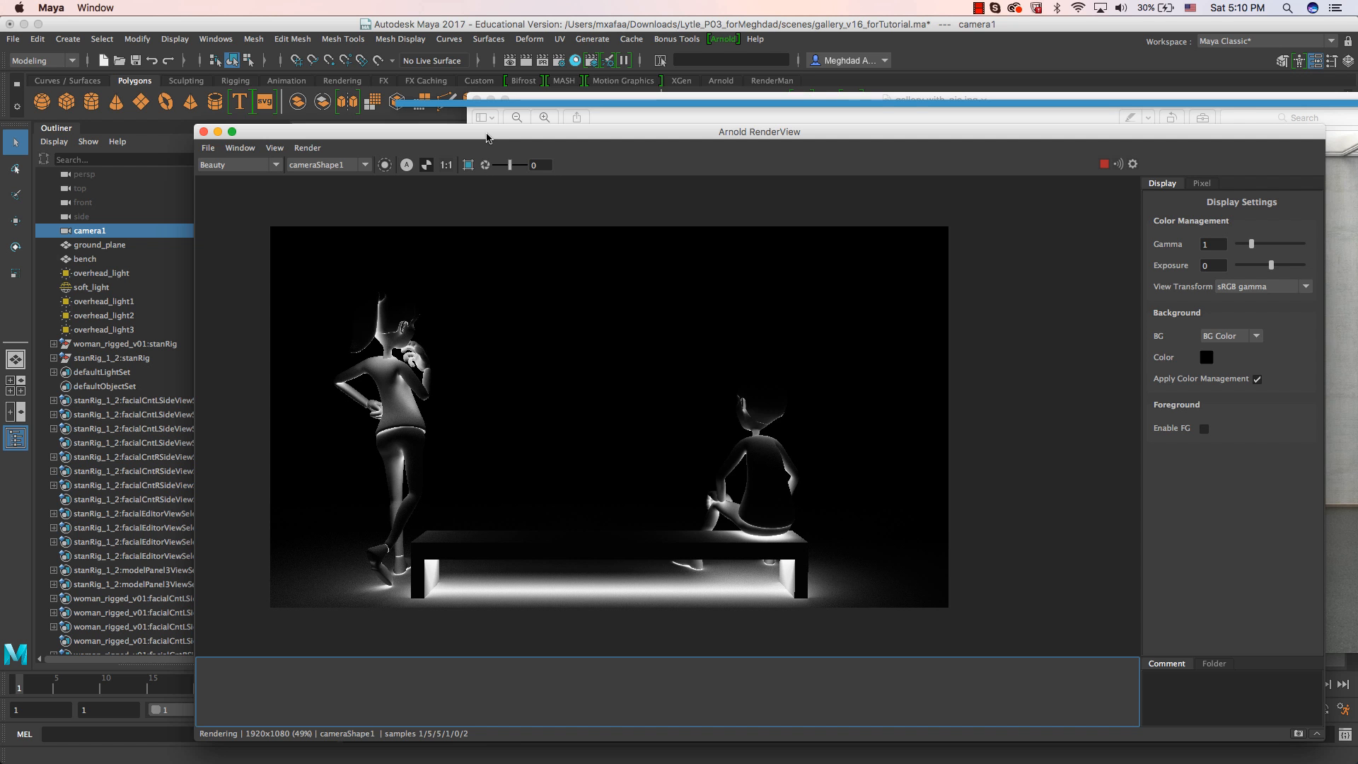
# Move the Arnold RenderView aside and bring the Render Setup window to the front.
pyautogui.moveTo(586, 138); pyautogui.dragTo(1357, 149)
pyautogui.click(660, 60)
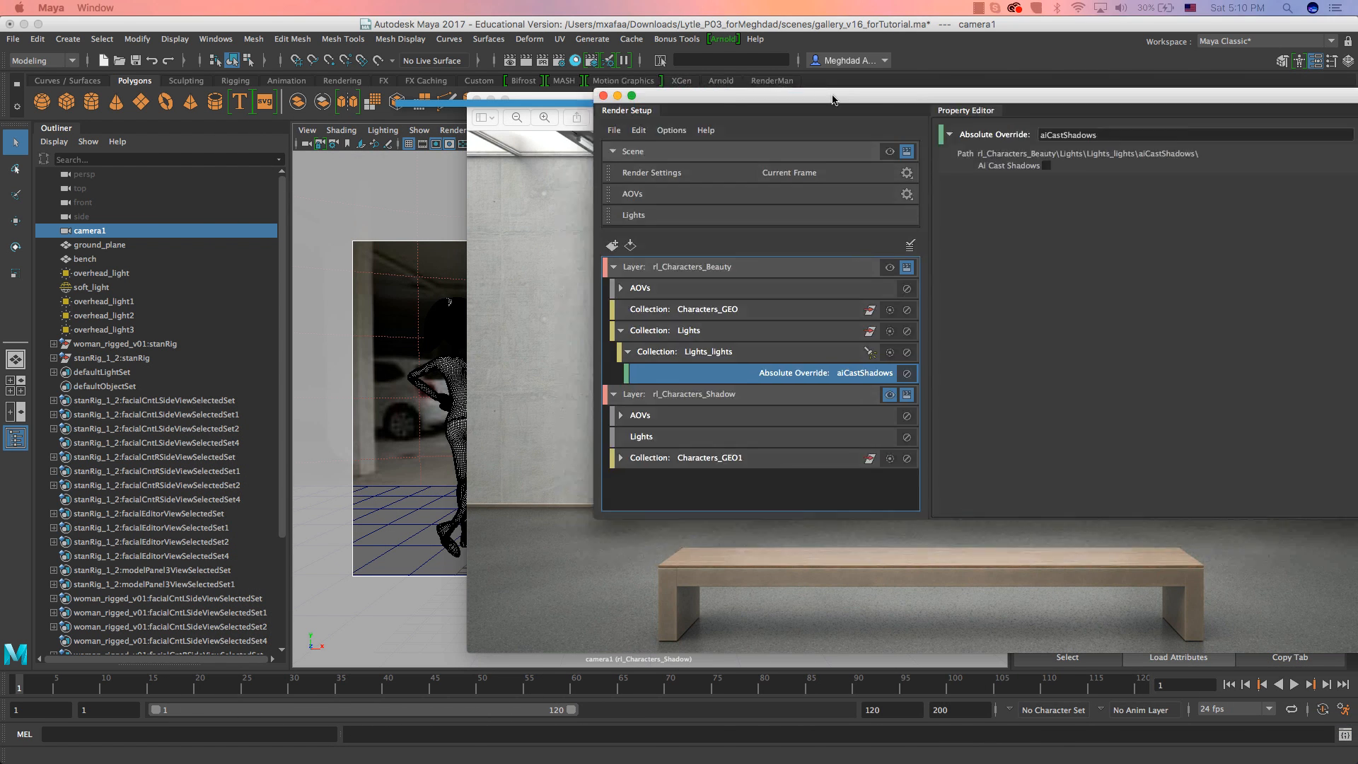
pyautogui.moveTo(635, 112); pyautogui.dragTo(590, 132)
pyautogui.click(442, 93)
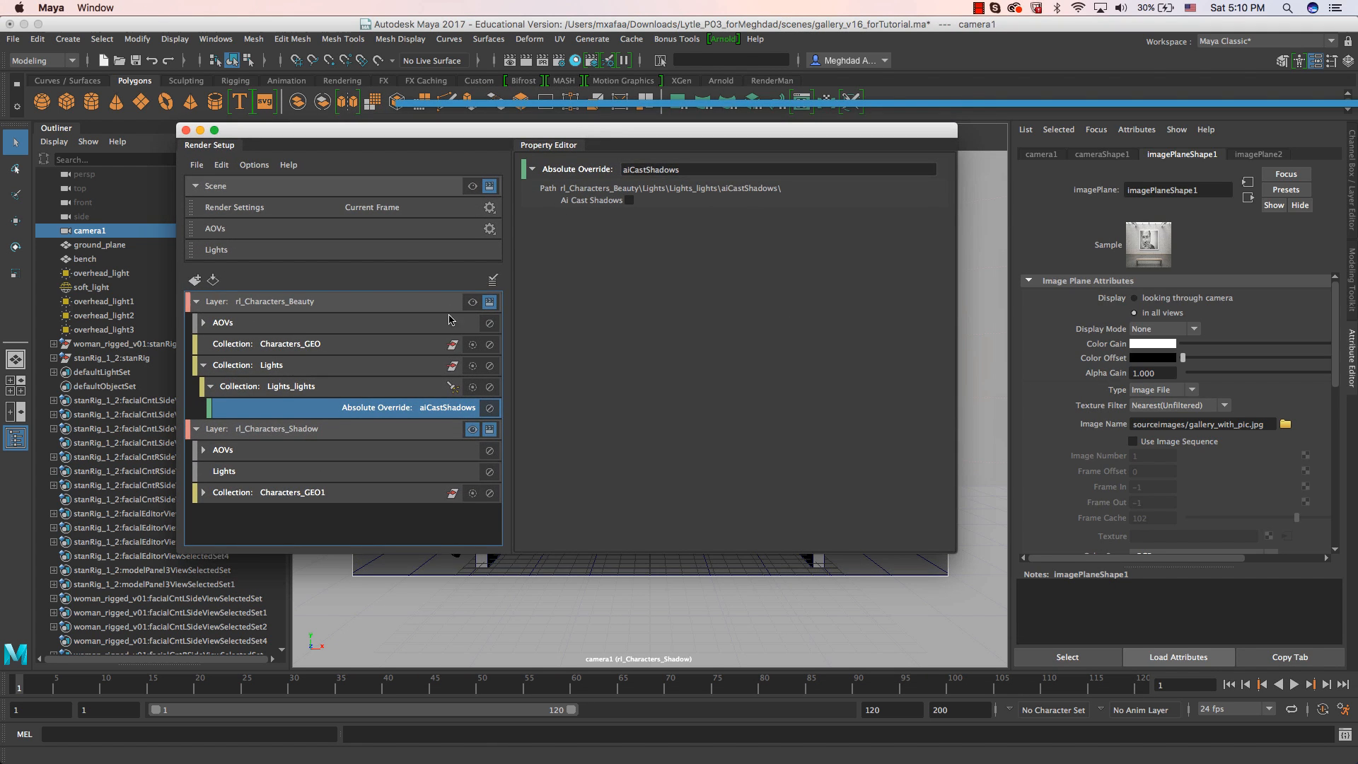
# Remove the bench from the Characters_GEO1 collection of the rl_Characters_Shadow layer.
pyautogui.click(259, 346)
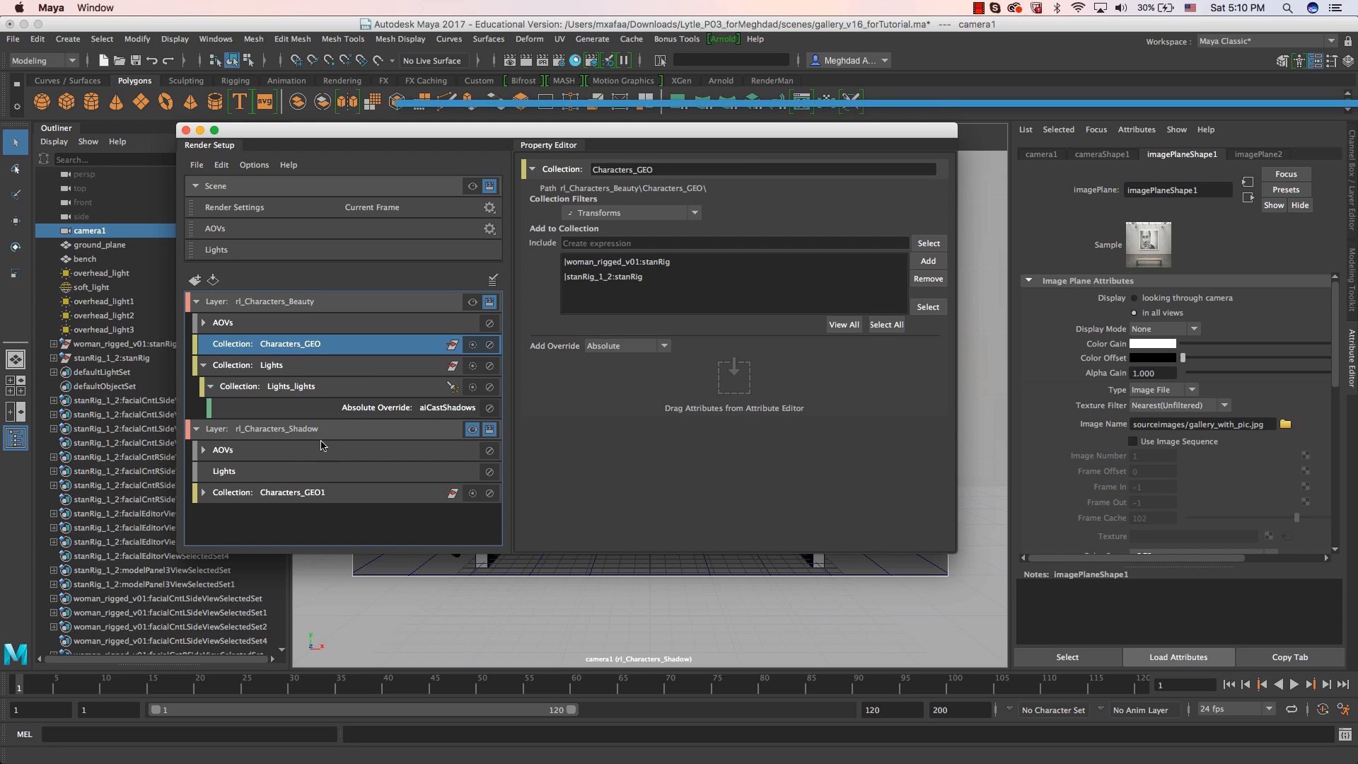
pyautogui.click(203, 493)
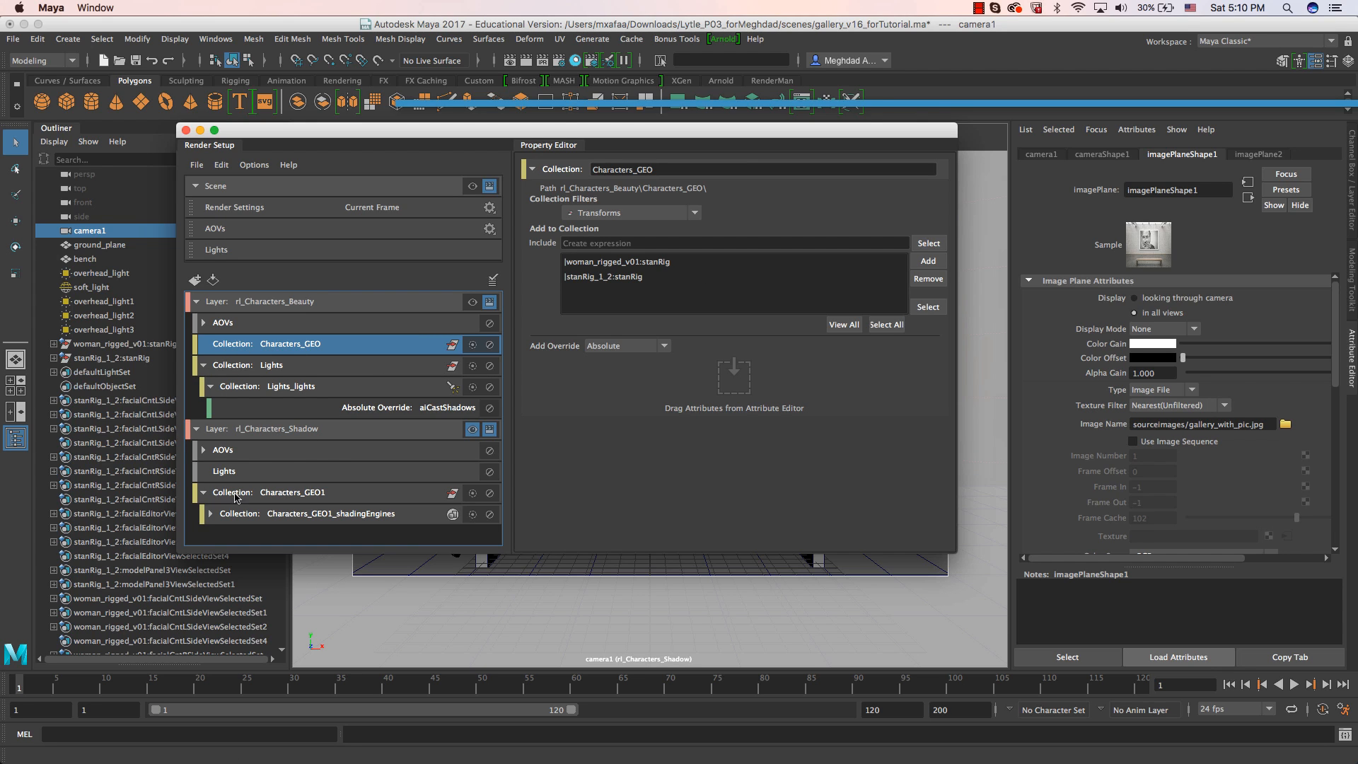
pyautogui.click(211, 513)
pyautogui.click(271, 495)
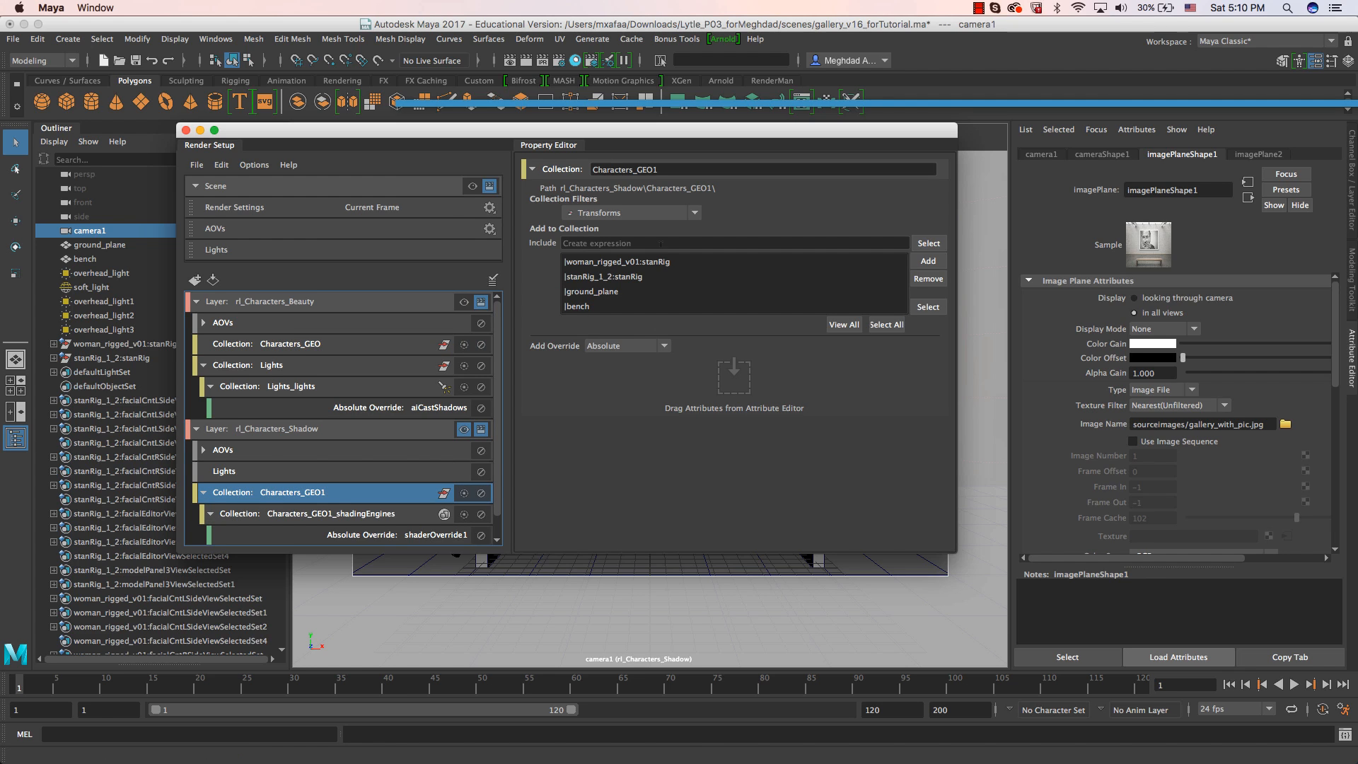
pyautogui.scroll(-1, 494, 373)
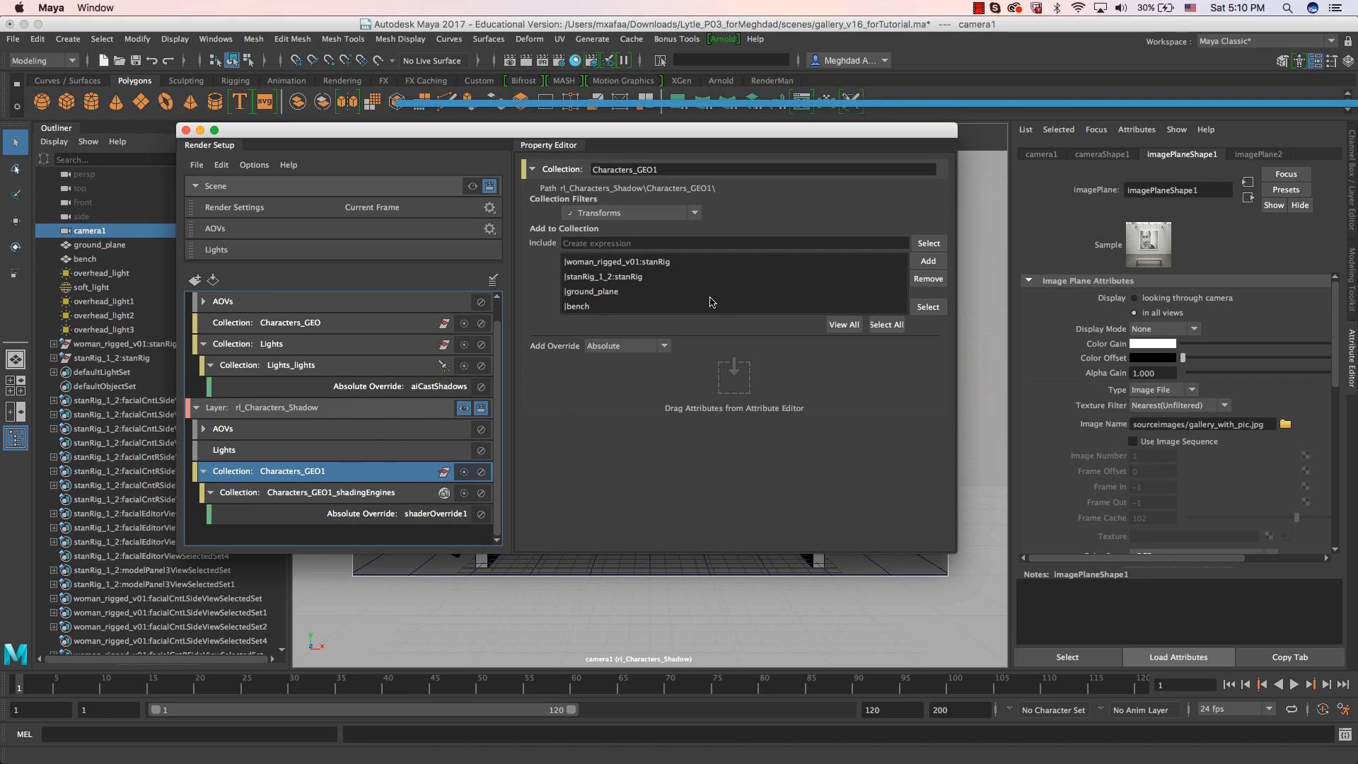
pyautogui.click(576, 306)
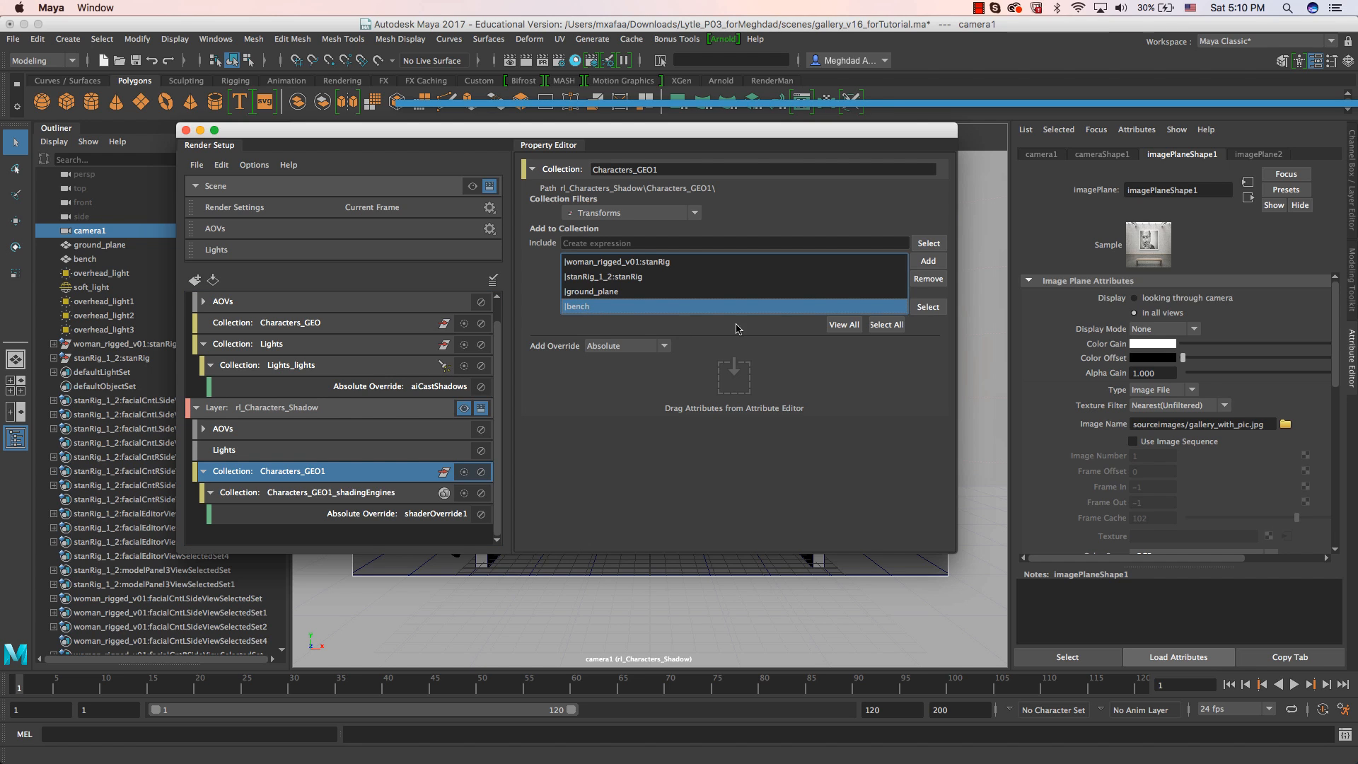
pyautogui.click(928, 279)
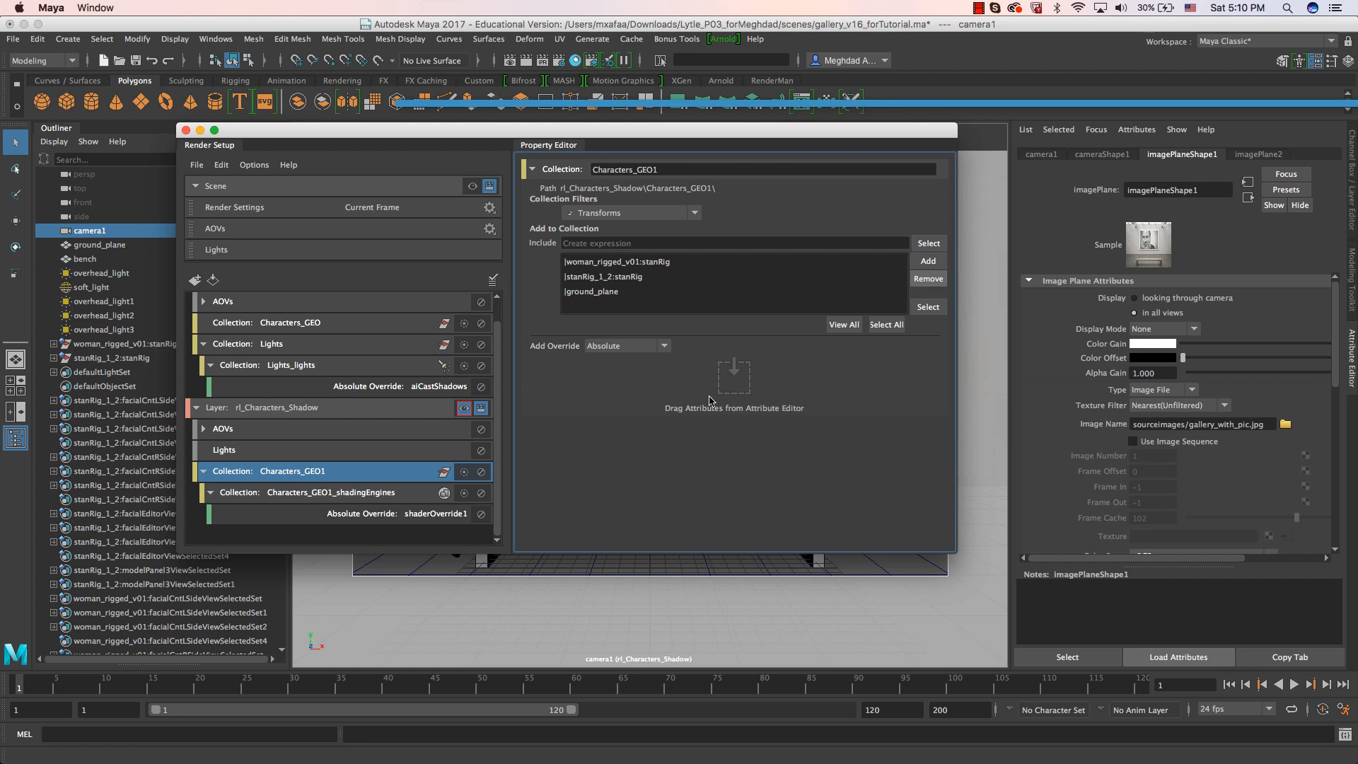
# Create a collection named bench in the rl_Characters_Shadow layer and add the bench object to it.
pyautogui.click(204, 471)
pyautogui.rightClick(256, 429)
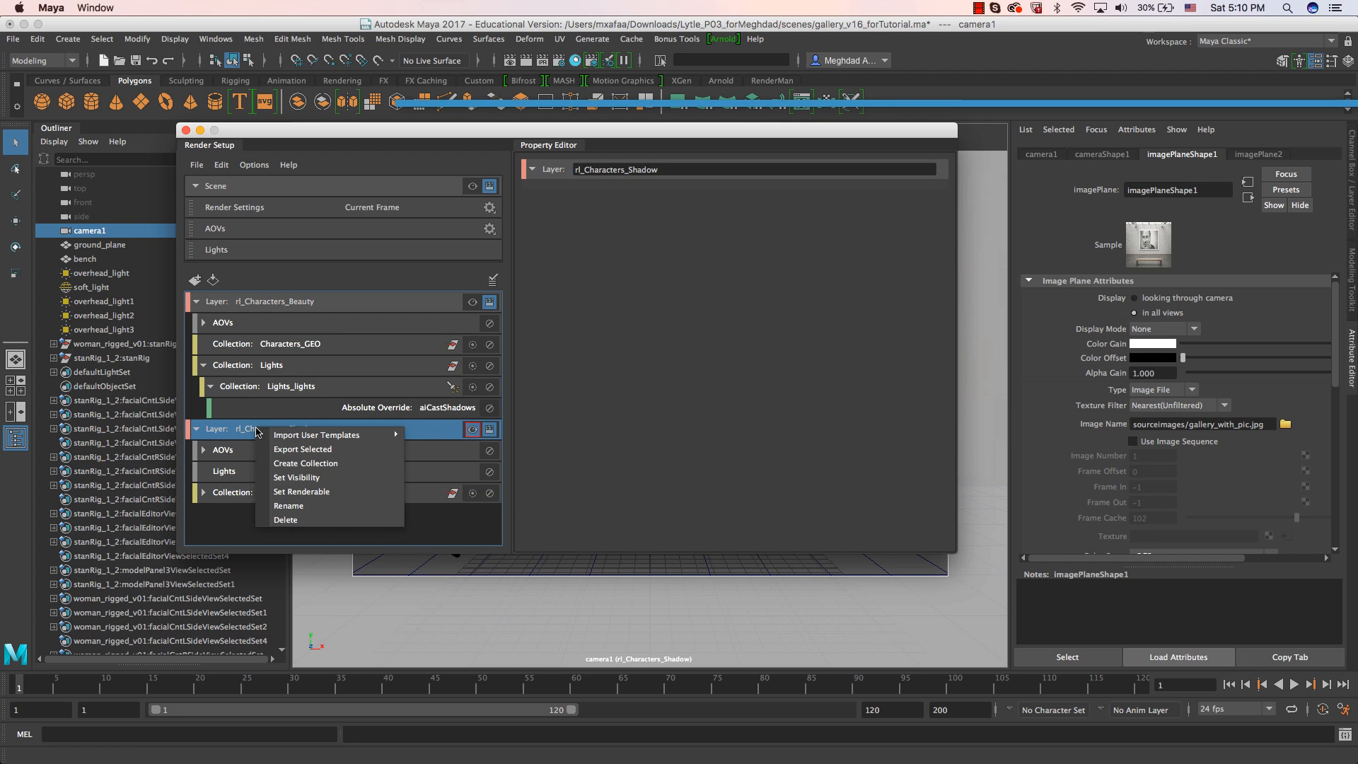
pyautogui.click(297, 464)
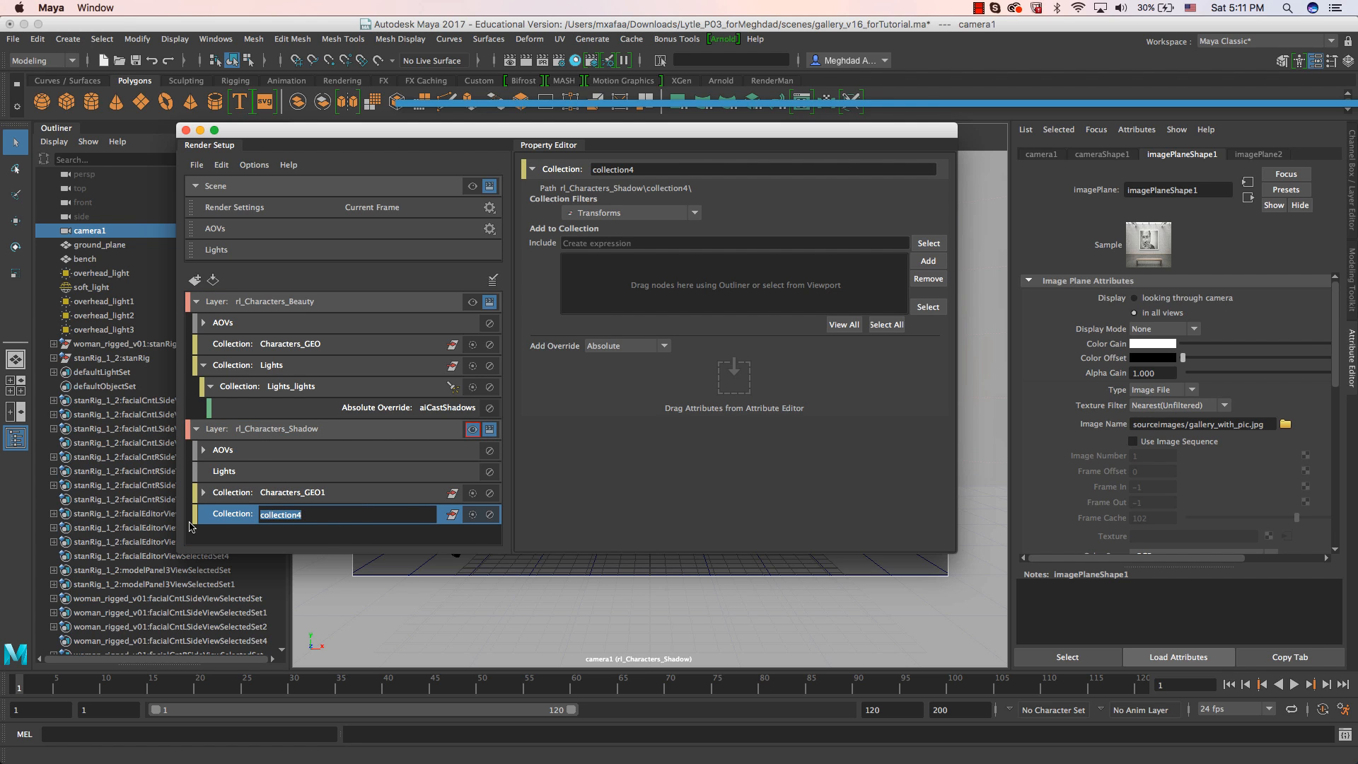
pyautogui.write('bench')
pyautogui.press('Return')
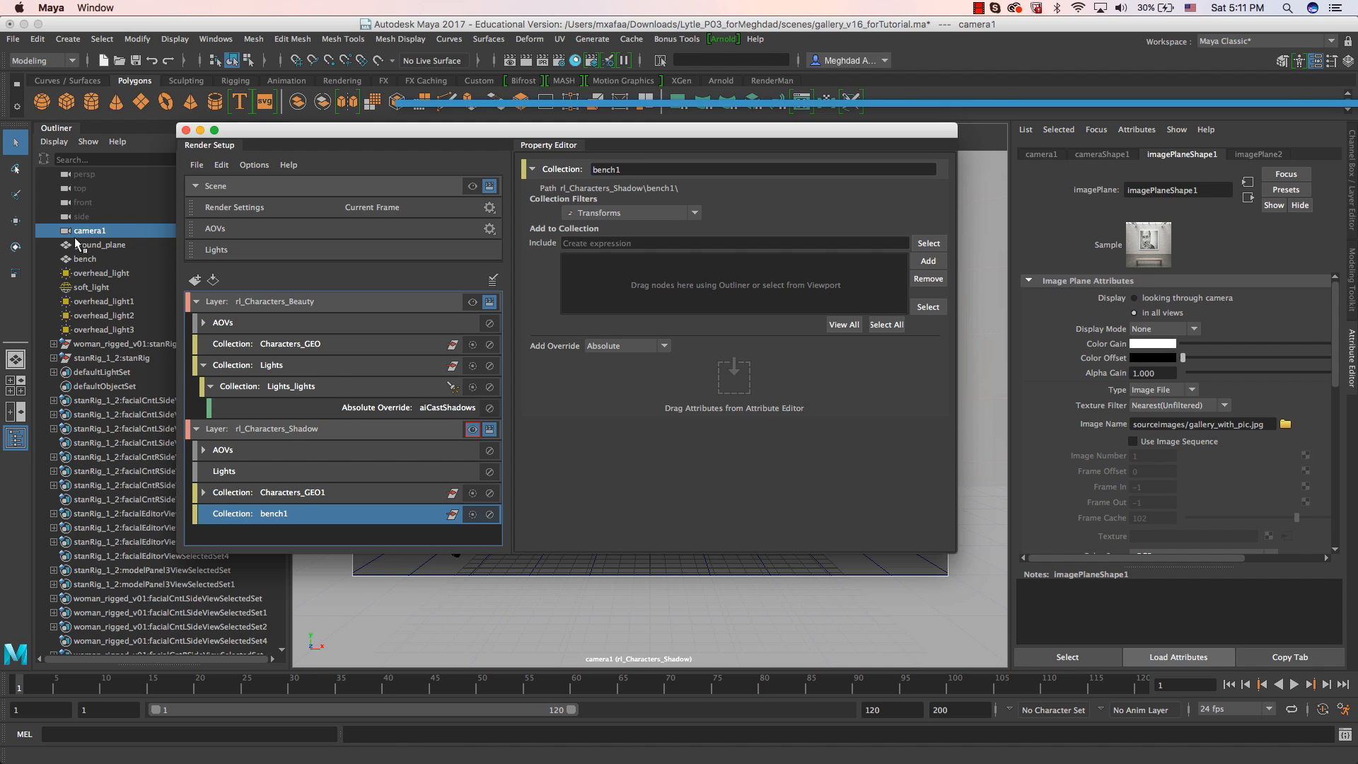
pyautogui.click(85, 259)
pyautogui.click(928, 261)
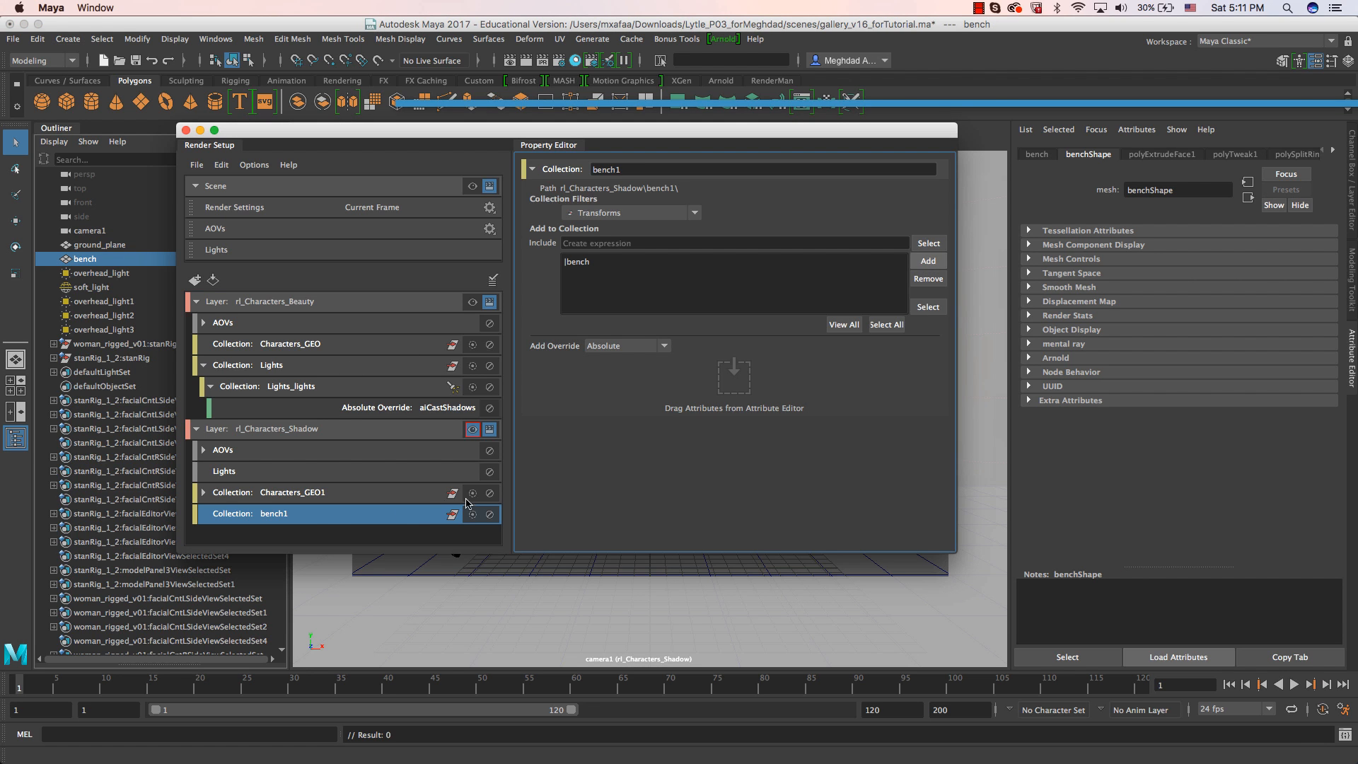
# Create an absolute override for the visible layer on the bench shape's Casts Shadows render stat.
pyautogui.moveTo(525, 135); pyautogui.dragTo(647, 198)
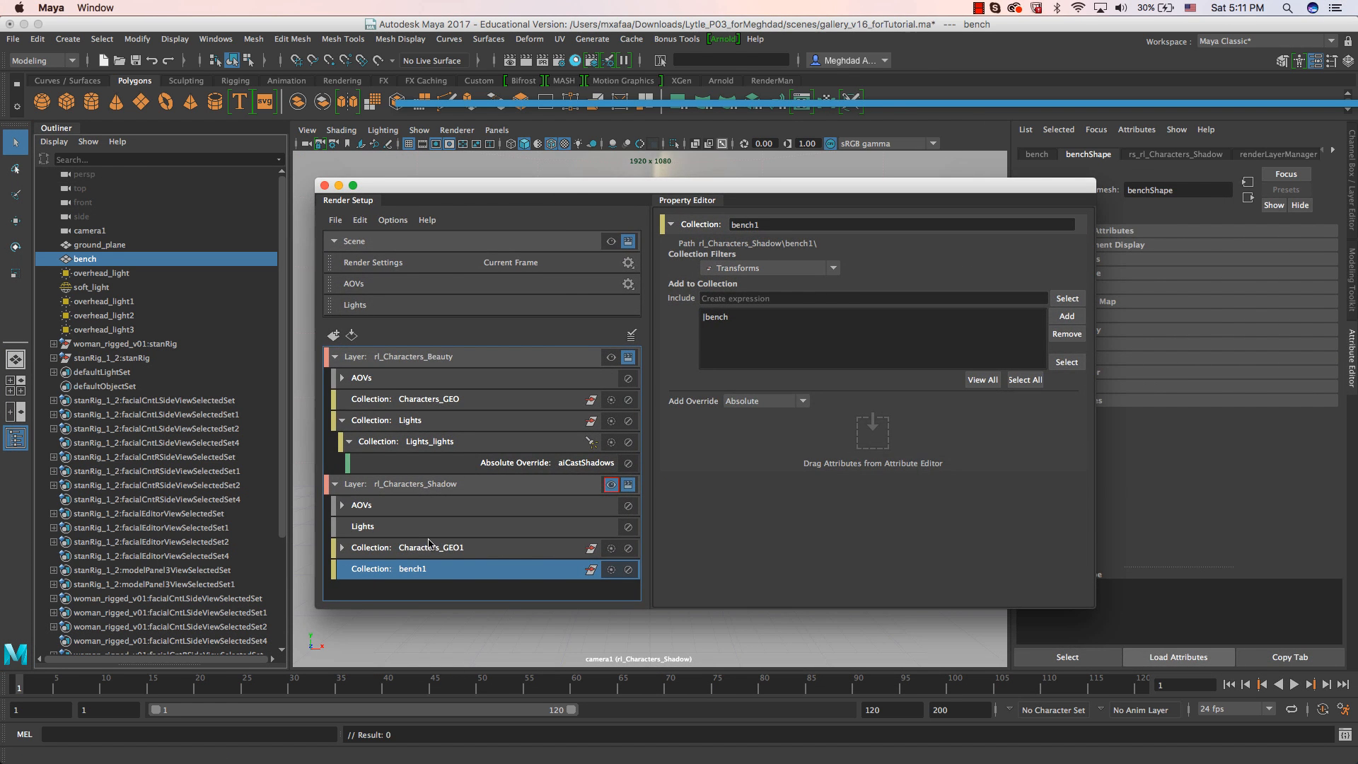
pyautogui.click(85, 262)
pyautogui.moveTo(877, 187); pyautogui.dragTo(617, 148)
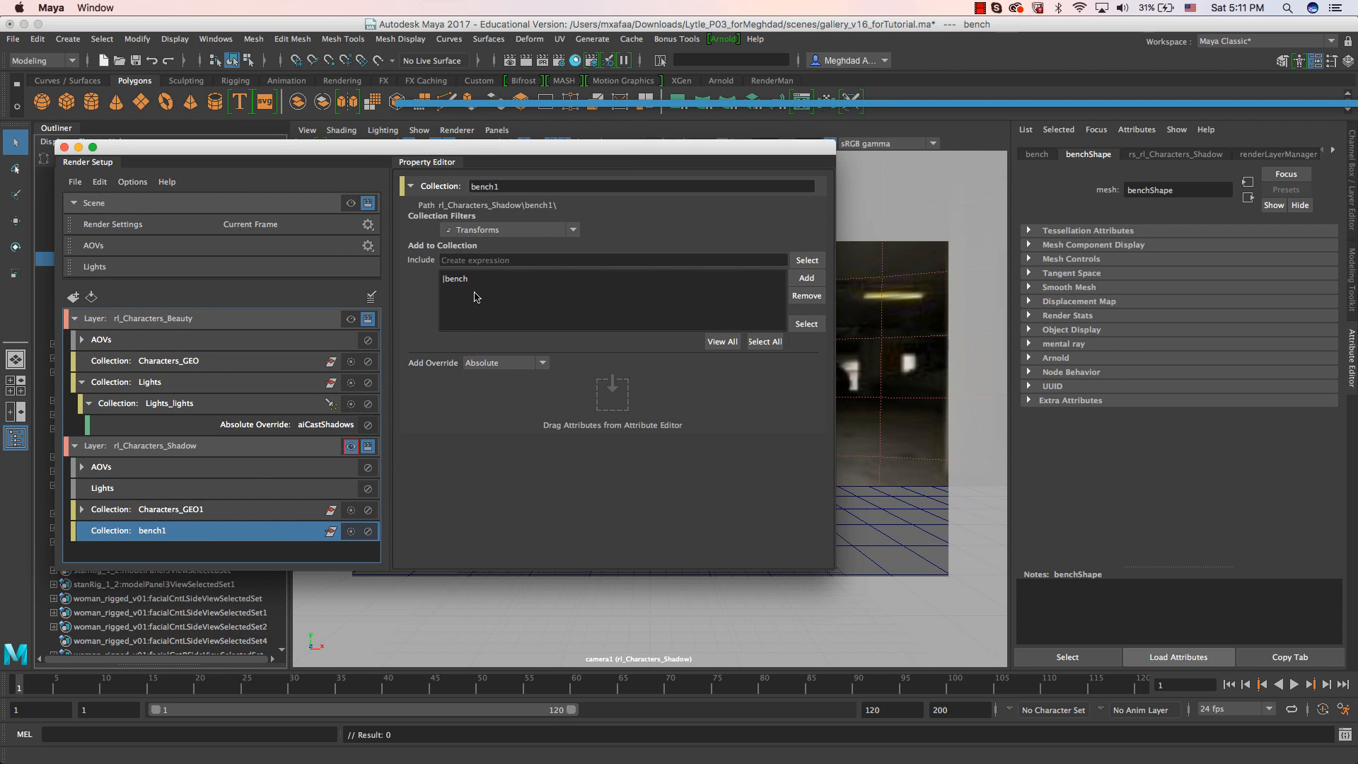
pyautogui.click(1091, 316)
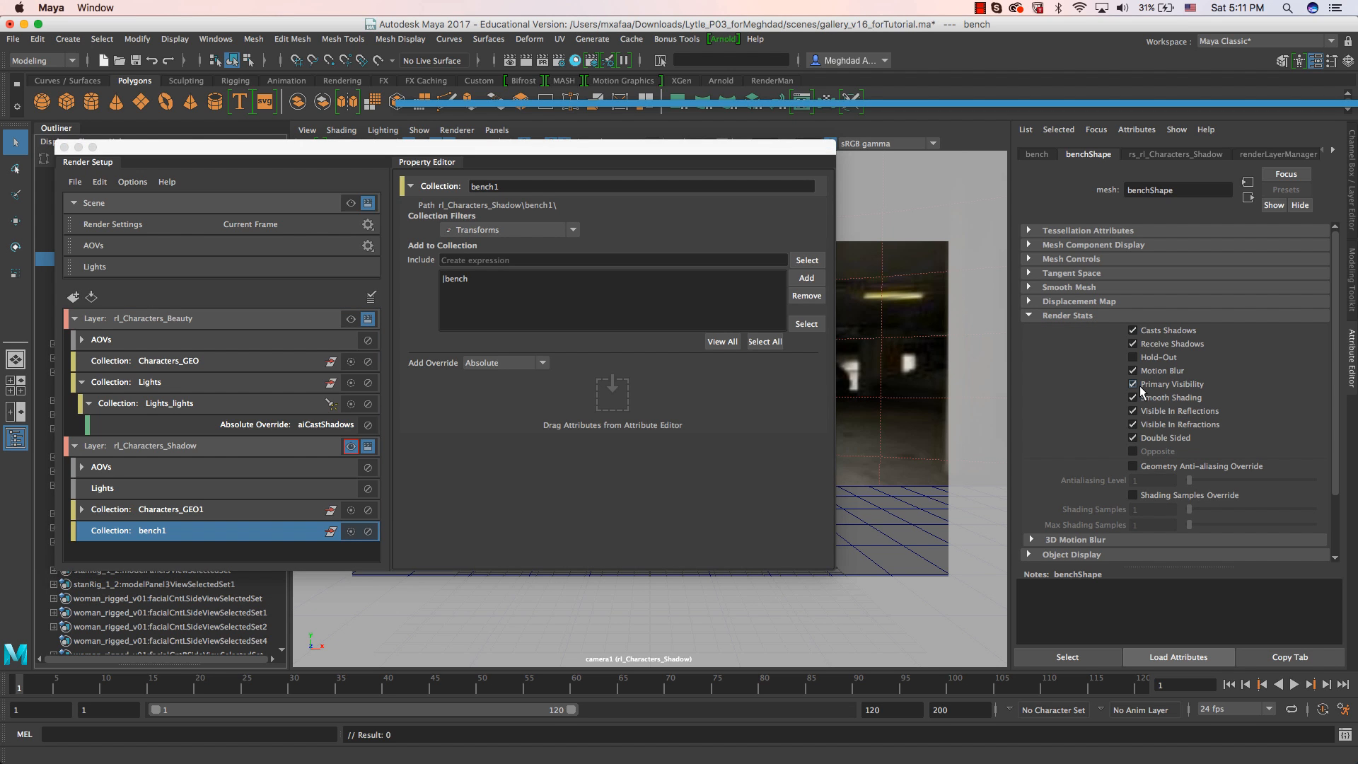
pyautogui.rightClick(1169, 334)
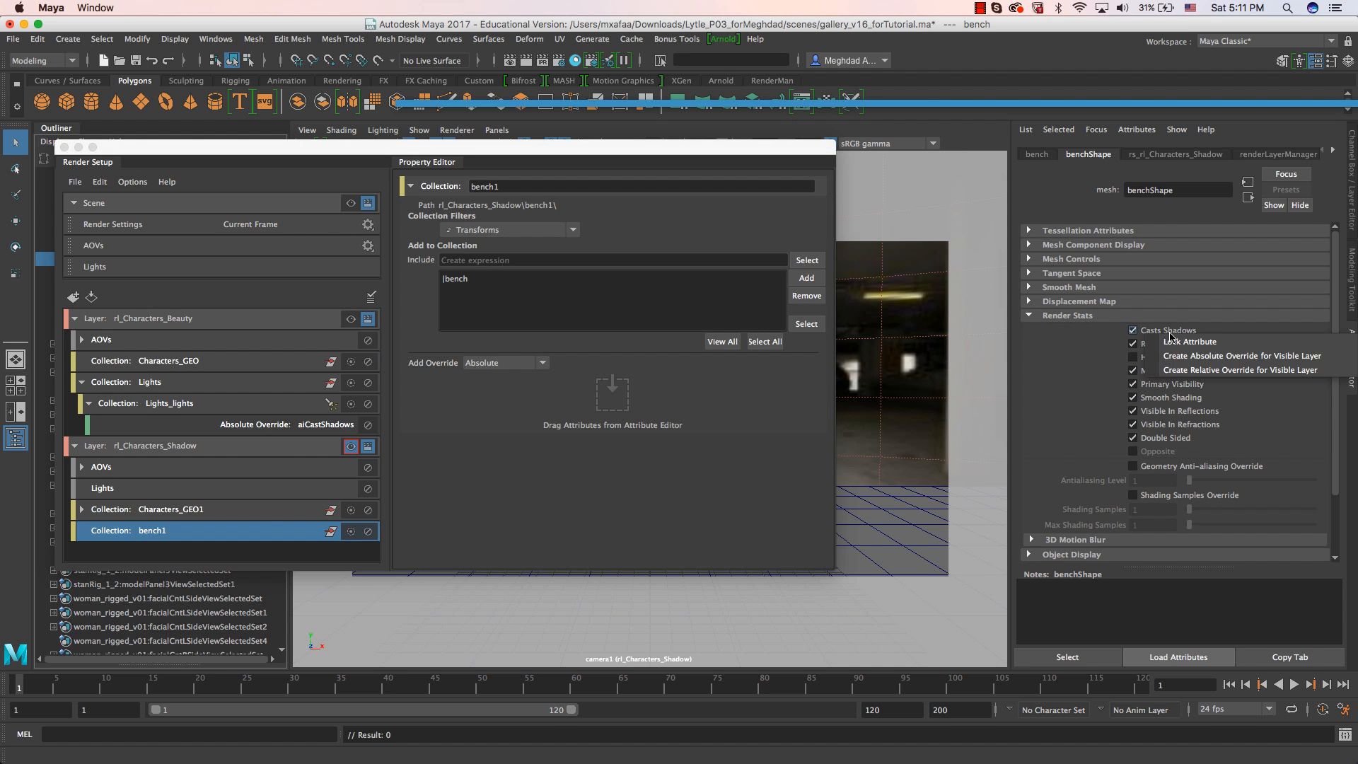
pyautogui.click(1179, 357)
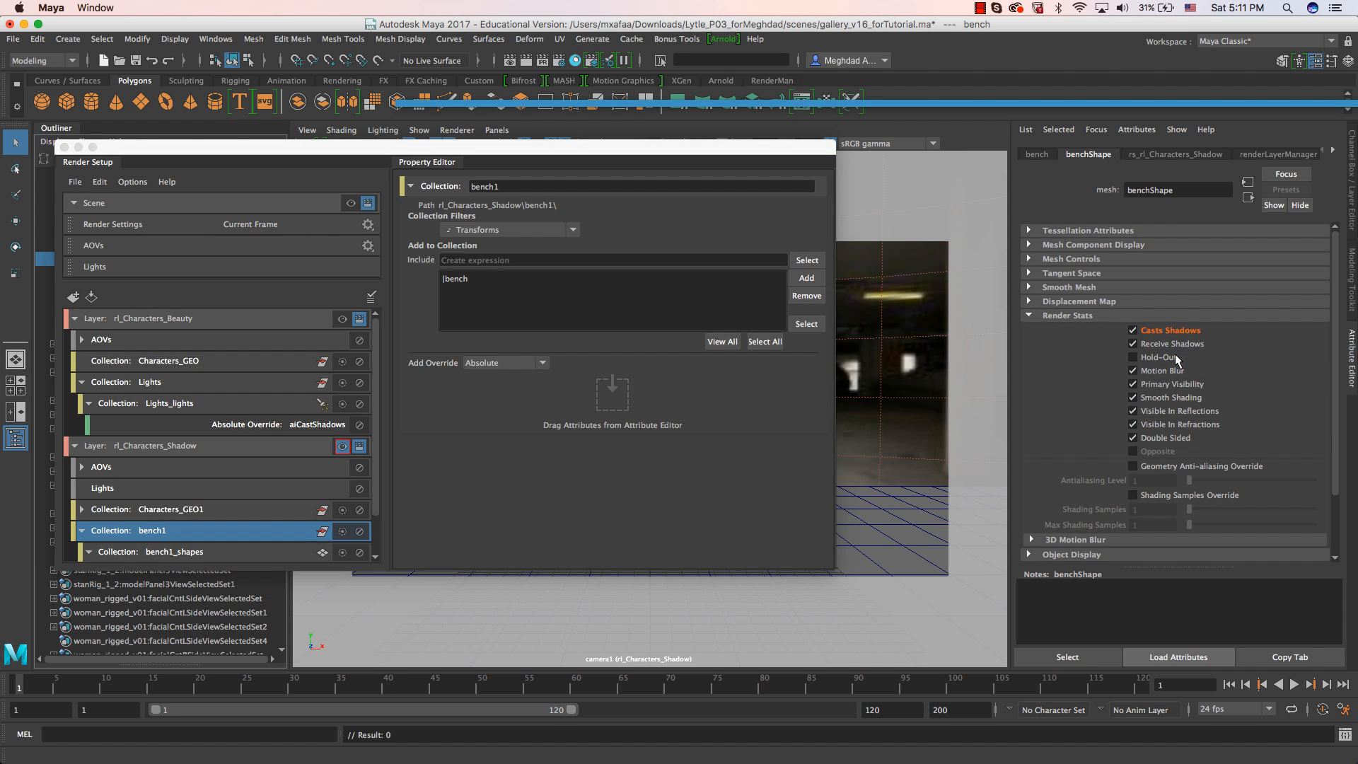
# Turn off Casts Shadows in the bench collection's castsShadows override.
pyautogui.scroll(-1, 185, 549)
pyautogui.click(274, 536)
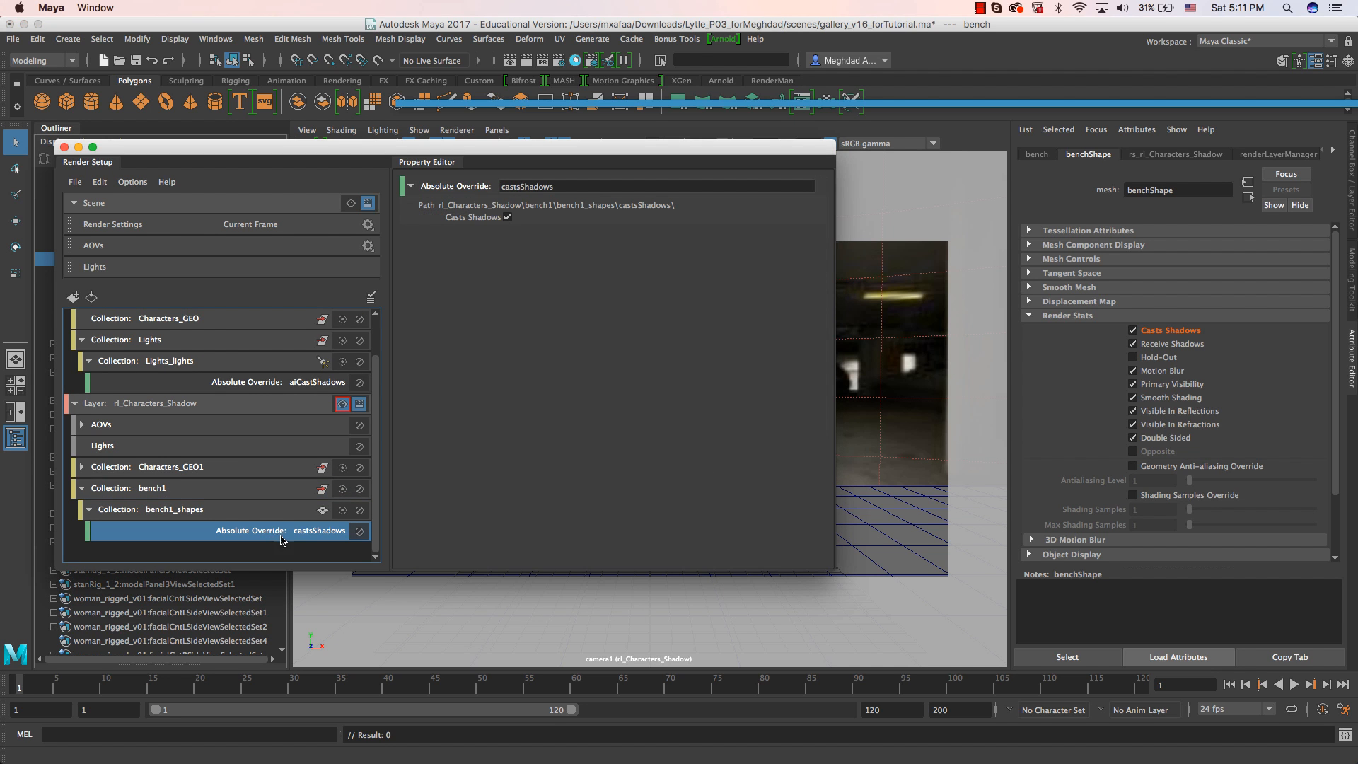
pyautogui.click(506, 218)
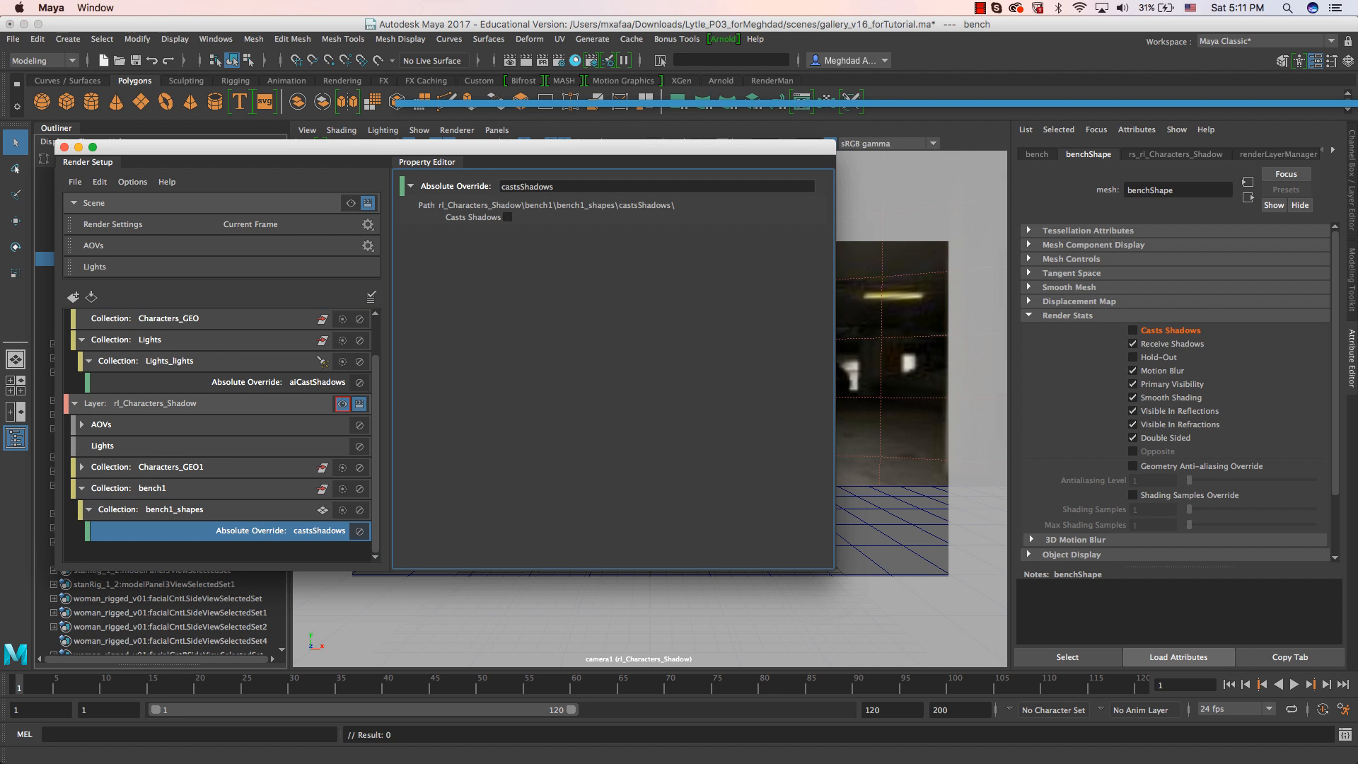
# Check the shadows around the bench in the Arnold RenderView and compare them with the gallery_with_pic.jpg image.
pyautogui.moveTo(1357, 170); pyautogui.dragTo(938, 100)
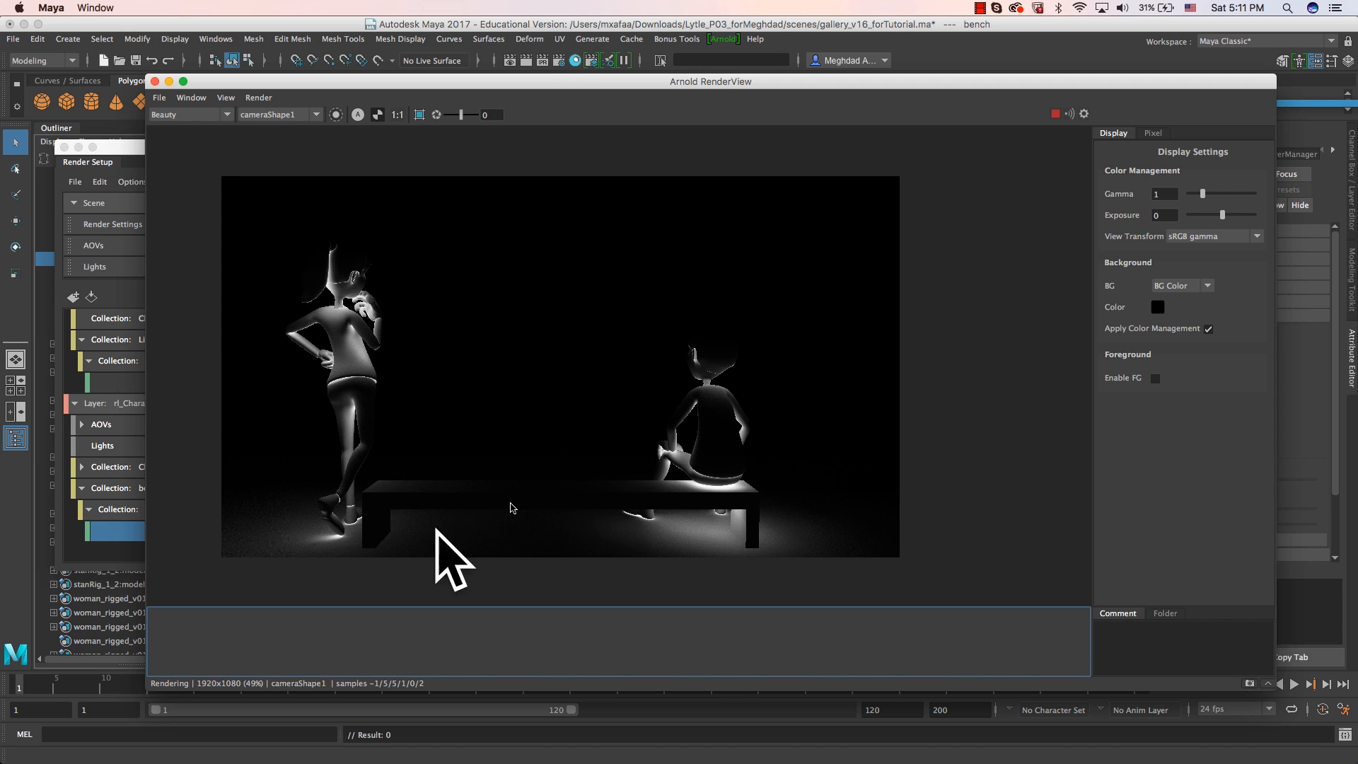
pyautogui.moveTo(455, 86); pyautogui.dragTo(1357, 99)
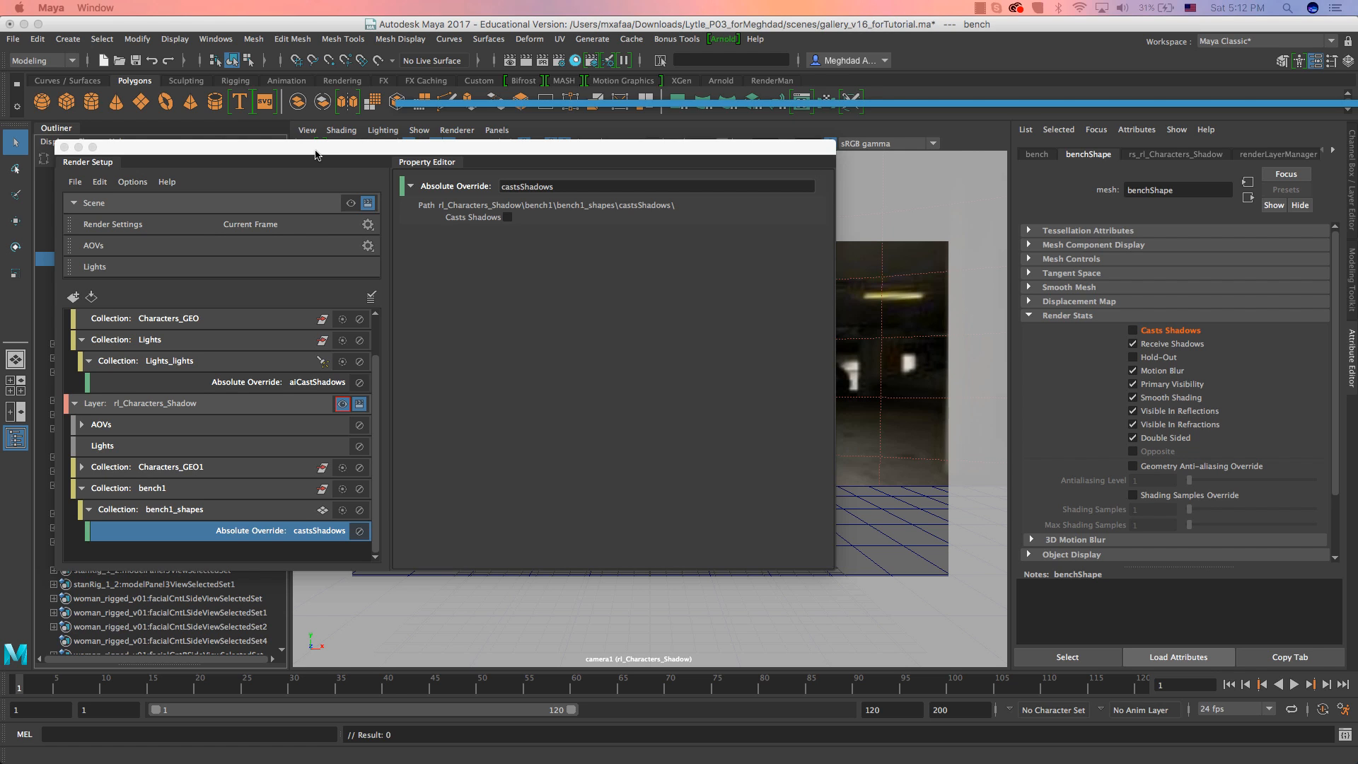
pyautogui.click(314, 155)
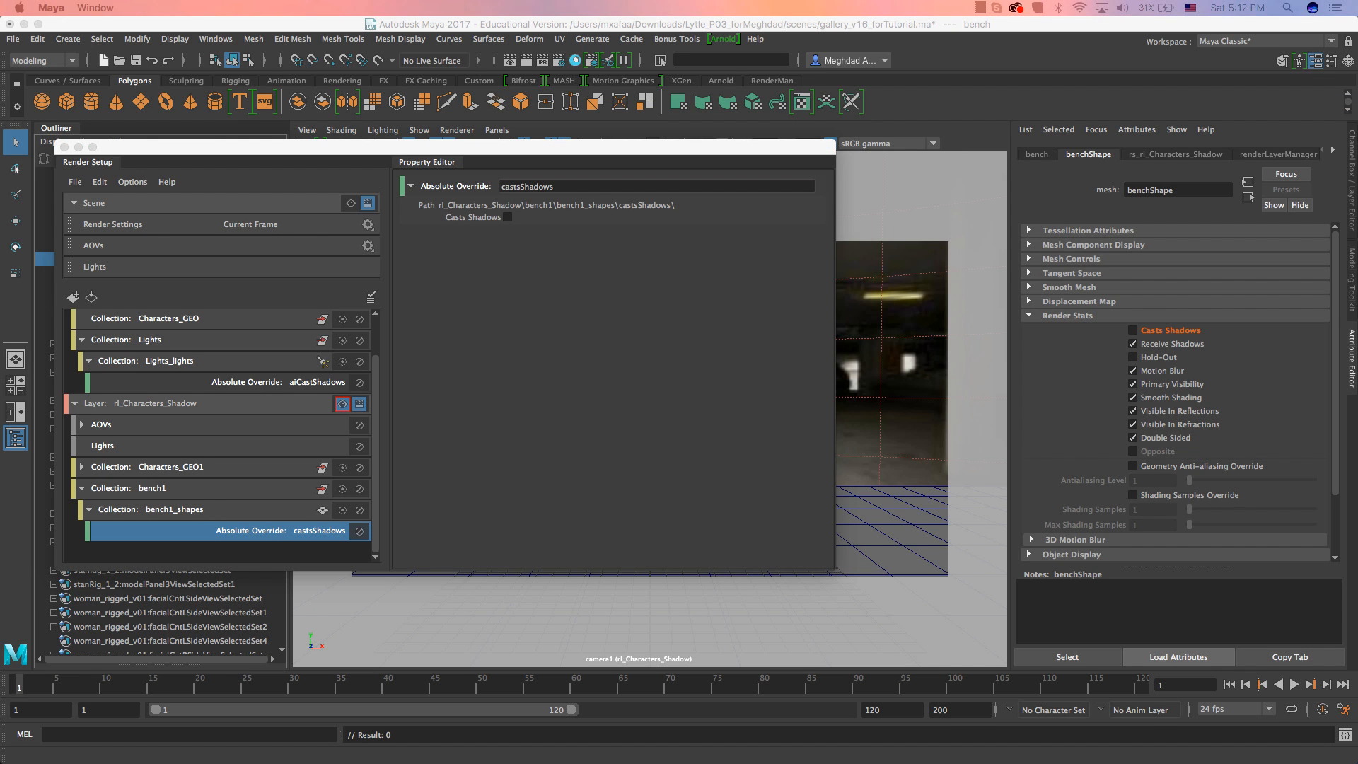
pyautogui.moveTo(0, 99); pyautogui.dragTo(506, 59)
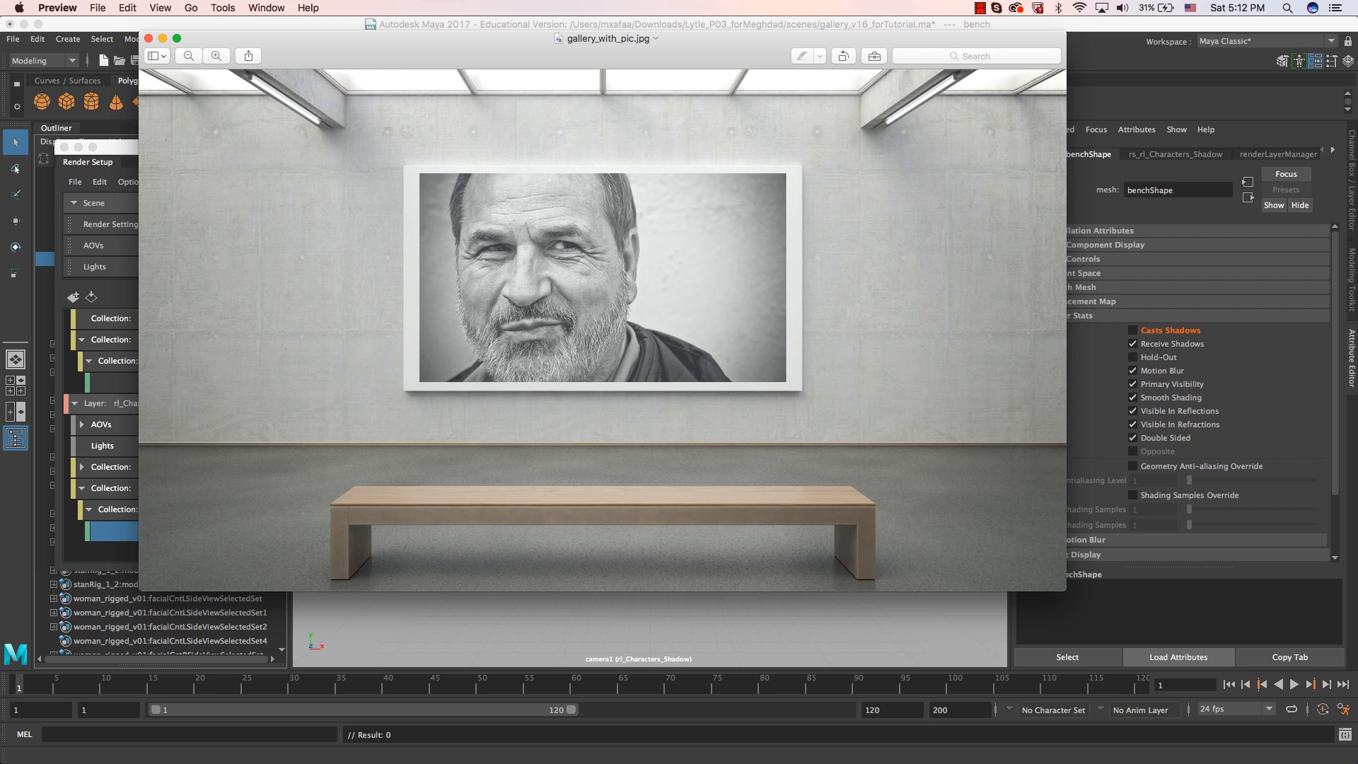
pyautogui.click(51, 123)
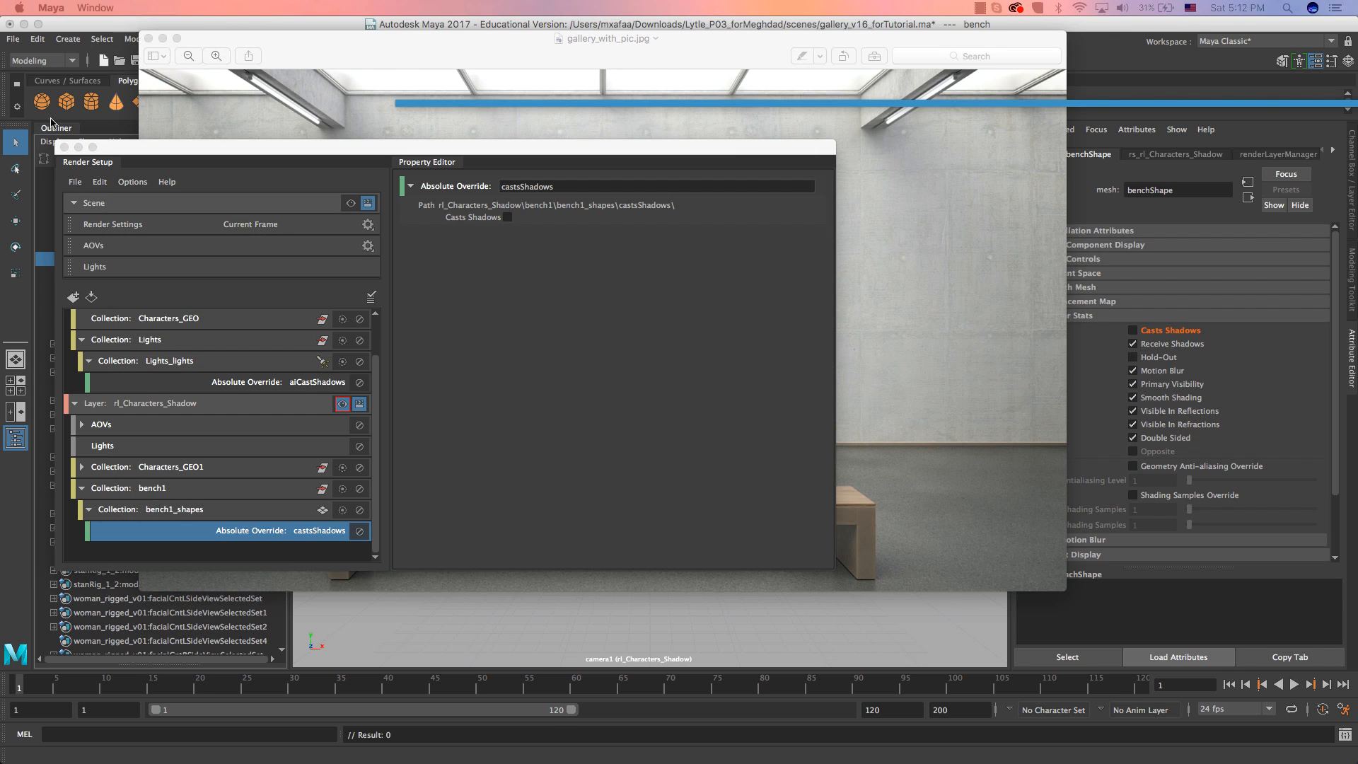
# Collapse the rl_Characters_Shadow layer, make rl_Characters_Beauty visible, and switch its Arnold RenderView render out of alpha display.
pyautogui.click(74, 406)
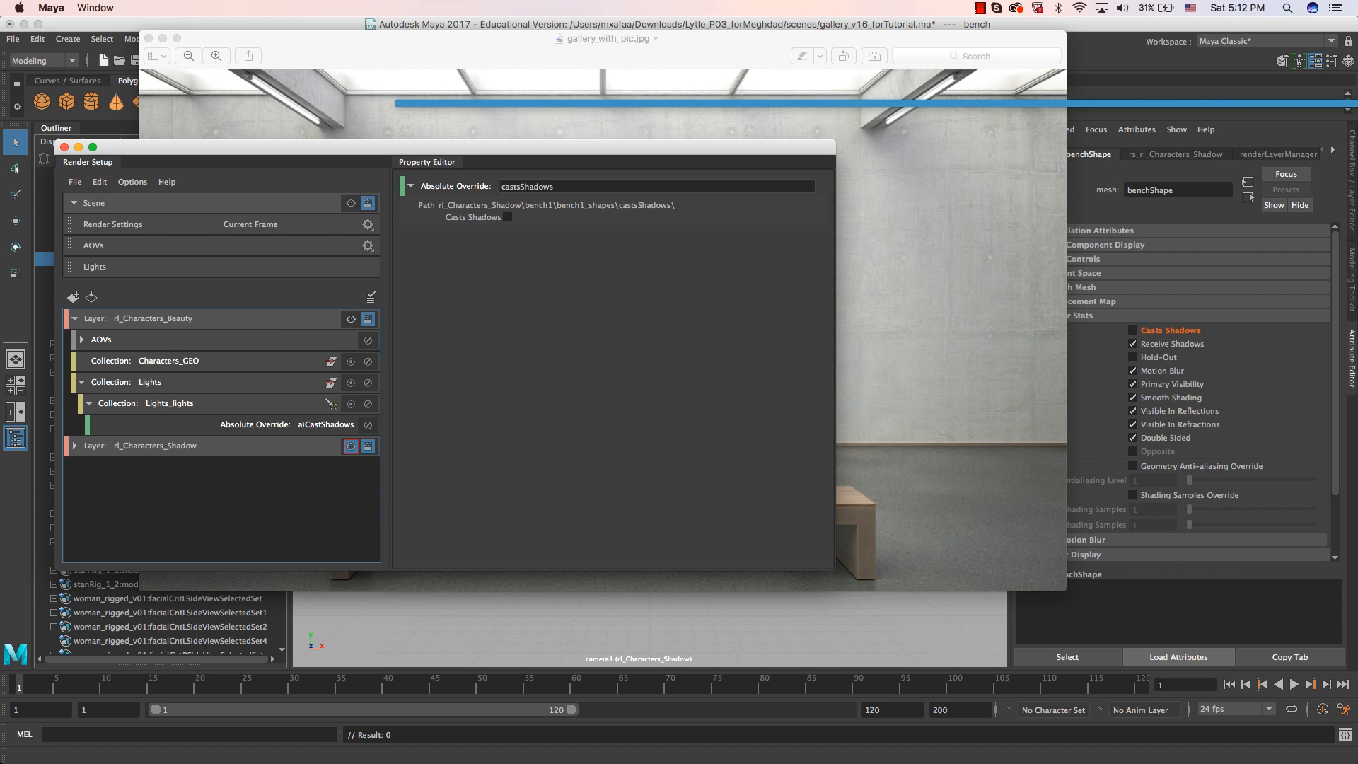
pyautogui.click(351, 319)
pyautogui.moveTo(1357, 93); pyautogui.dragTo(642, 46)
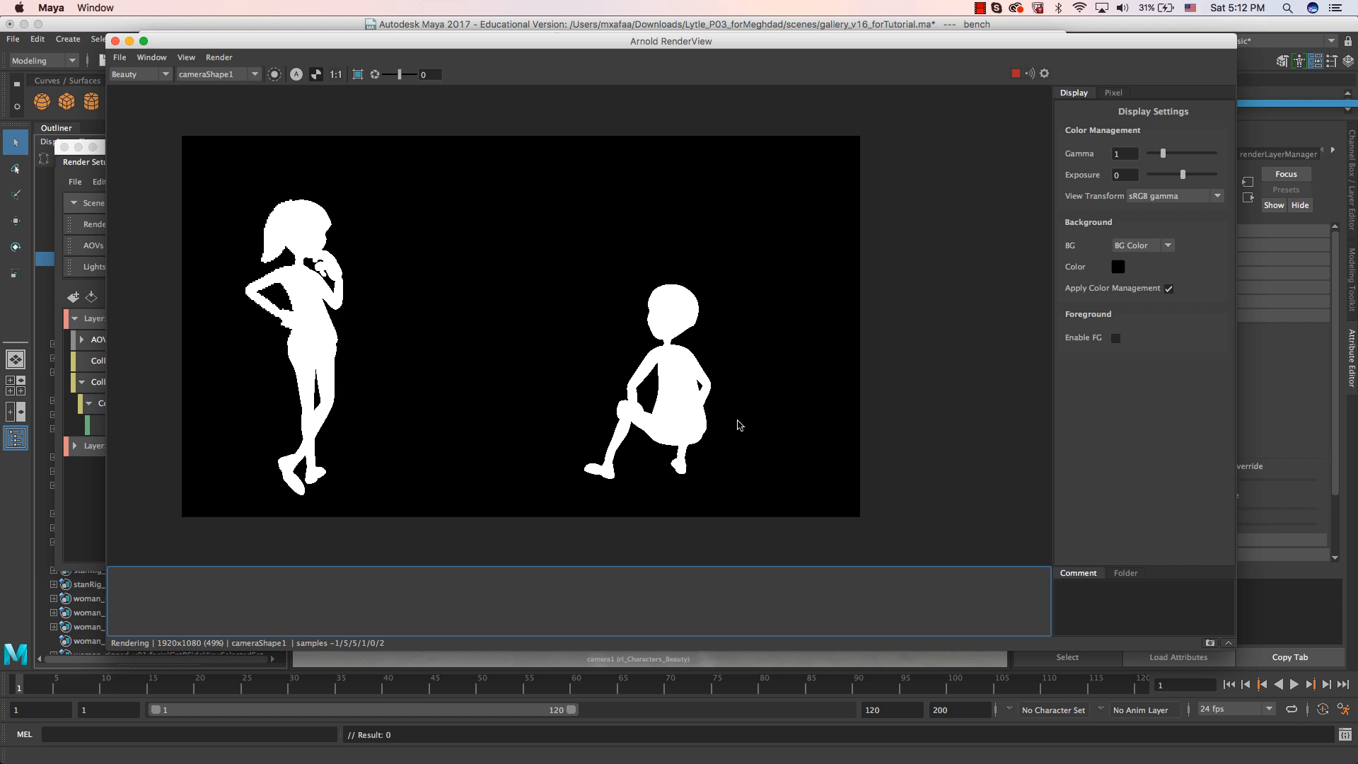
pyautogui.click(317, 75)
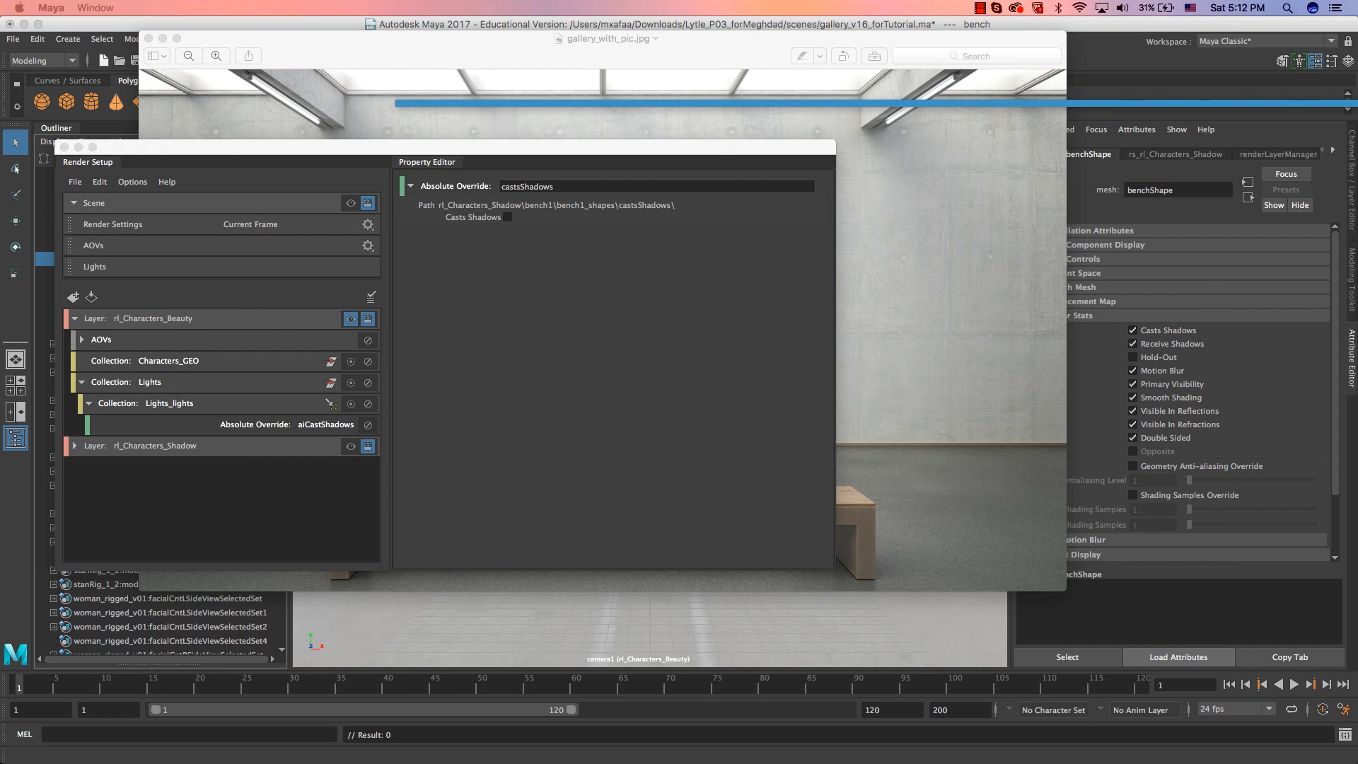
# Create a new collection in the rl_Characters_Beauty layer and add ground_plane to it.
pyautogui.click(152, 402)
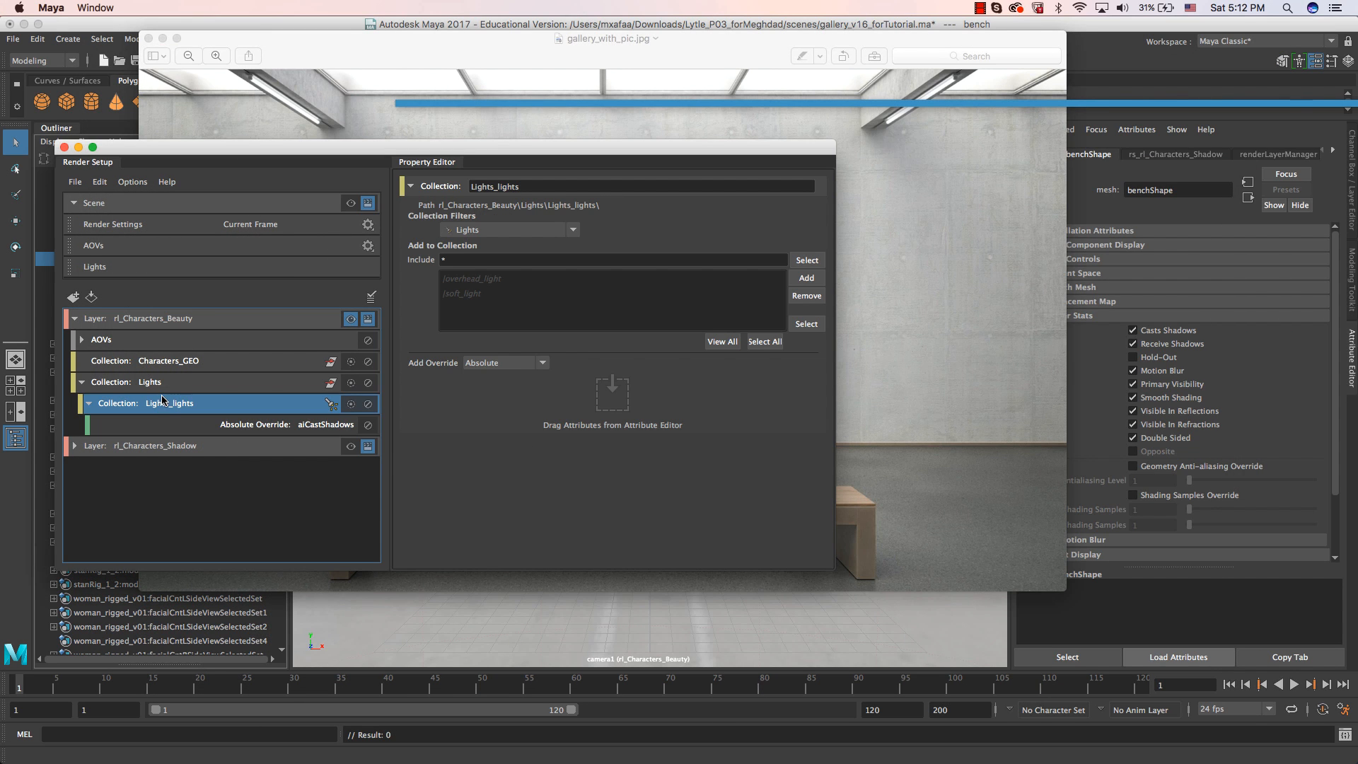
pyautogui.click(83, 382)
pyautogui.rightClick(173, 323)
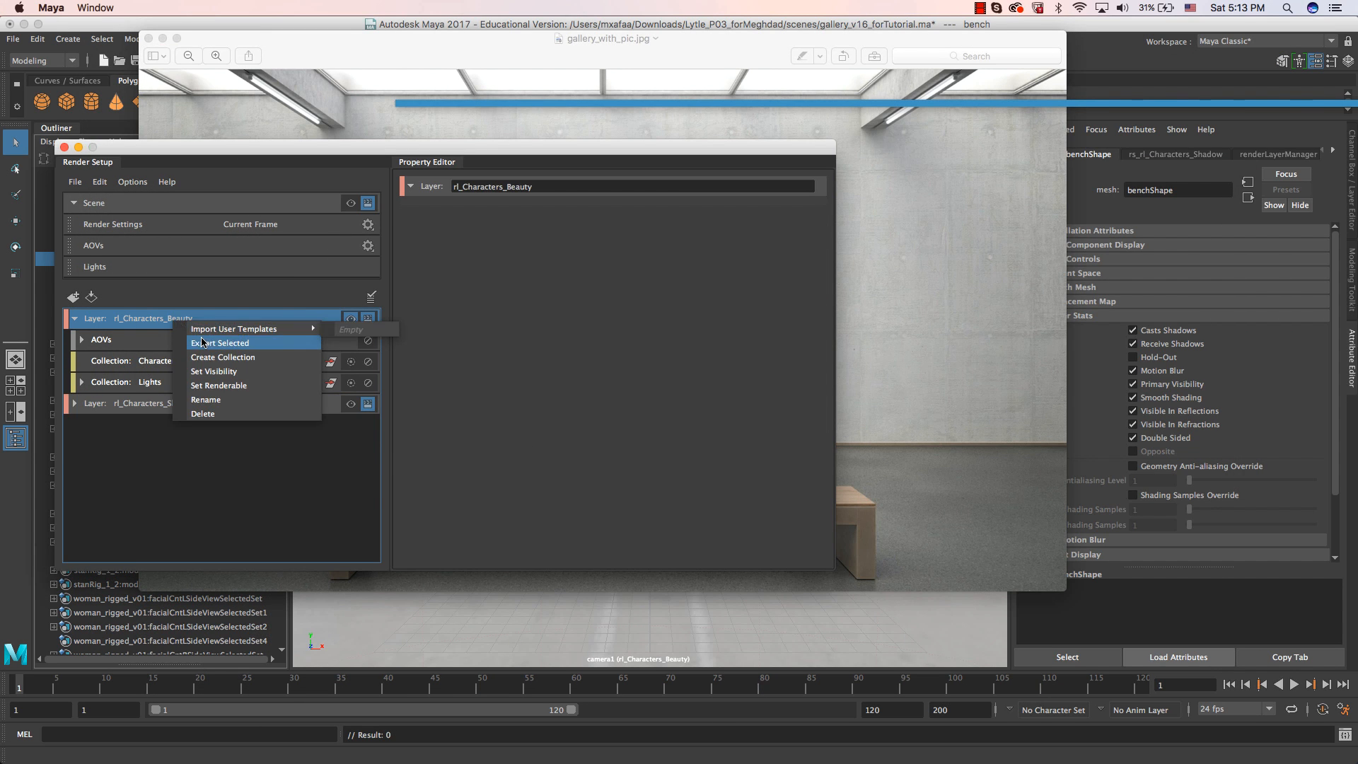
pyautogui.click(223, 357)
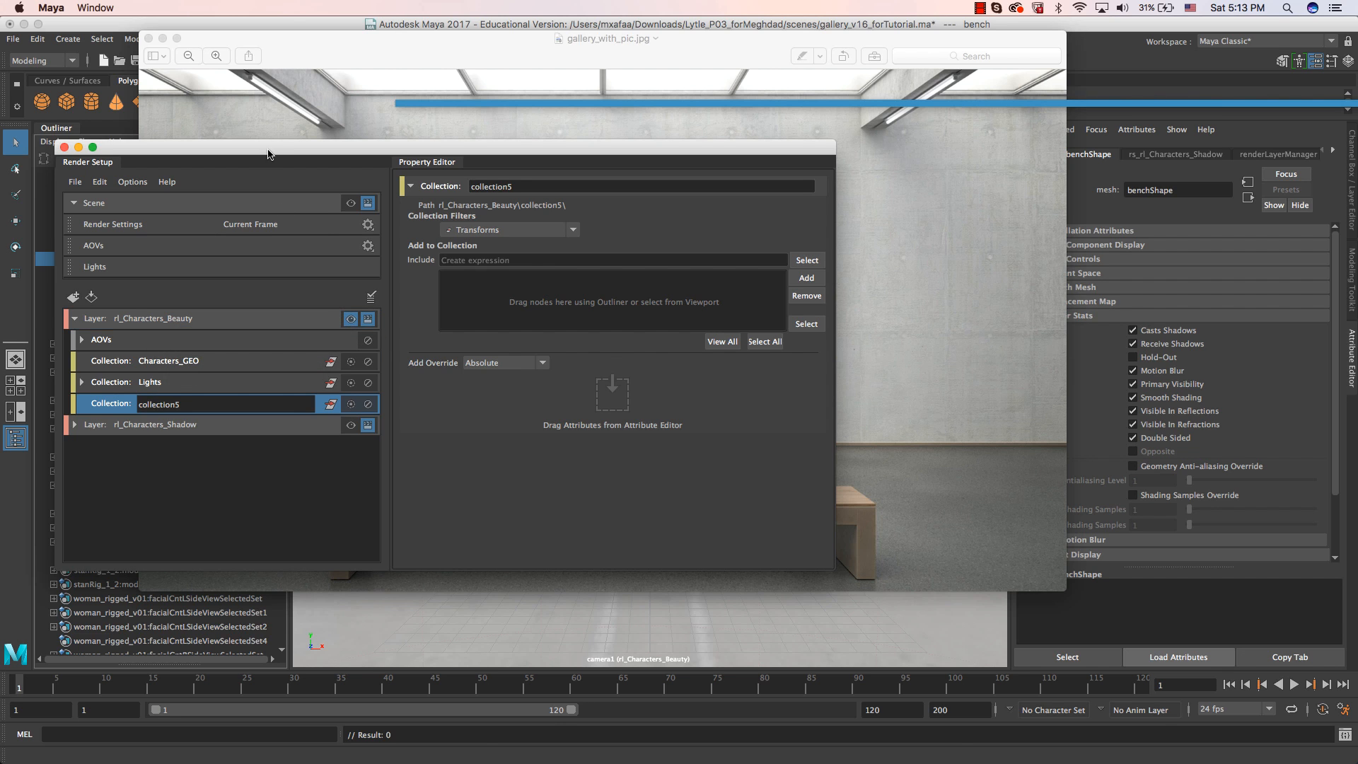
pyautogui.moveTo(266, 152); pyautogui.dragTo(461, 155)
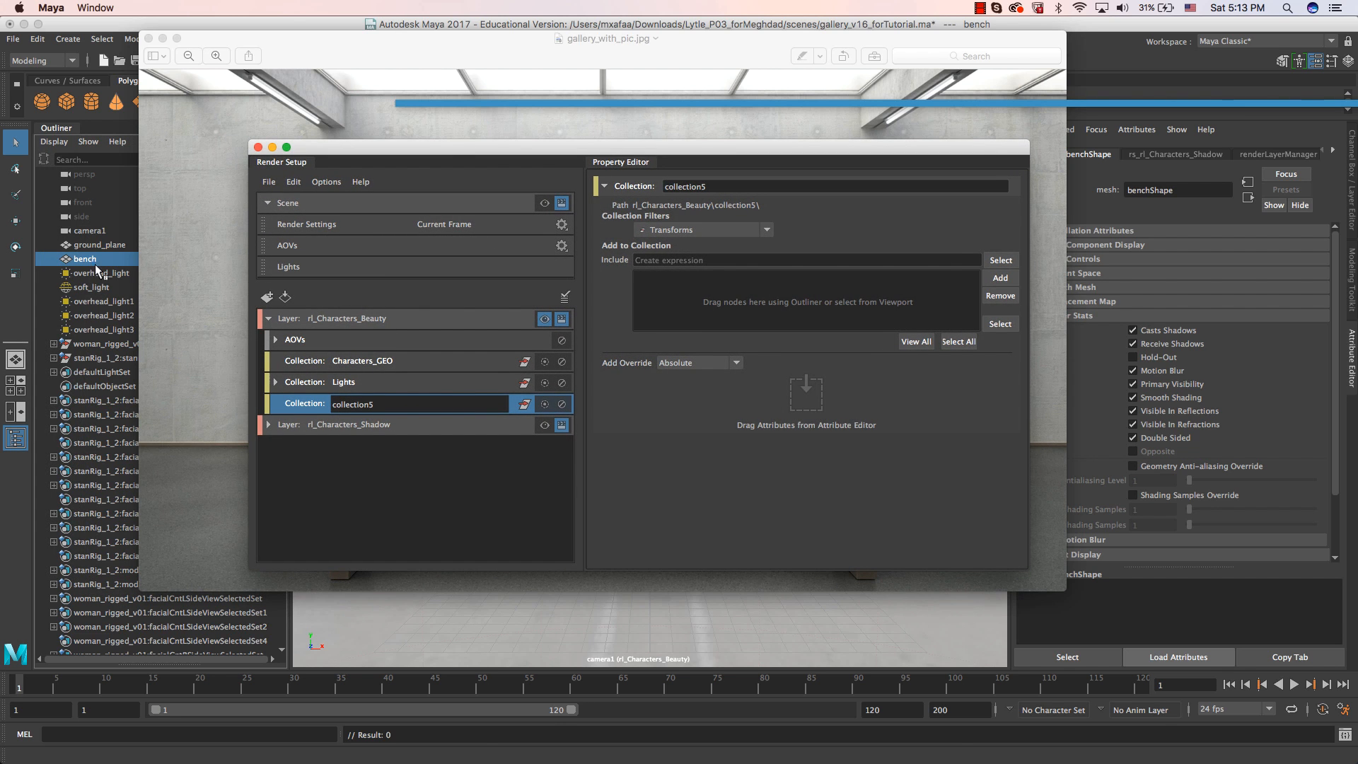
pyautogui.click(90, 246)
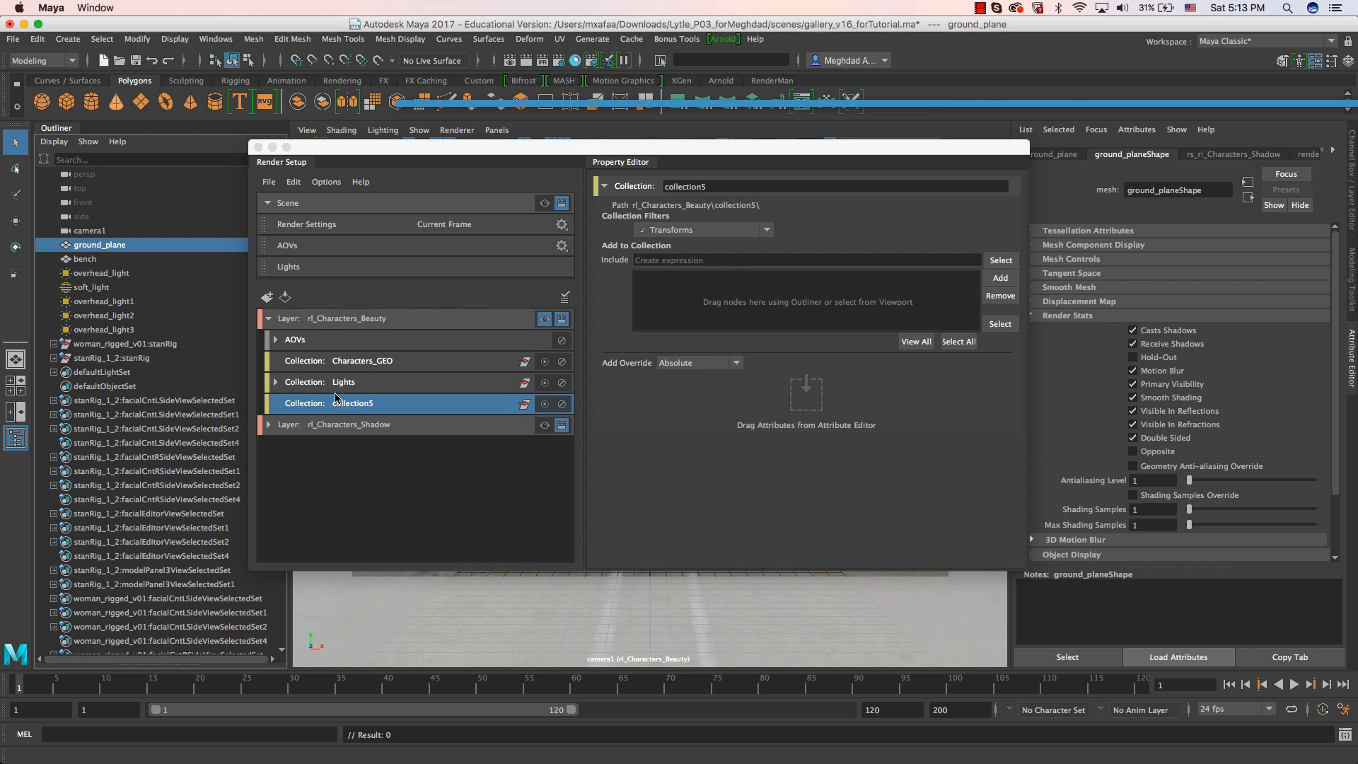
pyautogui.click(351, 406)
pyautogui.click(1000, 278)
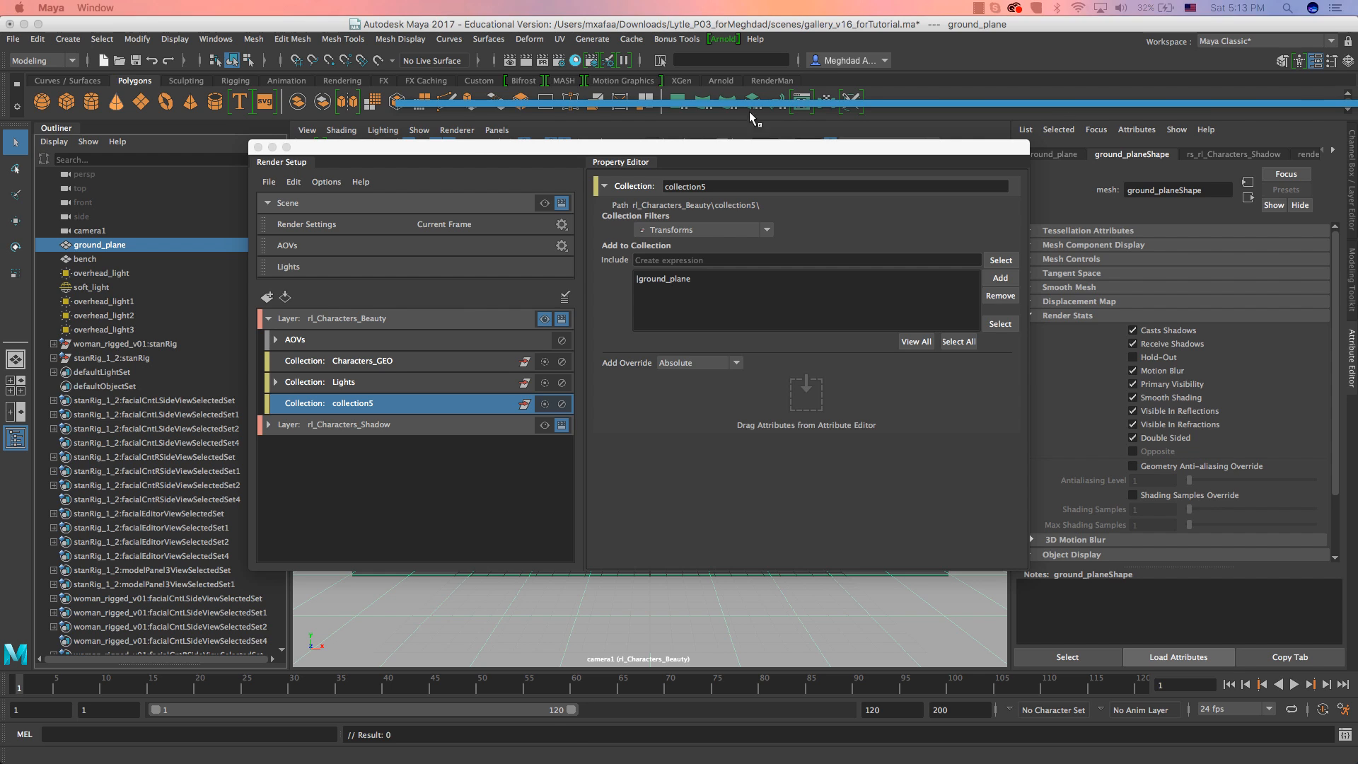
# Create a shader override on the ground_plane collection of the rl_Characters_Beauty layer.
pyautogui.moveTo(475, 157); pyautogui.dragTo(417, 160)
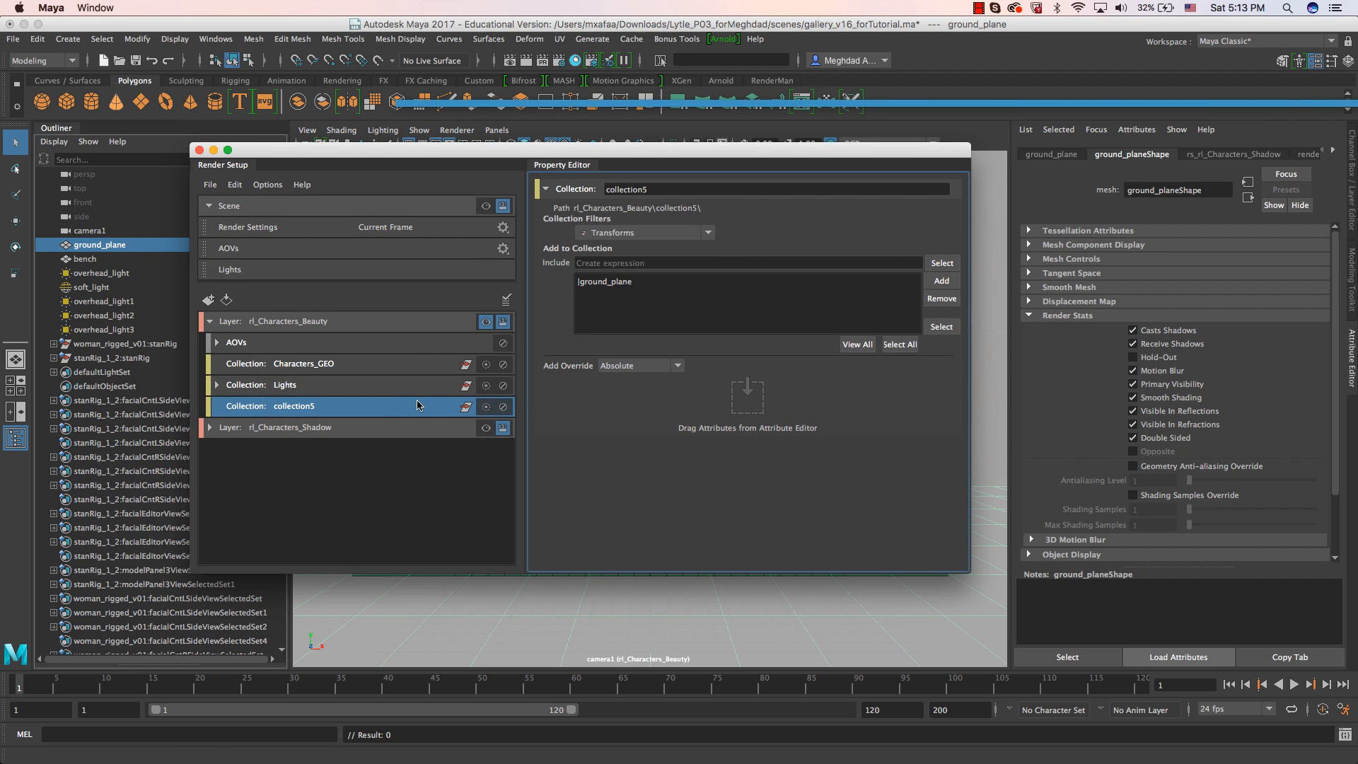
pyautogui.rightClick(290, 416)
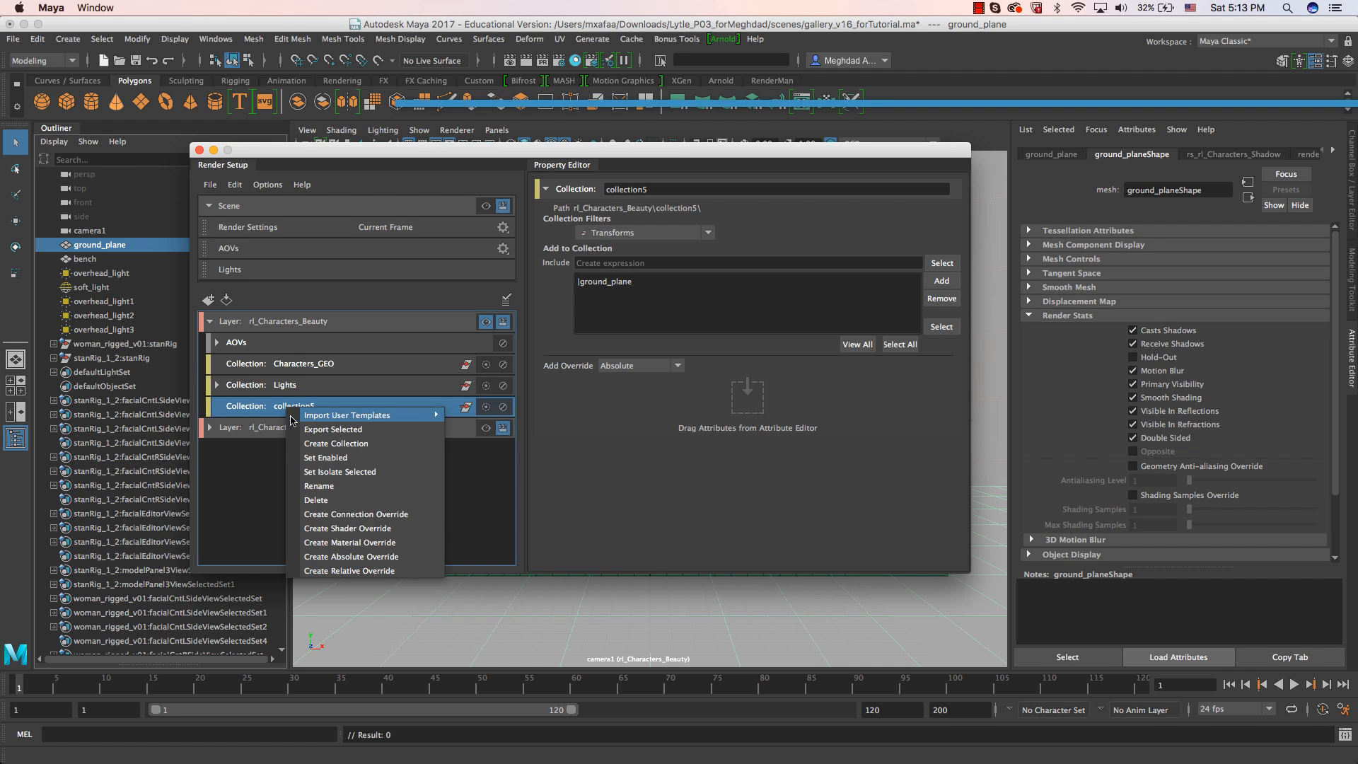
pyautogui.click(347, 529)
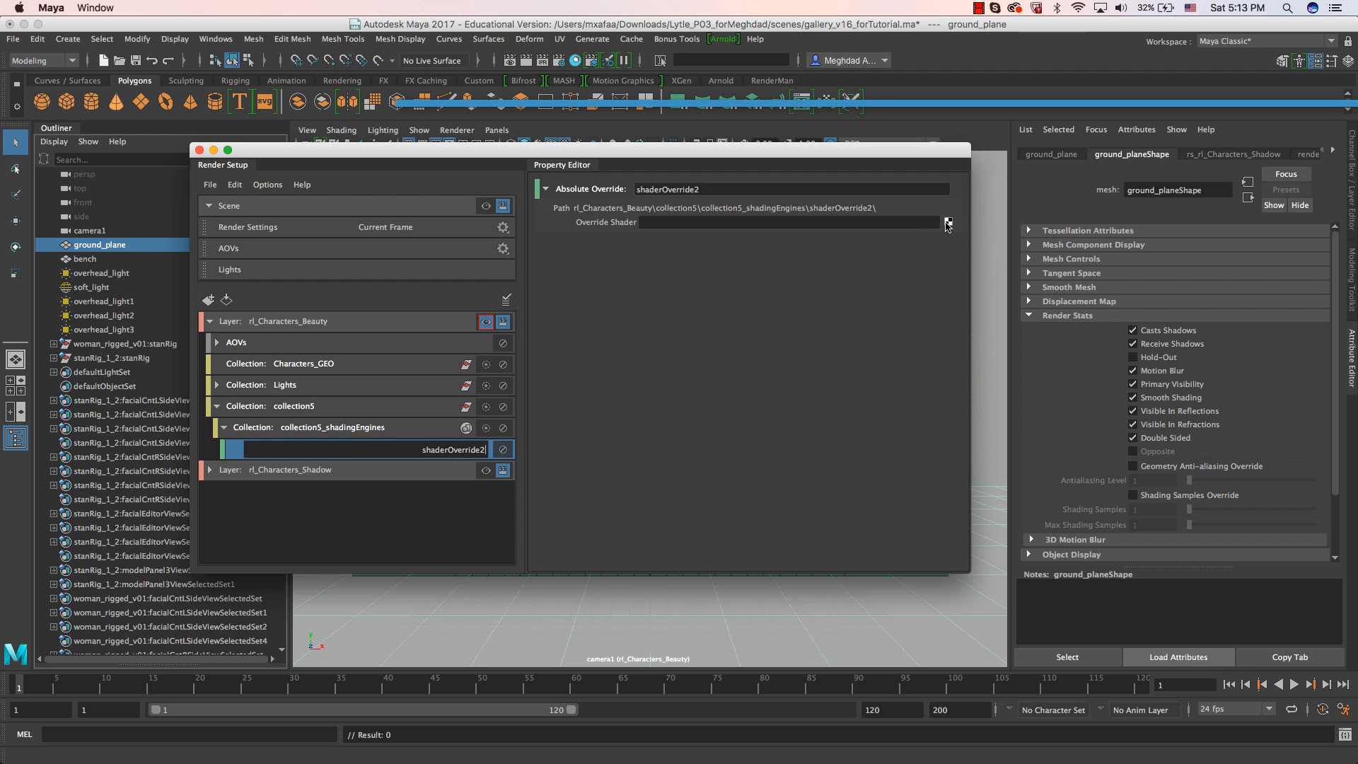
pyautogui.click(209, 475)
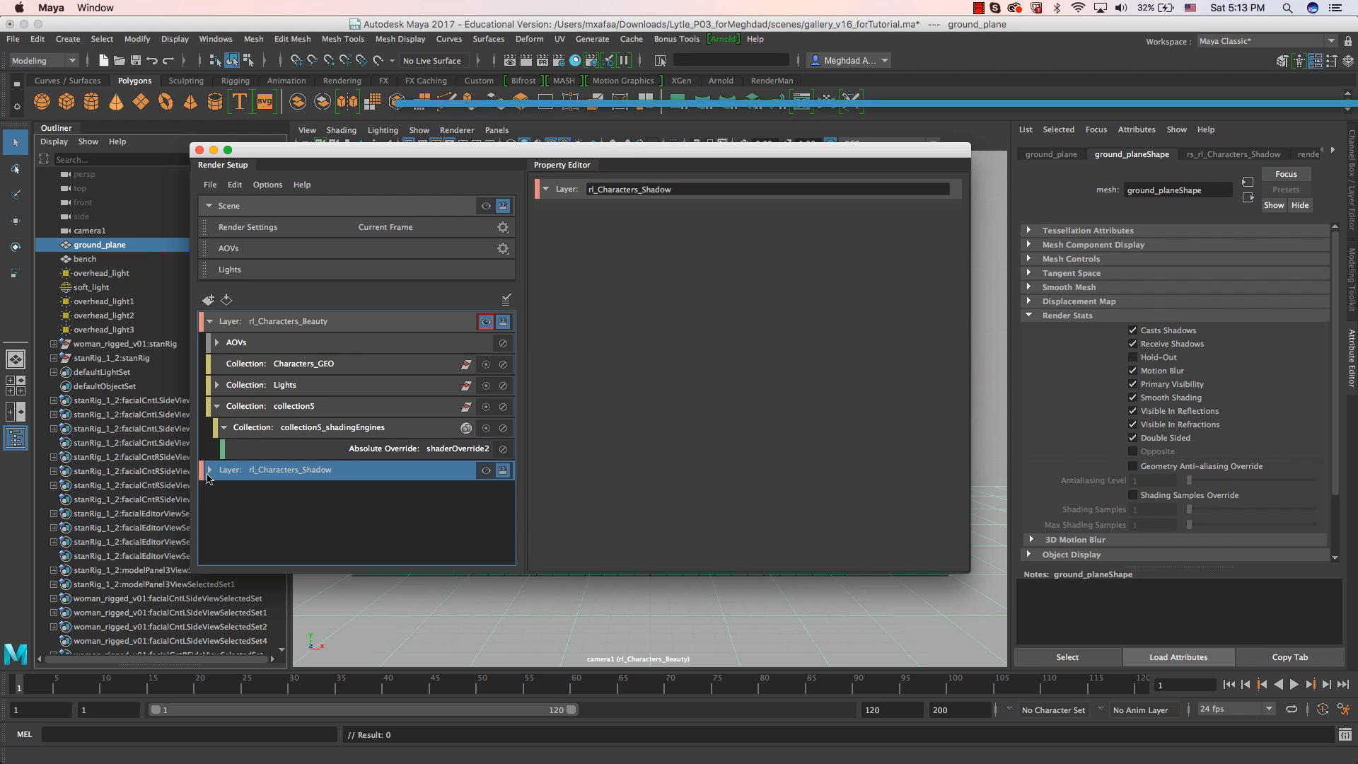
pyautogui.click(382, 450)
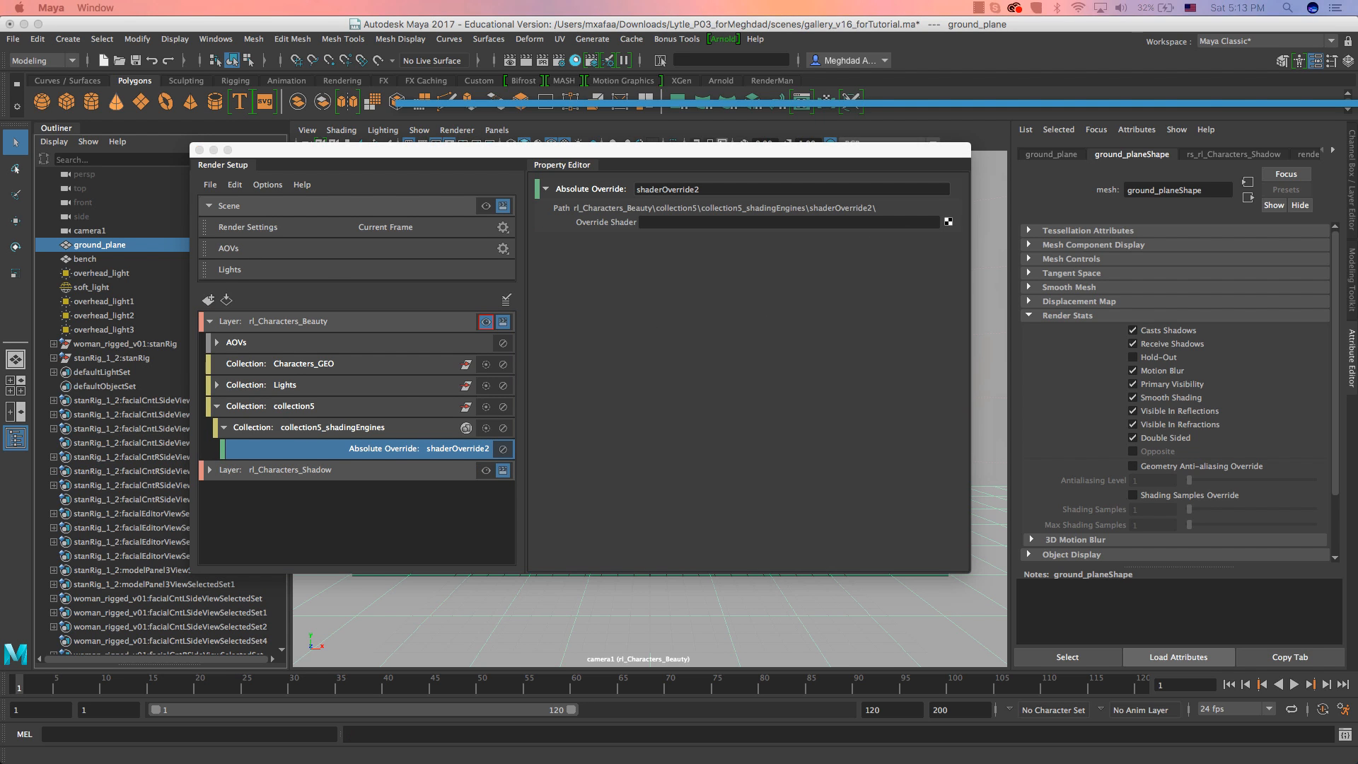
# Assign a new aiShadowMatte material as the override shader for the ground plane.
pyautogui.moveTo(142, 424); pyautogui.dragTo(466, 73)
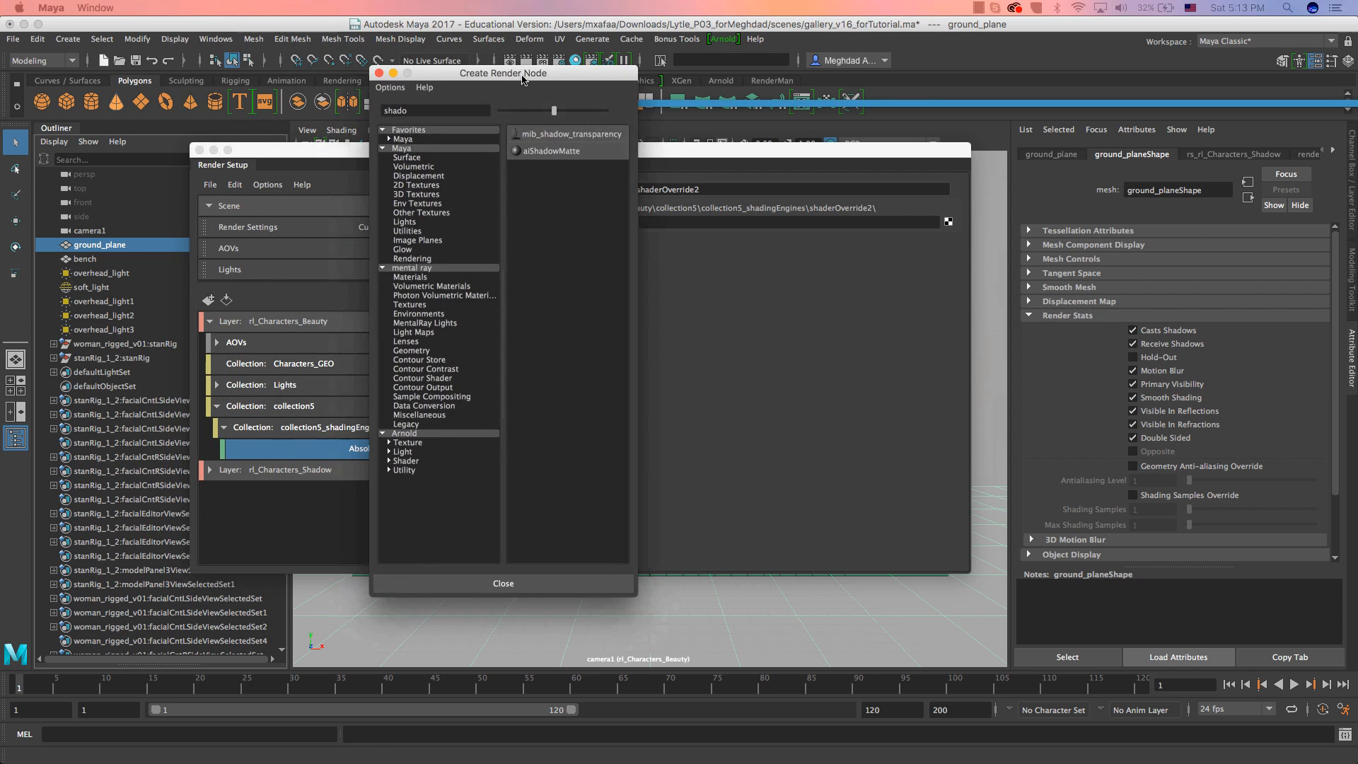
pyautogui.doubleClick(445, 105)
pyautogui.write('aimatt')
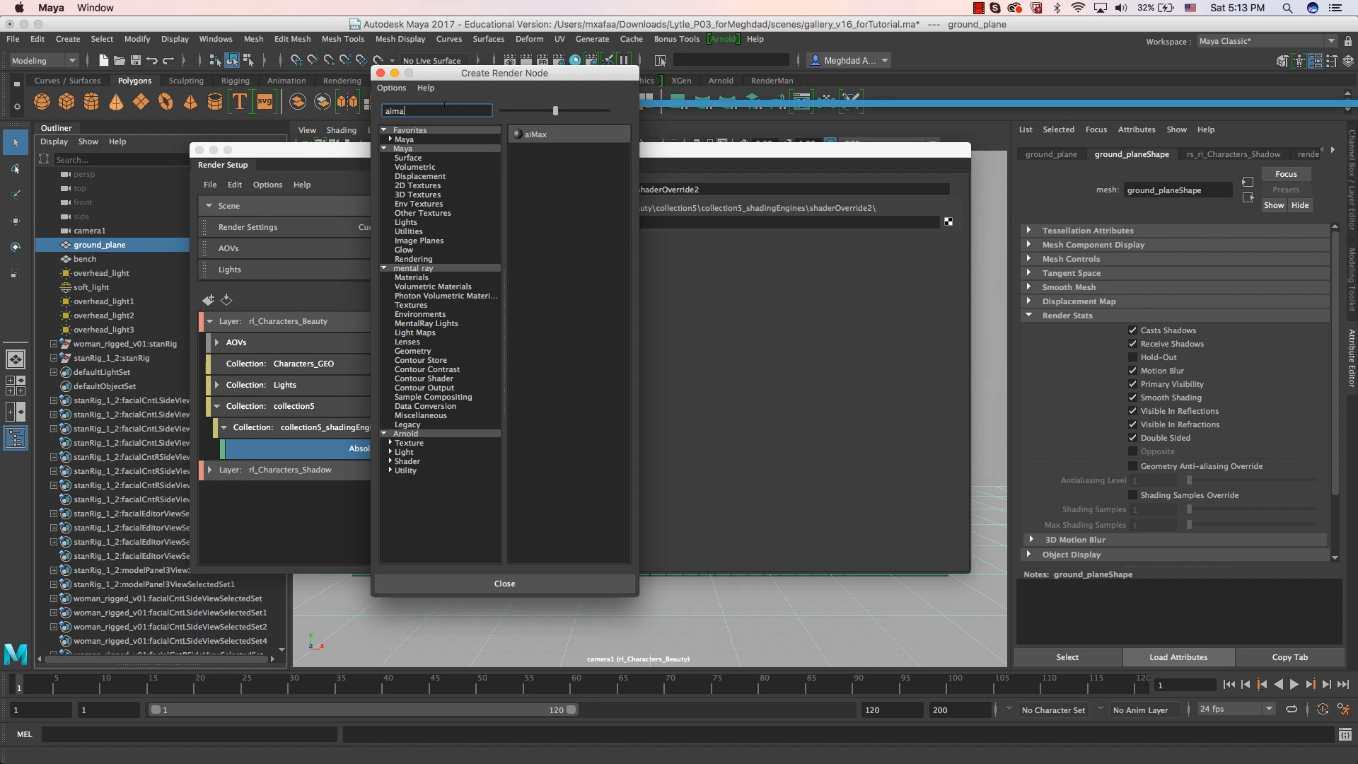
pyautogui.press('BackSpace')
pyautogui.press('BackSpace')
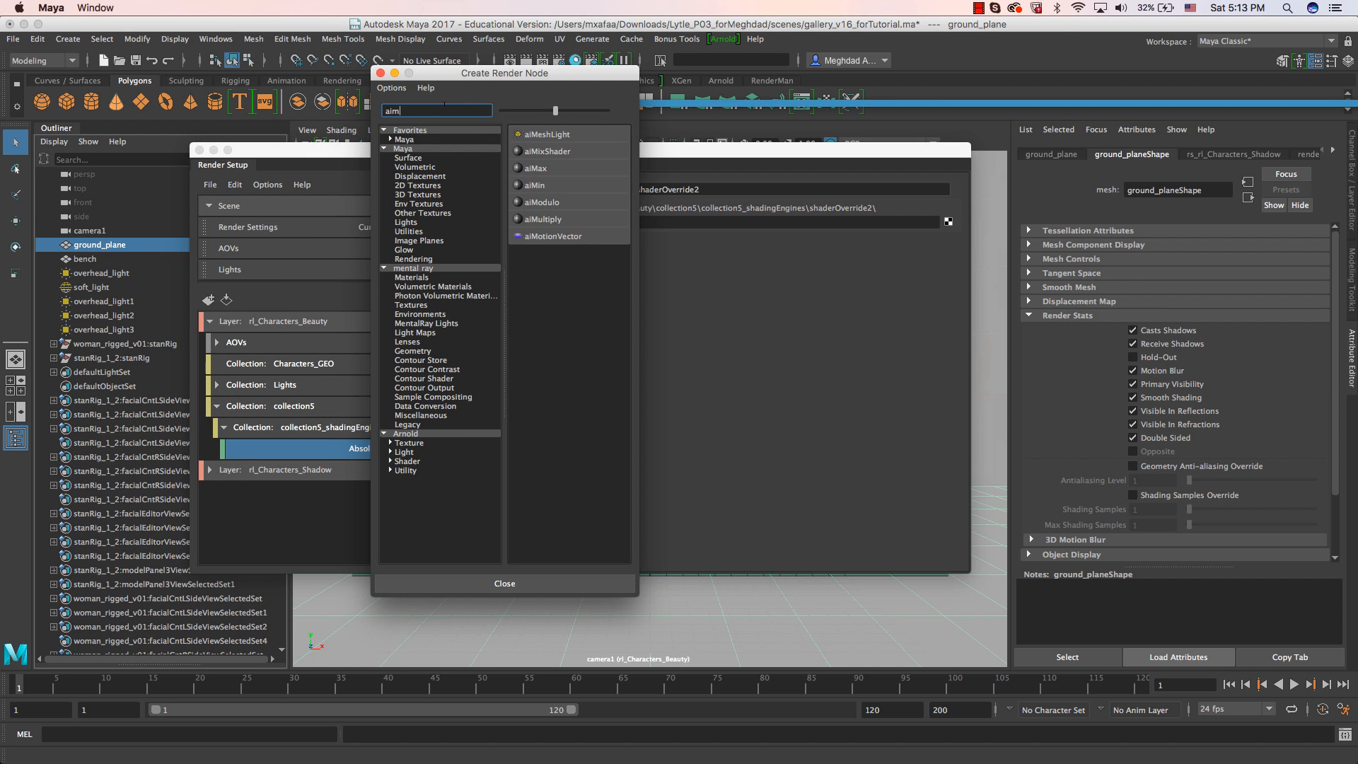
pyautogui.press('BackSpace')
pyautogui.write('shader')
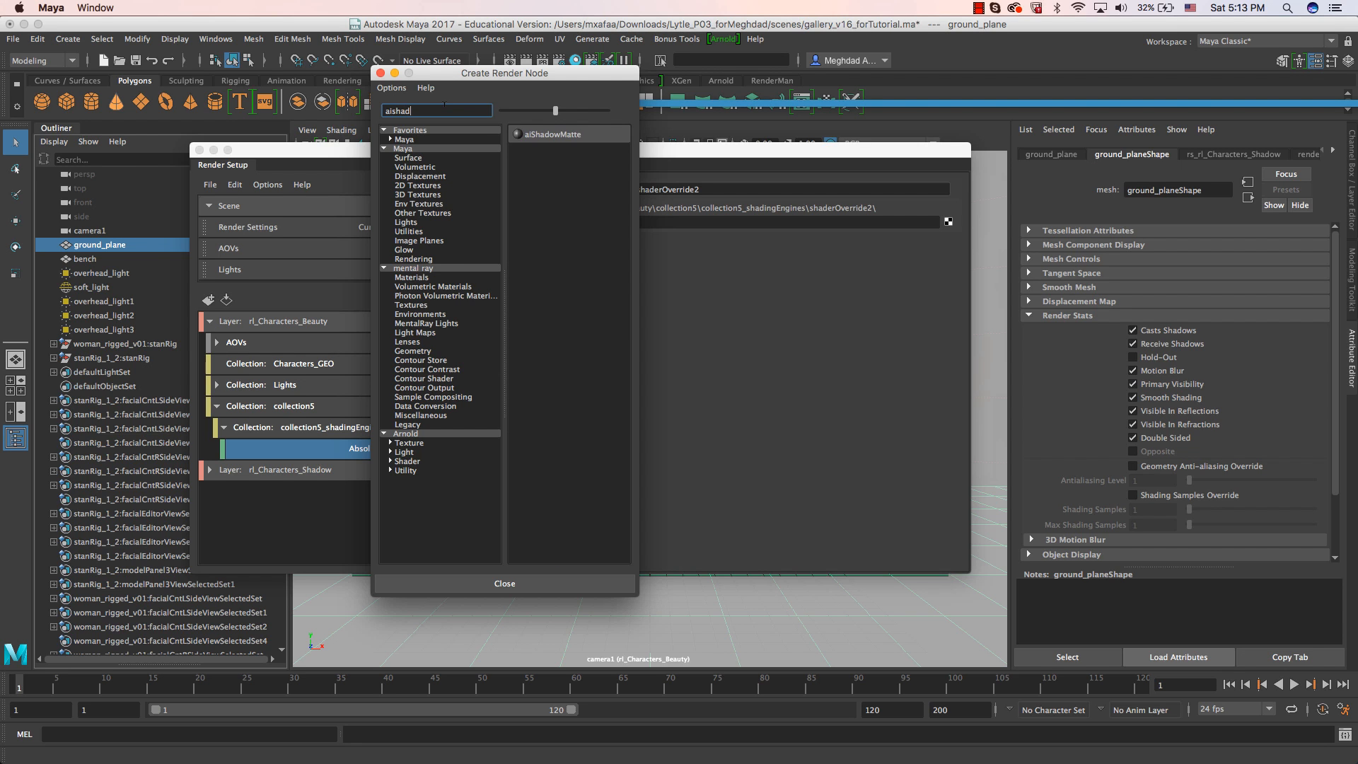
pyautogui.press('BackSpace')
pyautogui.press('BackSpace')
pyautogui.click(550, 134)
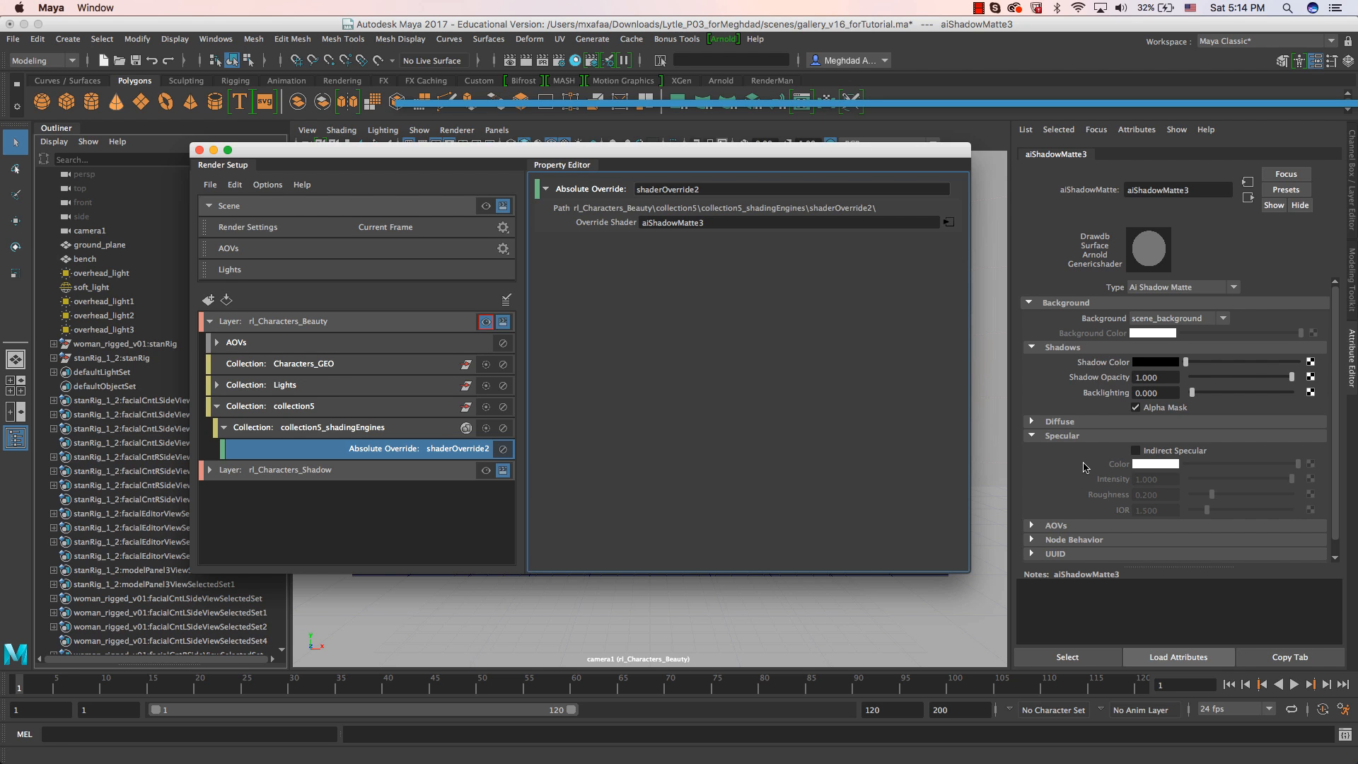
# Turn on Indirect Specular for the ground plane's shadow matte and check the character reflections in the Arnold RenderView.
pyautogui.scroll(-1, 1085, 467)
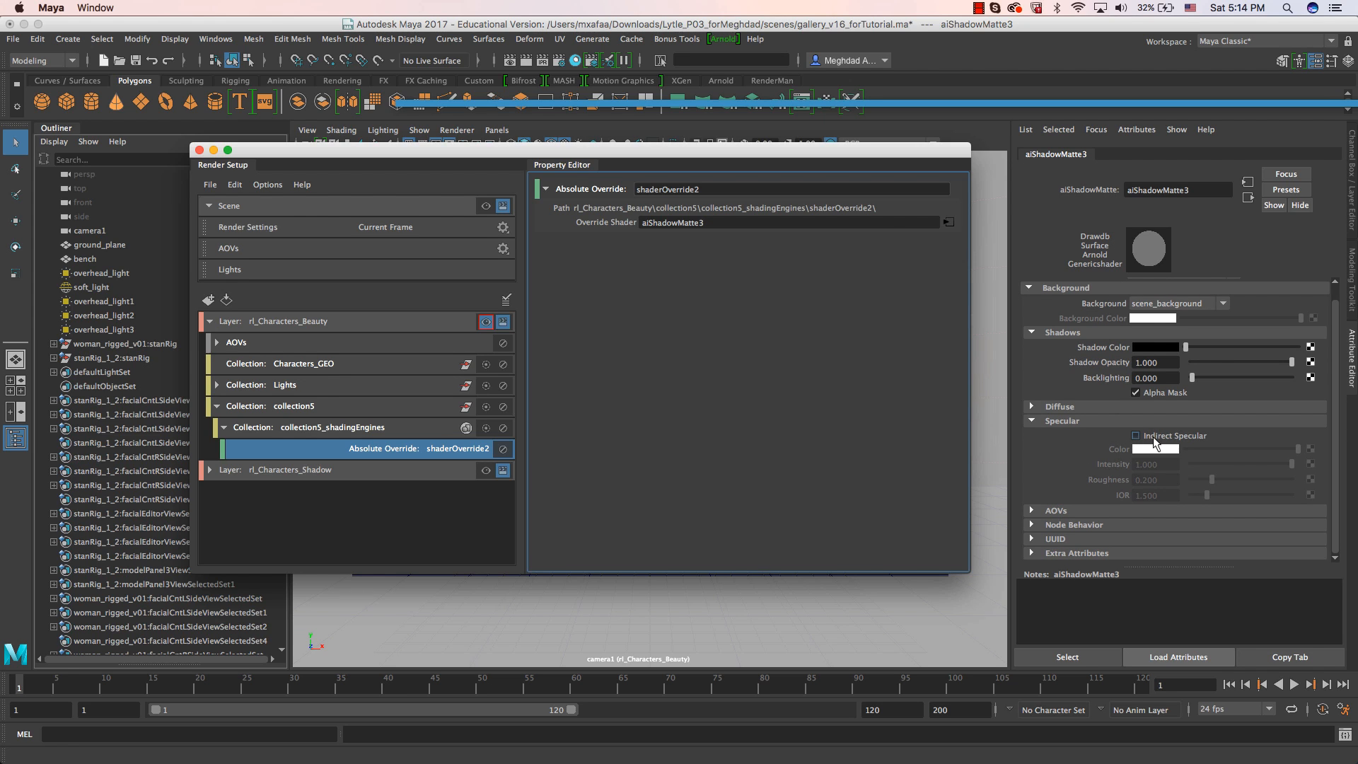
pyautogui.click(1153, 438)
pyautogui.moveTo(1357, 42); pyautogui.dragTo(843, 72)
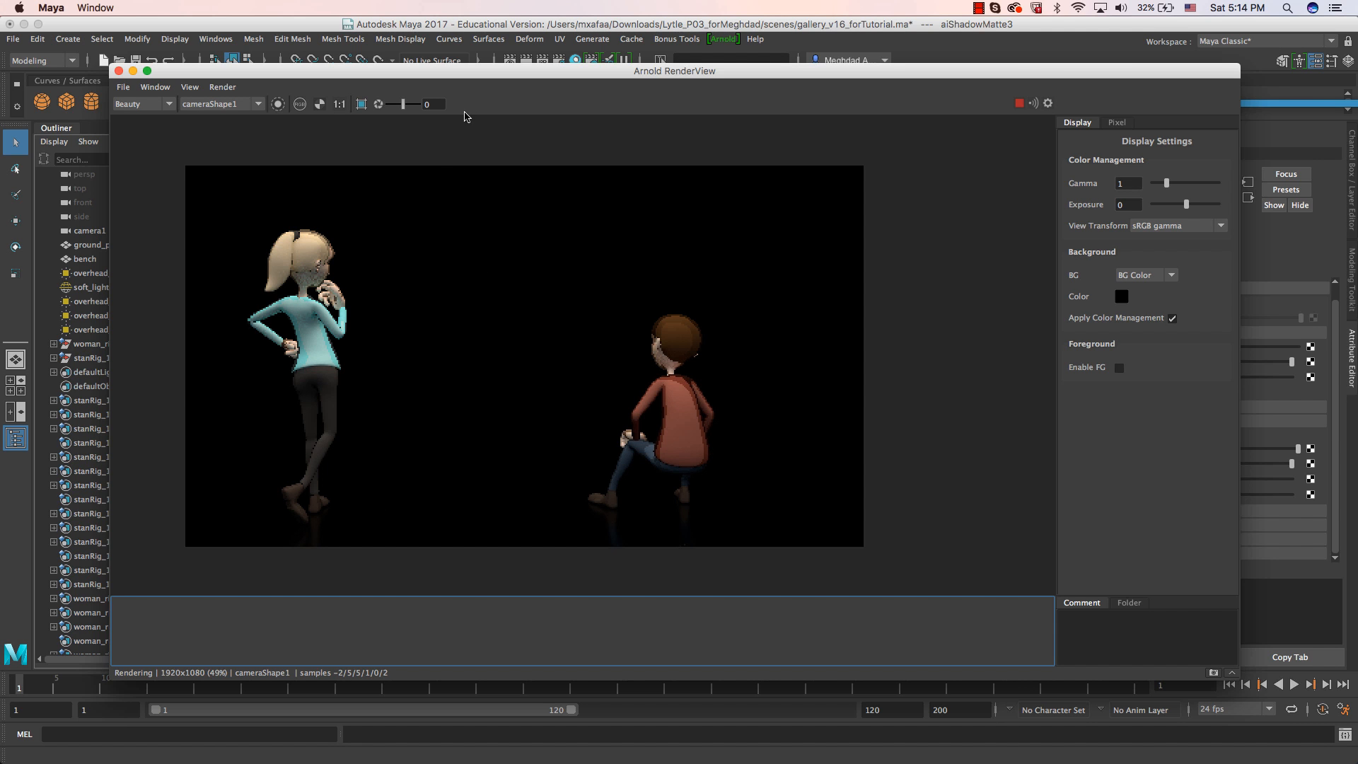
pyautogui.moveTo(477, 75); pyautogui.dragTo(466, 277)
pyautogui.click(563, 150)
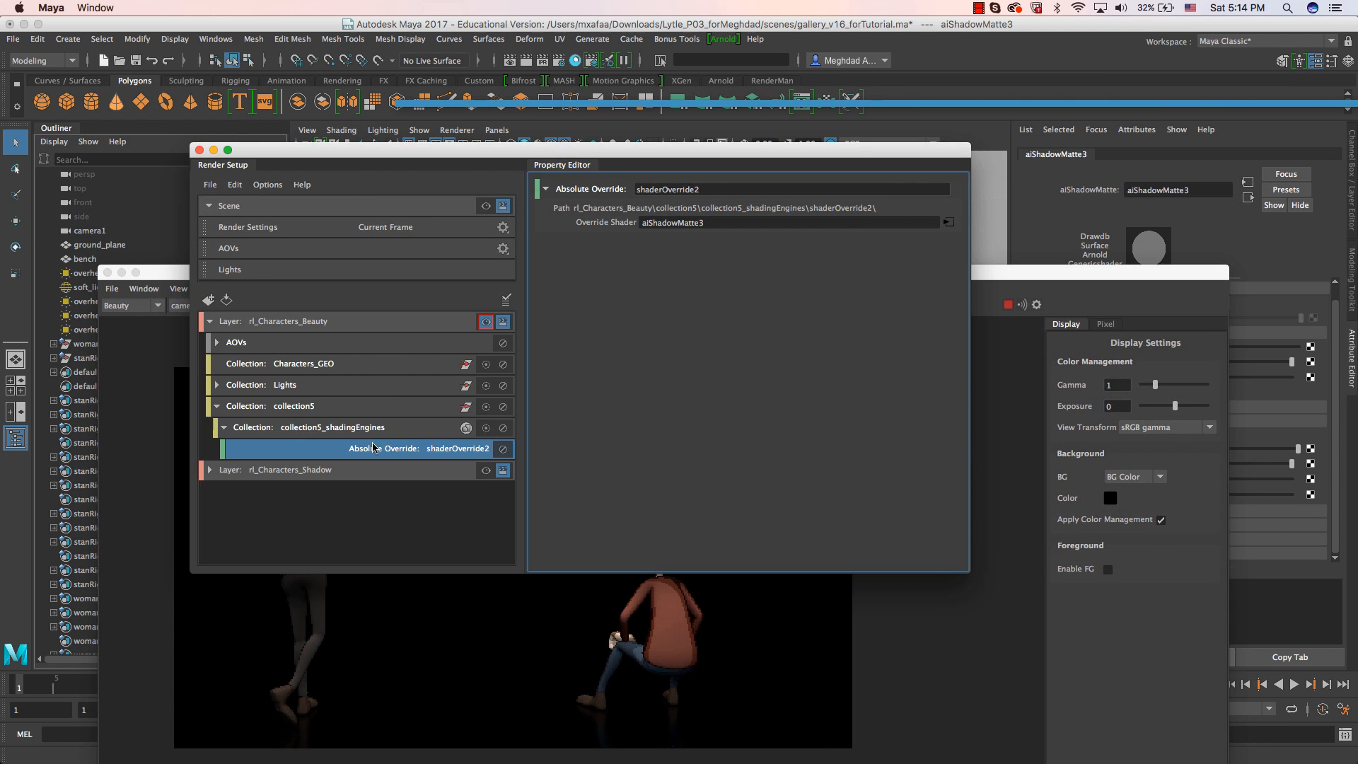
pyautogui.moveTo(1037, 284); pyautogui.dragTo(905, 115)
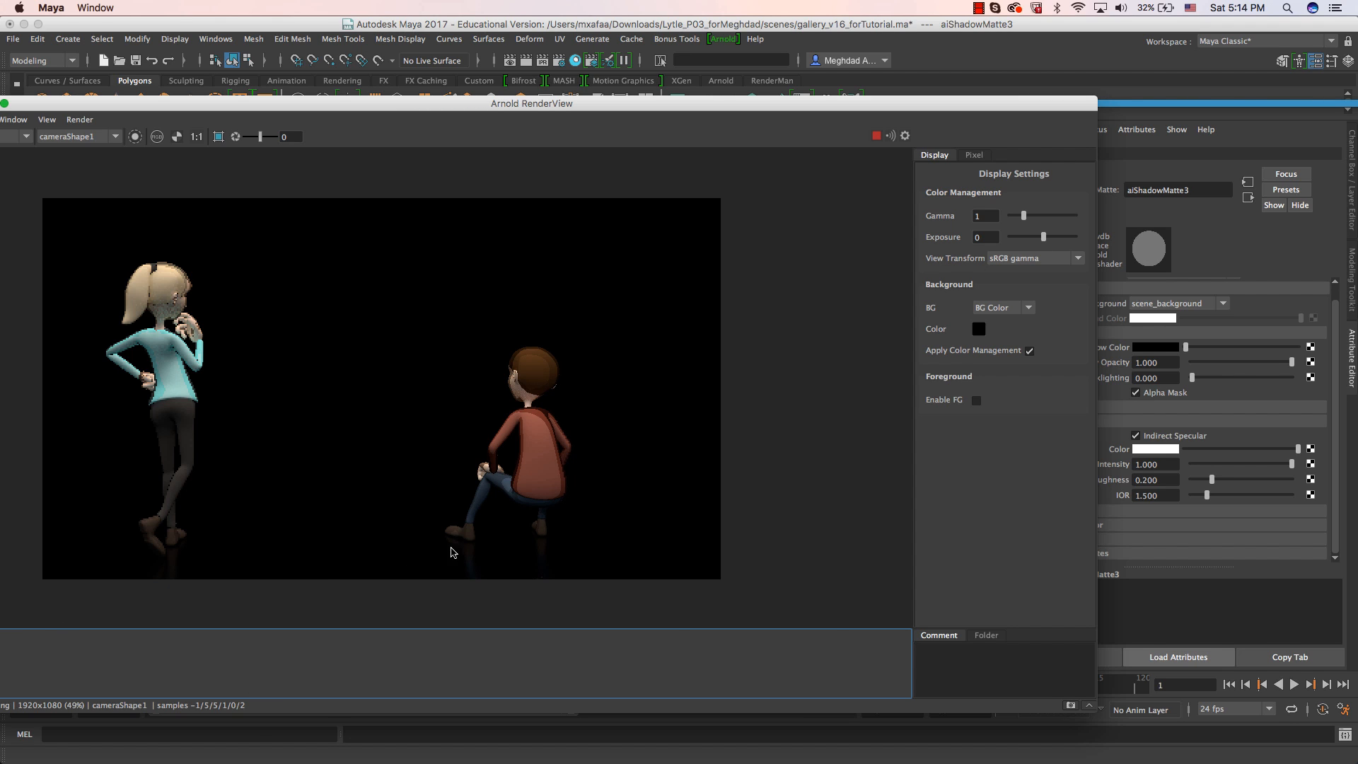
# Turn the shadow matte's Indirect Specular off and back on to compare the render with and without reflections.
pyautogui.click(1148, 439)
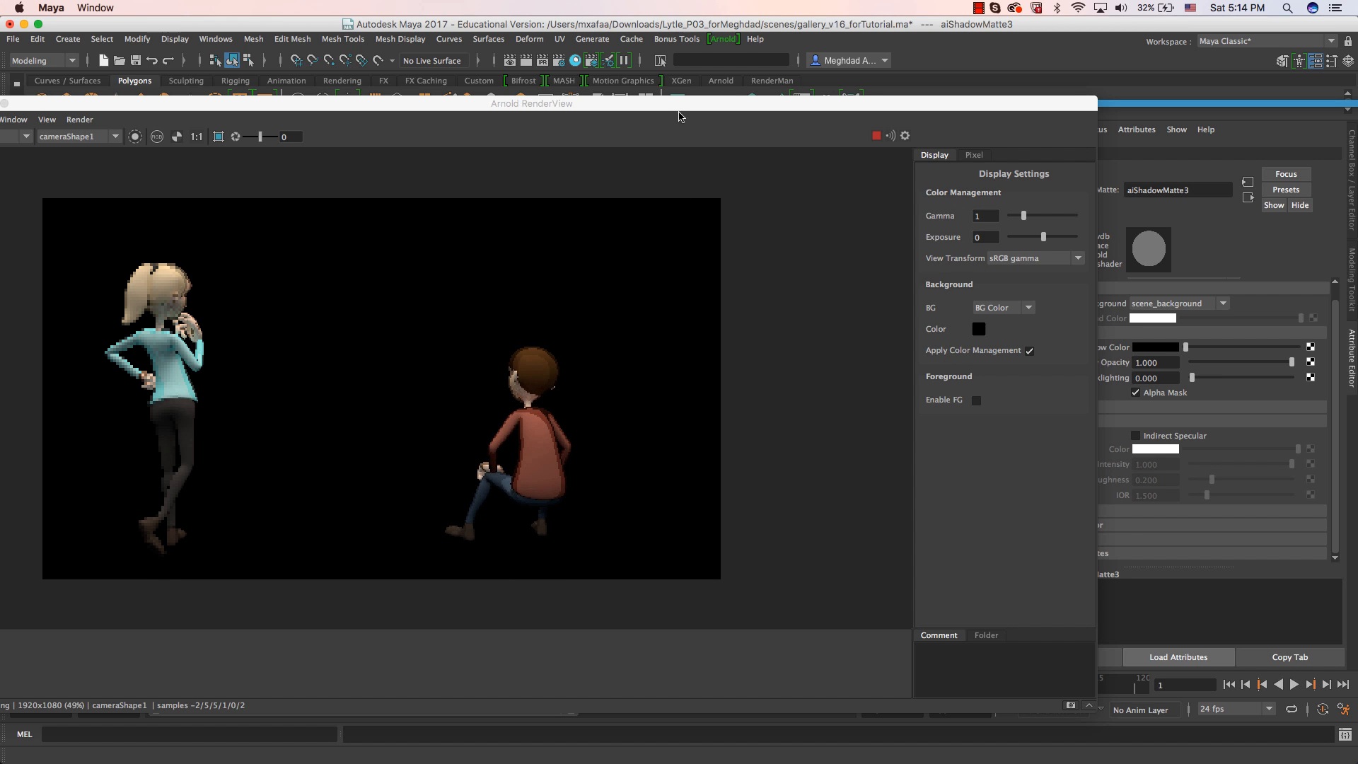
pyautogui.moveTo(678, 106); pyautogui.dragTo(649, 104)
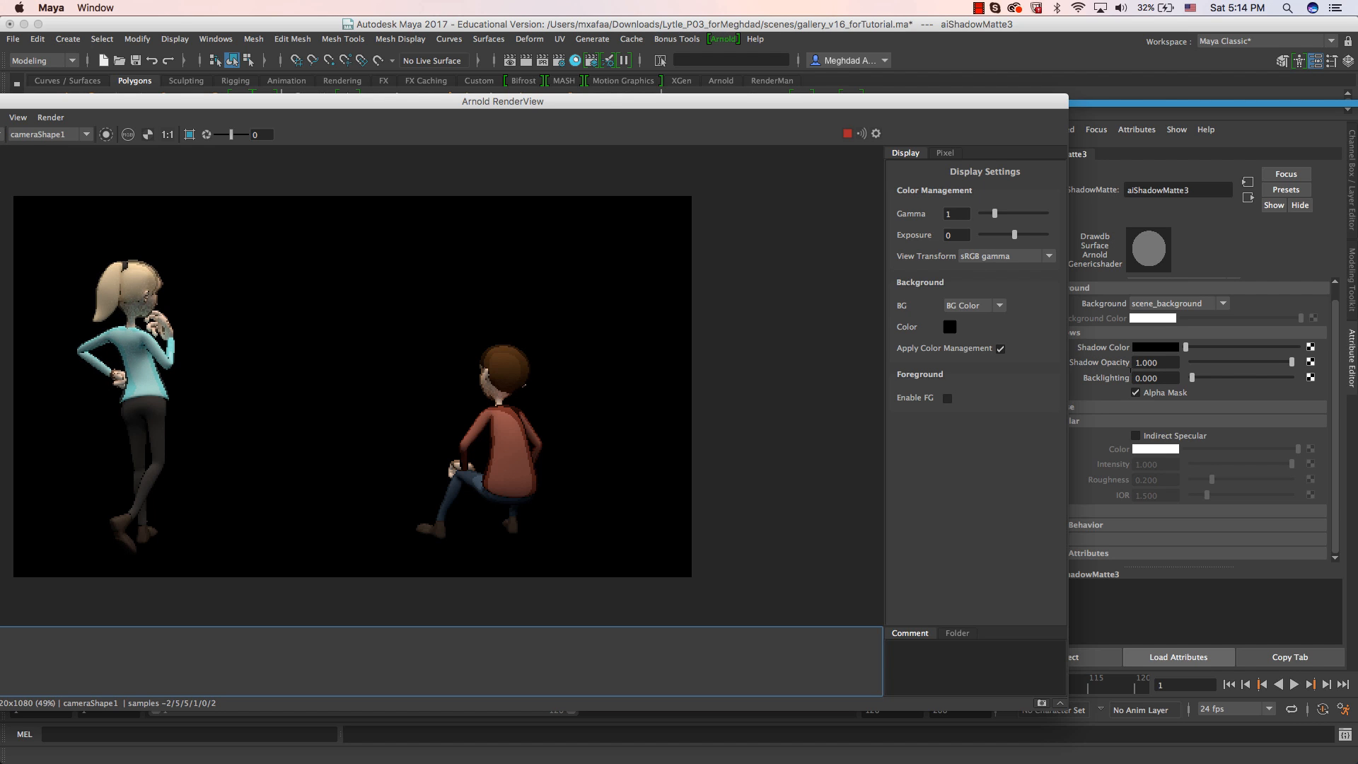
pyautogui.click(1167, 440)
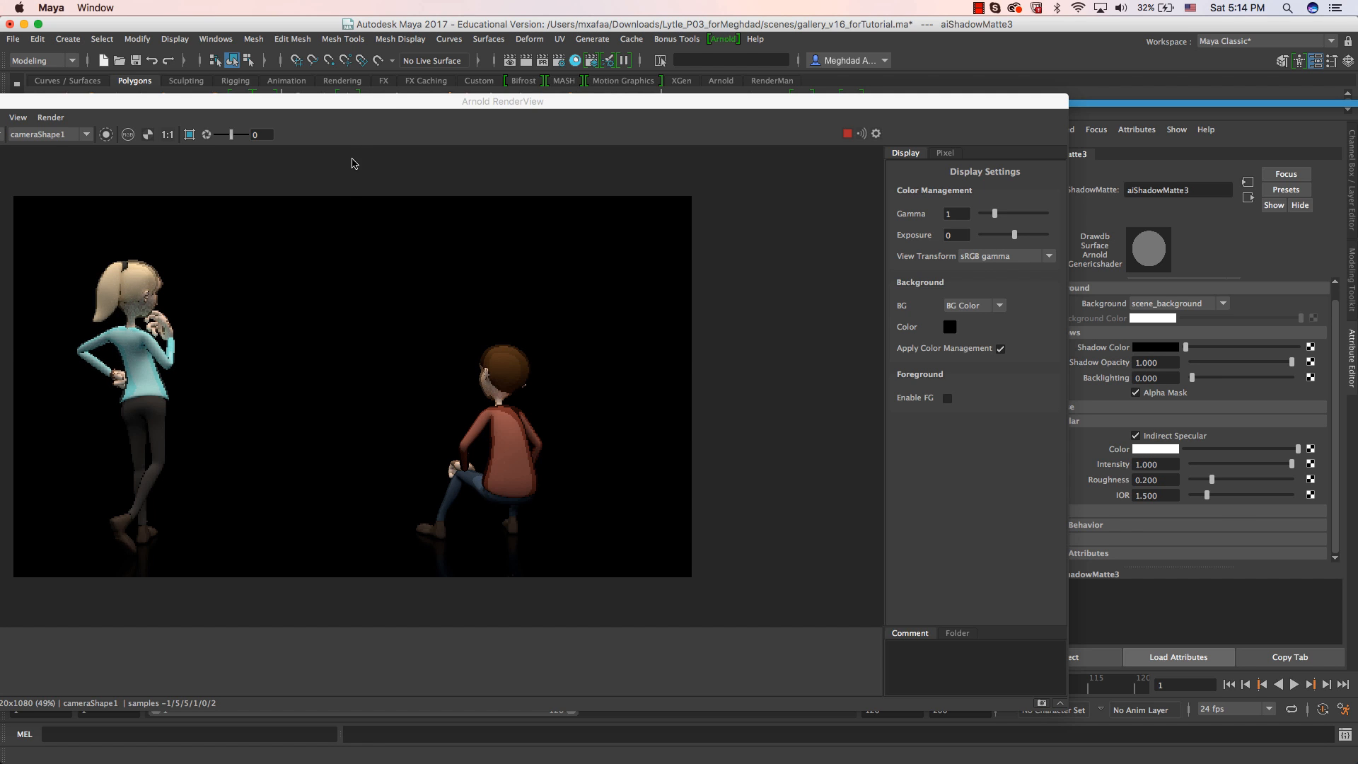
# Inspect the characters' floor reflections in the Arnold RenderView and compare them with the gallery_with_pic.jpg image.
pyautogui.moveTo(395, 104); pyautogui.dragTo(631, 192)
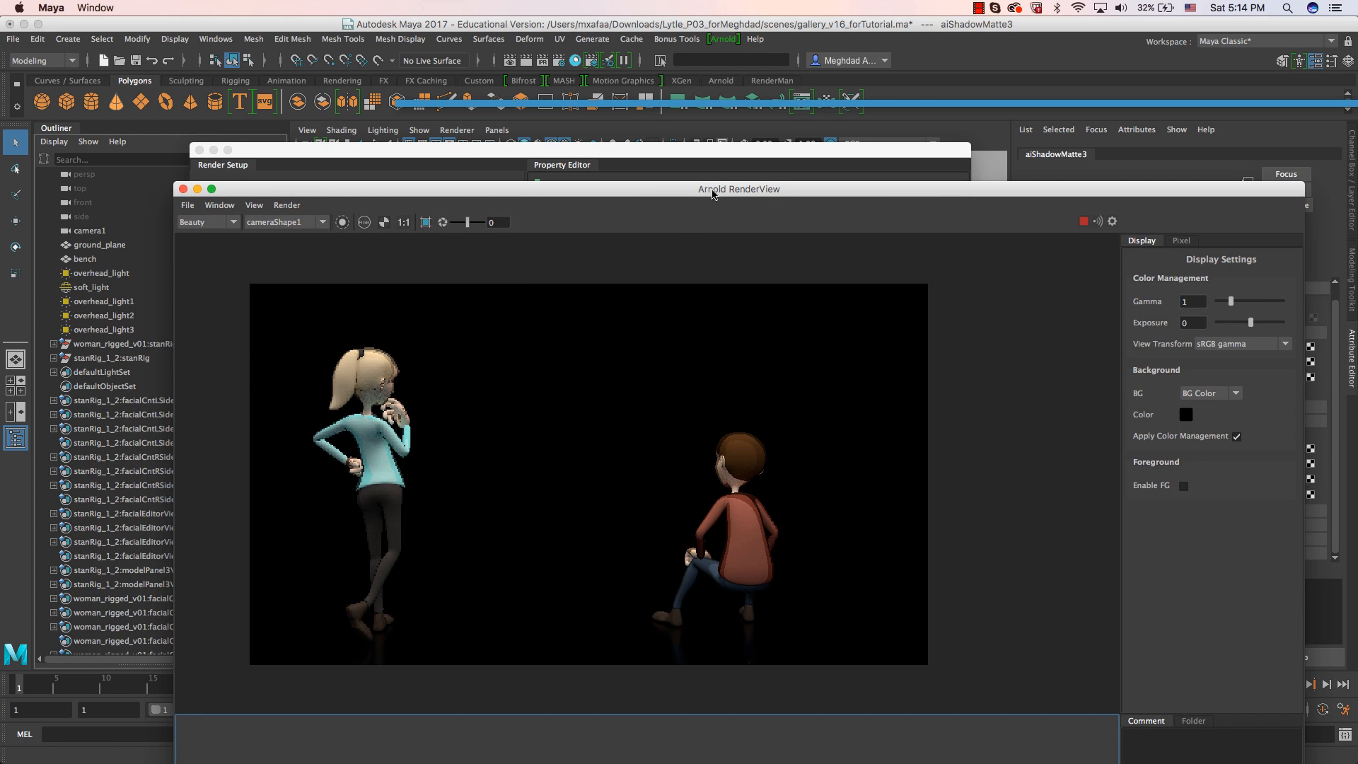
pyautogui.moveTo(712, 191); pyautogui.dragTo(521, 88)
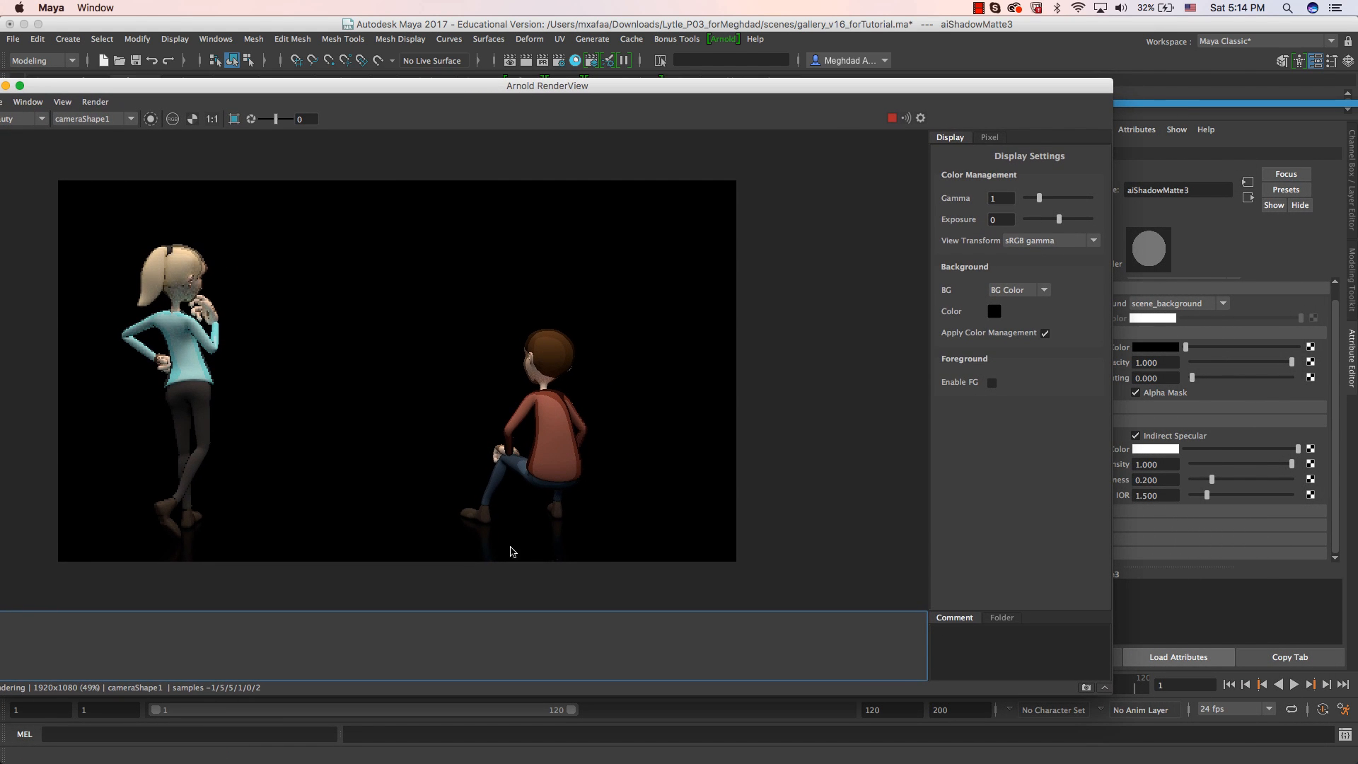
pyautogui.moveTo(860, 96); pyautogui.dragTo(432, 97)
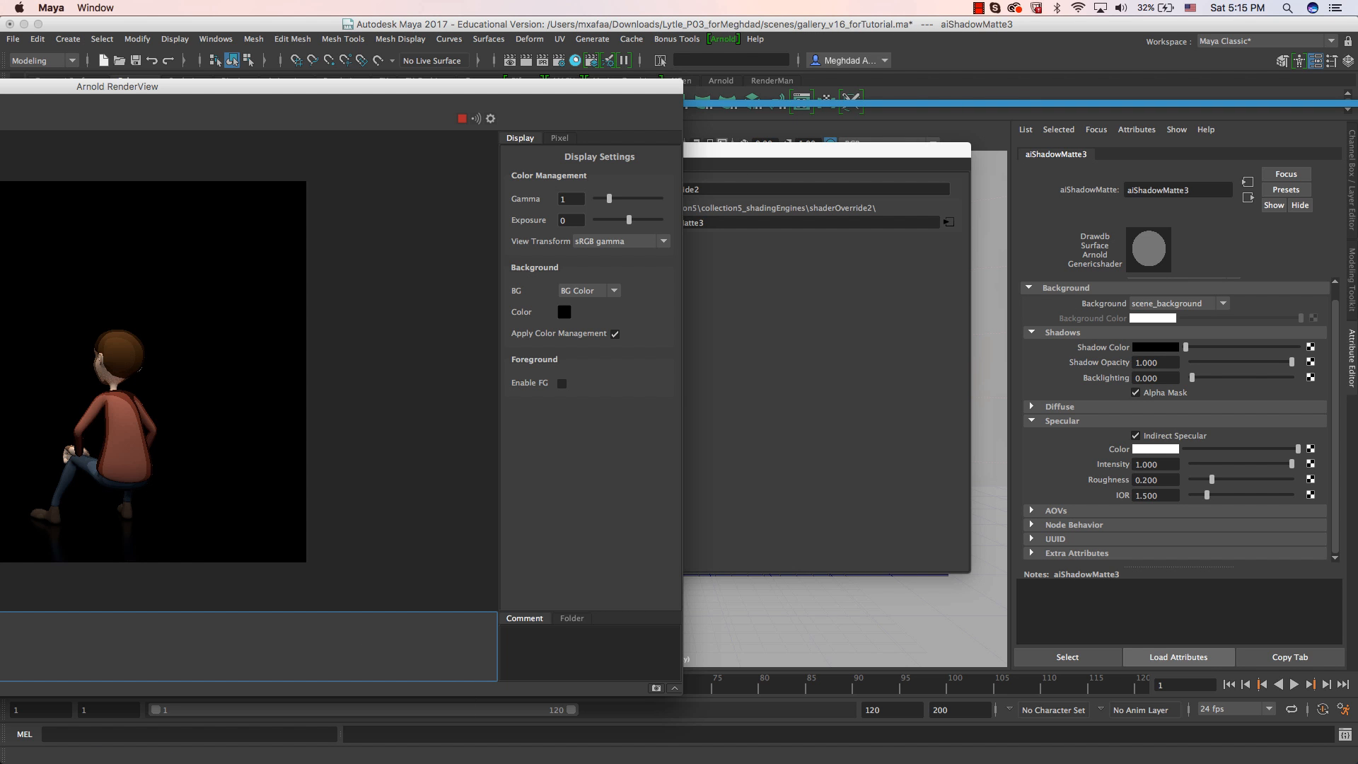
pyautogui.press('super+Tab')
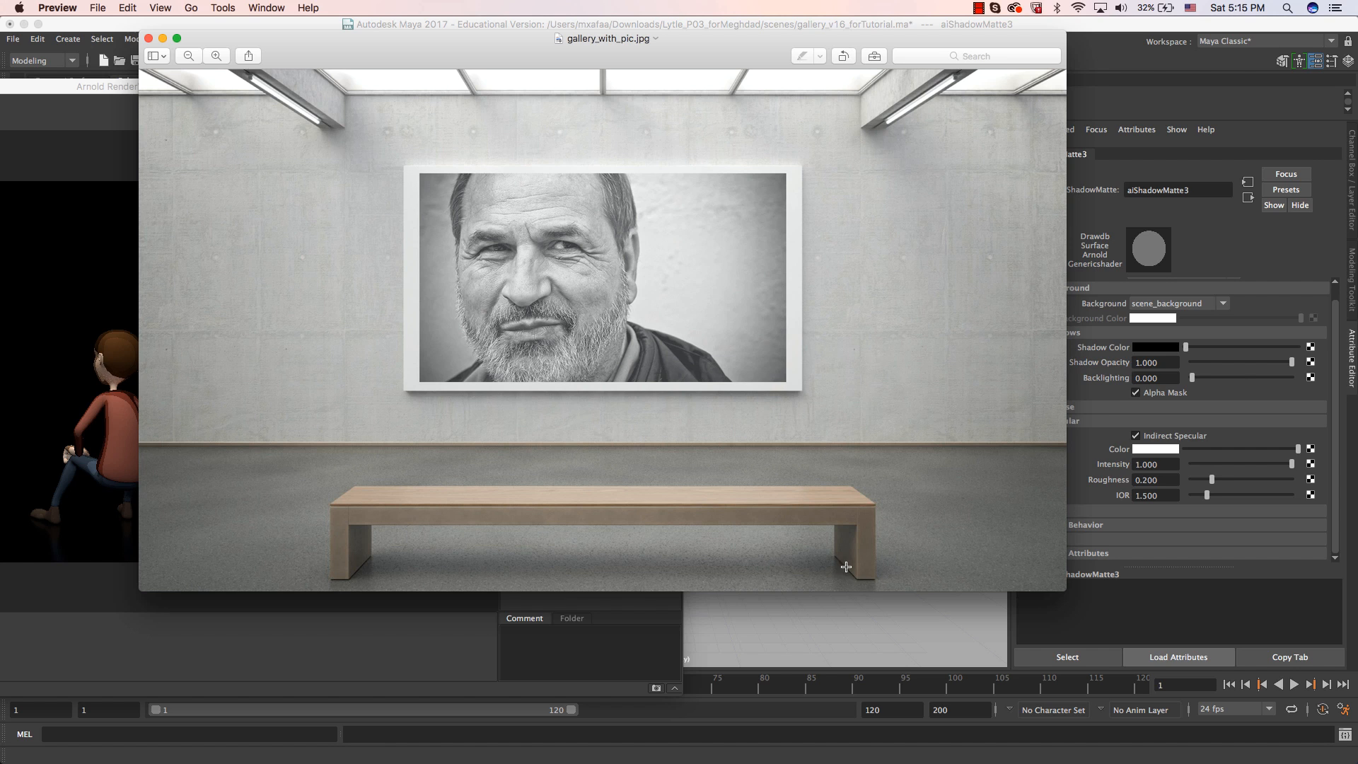
pyautogui.press('super+Tab')
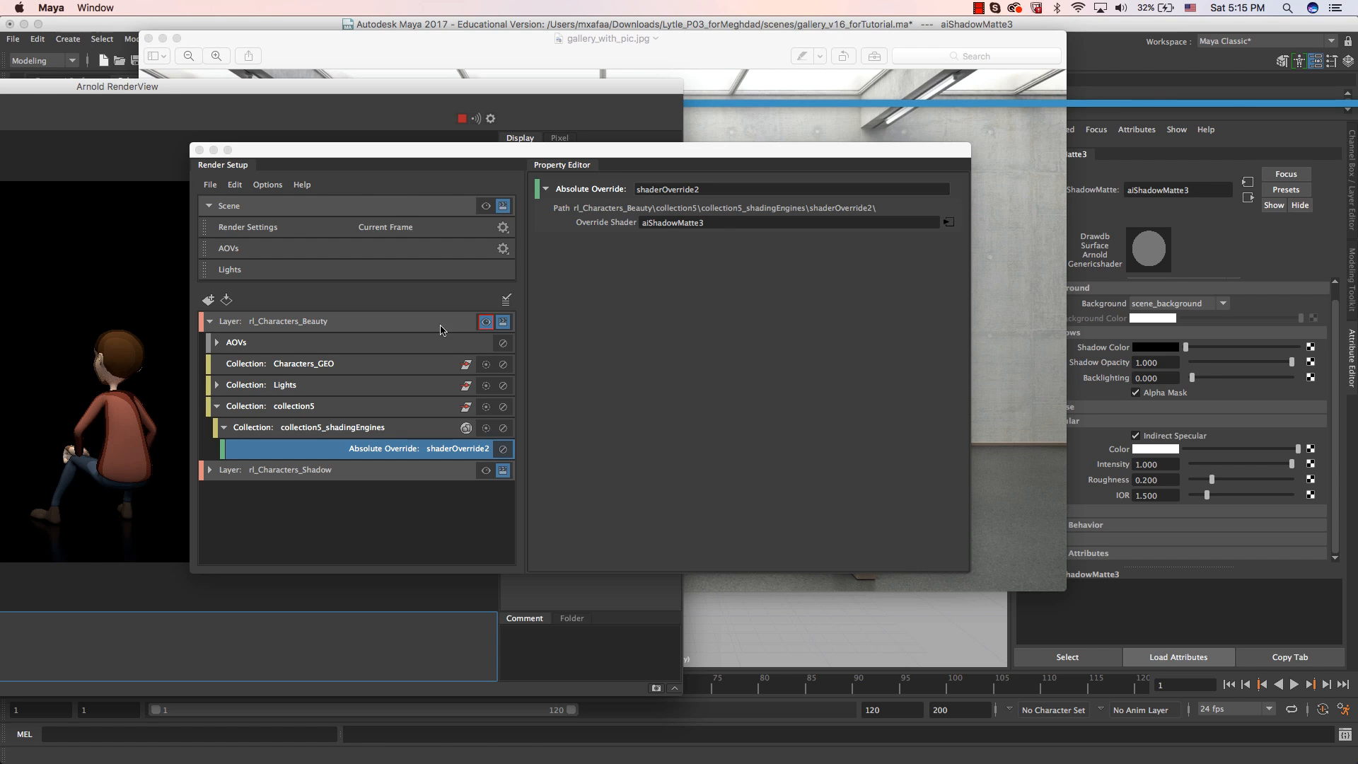
# Close the Render Setup window, set the shadow matte's specular Roughness to about 0.273, and check the render.
pyautogui.click(199, 150)
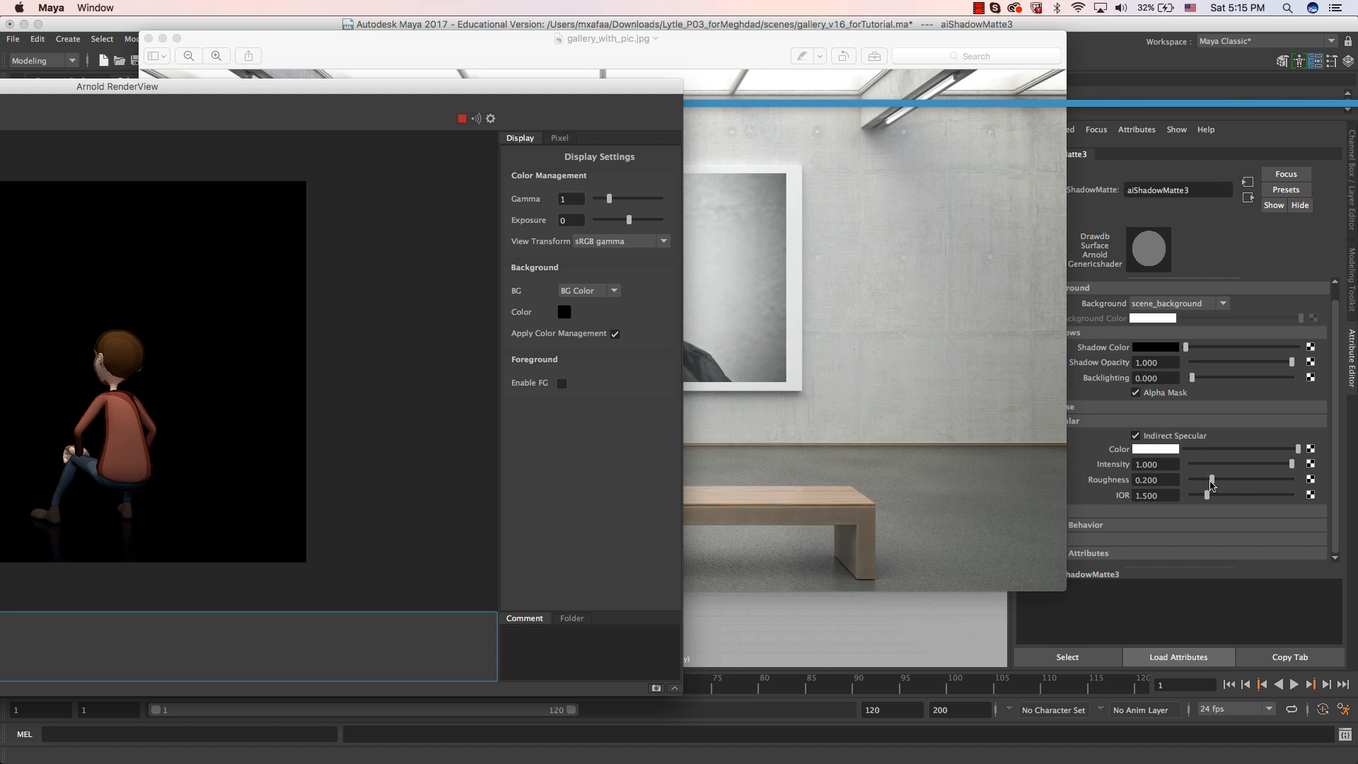
pyautogui.moveTo(1211, 481); pyautogui.dragTo(1220, 486)
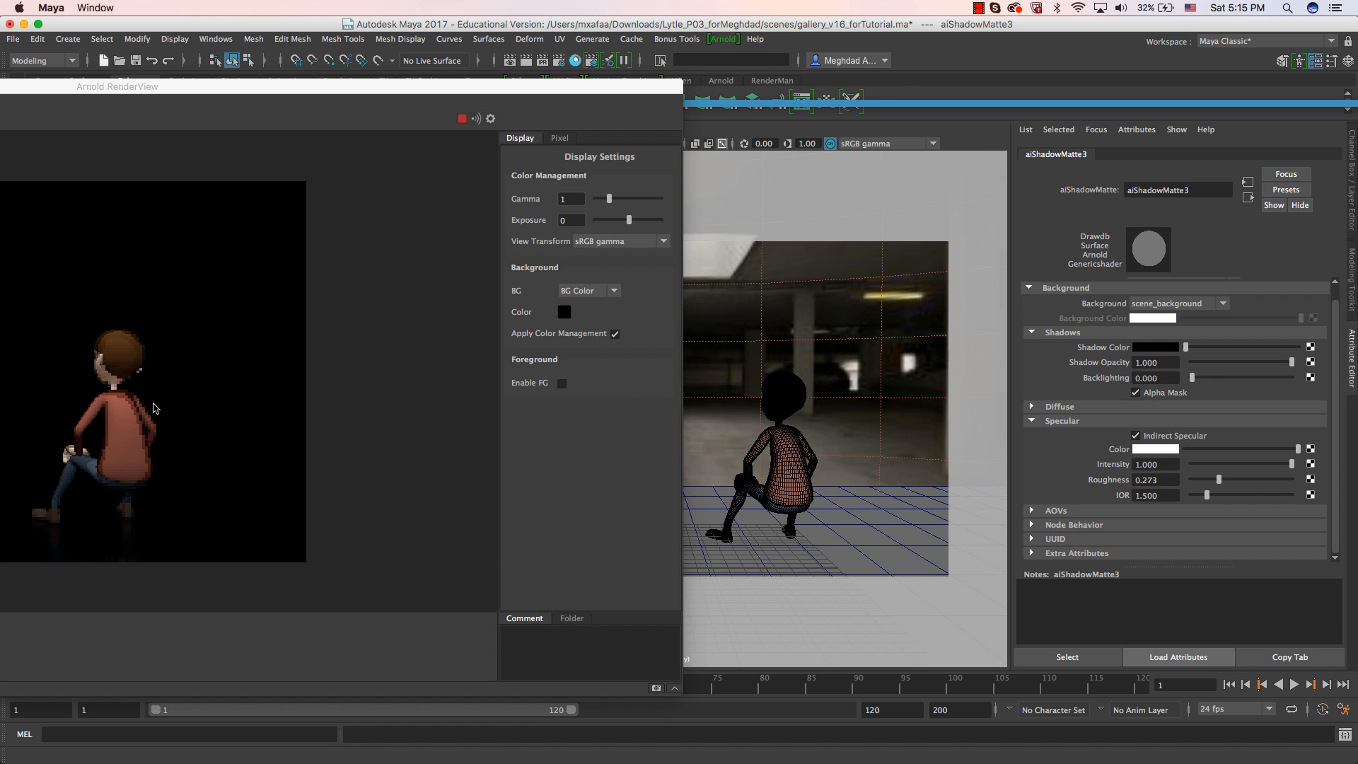
pyautogui.doubleClick(157, 86)
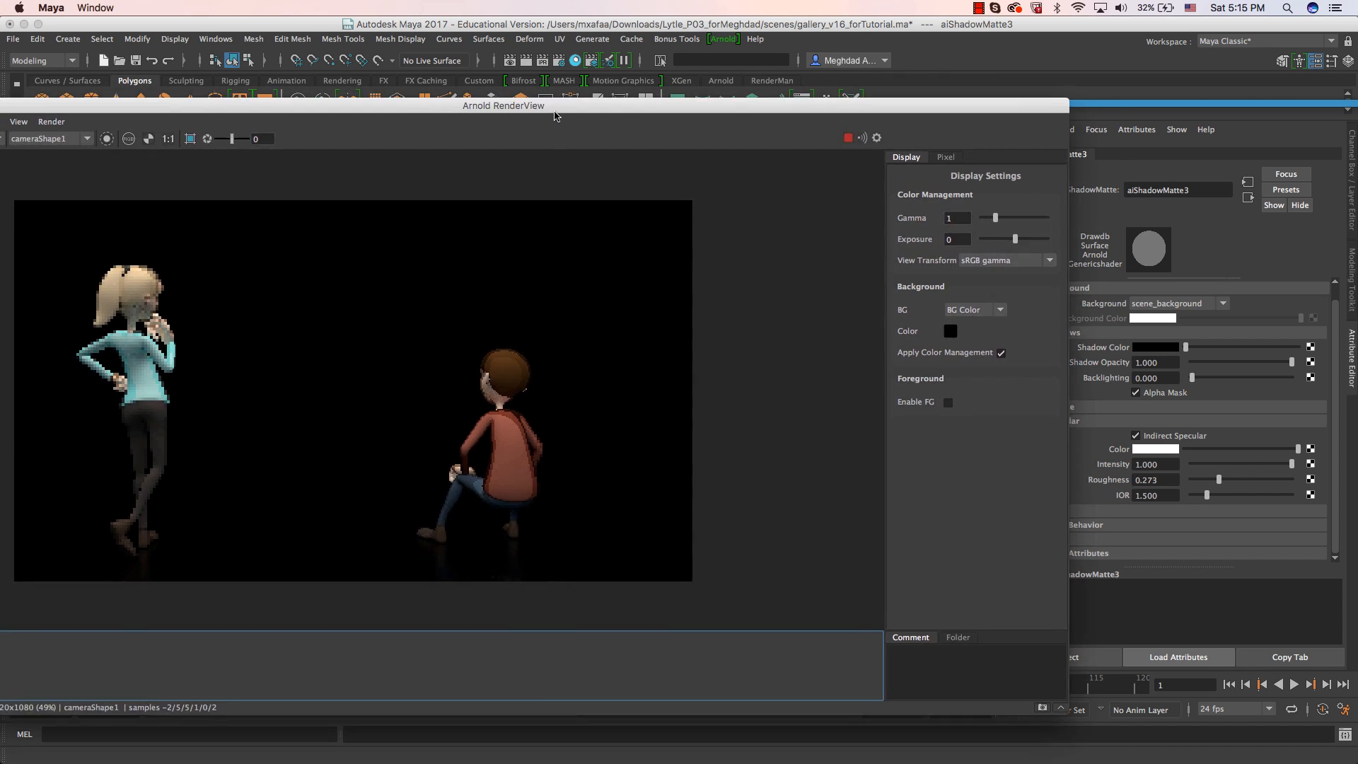
pyautogui.moveTo(555, 112); pyautogui.dragTo(676, 110)
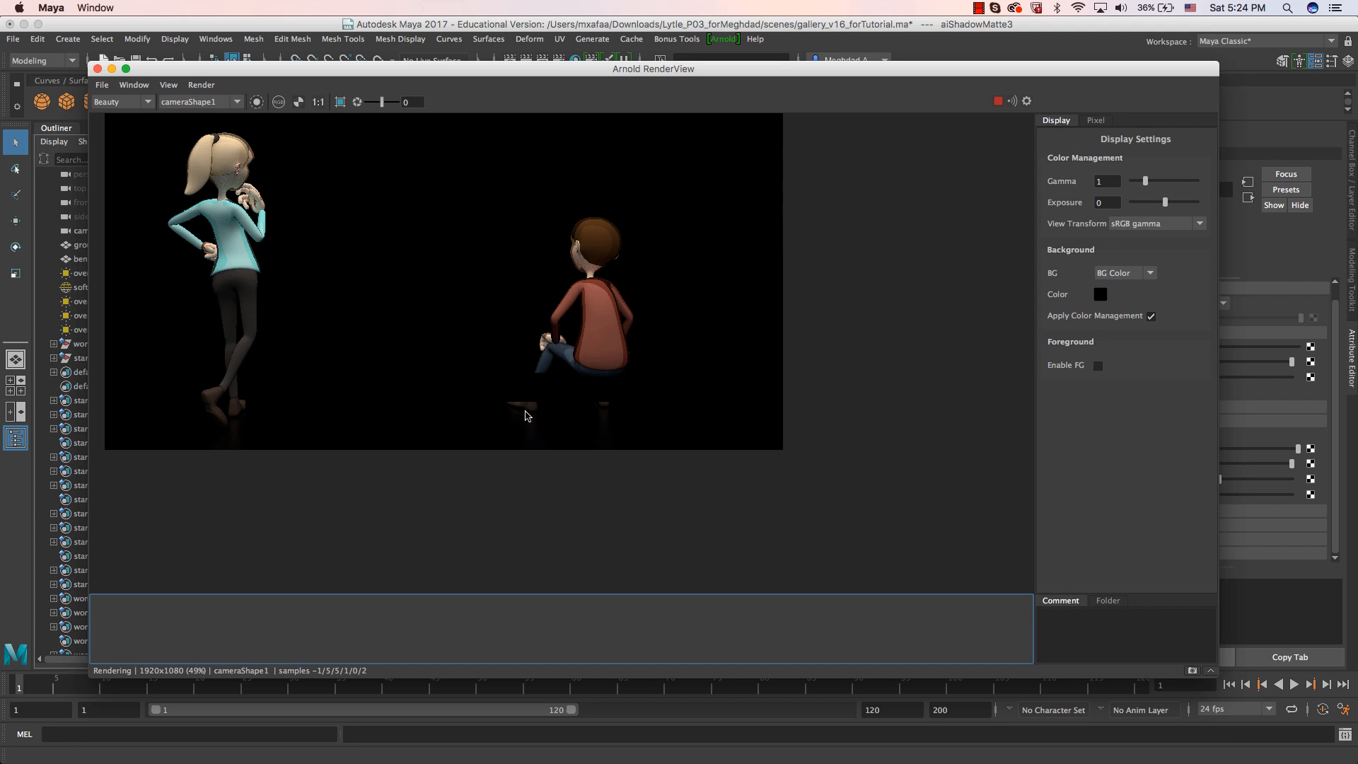
# Display the specular AOV in the Arnold RenderView.
pyautogui.click(129, 103)
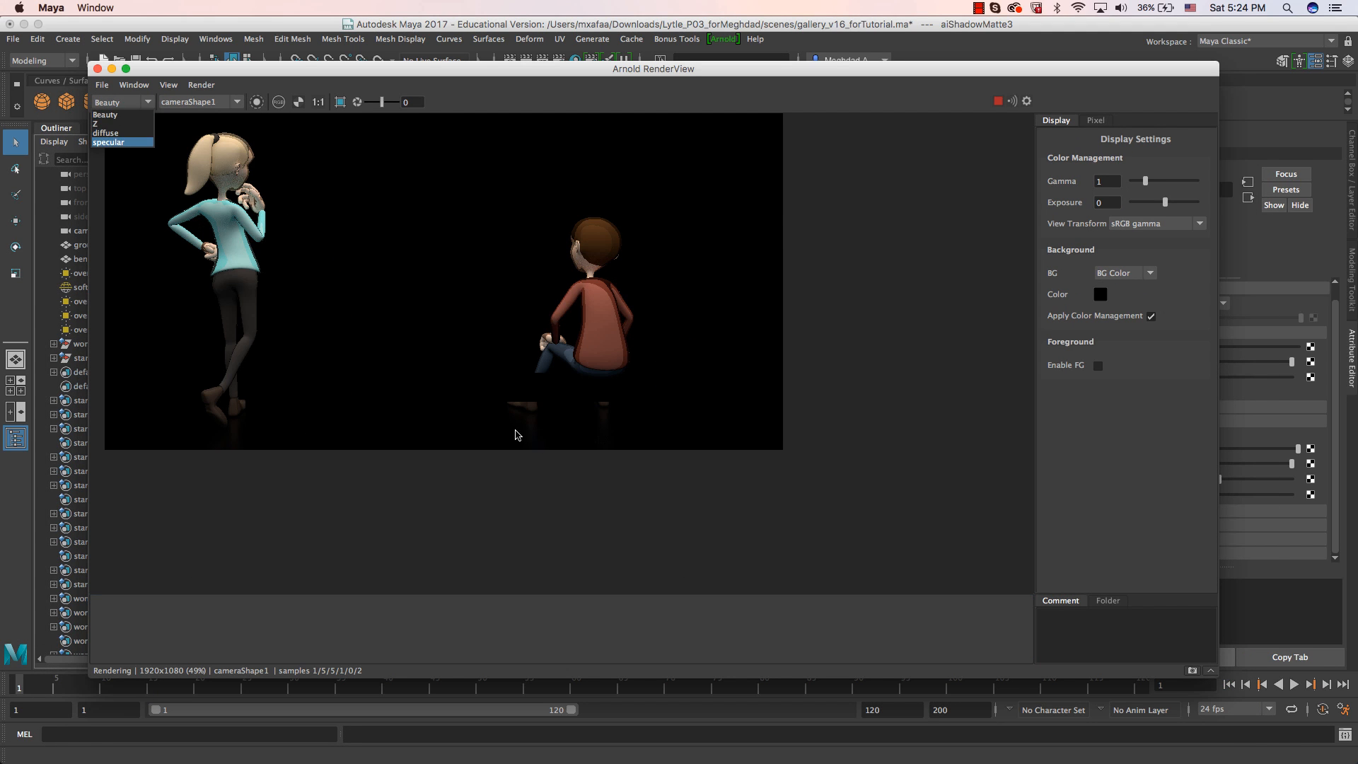
pyautogui.click(131, 142)
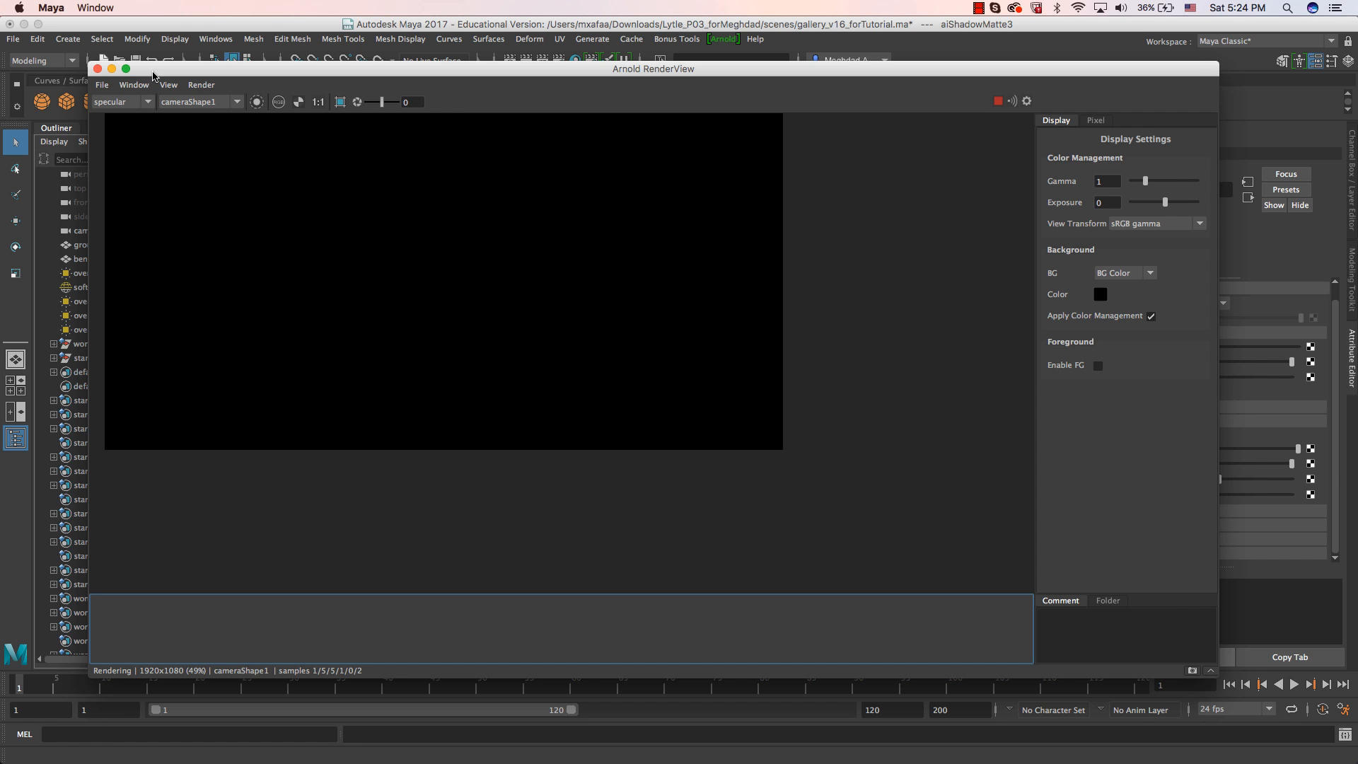
pyautogui.moveTo(155, 70); pyautogui.dragTo(241, 90)
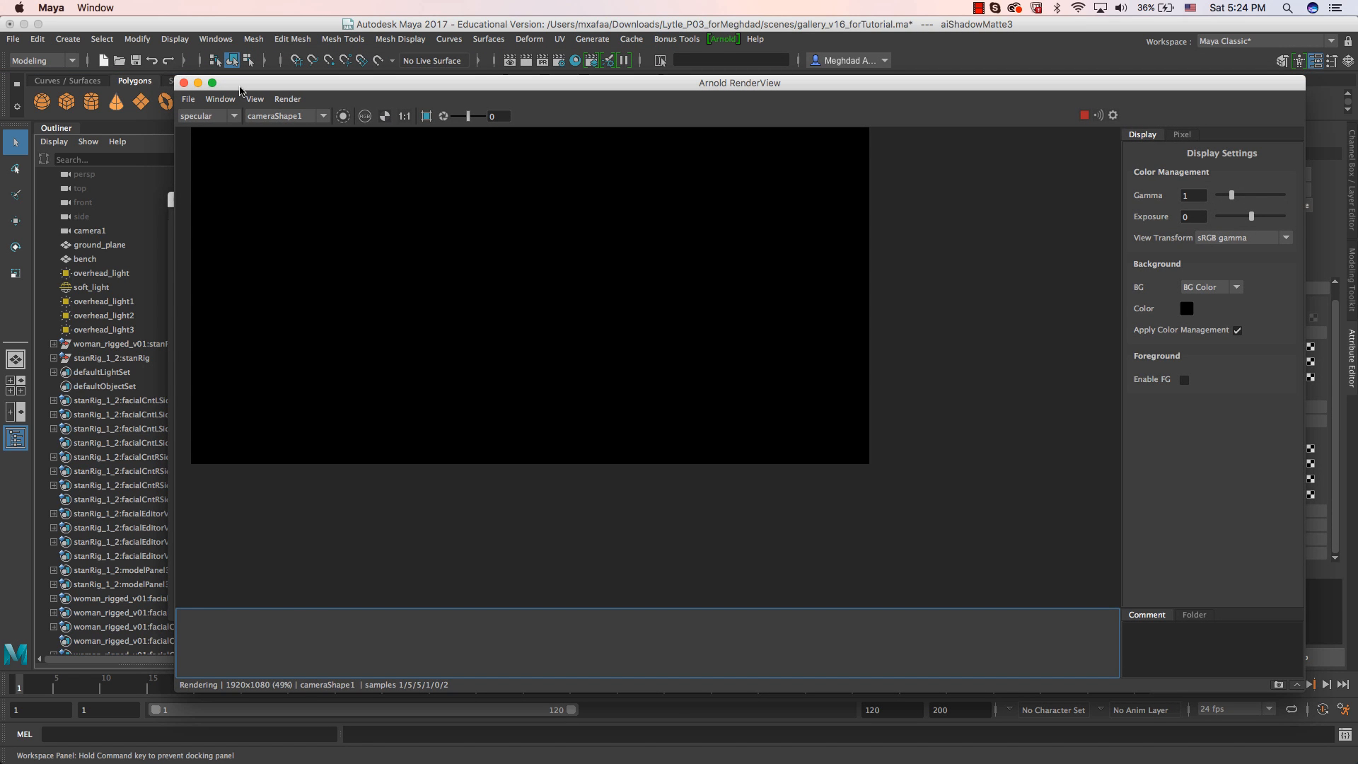
# Add specular_indirect to the active AOVs in the Render Settings of the rl_Characters_Beauty layer.
pyautogui.moveTo(267, 83); pyautogui.dragTo(1357, 149)
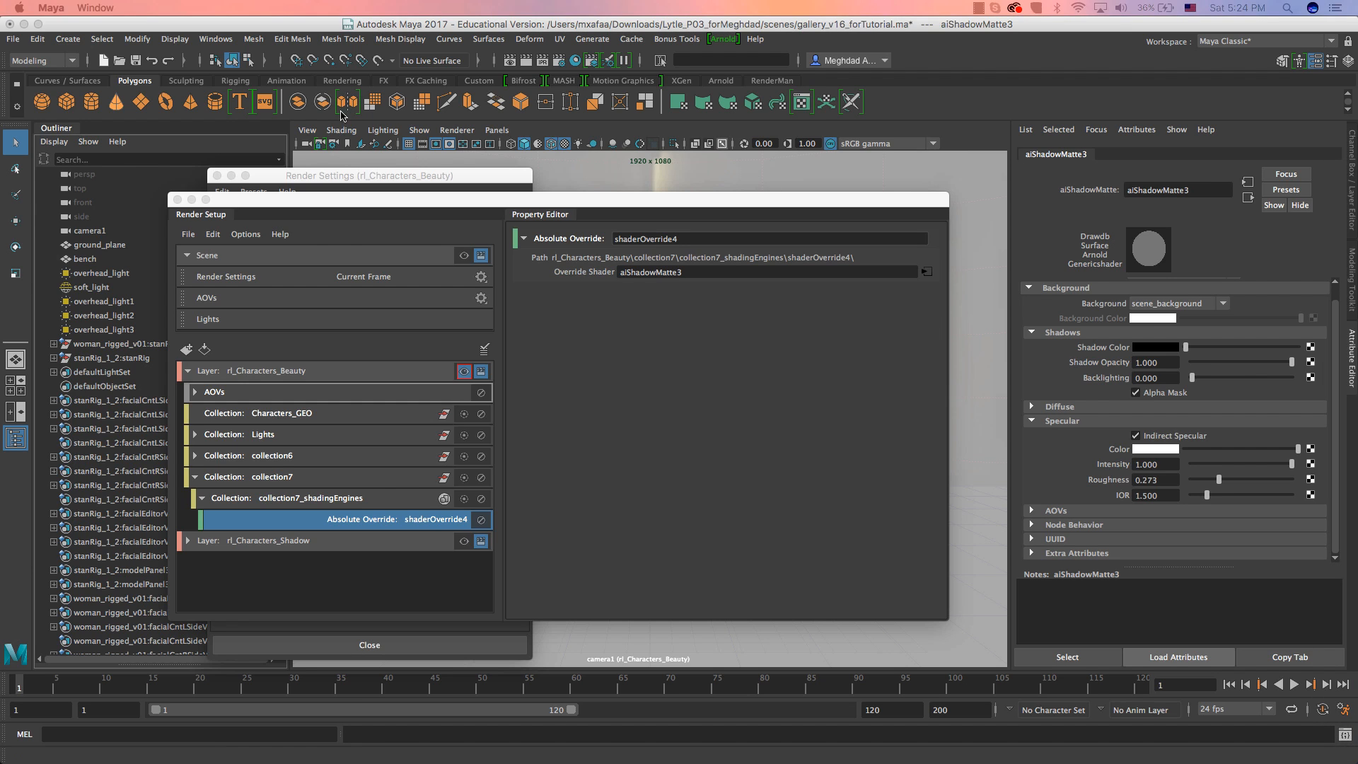
pyautogui.click(409, 176)
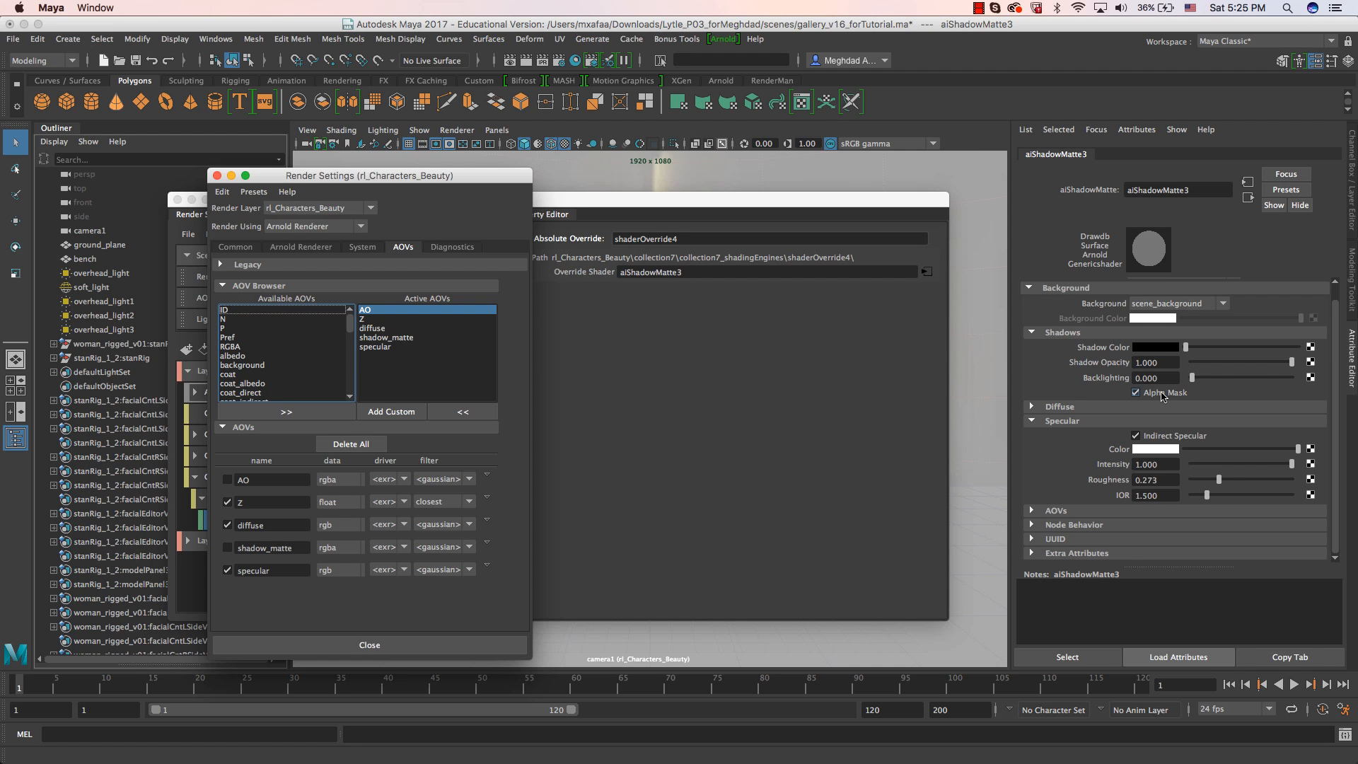
pyautogui.scroll(-10, 276, 387)
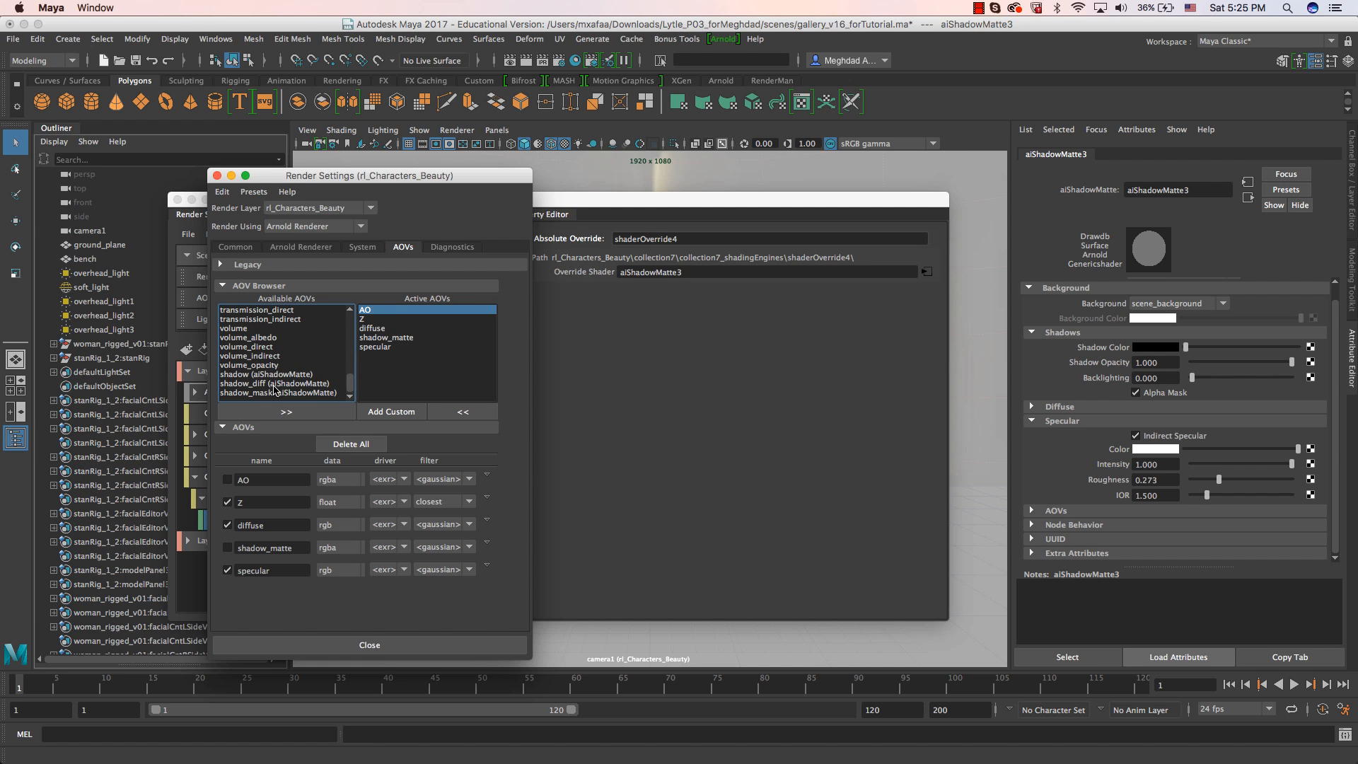
pyautogui.scroll(3, 276, 367)
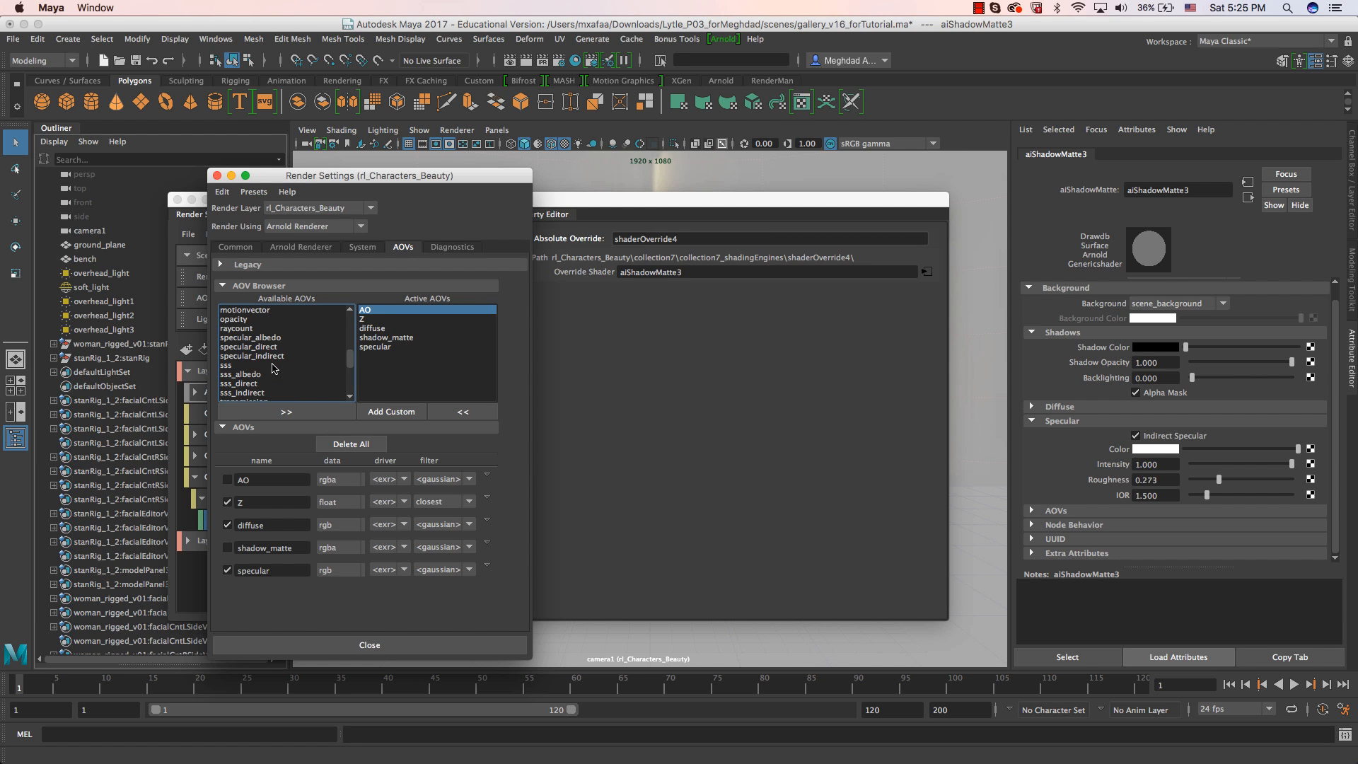
pyautogui.doubleClick(240, 356)
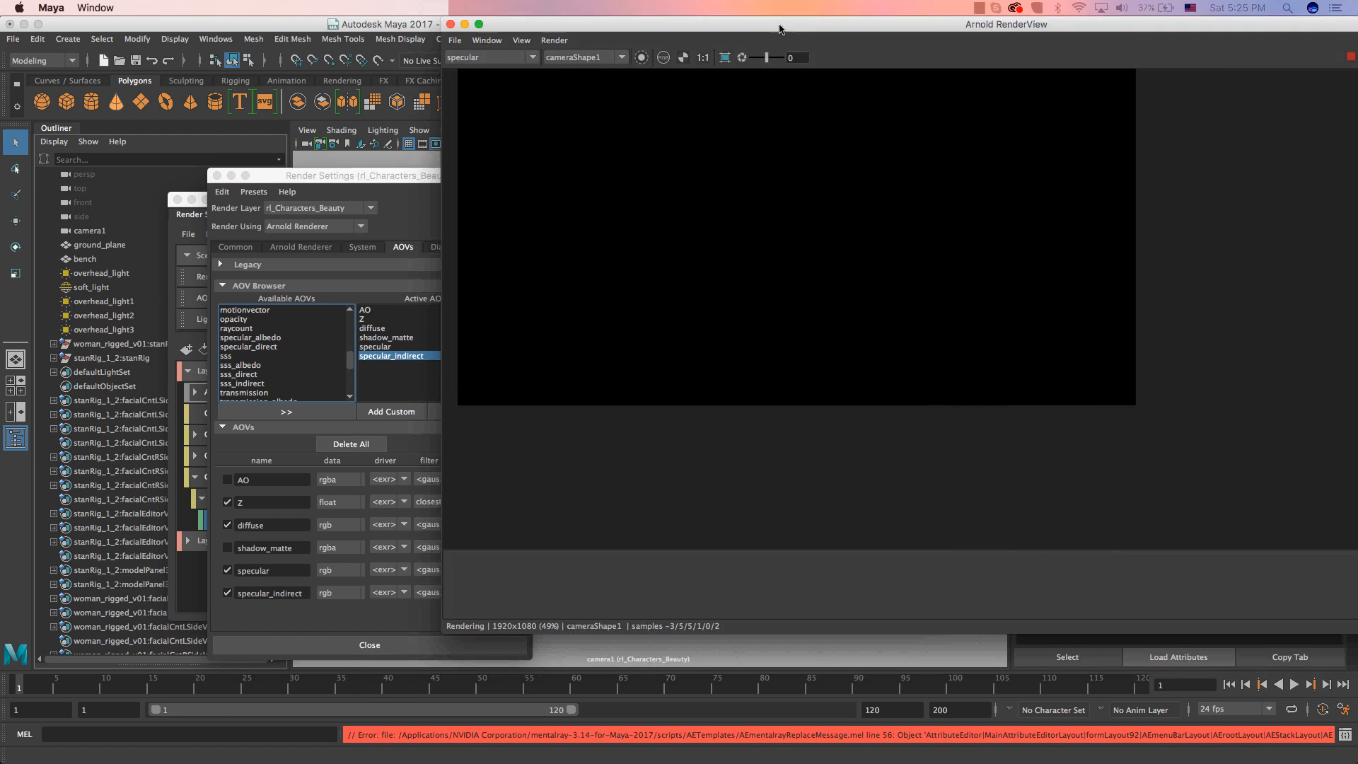
# Display the Beauty pass and the specular_indirect AOV in the Arnold RenderView, looking closely at the floor below the seated character.
pyautogui.moveTo(779, 31); pyautogui.dragTo(477, 79)
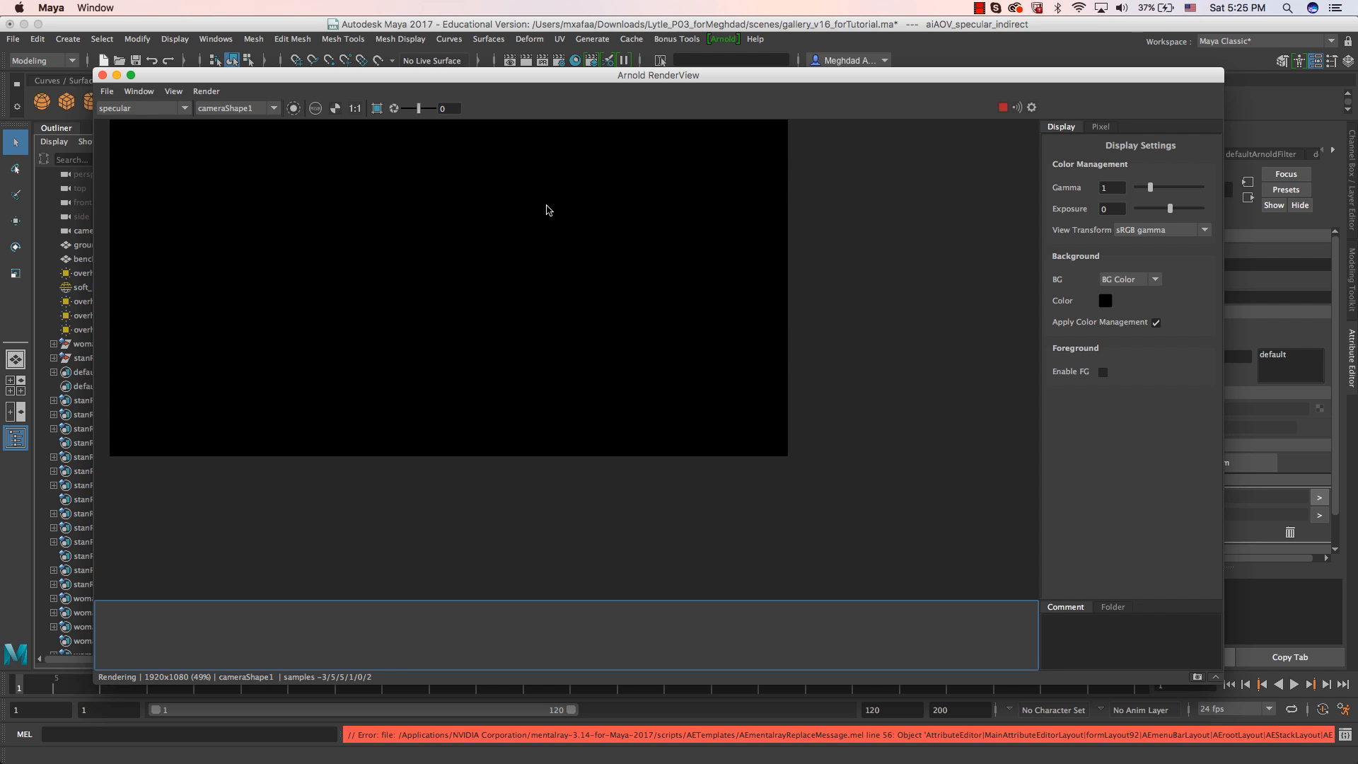
pyautogui.click(169, 110)
pyautogui.click(157, 127)
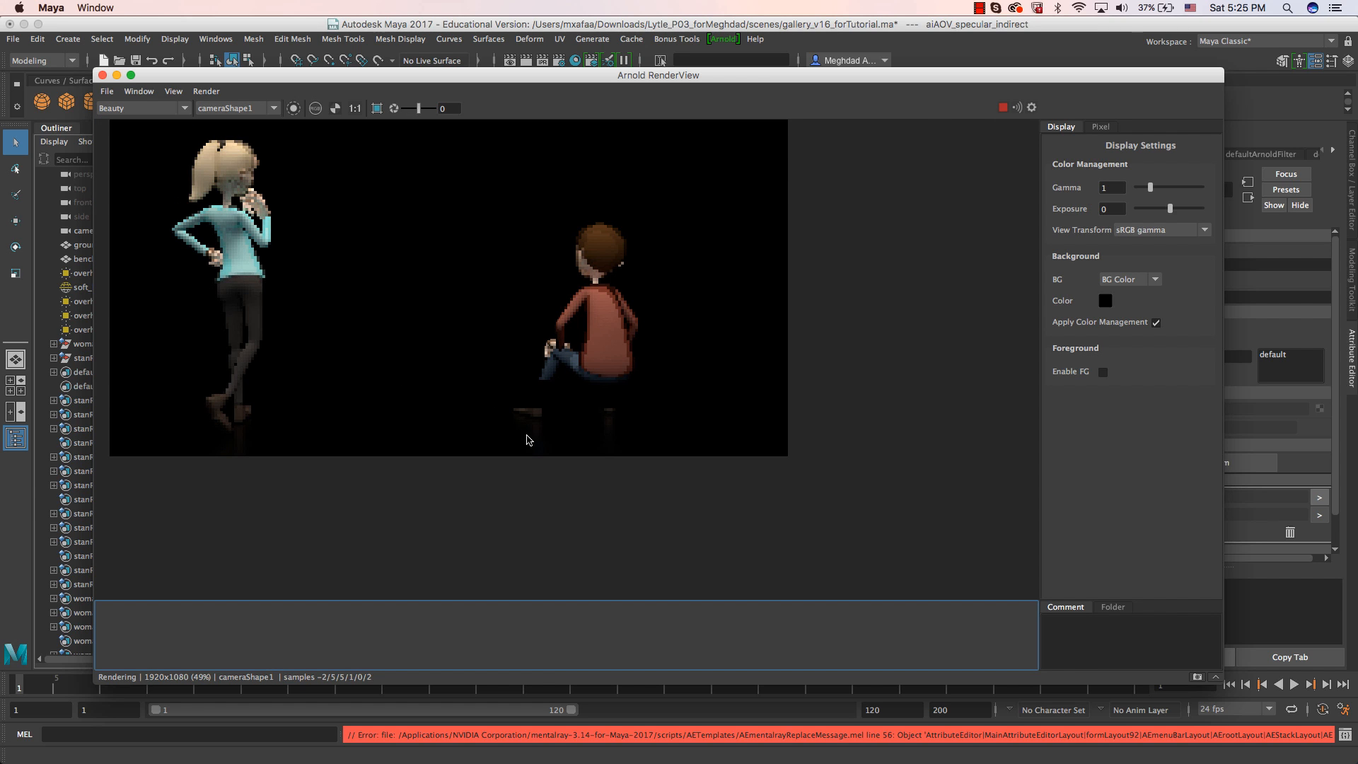
pyautogui.scroll(1, 527, 433)
pyautogui.click(122, 110)
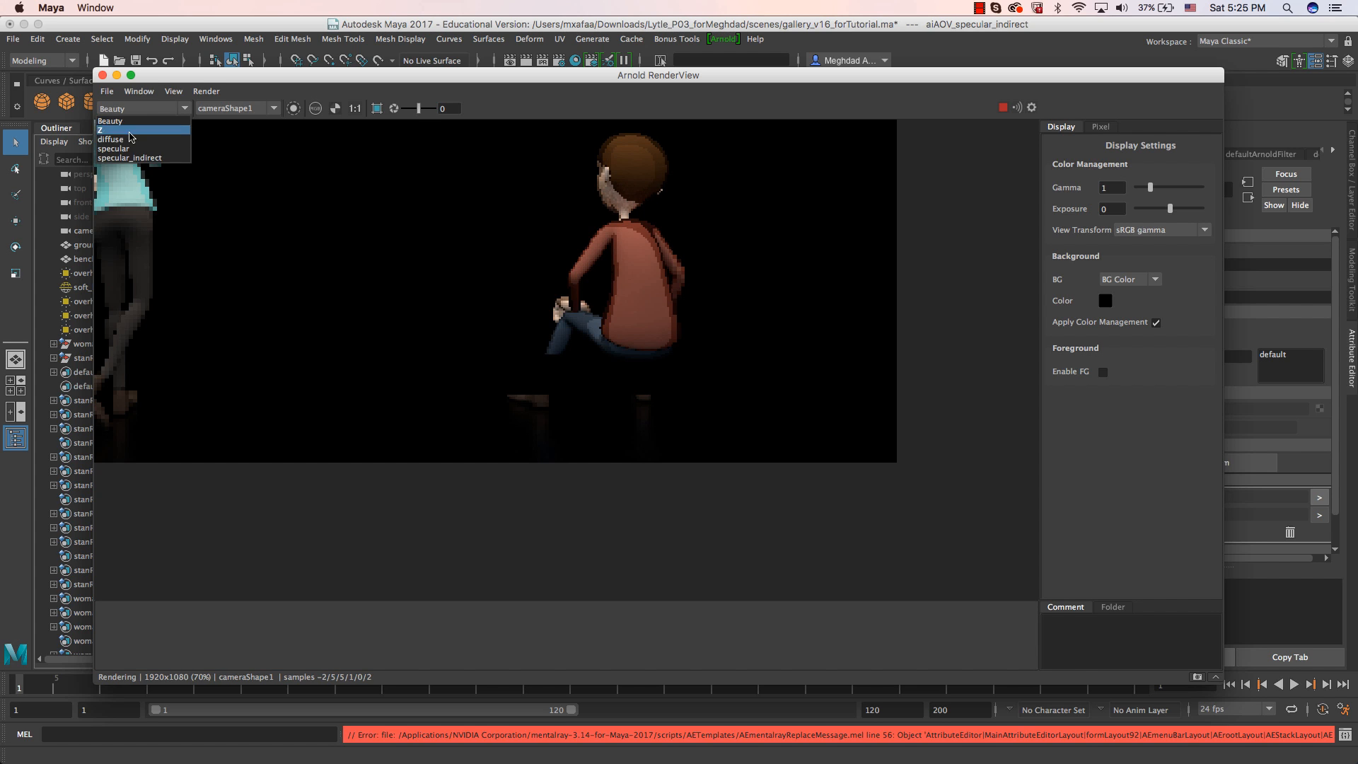
pyautogui.click(142, 164)
pyautogui.scroll(4, 463, 404)
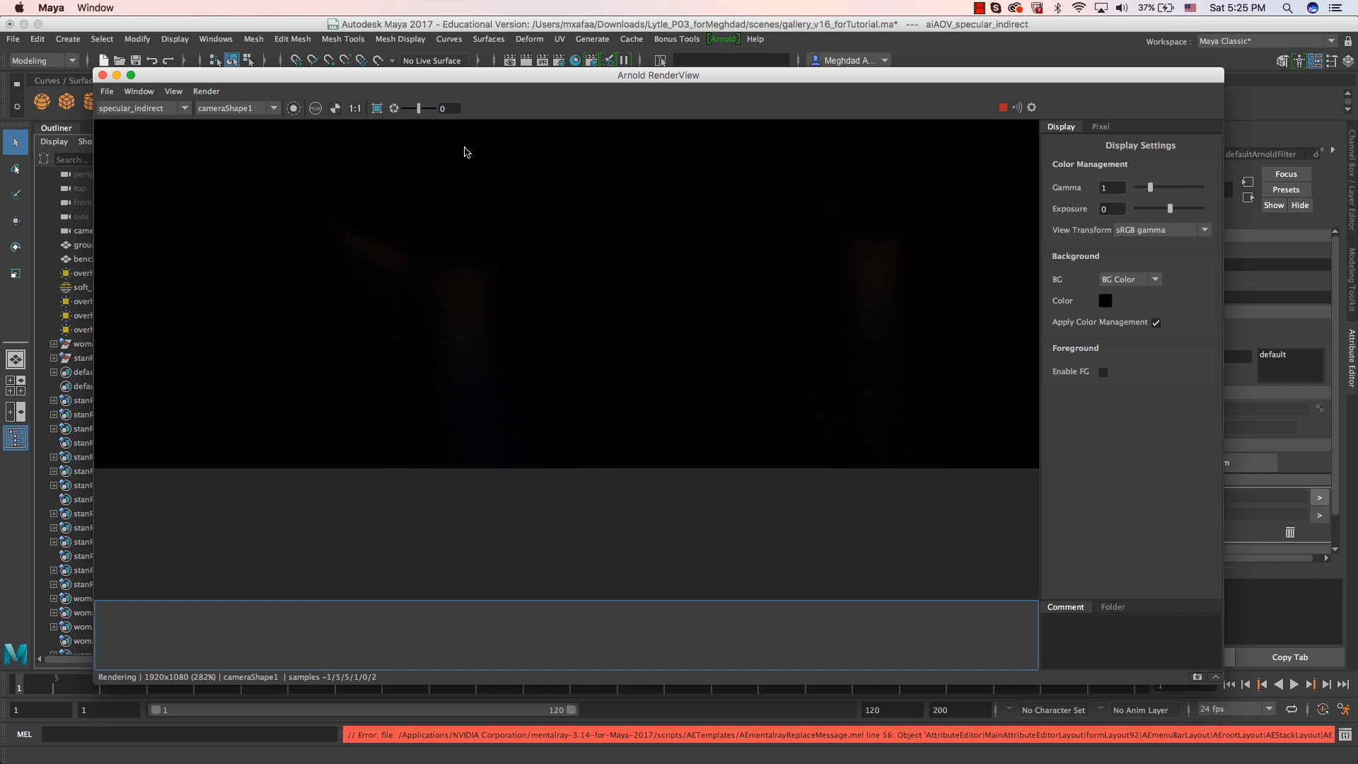
# Raise the render view exposure to 3.41 to inspect the indirect specular reflections, and switch the display back to Beauty.
pyautogui.moveTo(420, 111); pyautogui.dragTo(429, 110)
pyautogui.scroll(-6, 485, 334)
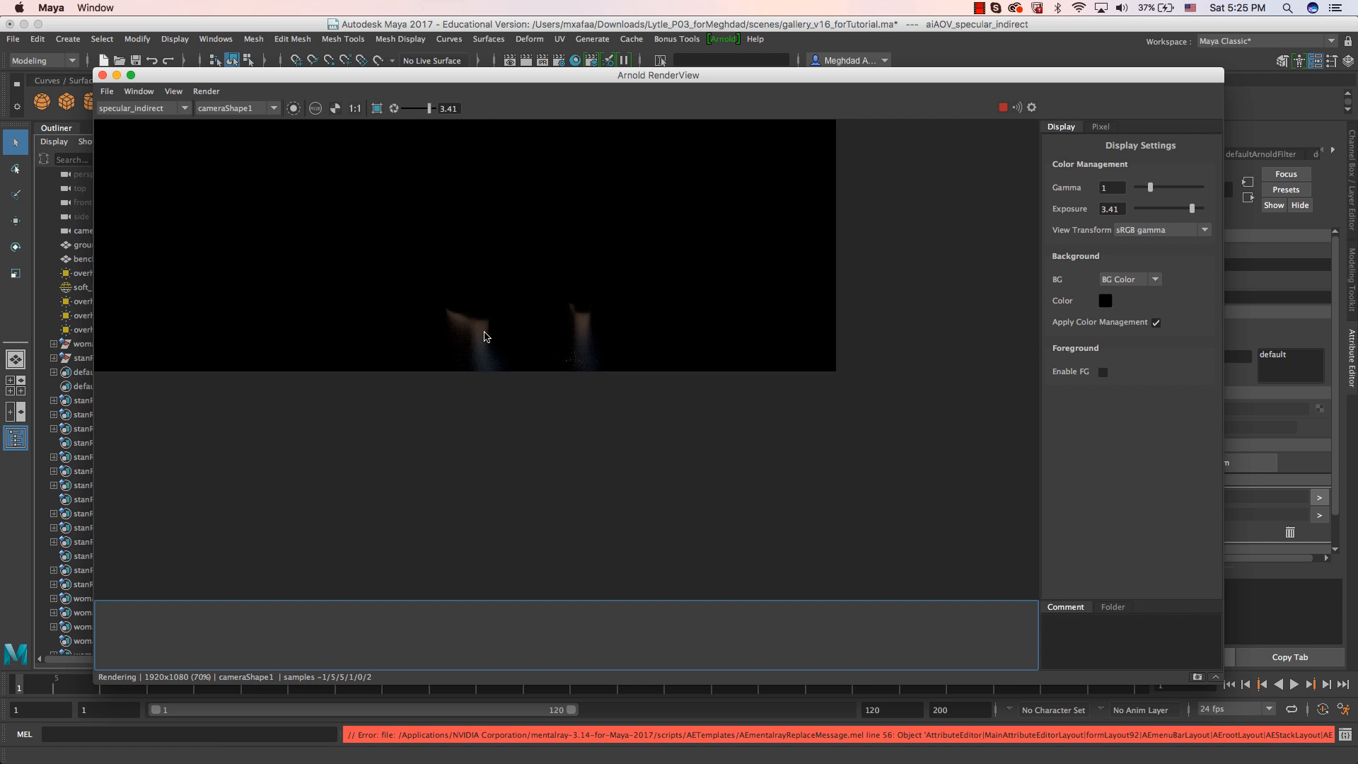
pyautogui.scroll(3, 436, 373)
pyautogui.scroll(-4, 438, 375)
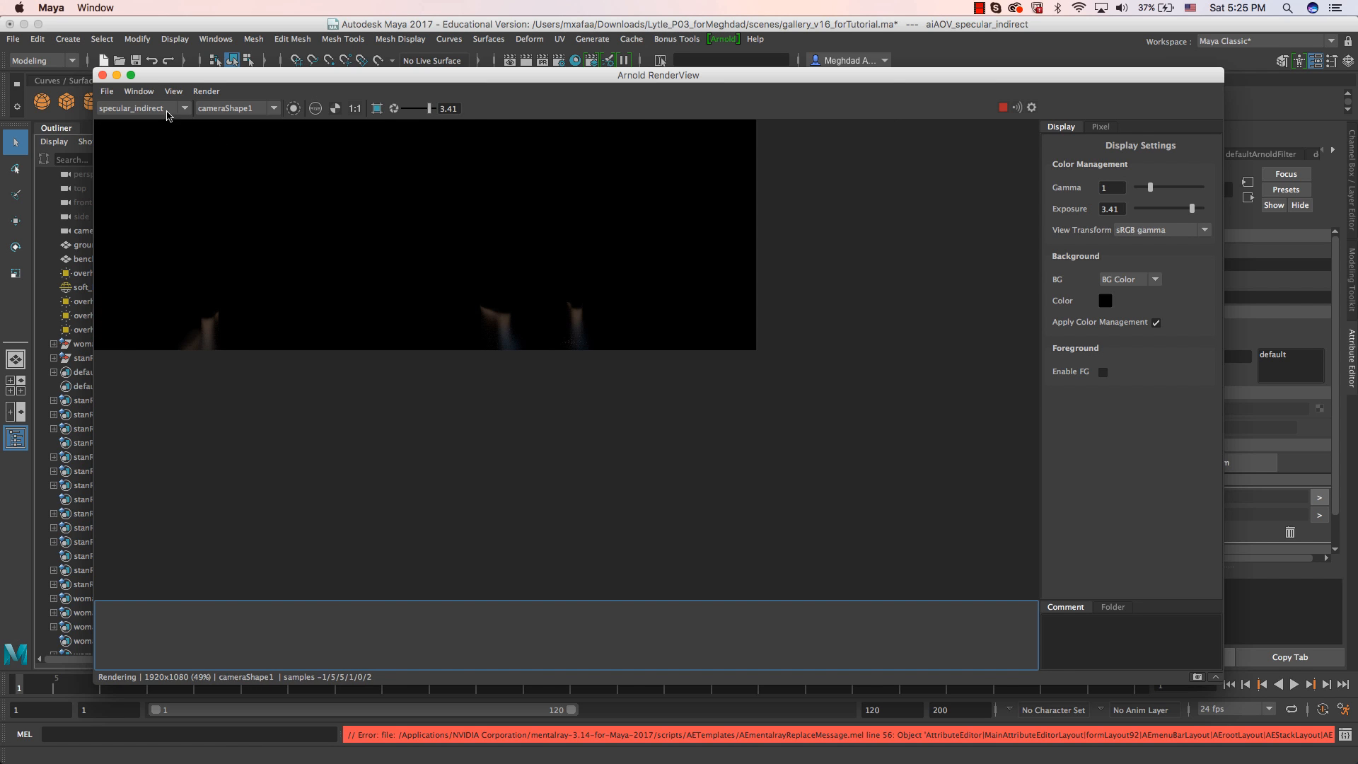
pyautogui.click(142, 107)
pyautogui.click(116, 121)
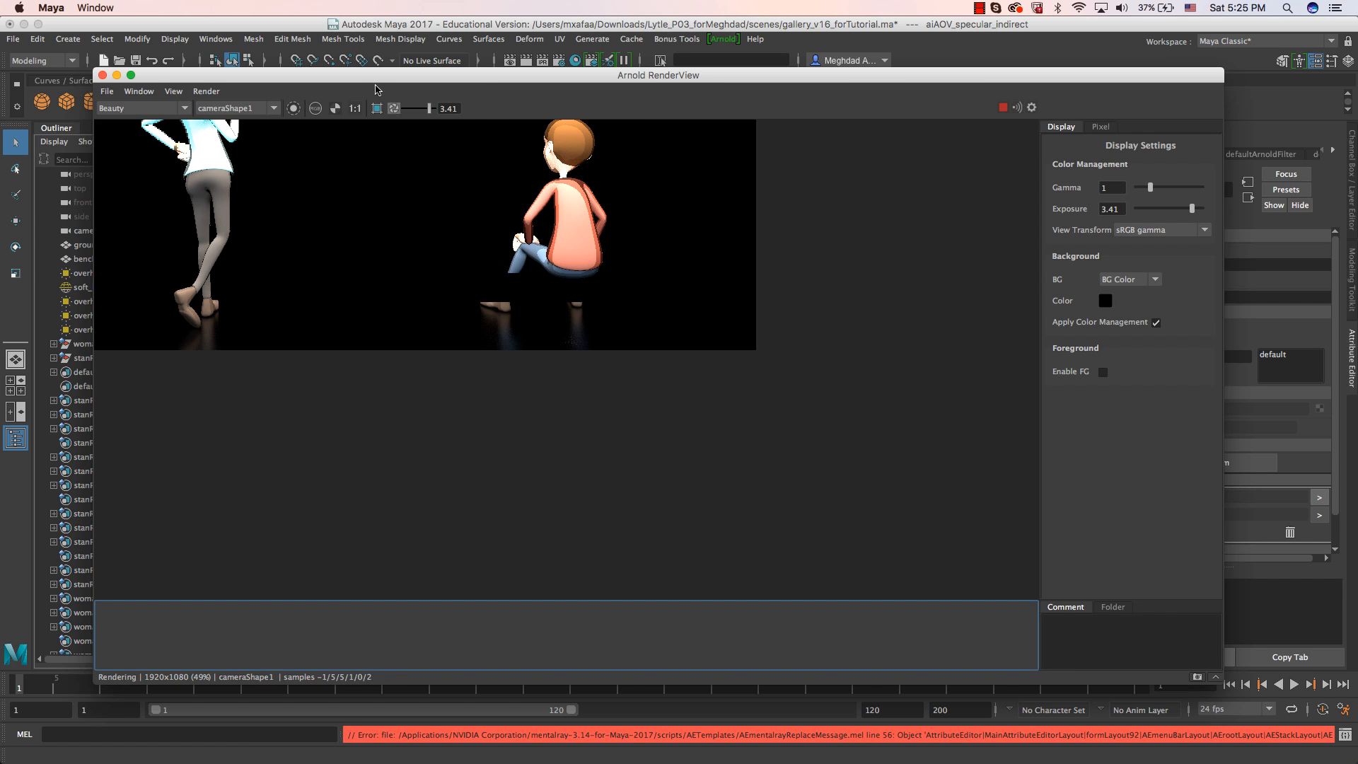
pyautogui.moveTo(380, 81); pyautogui.dragTo(493, 89)
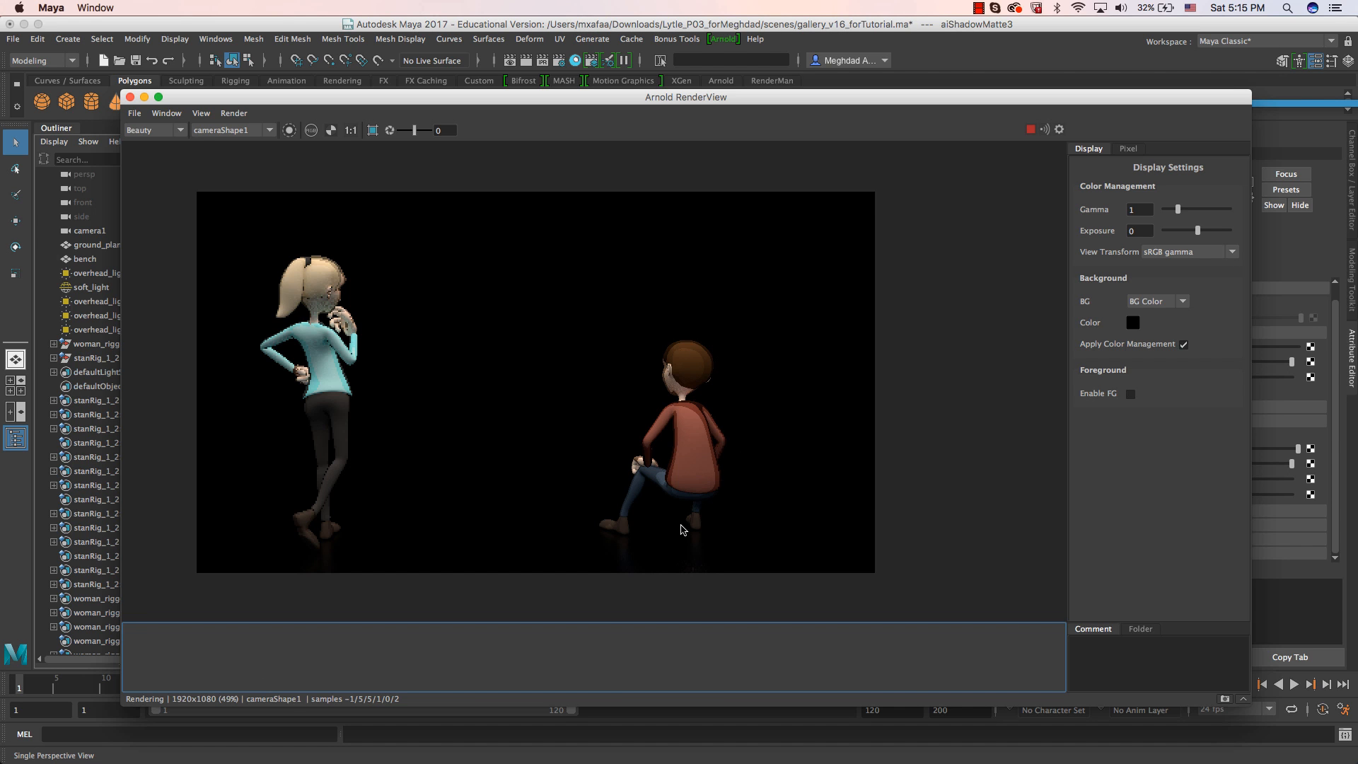
# Compare the bench in the gallery_with_pic.jpg image with the characters' Beauty render and return to the Maya scene.
pyautogui.press('super+Tab')
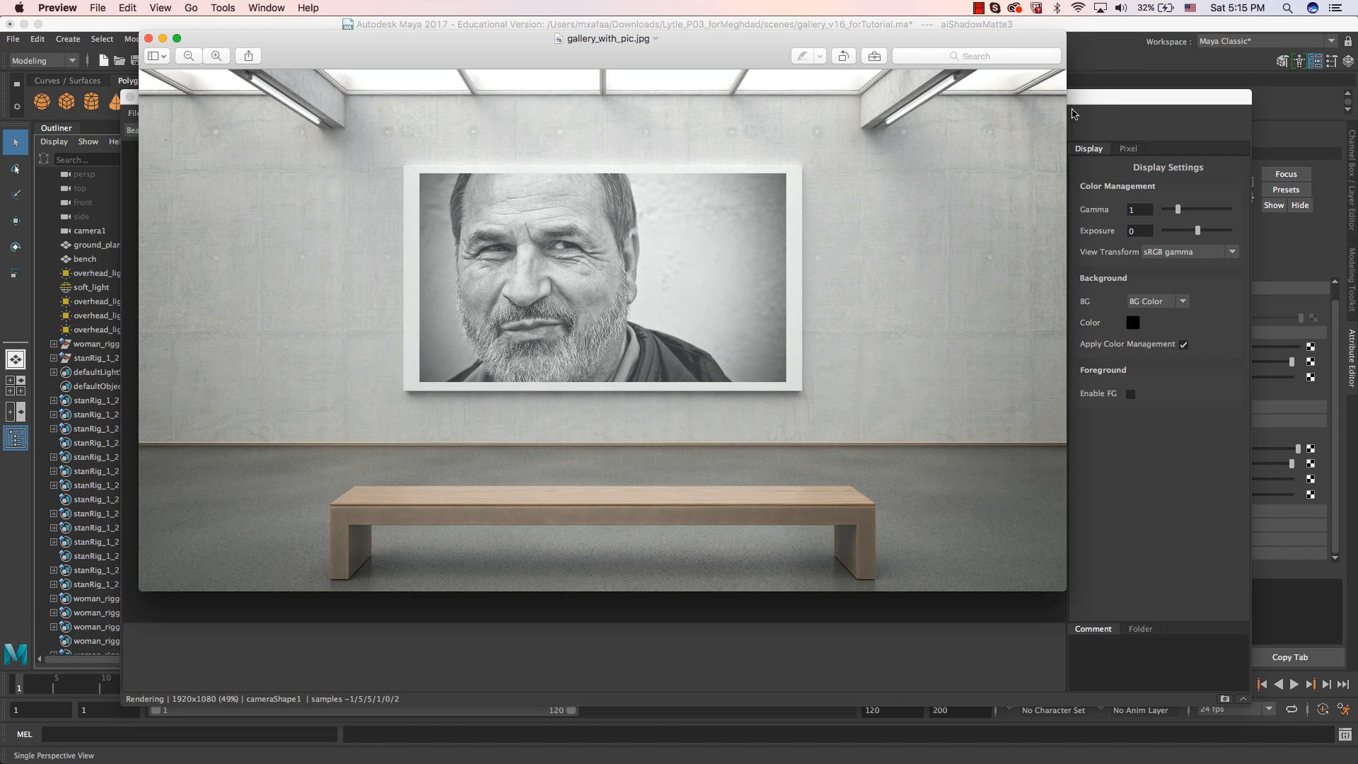
pyautogui.click(1122, 99)
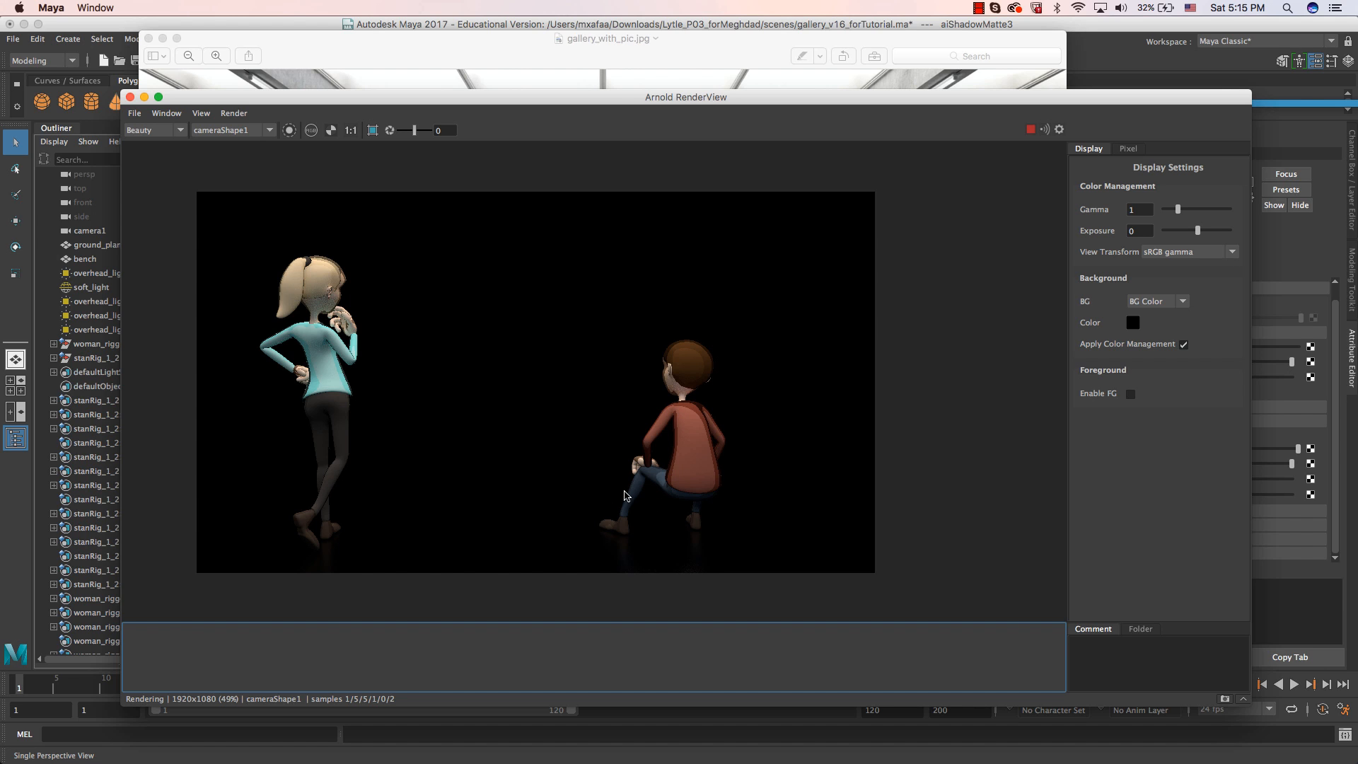
pyautogui.doubleClick(596, 99)
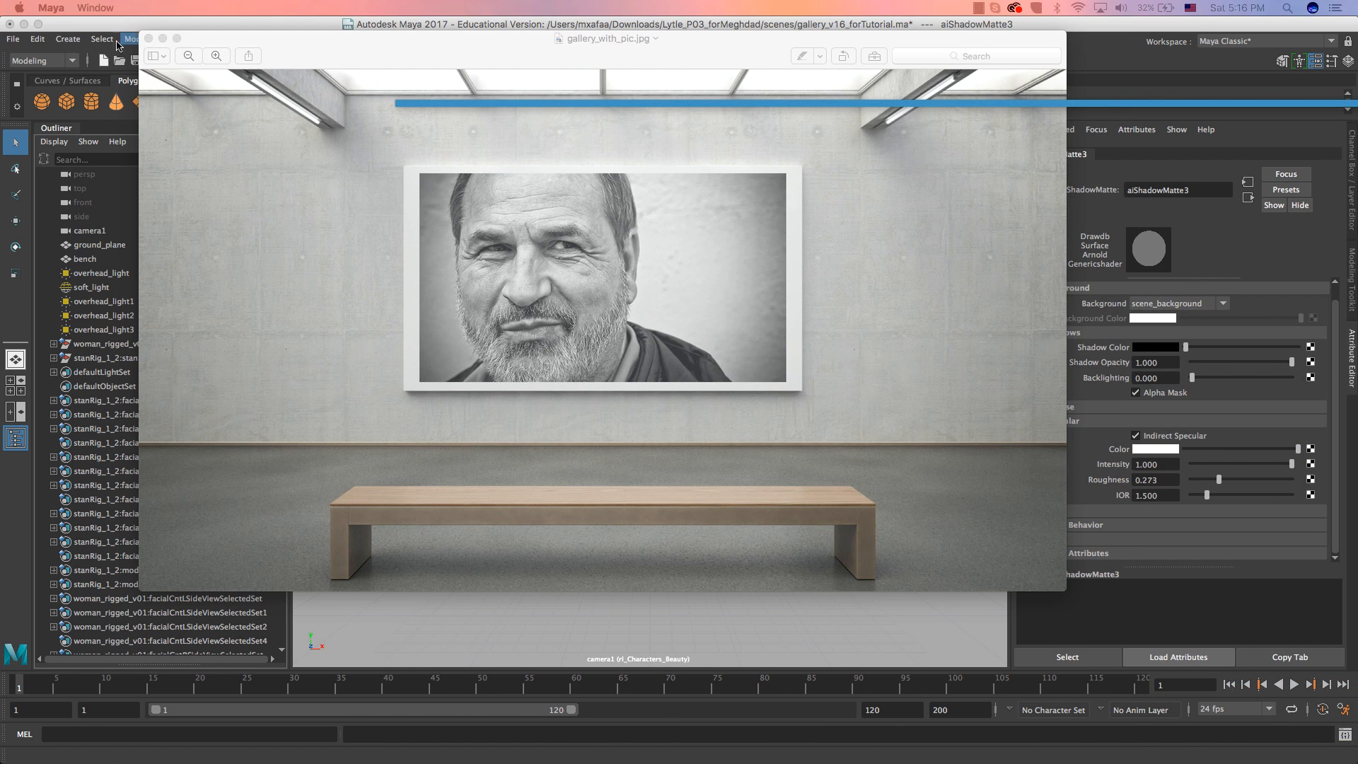
pyautogui.click(122, 31)
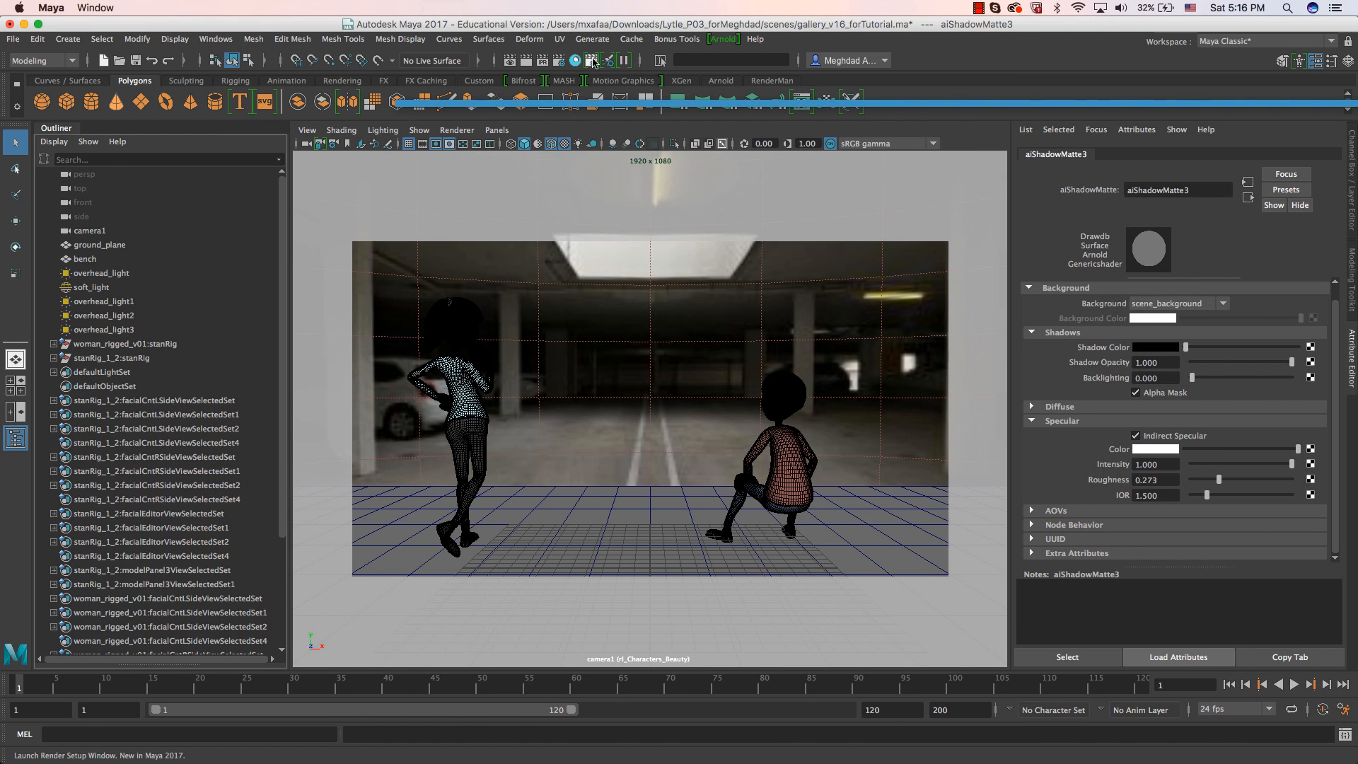
# Open the Render Setup window and collapse collection5 in the rl_Characters_Beauty layer.
pyautogui.click(593, 61)
pyautogui.click(310, 345)
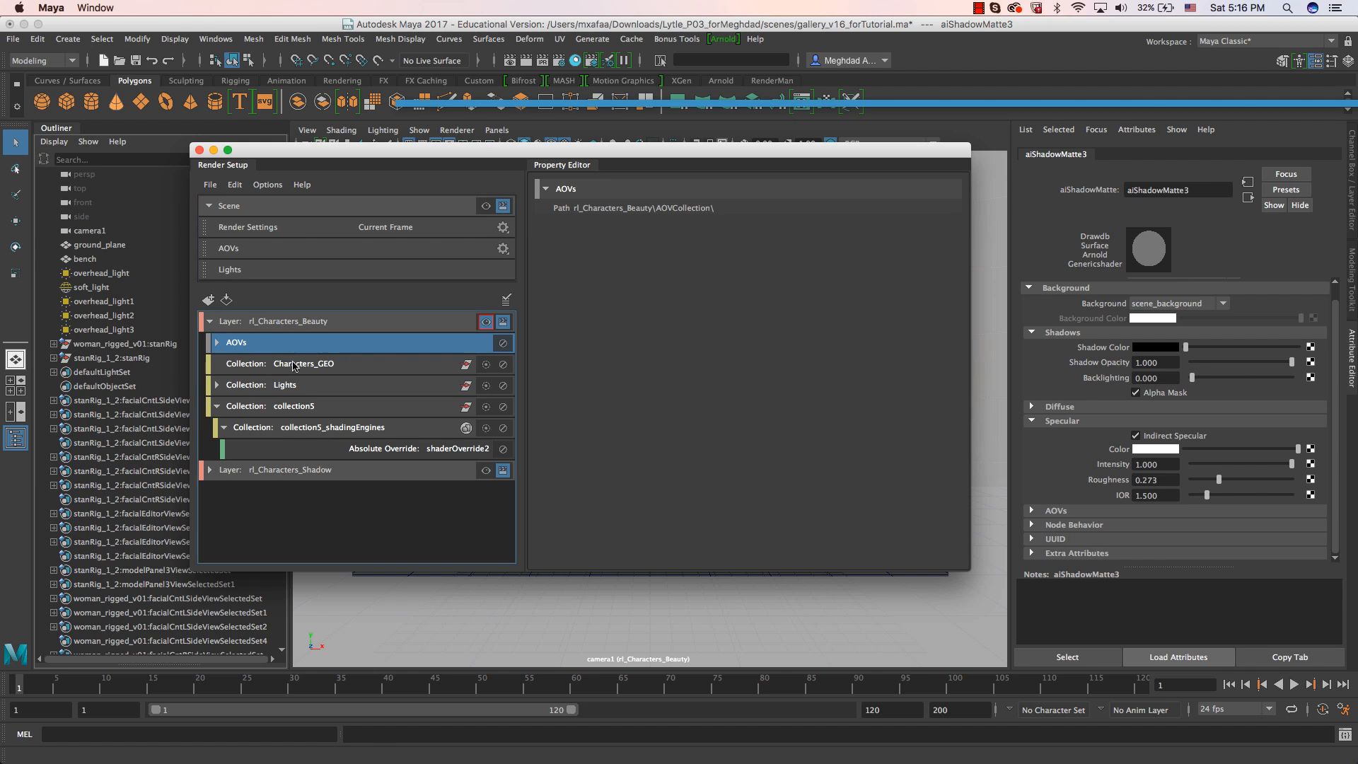
pyautogui.click(217, 408)
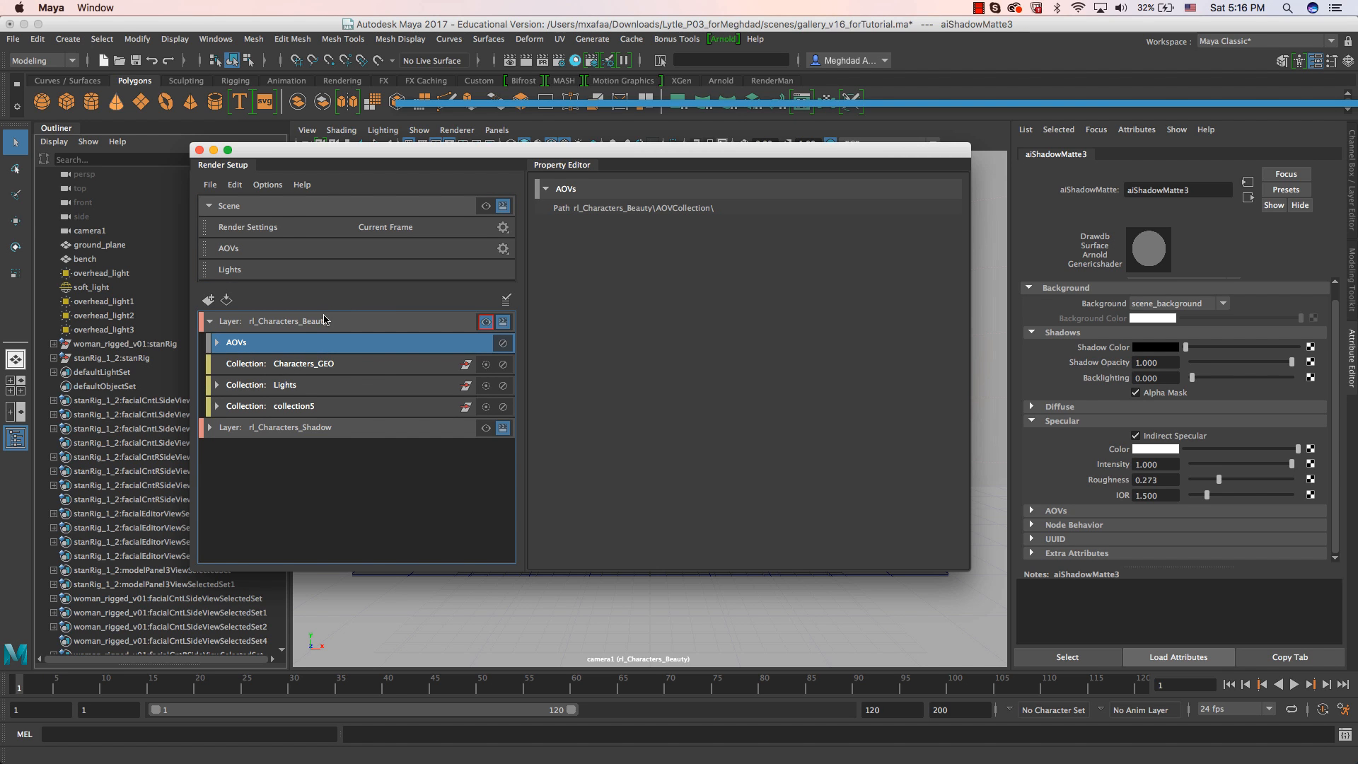
pyautogui.click(295, 407)
pyautogui.click(208, 299)
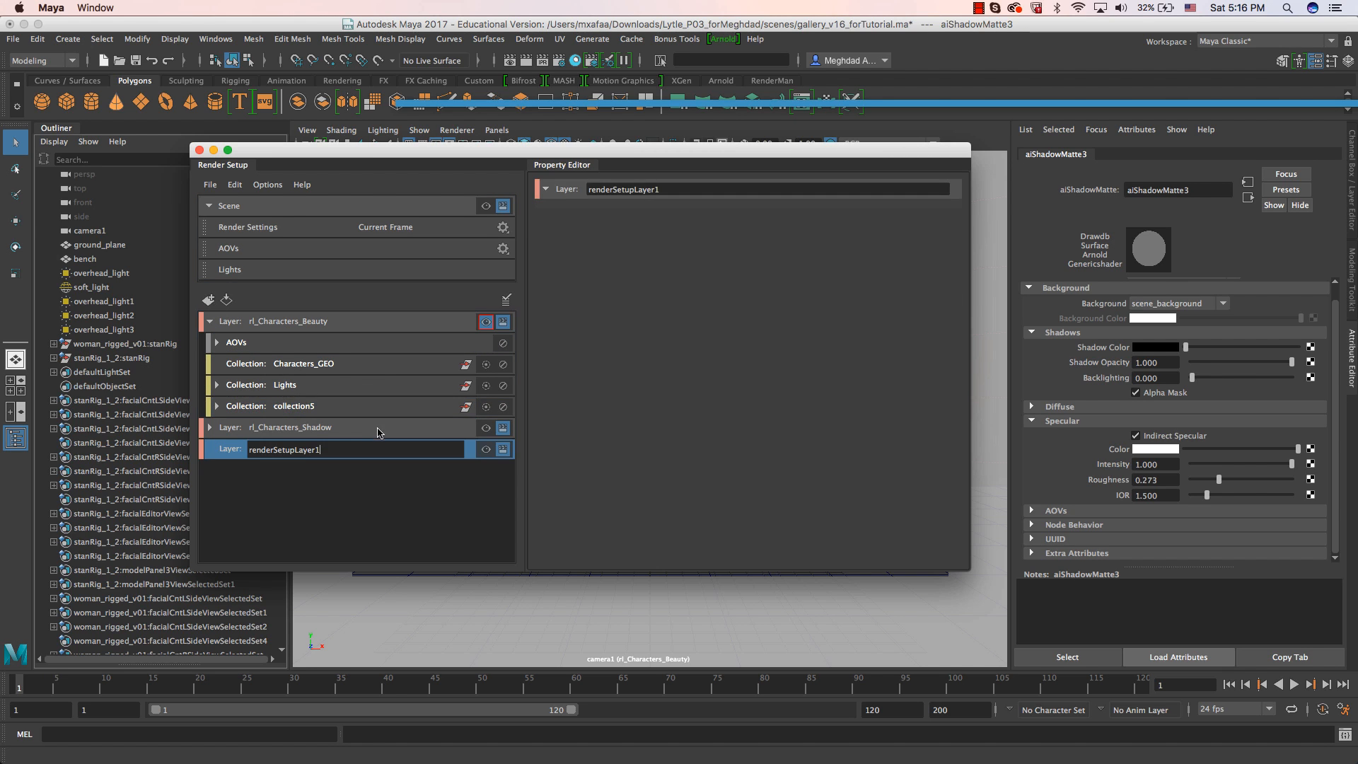
pyautogui.click(303, 482)
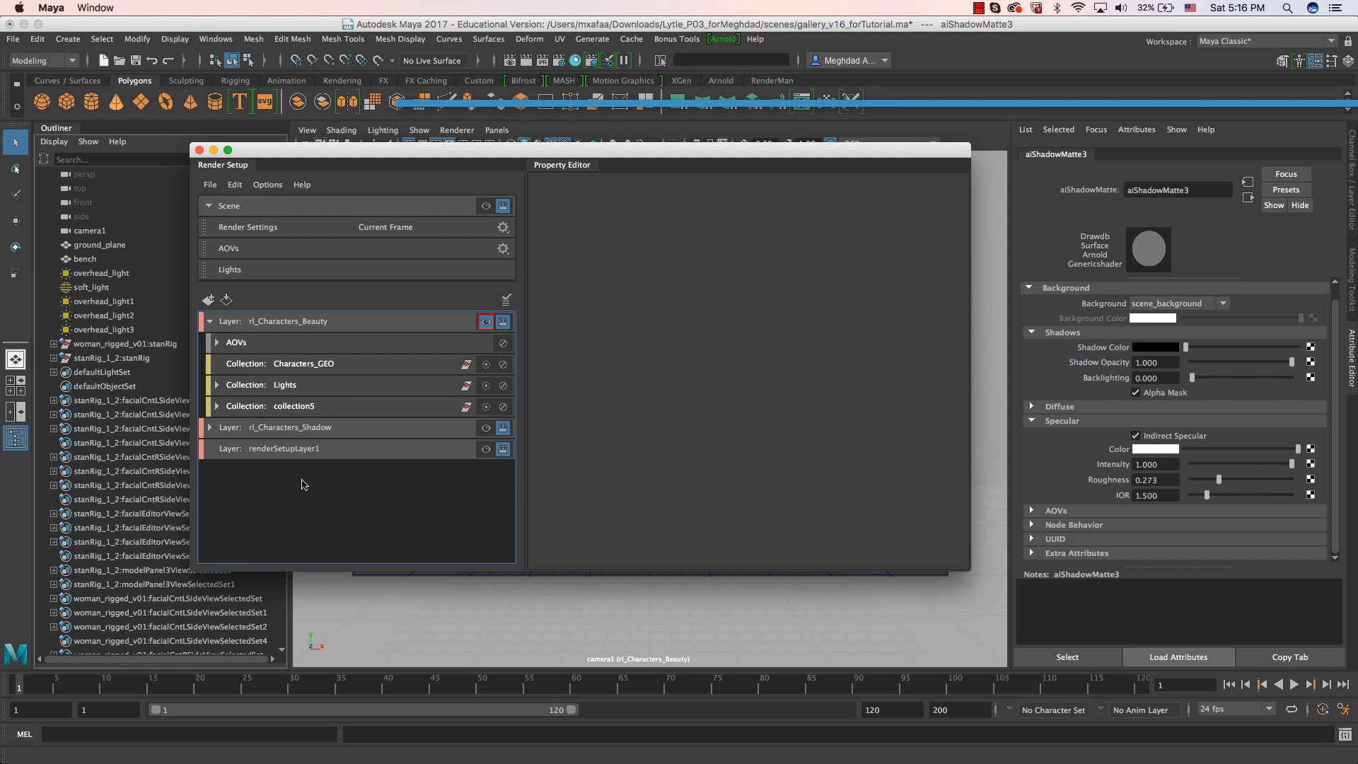
pyautogui.click(282, 451)
pyautogui.rightClick(294, 450)
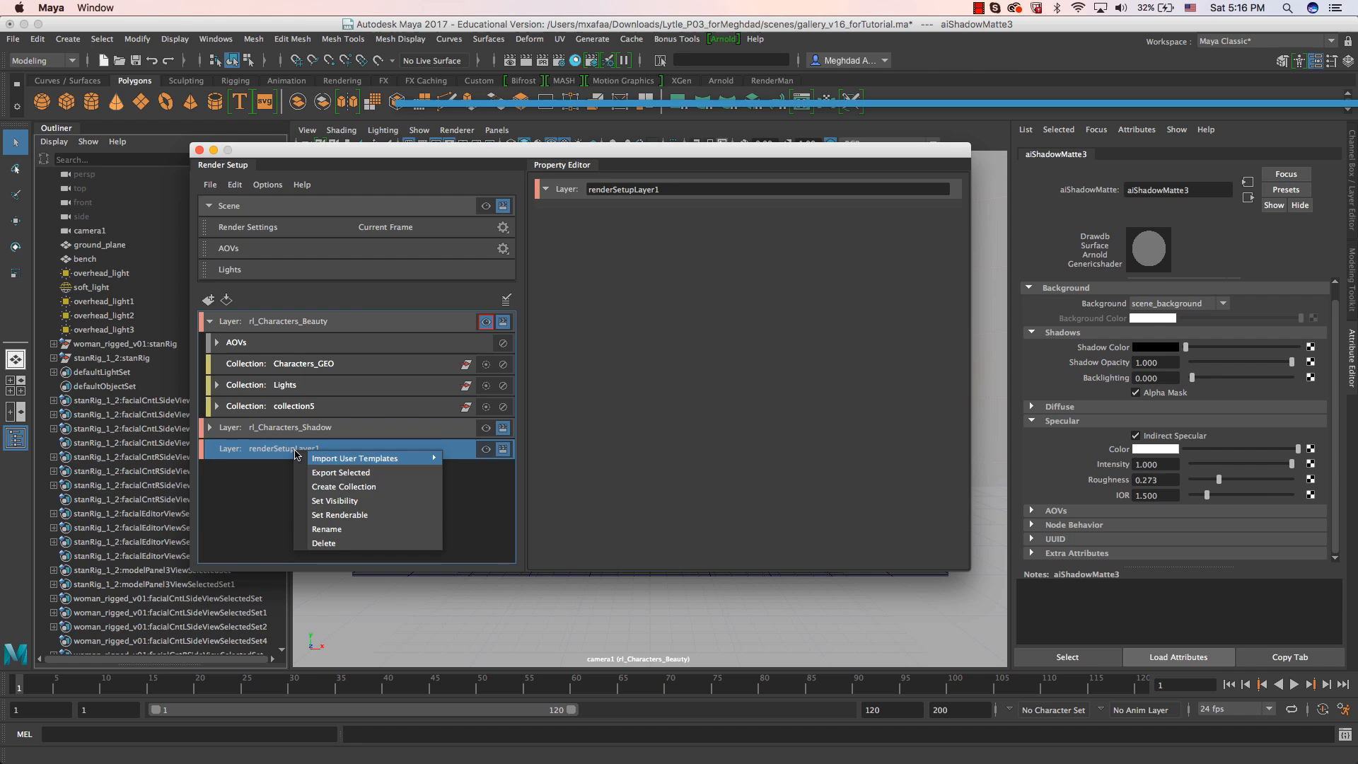
pyautogui.click(332, 543)
# Create a new collection in the rl_Characters_Beauty layer and add the bench to it.
pyautogui.click(285, 327)
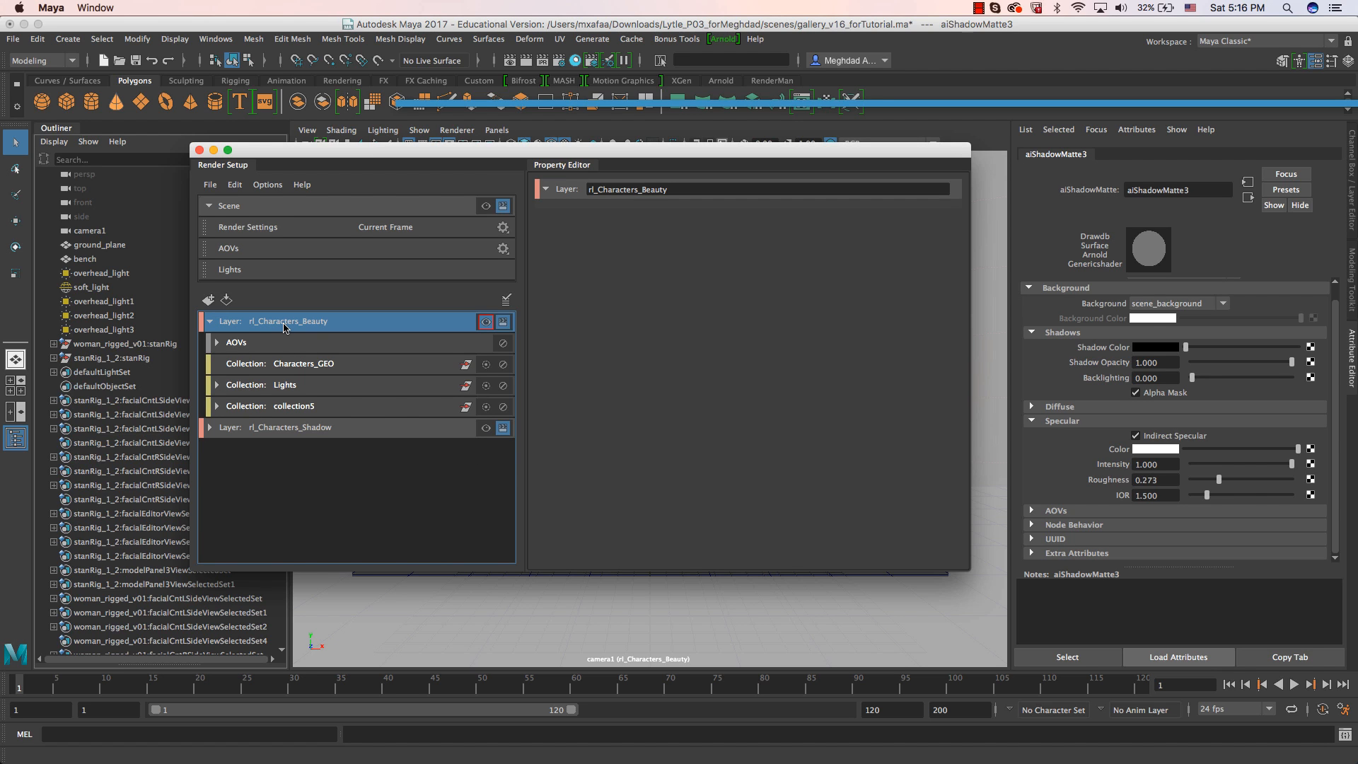
pyautogui.rightClick(284, 328)
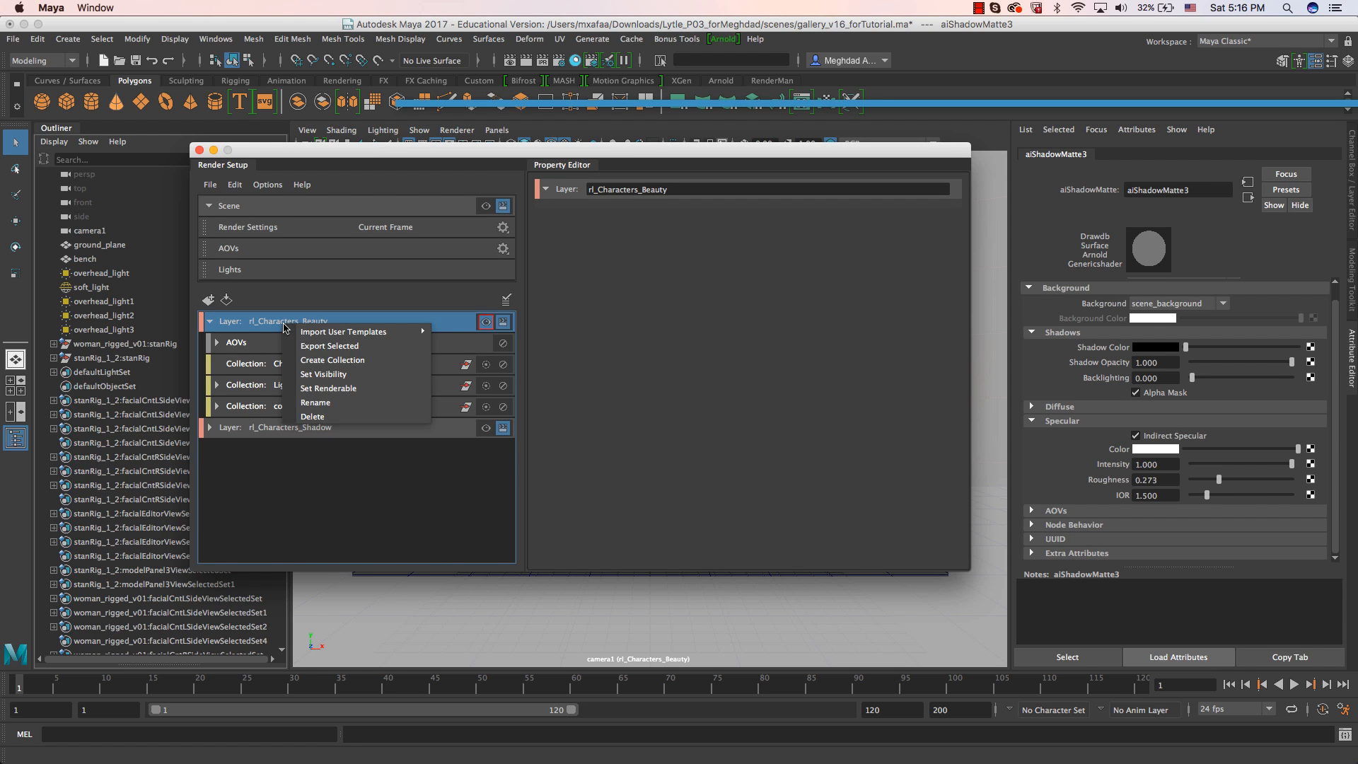
pyautogui.click(297, 359)
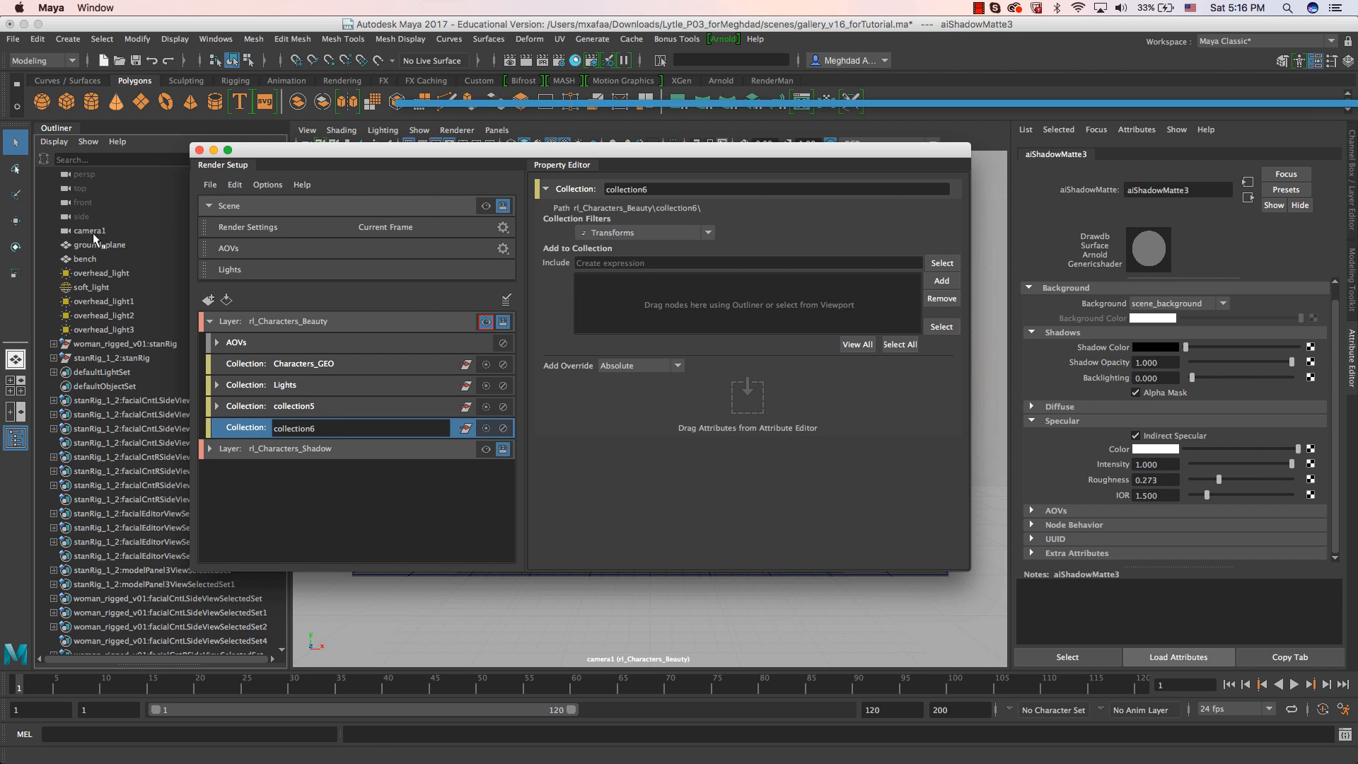
pyautogui.click(91, 259)
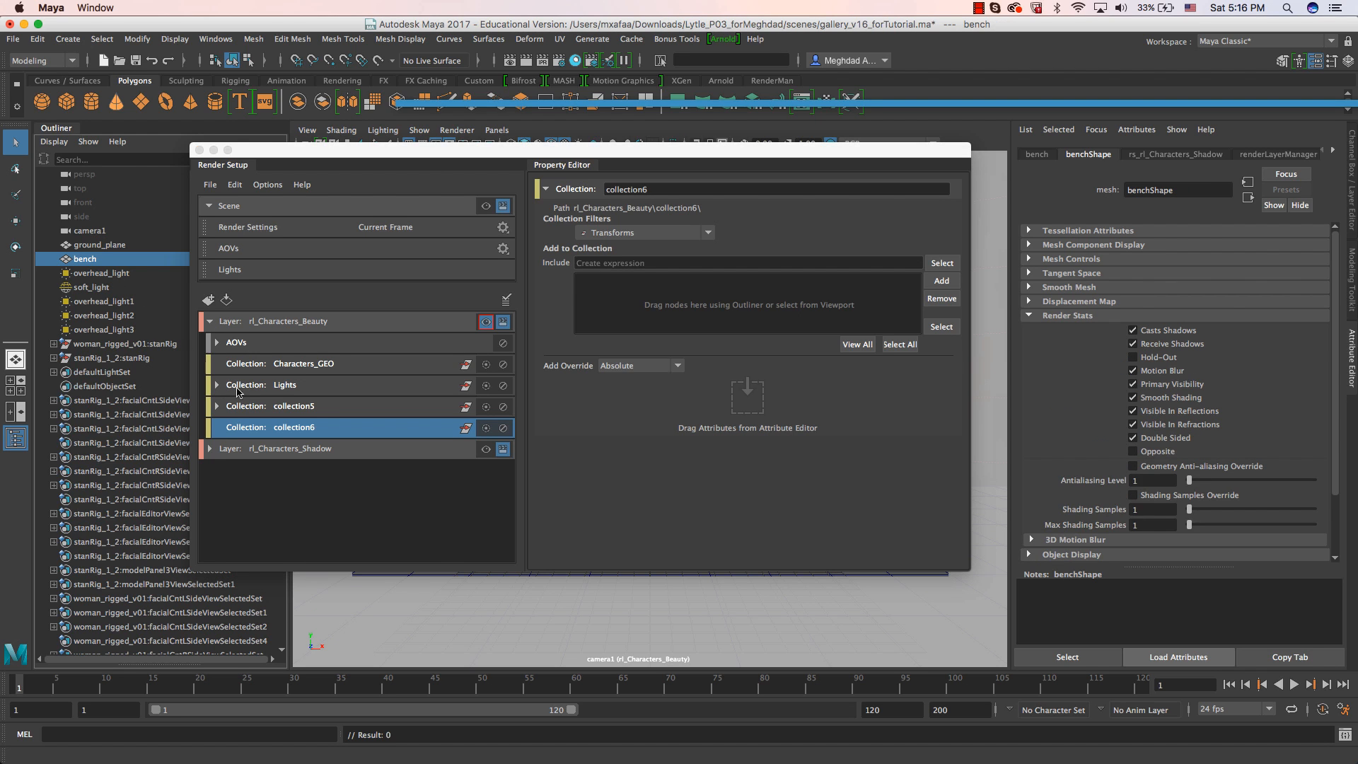
pyautogui.click(941, 281)
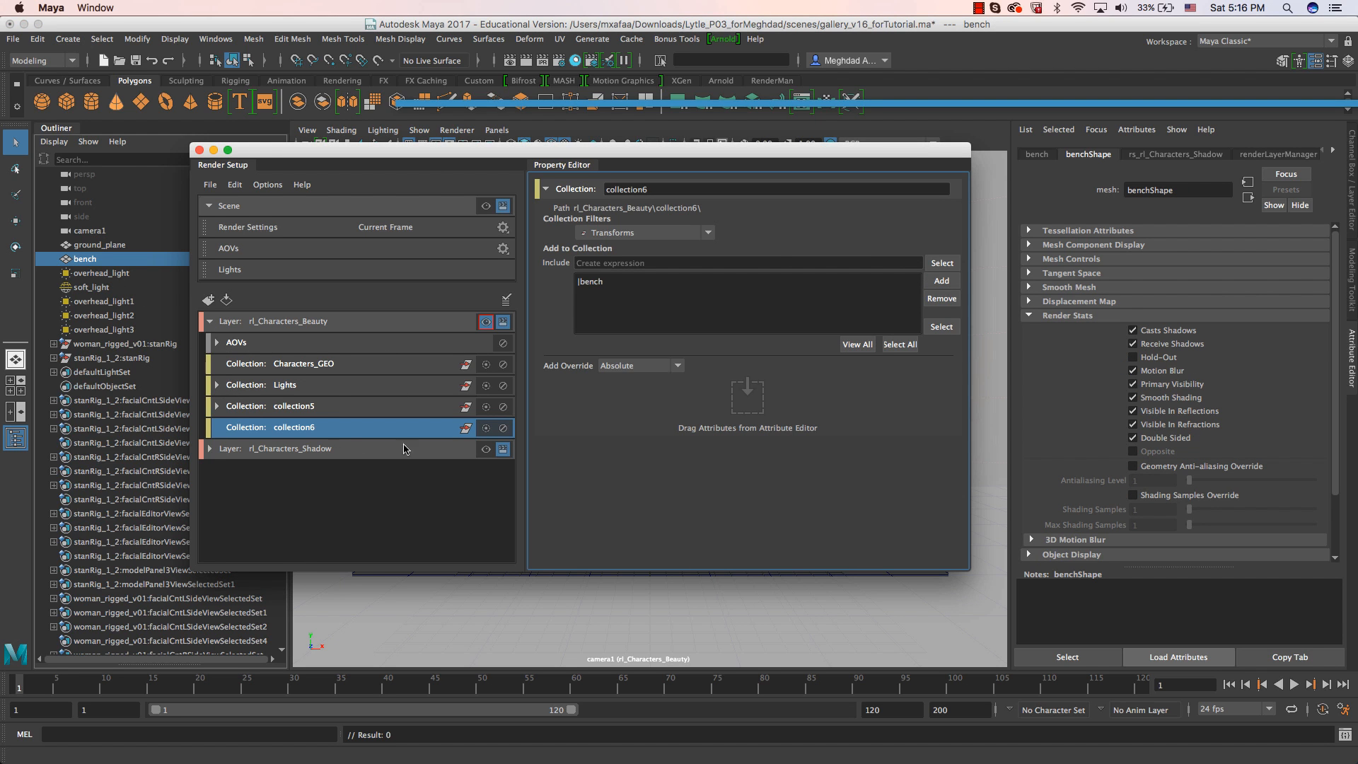
pyautogui.moveTo(1357, 36)
pyautogui.mouseDown()
pyautogui.moveTo(726, 60)
pyautogui.moveTo(717, 72)
pyautogui.moveTo(1357, 69)
pyautogui.moveTo(1357, 42)
pyautogui.mouseUp()
# Create a shader override on the bench's collection and assign a new aiShadowMatte as its override shader.
pyautogui.rightClick(374, 428)
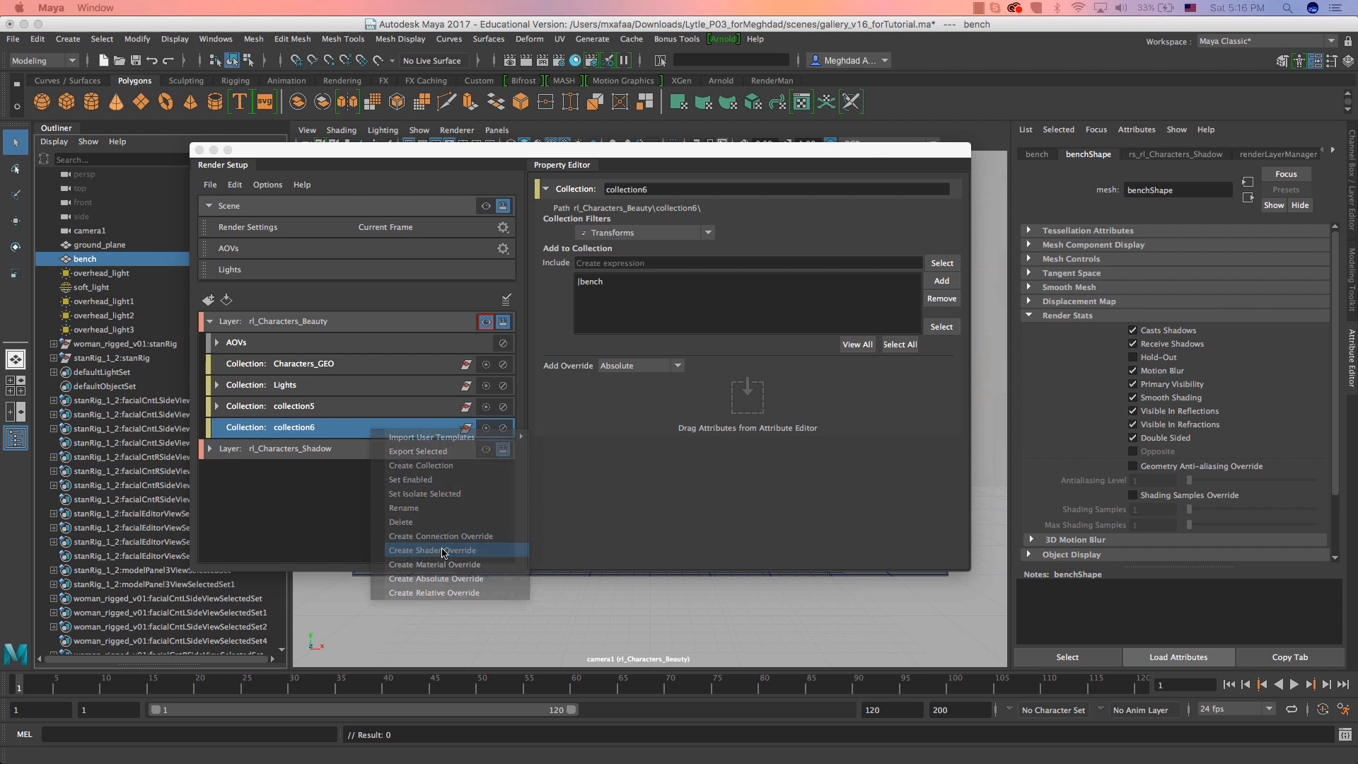
pyautogui.click(442, 551)
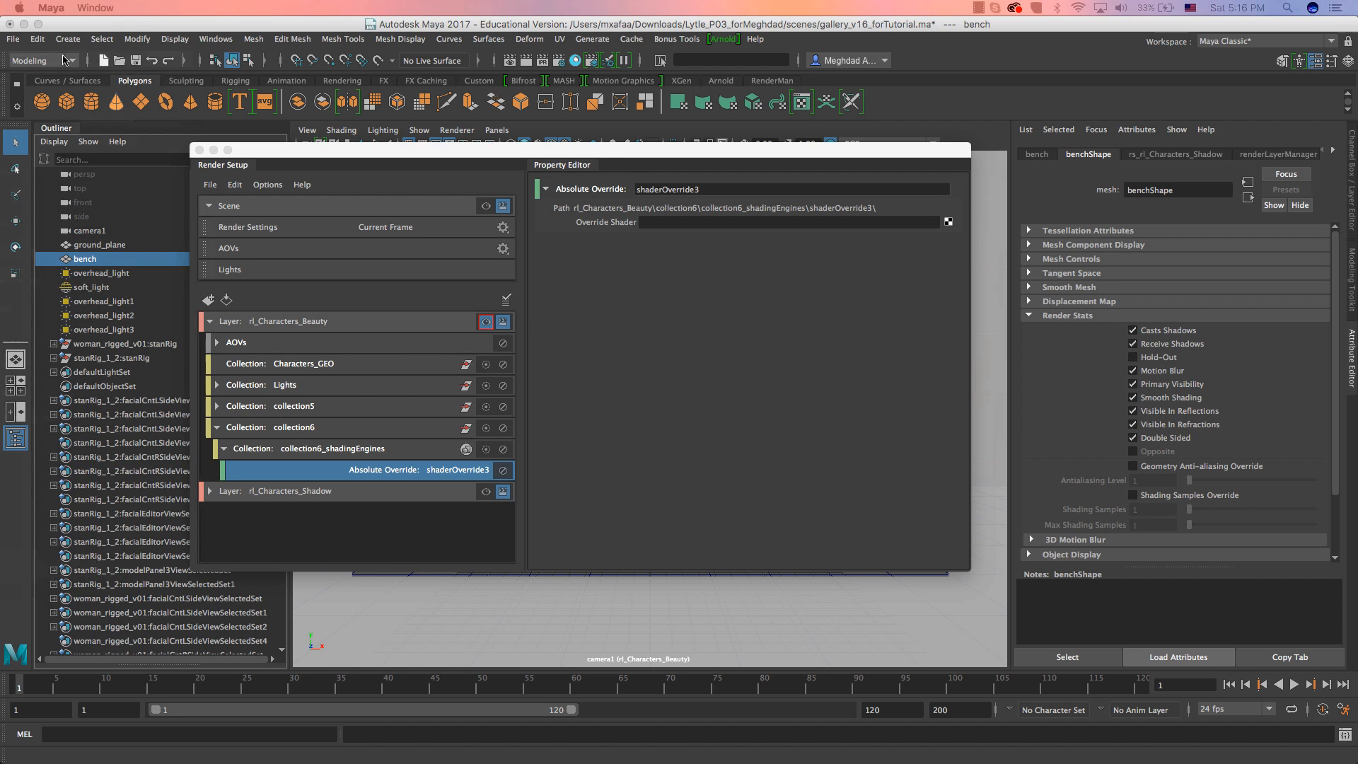
pyautogui.moveTo(405, 100); pyautogui.dragTo(321, 101)
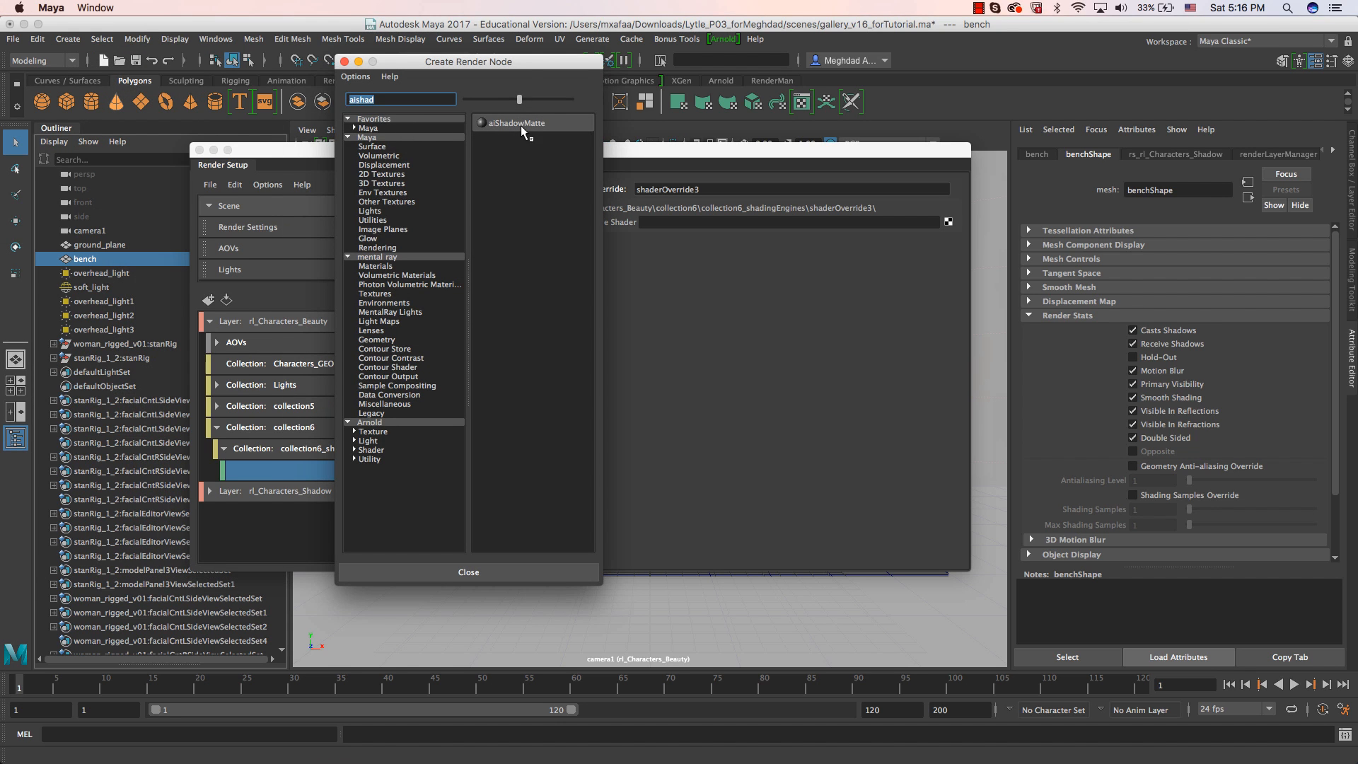
pyautogui.click(521, 124)
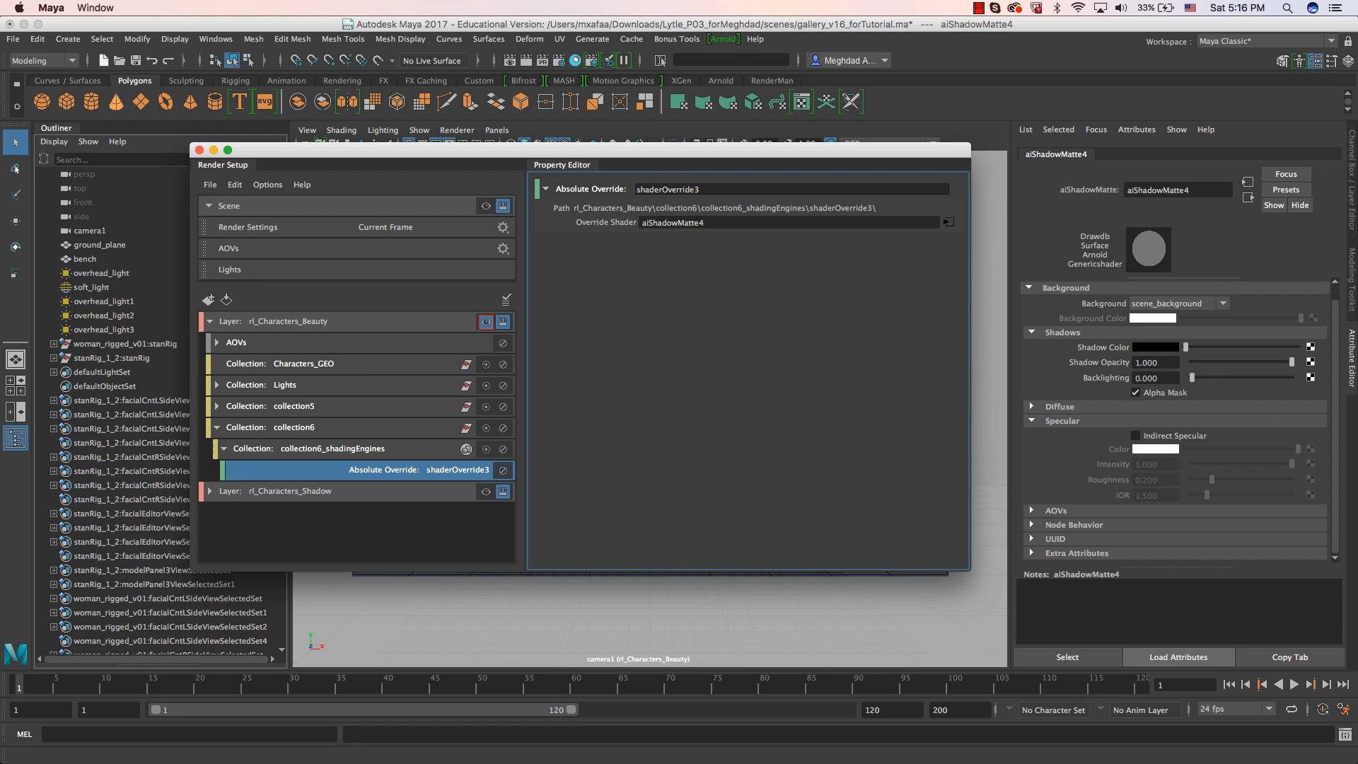
# Check the alpha channel of the Beauty render in the Arnold RenderView and return to the color display.
pyautogui.moveTo(1357, 42); pyautogui.dragTo(782, 73)
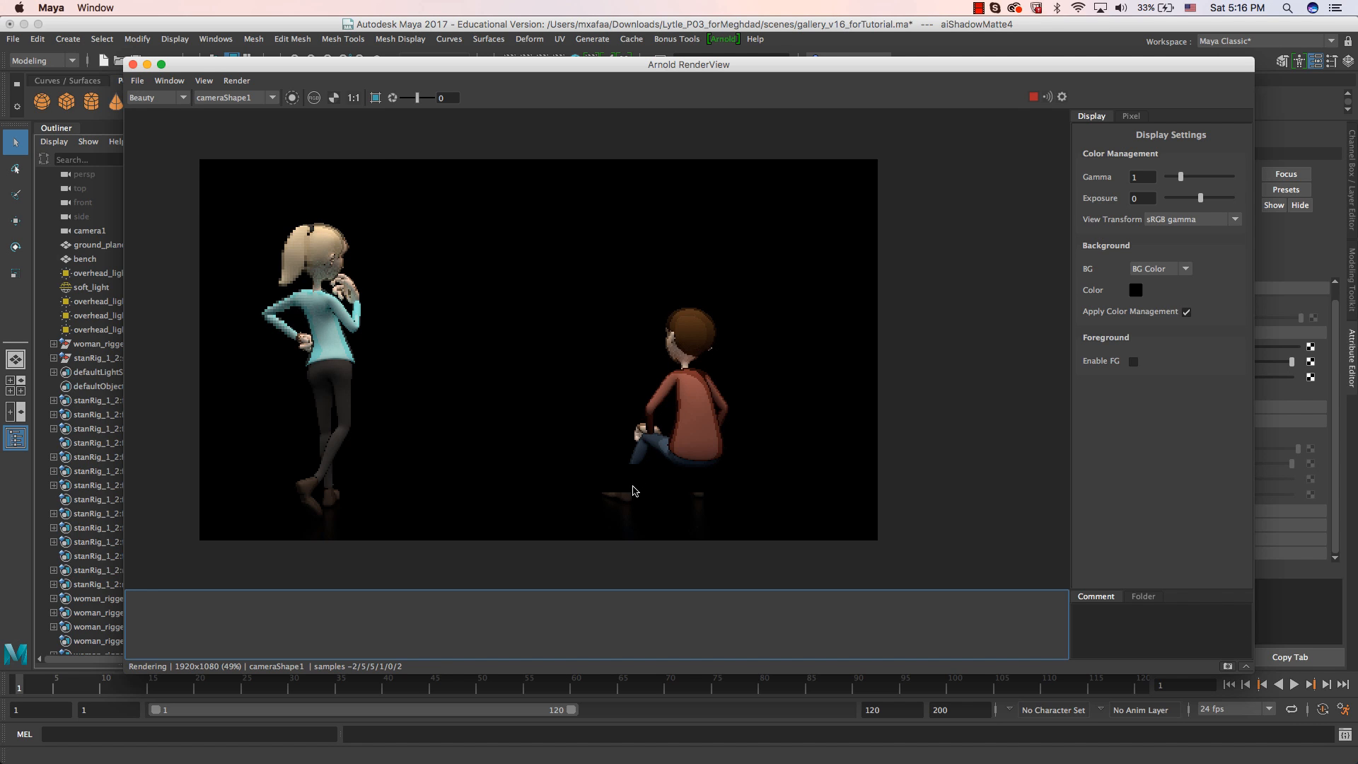
pyautogui.click(333, 99)
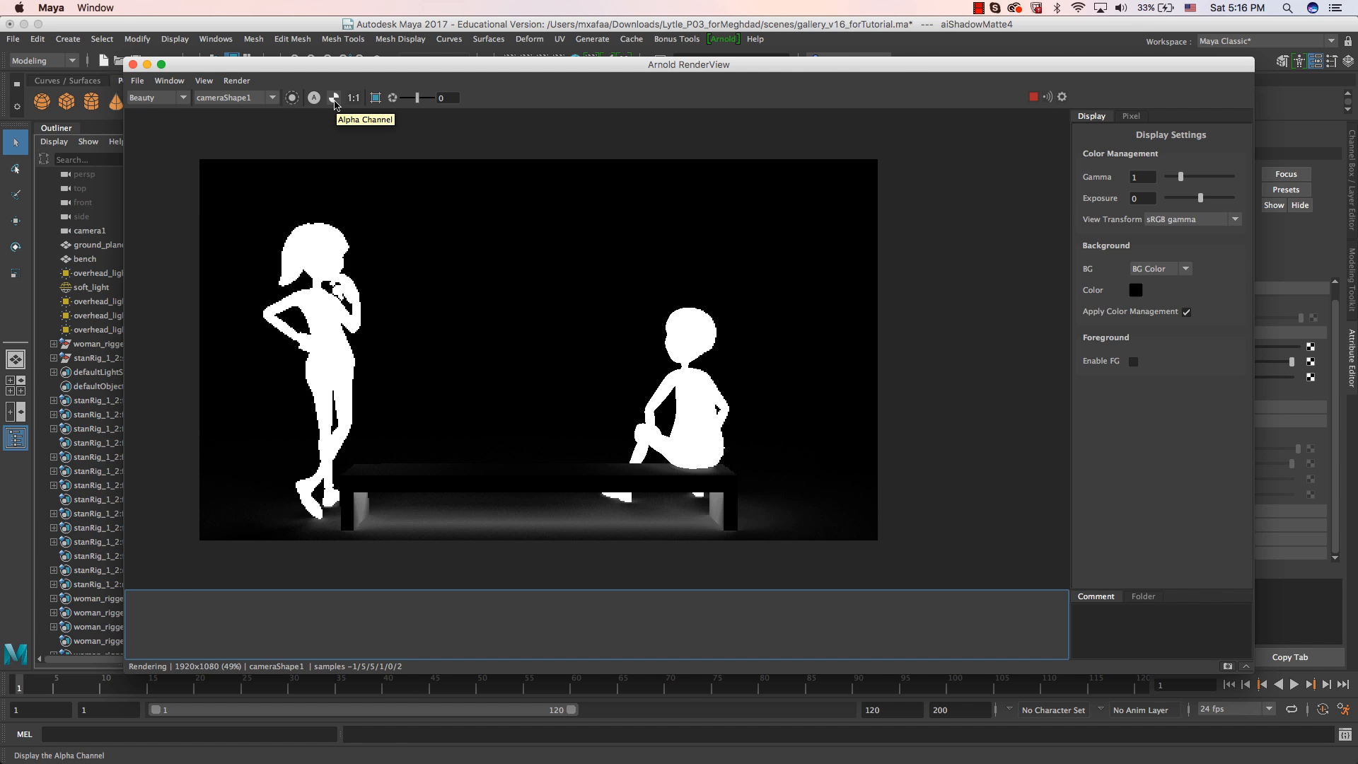
pyautogui.click(333, 99)
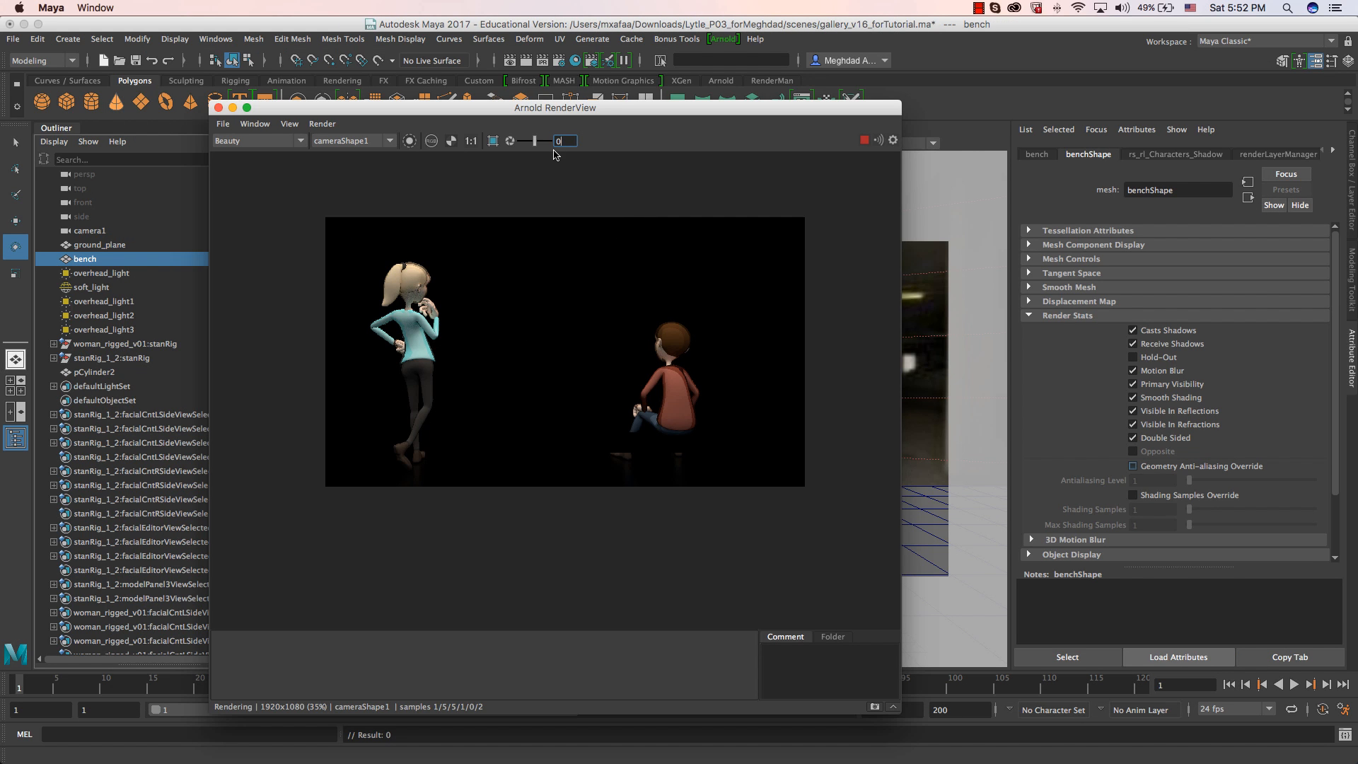
pyautogui.moveTo(561, 112); pyautogui.dragTo(542, 74)
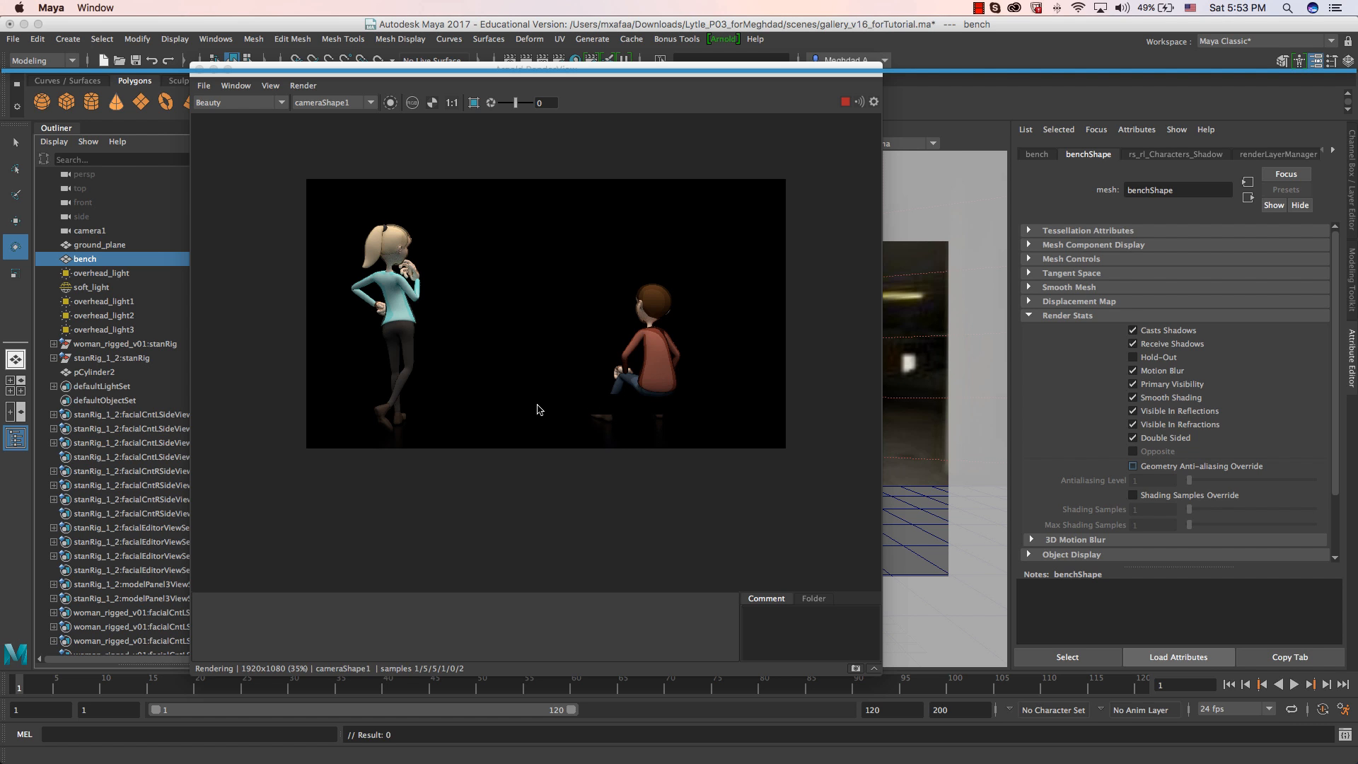
# Show the Beauty render's alpha channel and inspect the bench and ground plane collections with their shader overrides in the rl_Characters_Beauty layer.
pyautogui.click(431, 103)
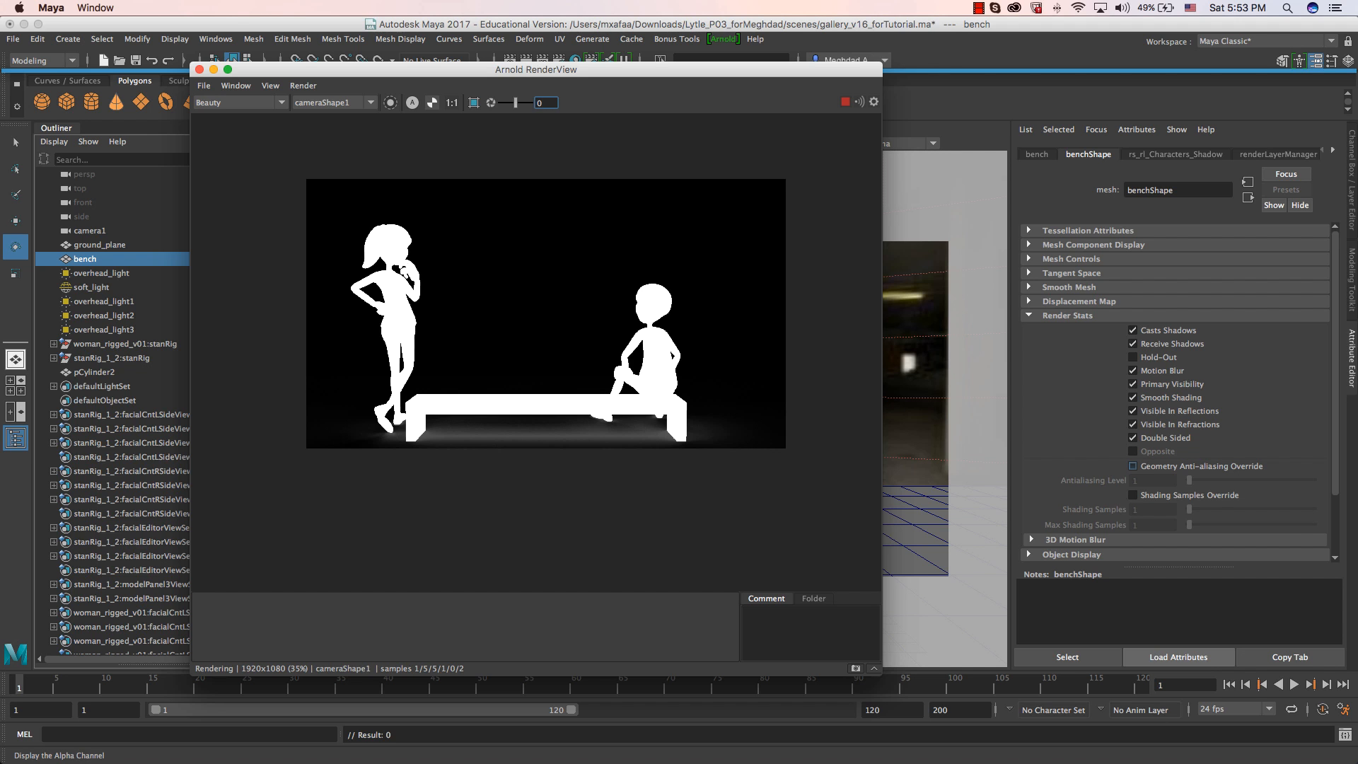
pyautogui.moveTo(1357, 166); pyautogui.dragTo(747, 151)
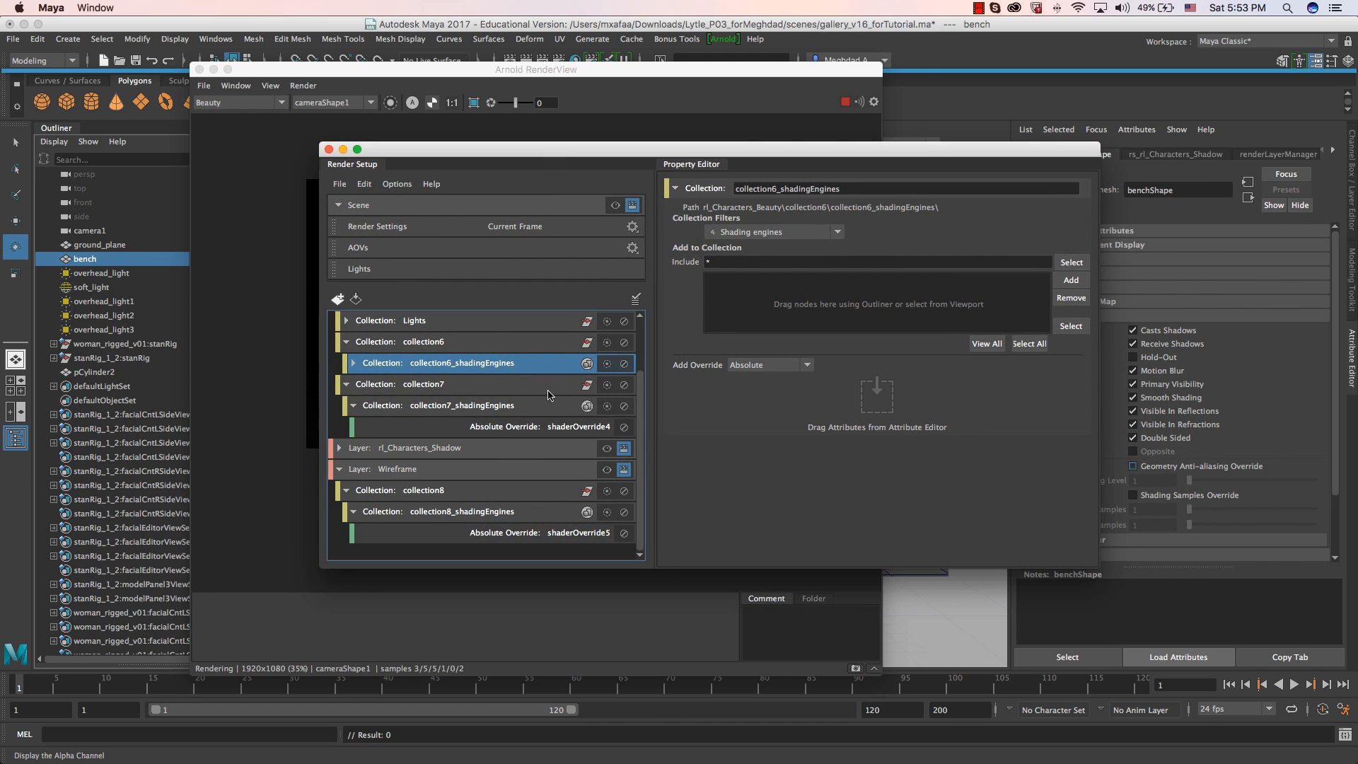
pyautogui.click(454, 405)
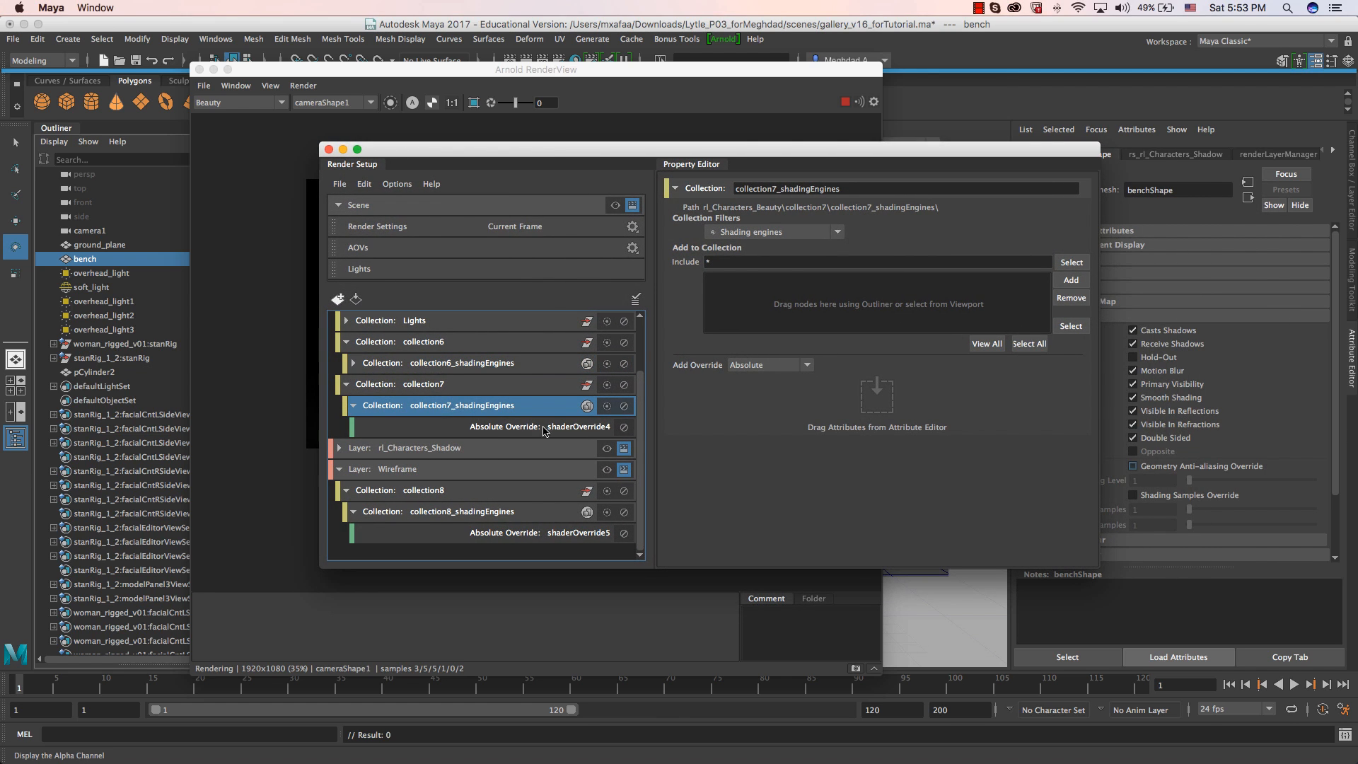
pyautogui.click(437, 387)
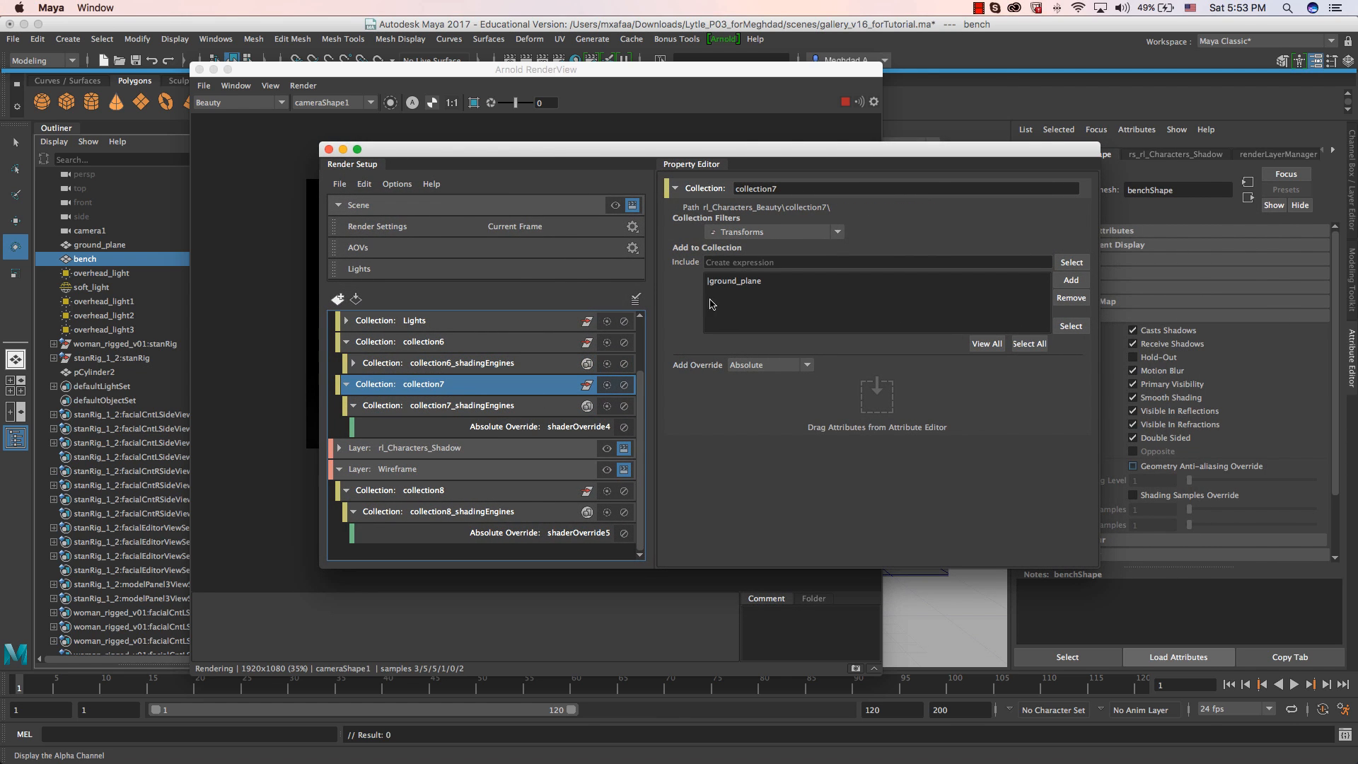
pyautogui.click(441, 347)
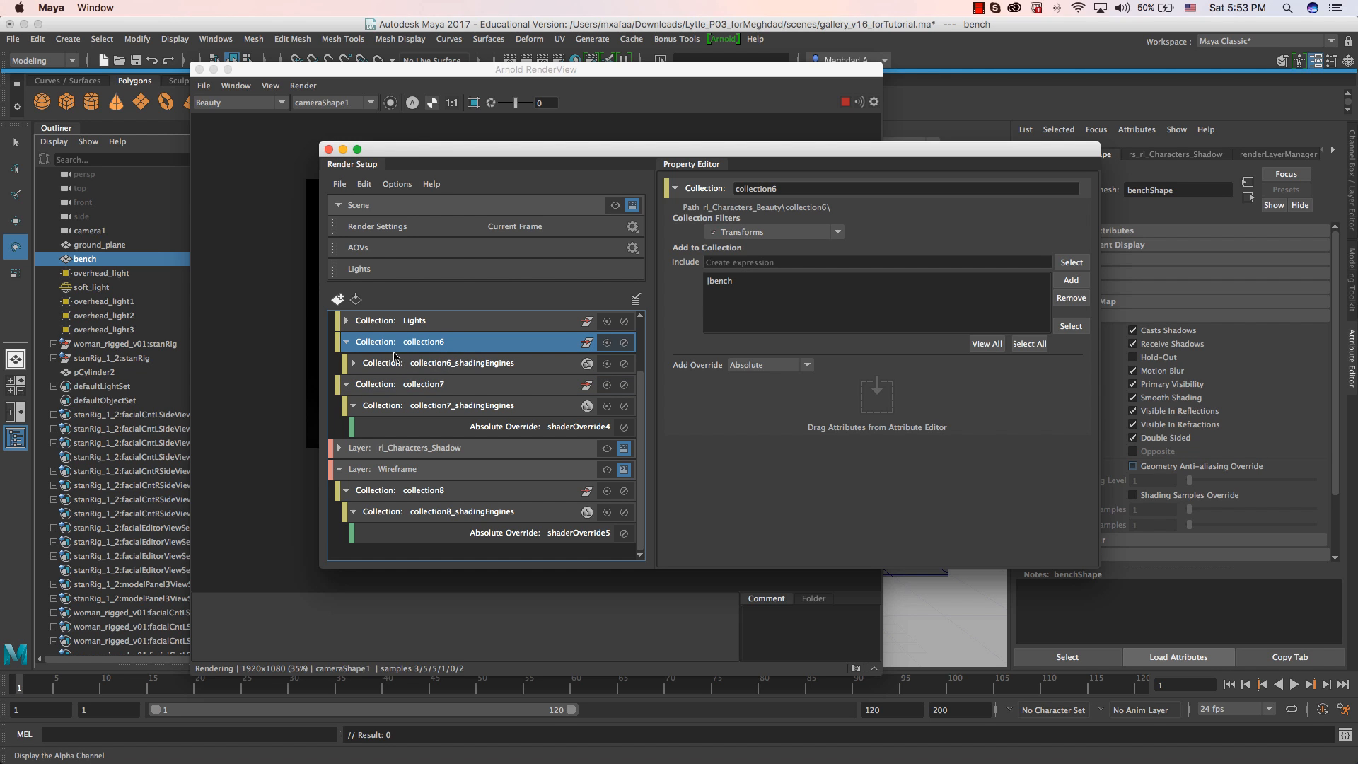
pyautogui.click(488, 365)
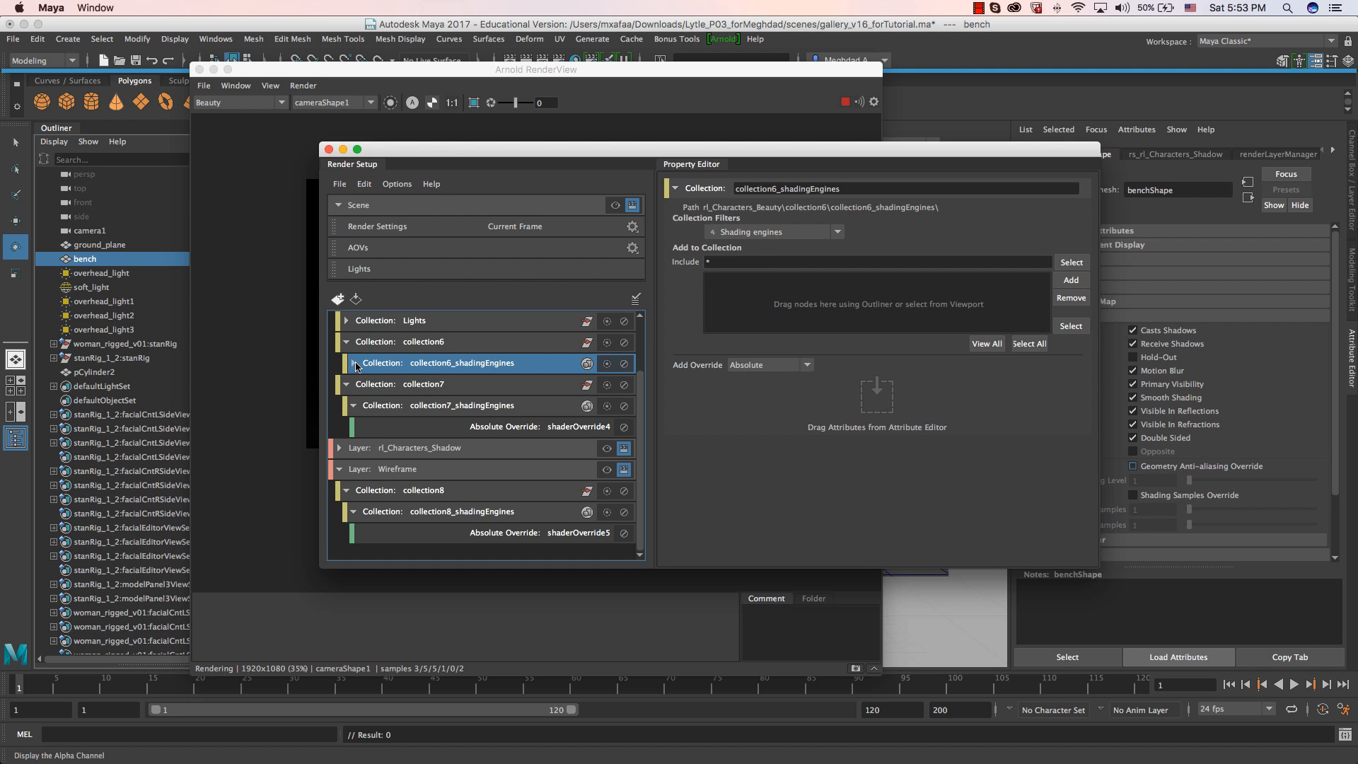
pyautogui.click(353, 362)
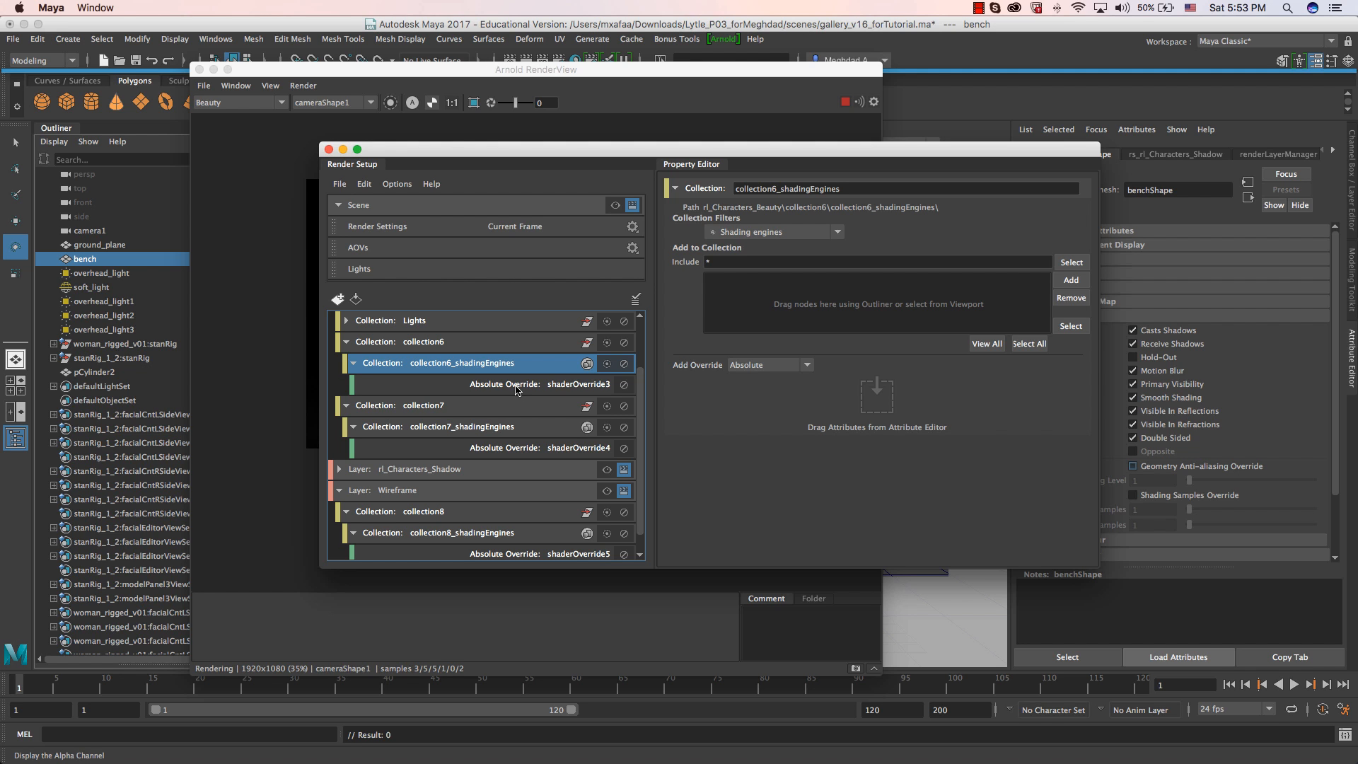
pyautogui.moveTo(497, 160); pyautogui.dragTo(944, 205)
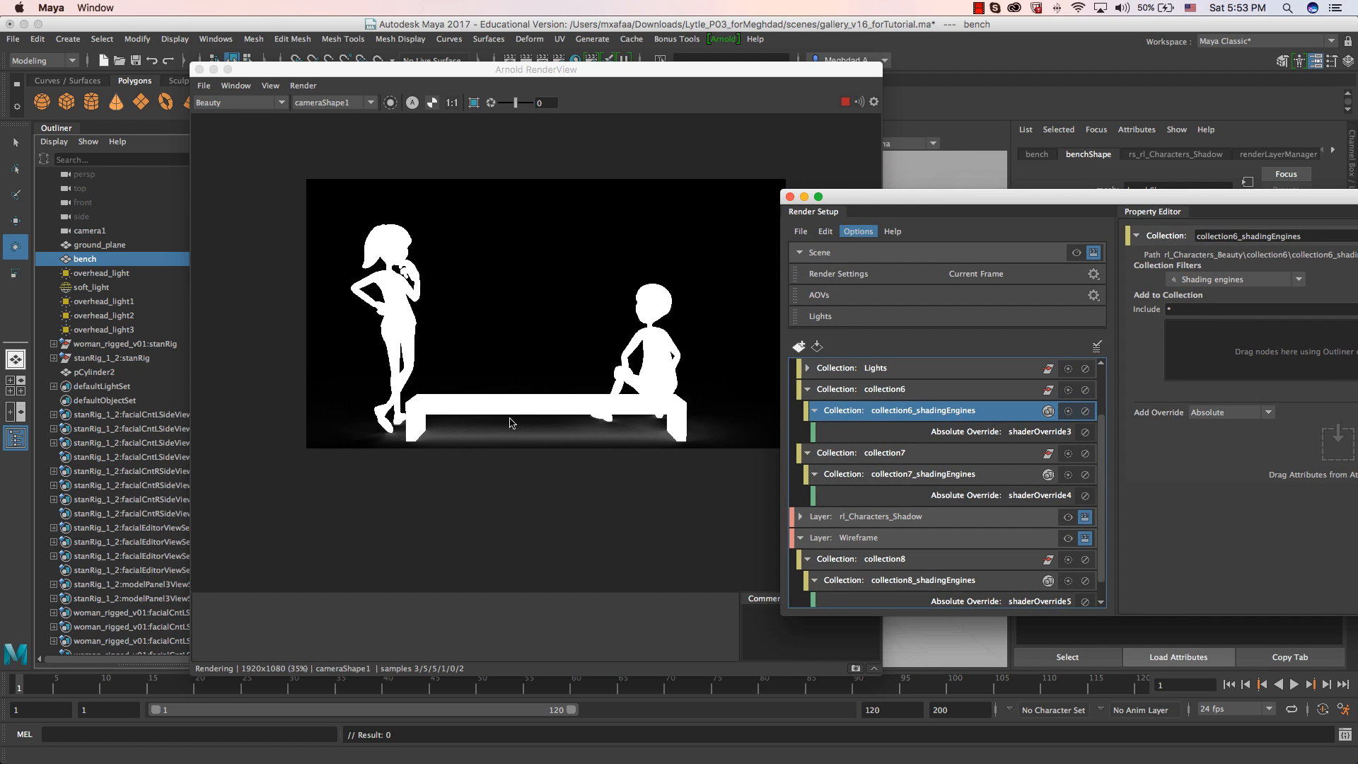
pyautogui.moveTo(901, 198); pyautogui.dragTo(1357, 218)
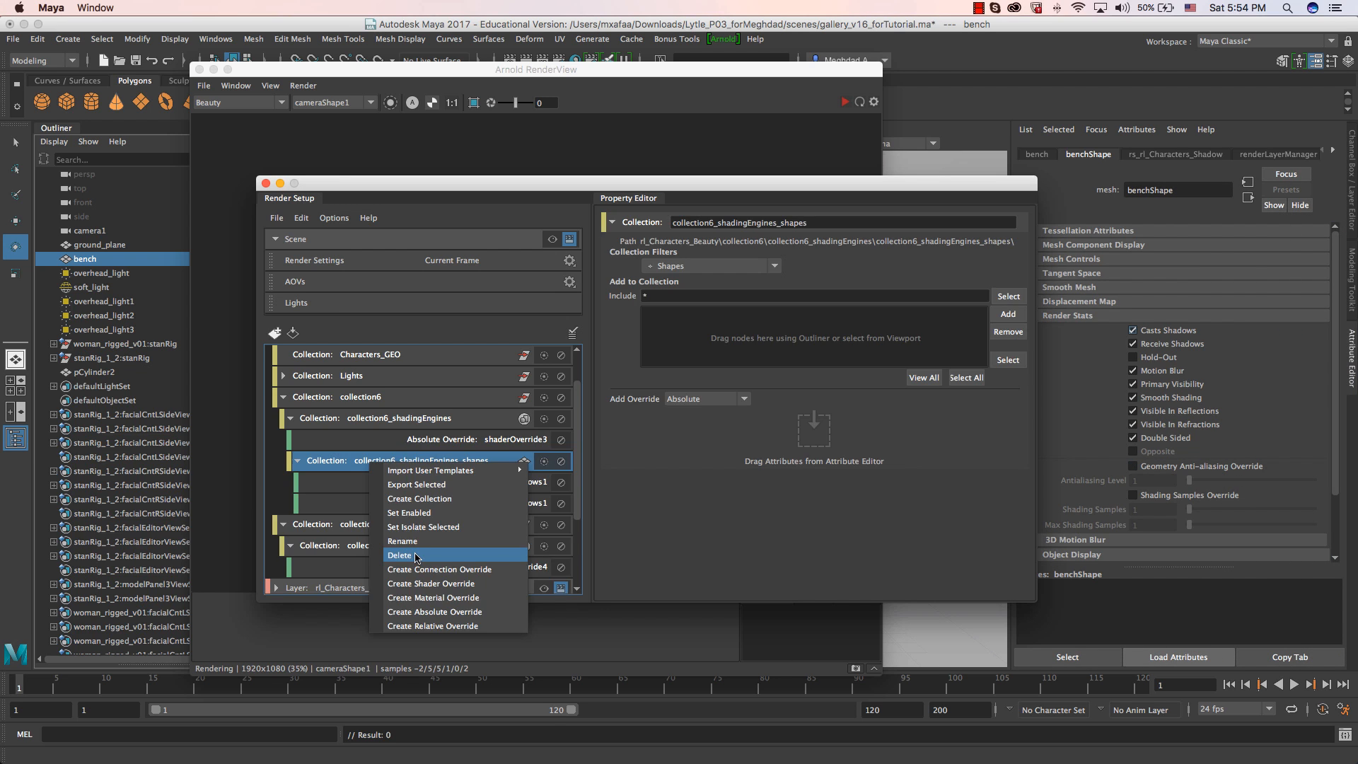
# Delete the nested collection6_shadingEngines_shapes collection, and create absolute overrides for the bench shape's Casts Shadows and Receive Shadows in rl_Characters_Beauty.
pyautogui.click(368, 396)
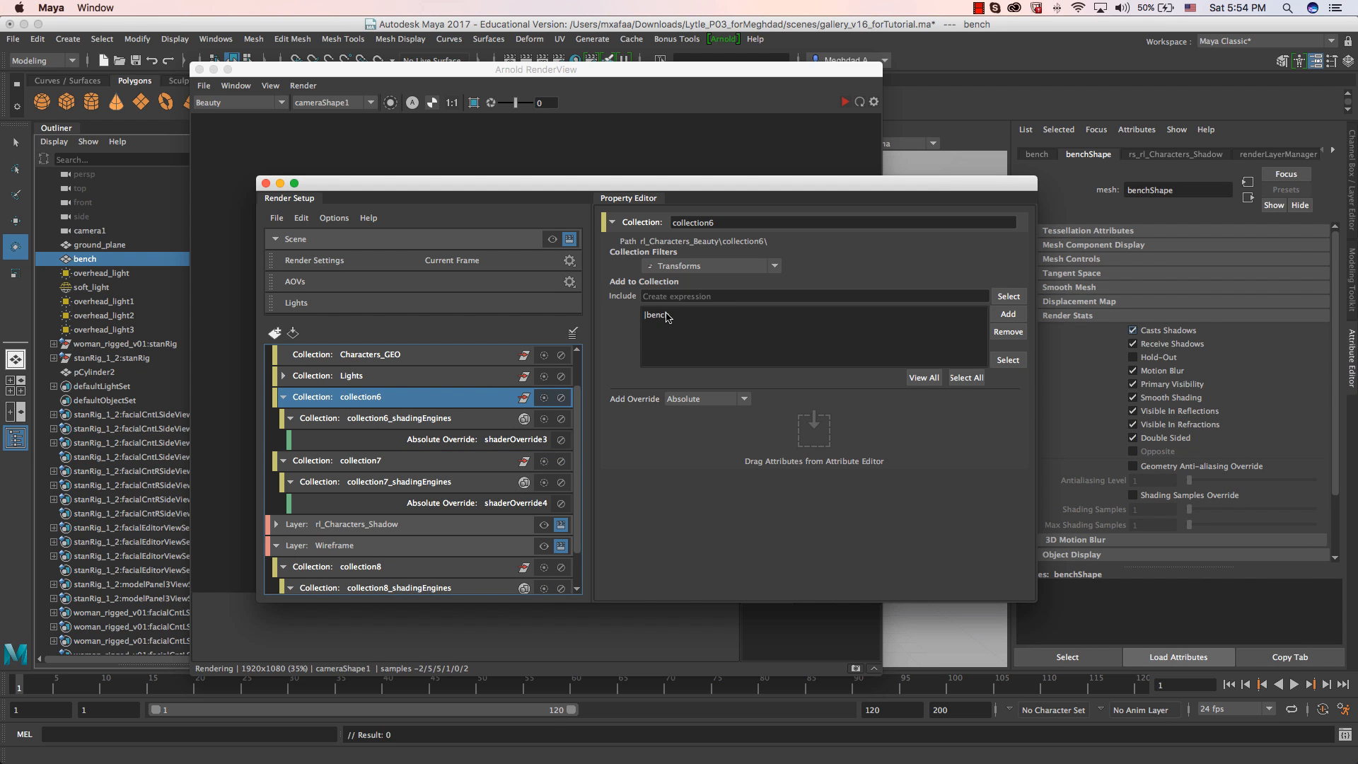
pyautogui.scroll(2, 426, 379)
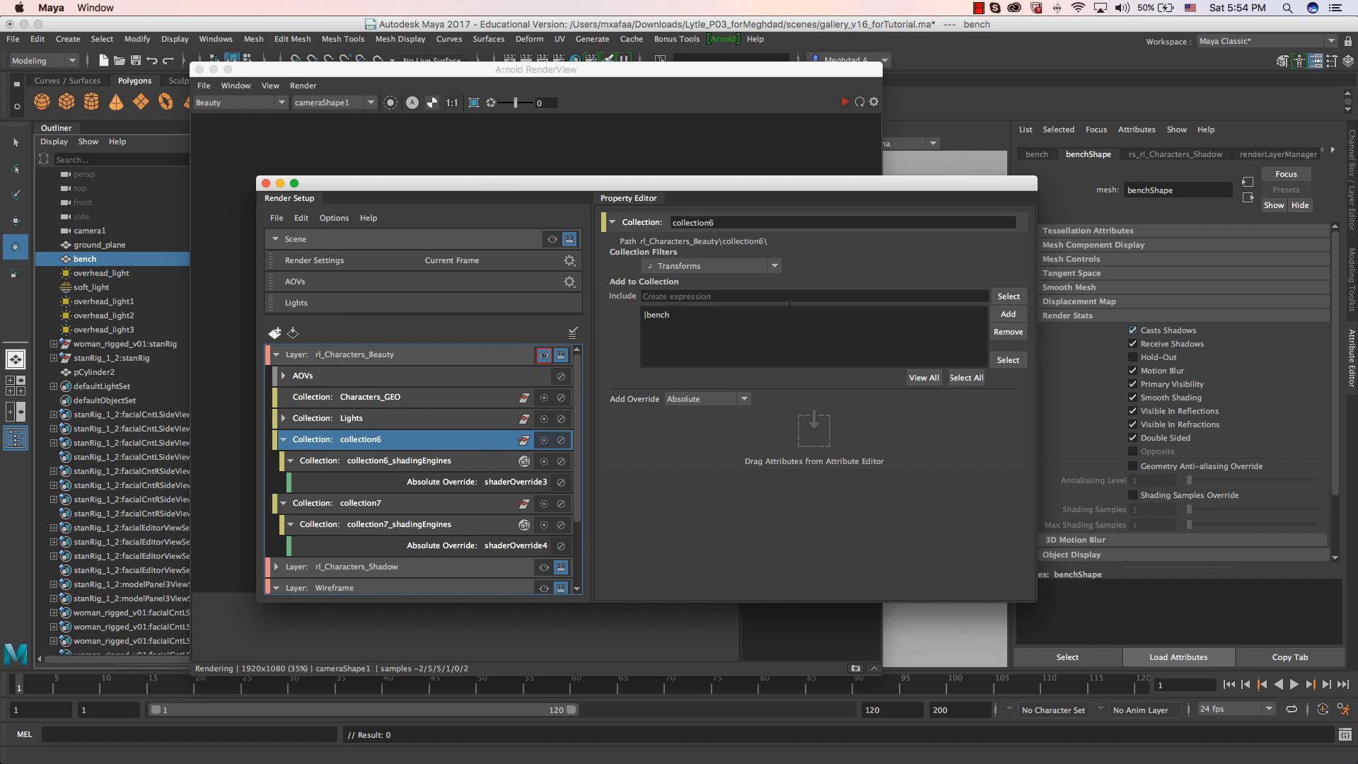
pyautogui.click(103, 263)
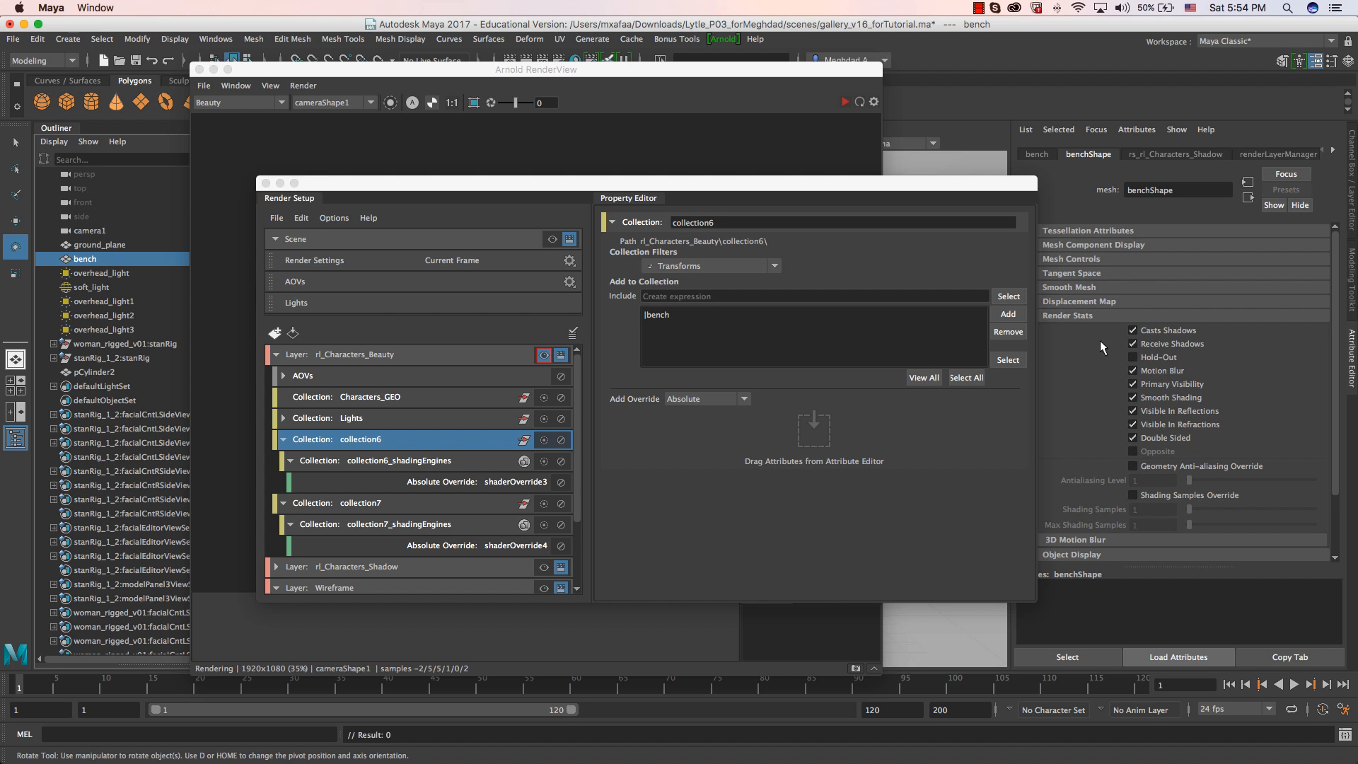
pyautogui.rightClick(1165, 333)
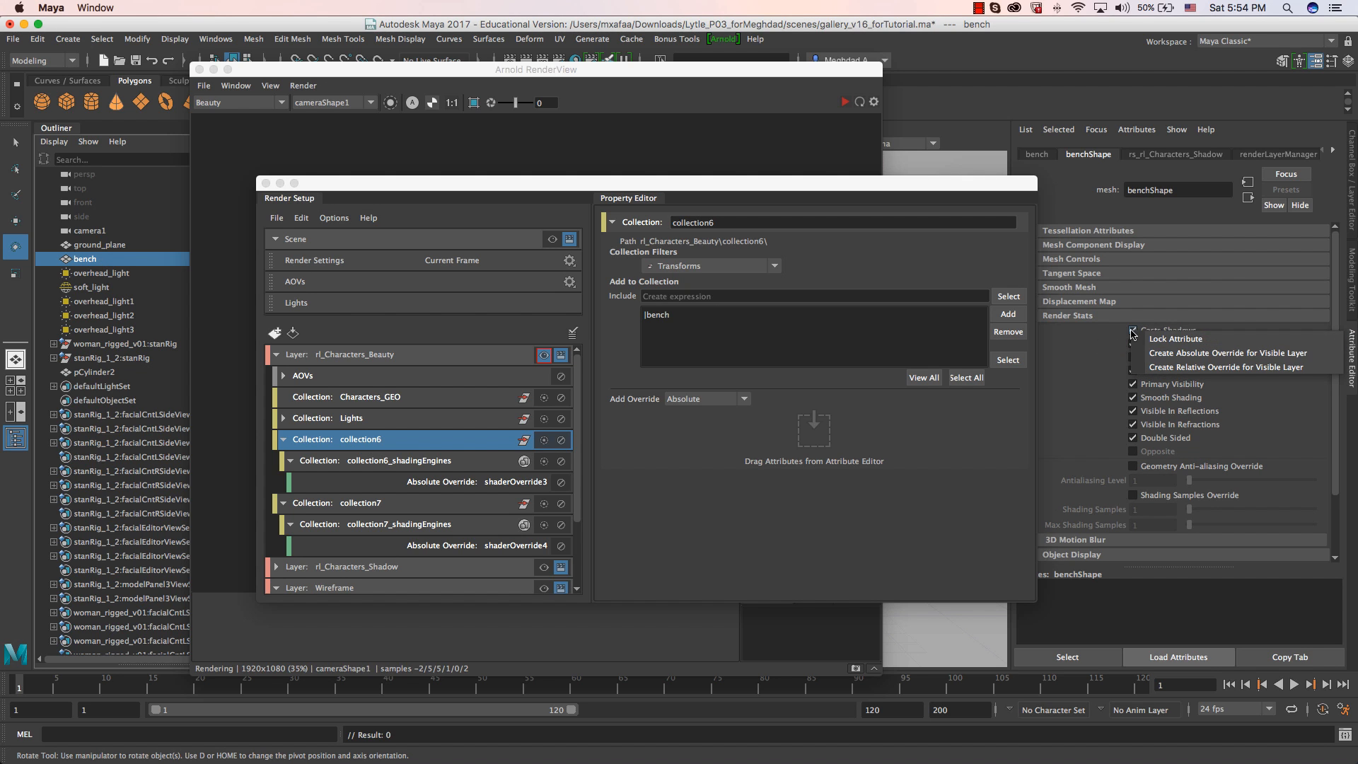
pyautogui.click(1168, 355)
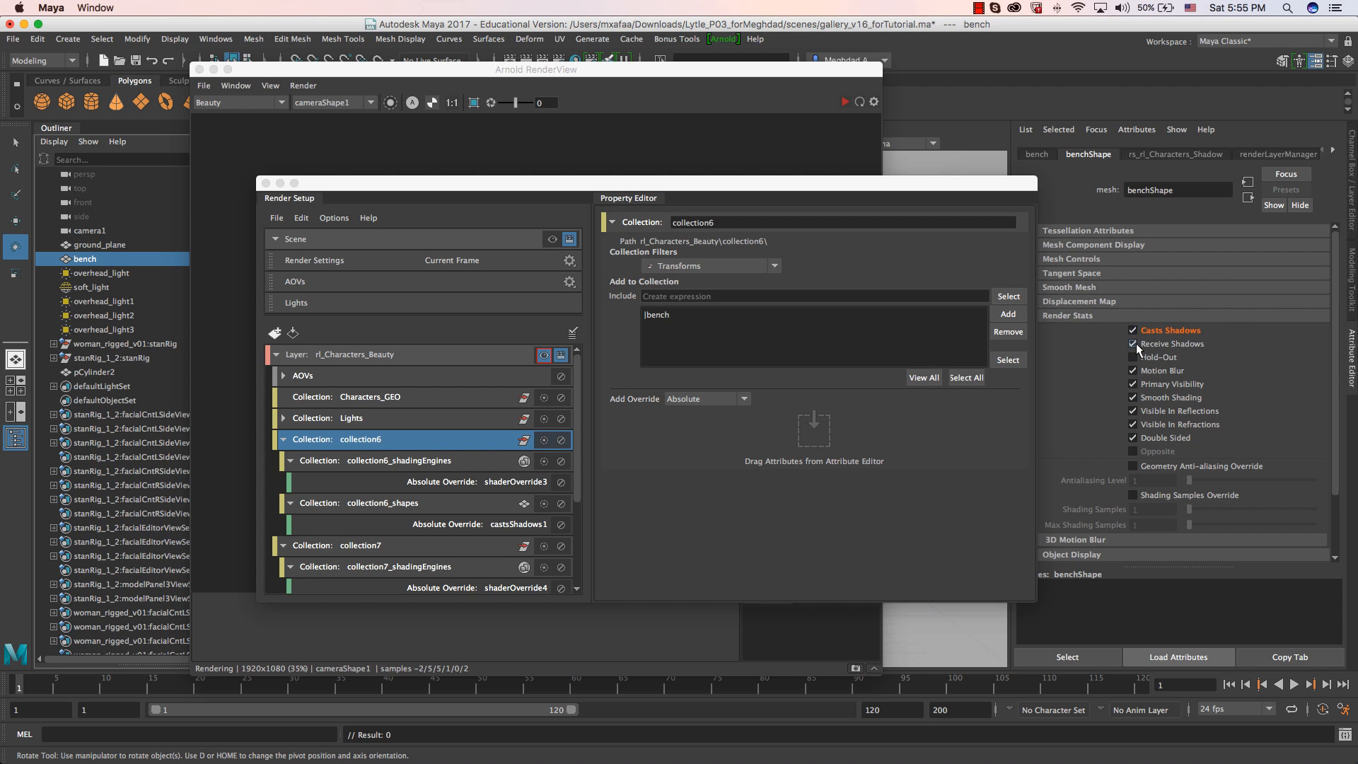
pyautogui.rightClick(1135, 343)
pyautogui.click(1177, 358)
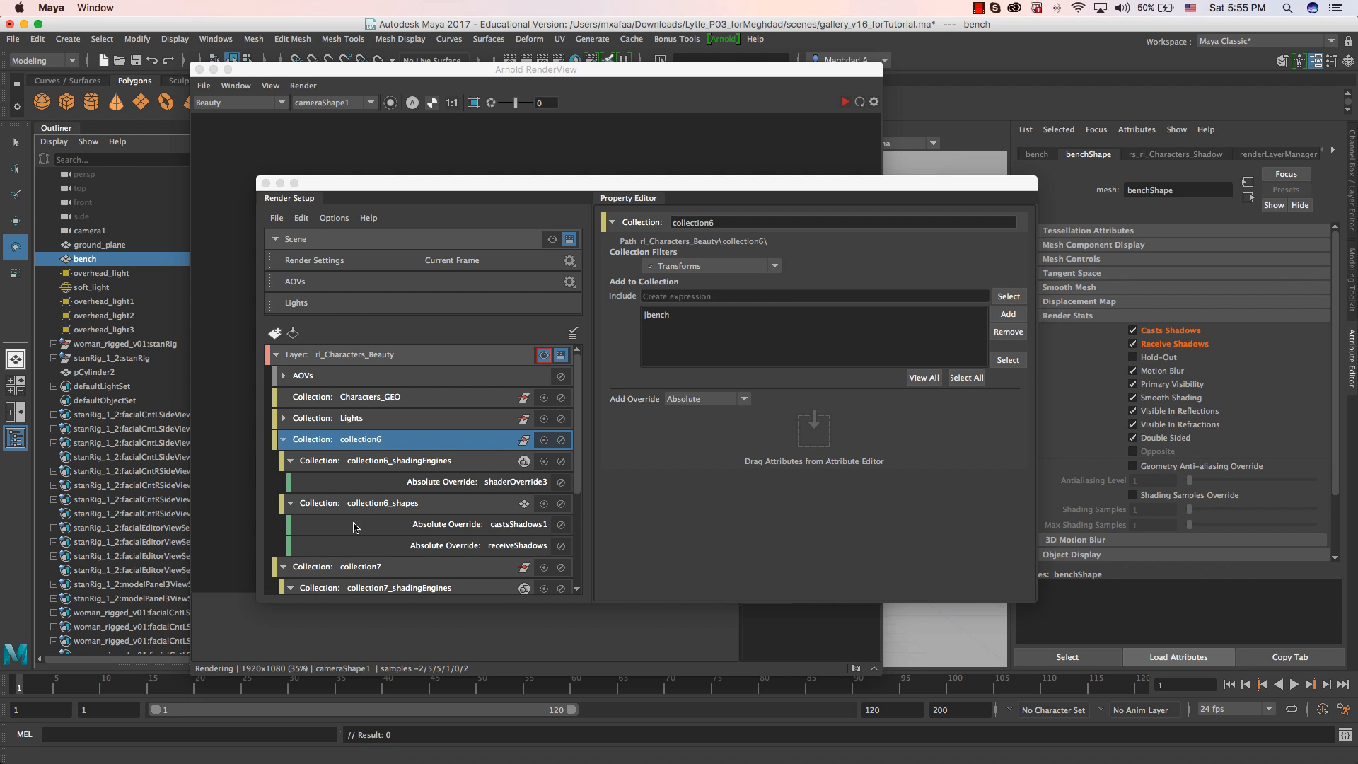
# Turn off Casts Shadows and Receive Shadows in the bench collection's two absolute overrides.
pyautogui.click(481, 524)
pyautogui.click(708, 253)
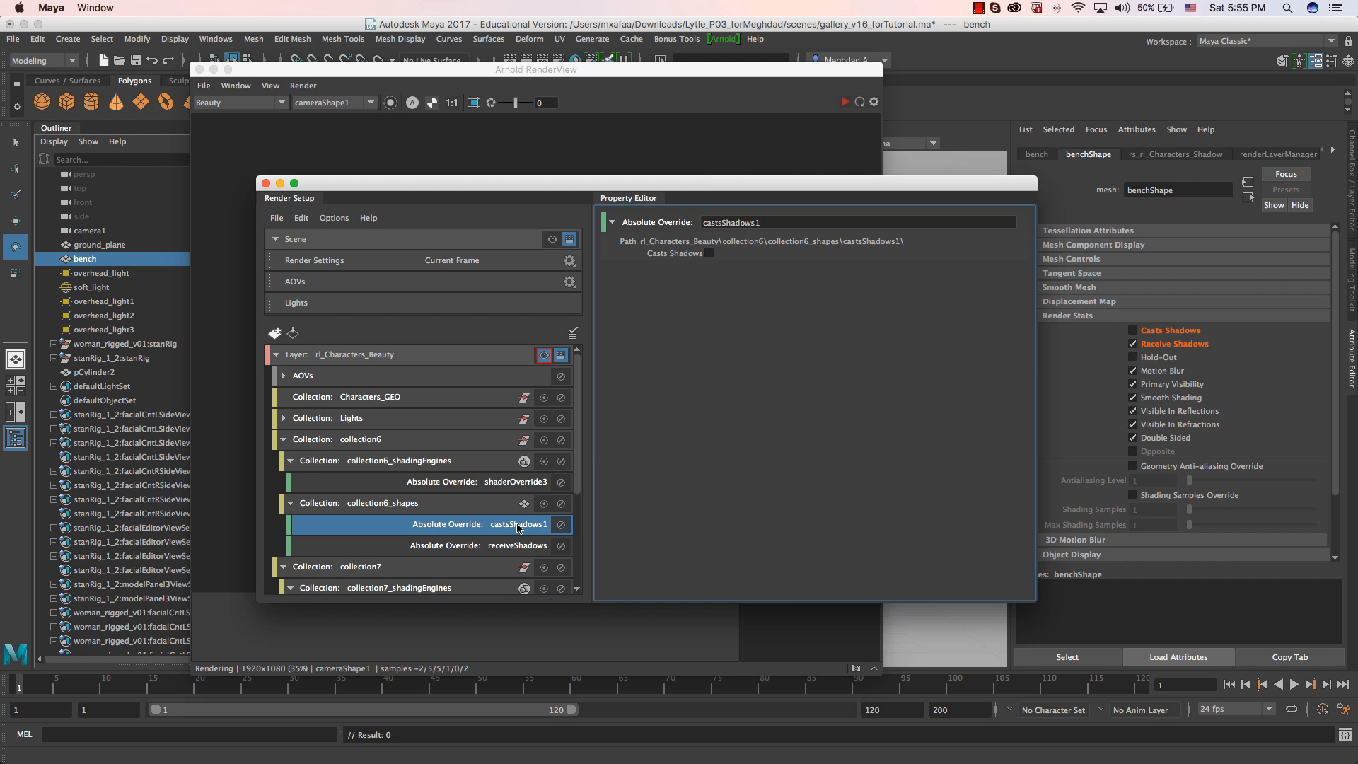
pyautogui.click(513, 545)
pyautogui.click(708, 253)
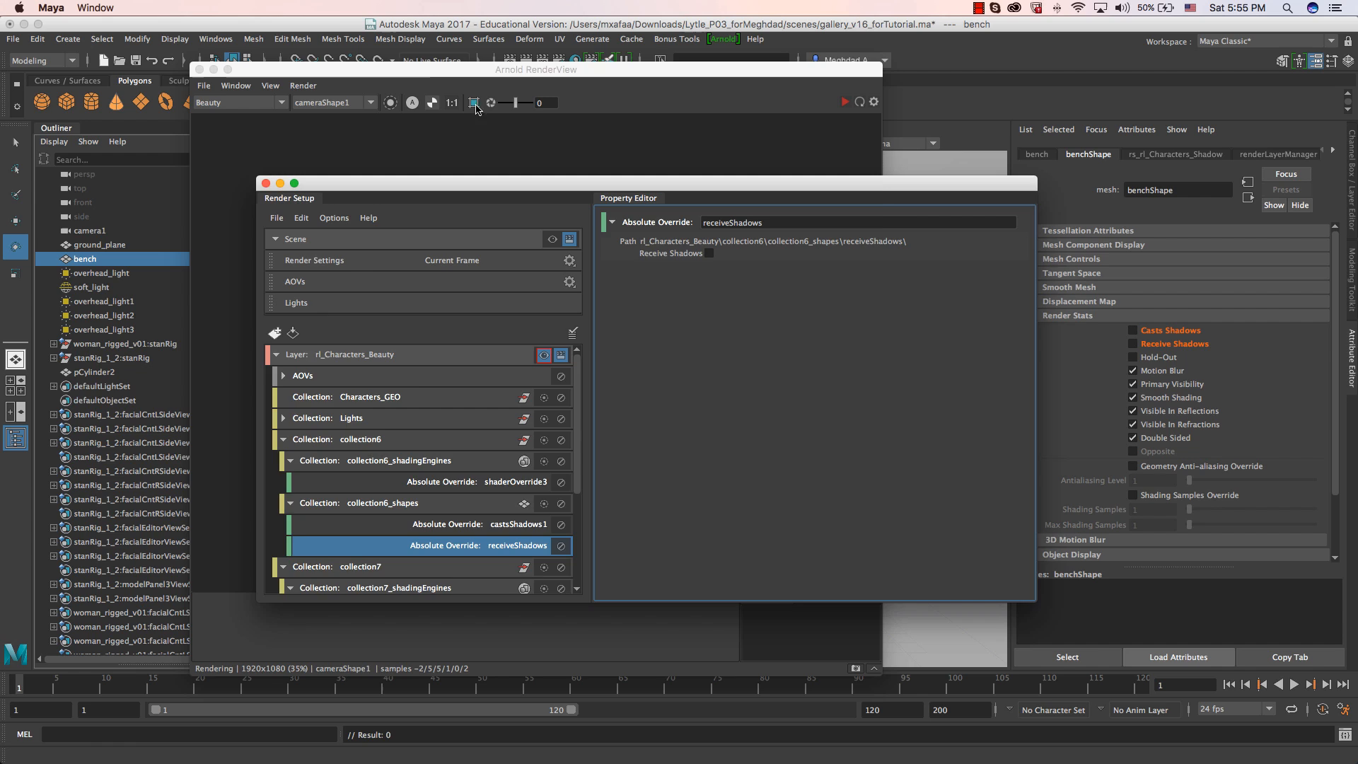
# Restart the Arnold render, check the alpha channel of the Beauty pass and return to the color display.
pyautogui.click(424, 70)
pyautogui.click(844, 102)
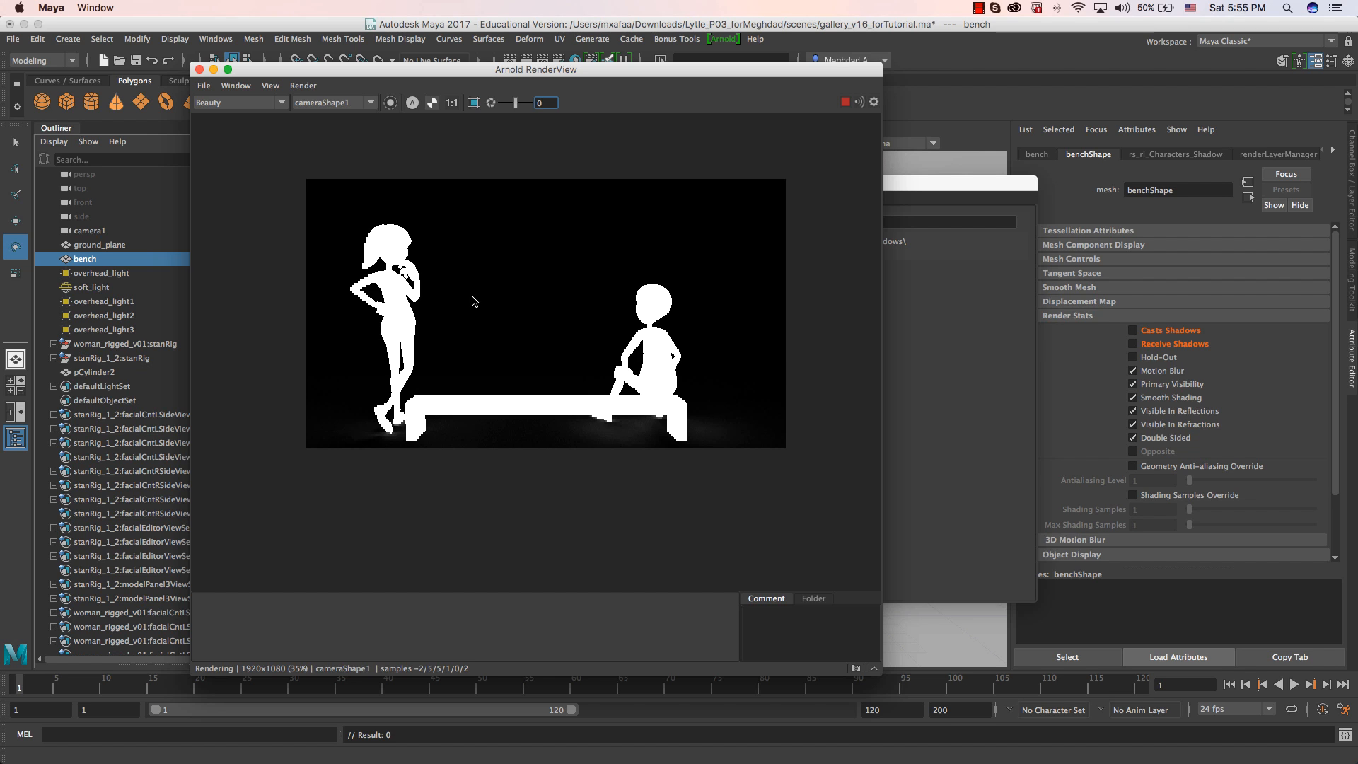
pyautogui.click(412, 102)
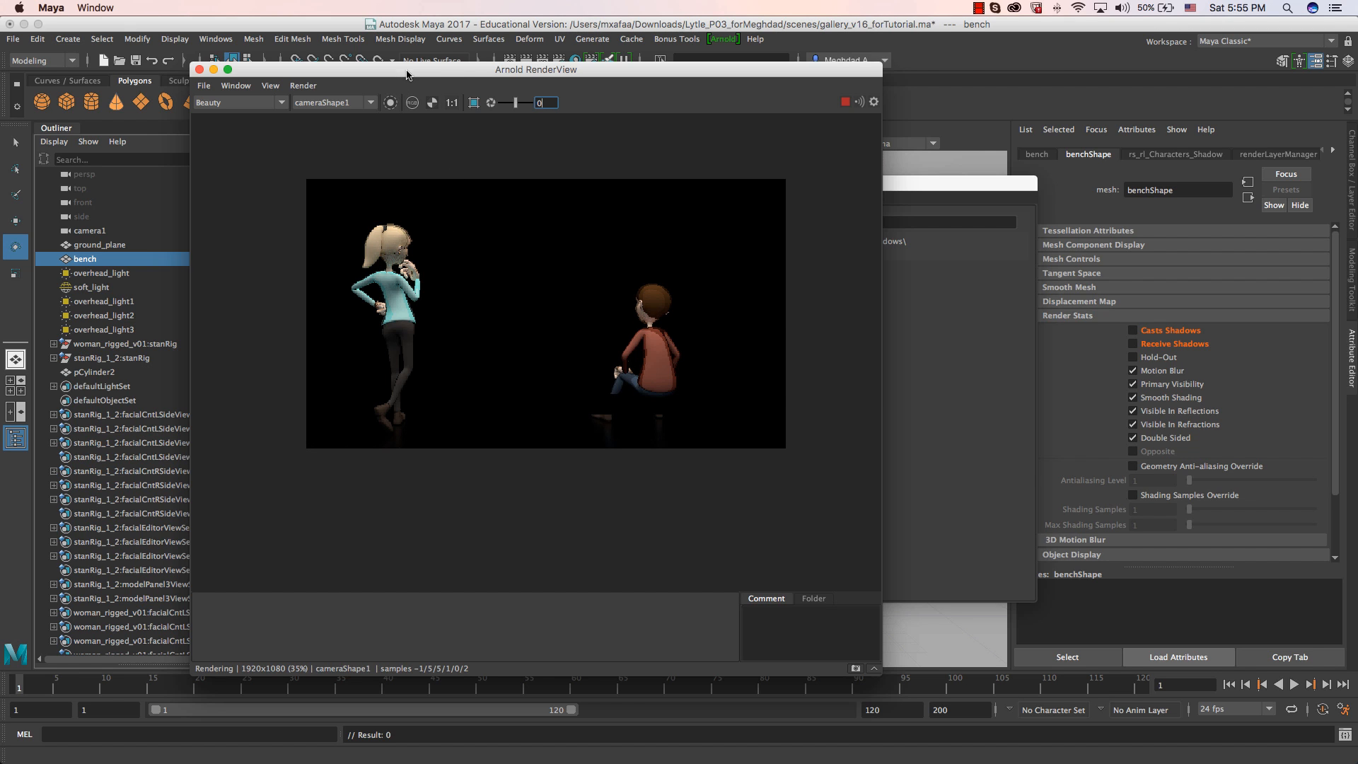
pyautogui.moveTo(407, 74); pyautogui.dragTo(520, 86)
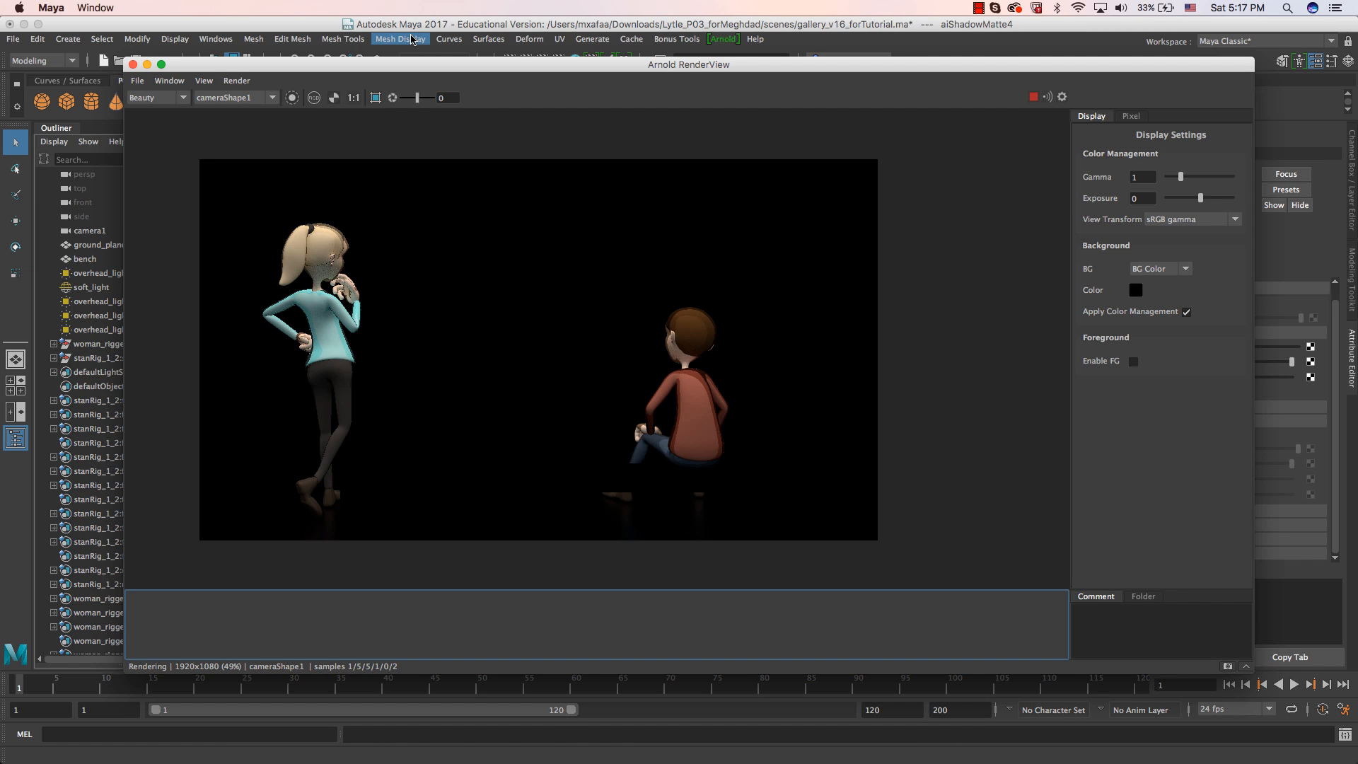
# Collapse the rl_Characters_Beauty layer and examine the characters' floor reflections in the Arnold Beauty render.
pyautogui.moveTo(400, 69); pyautogui.dragTo(1357, 113)
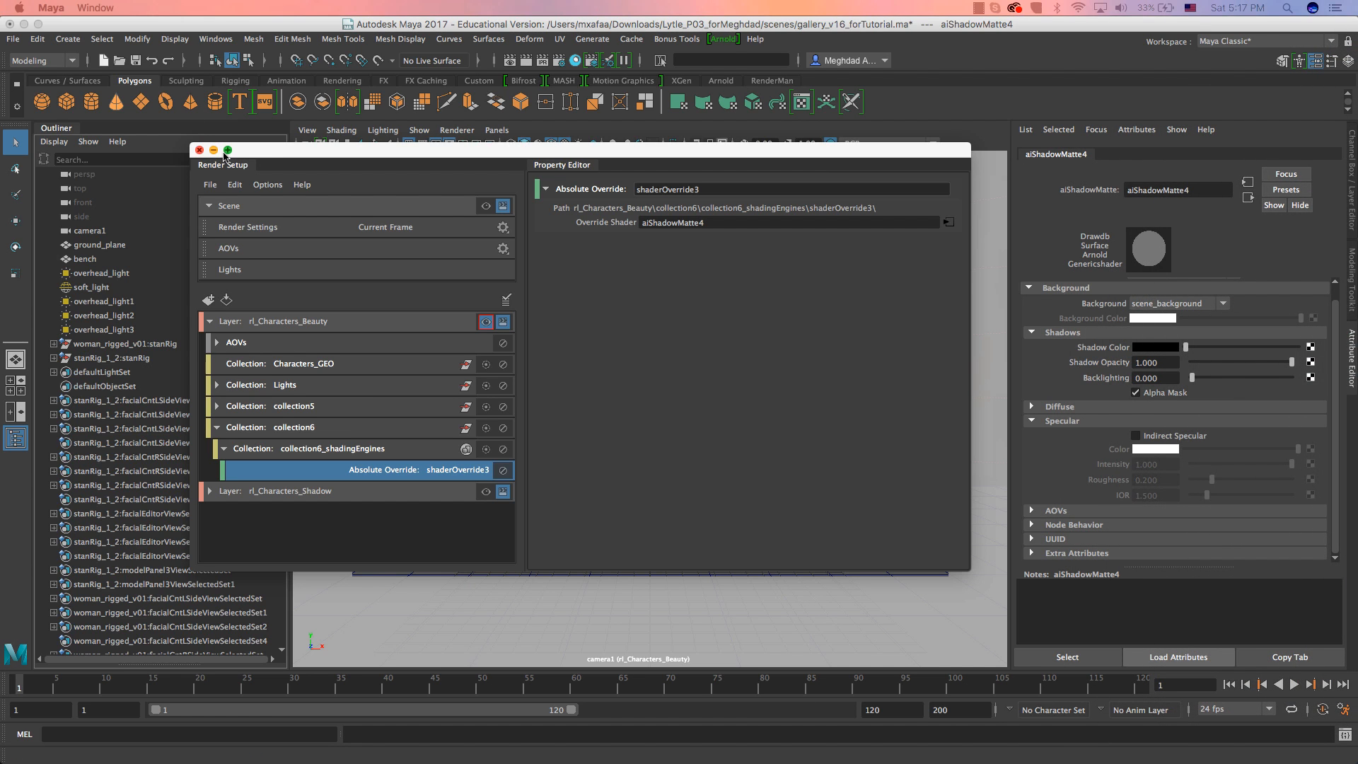
pyautogui.click(210, 321)
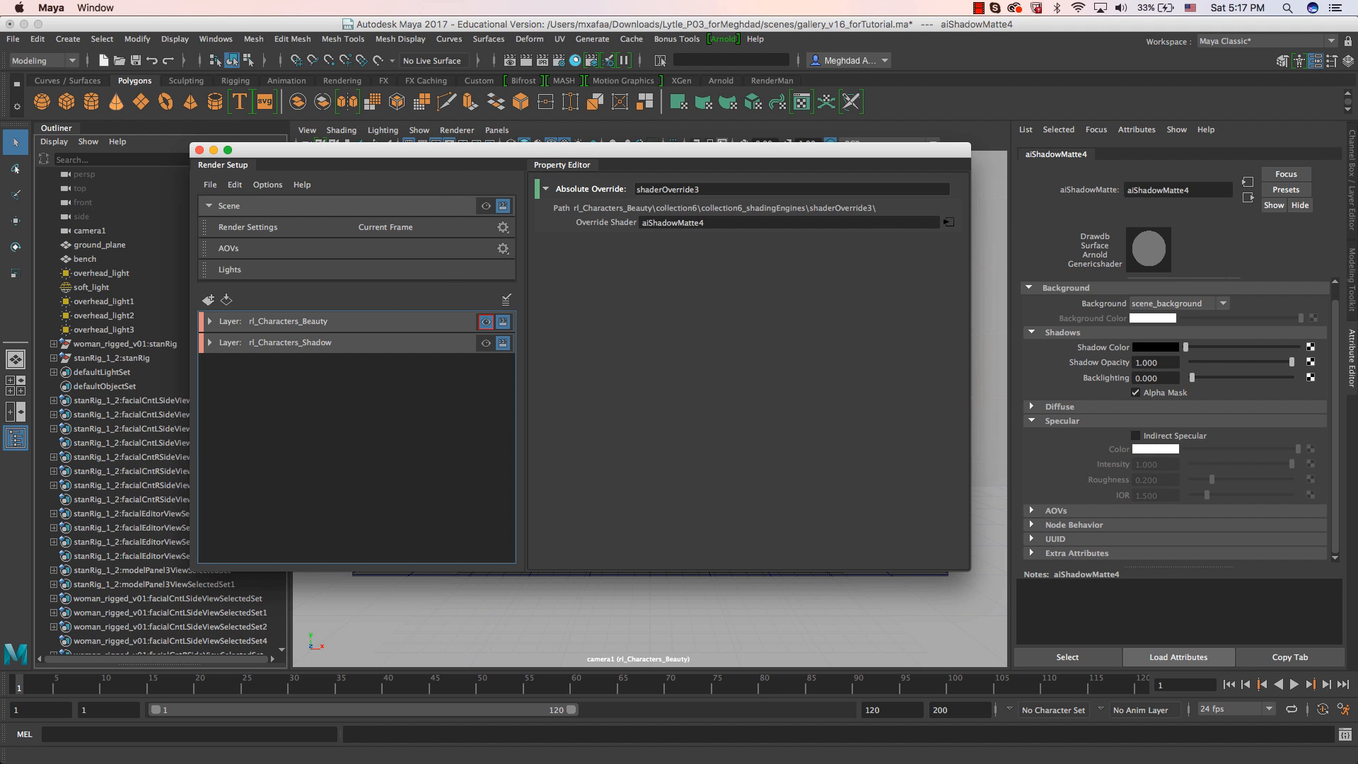
pyautogui.moveTo(1357, 117); pyautogui.dragTo(640, 94)
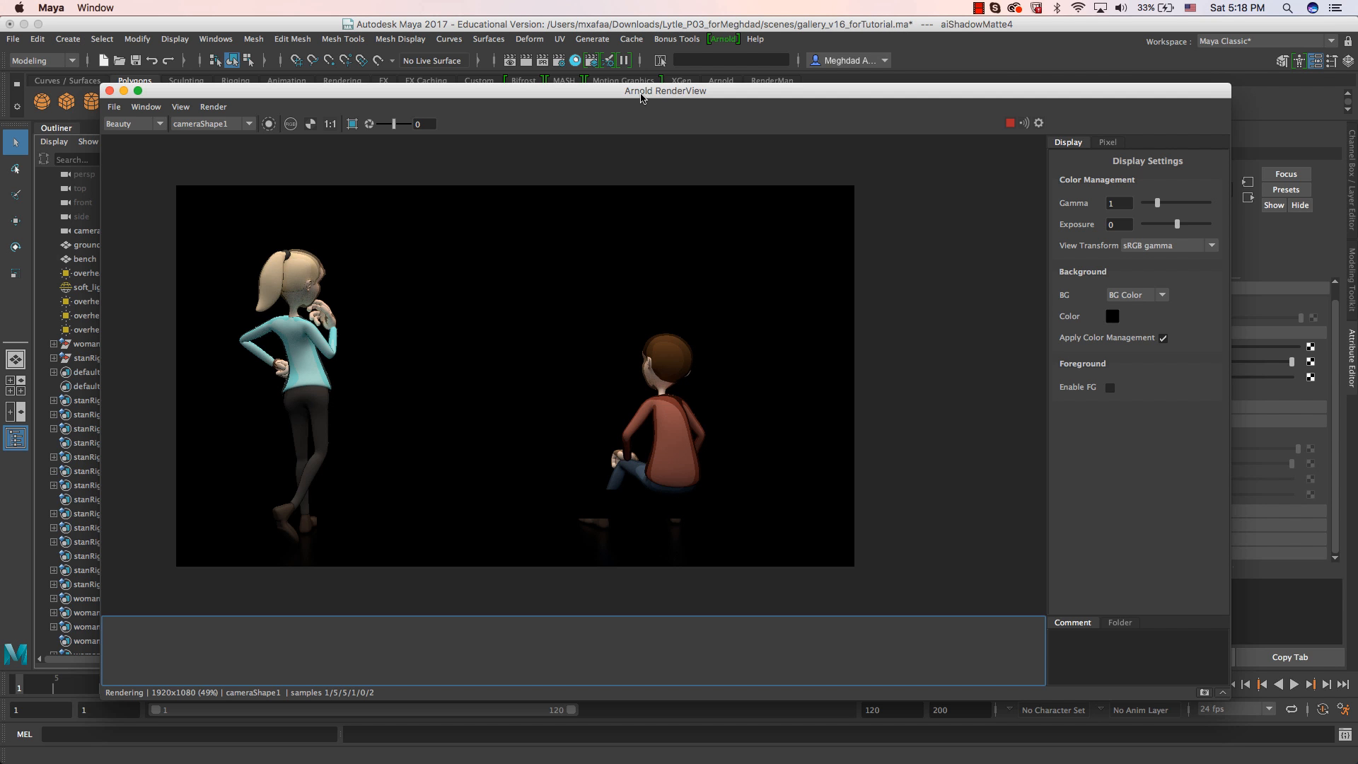
pyautogui.moveTo(657, 90); pyautogui.dragTo(693, 102)
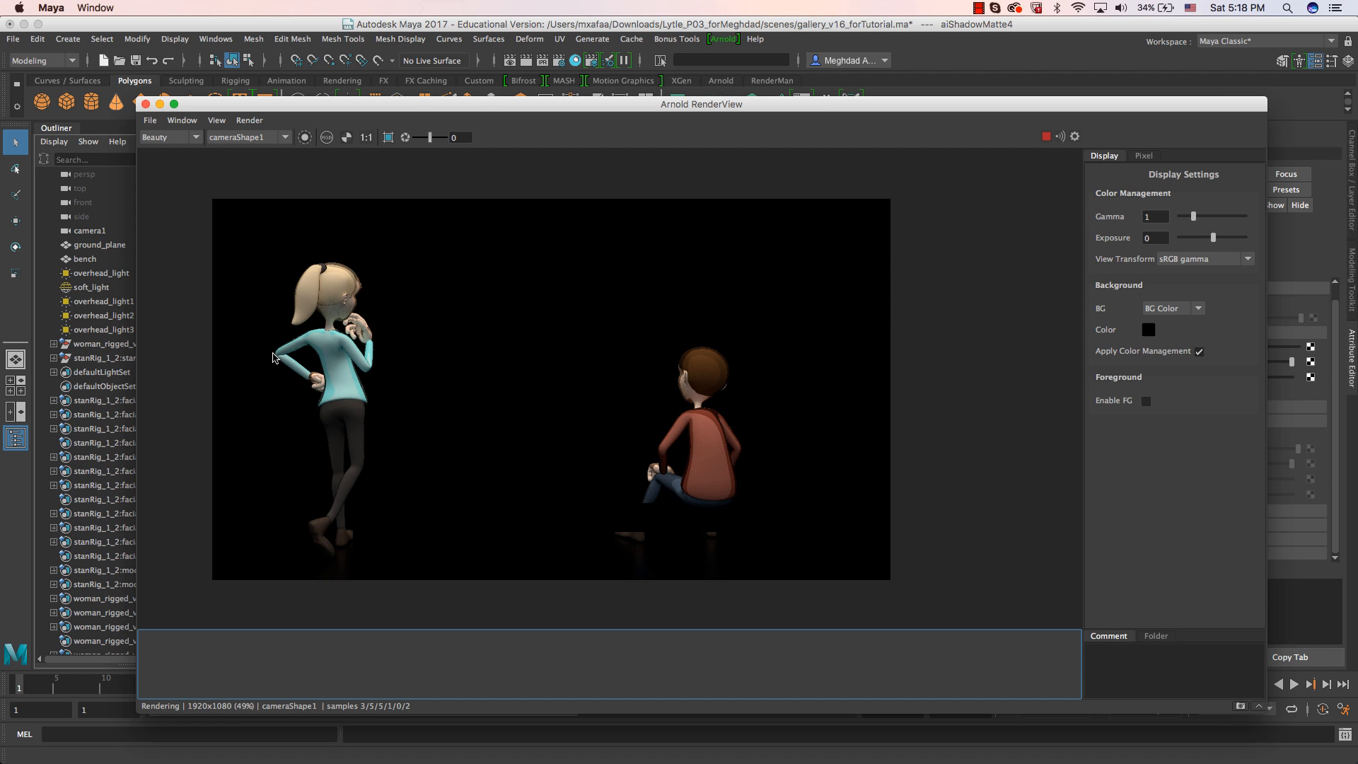
pyautogui.moveTo(415, 116); pyautogui.dragTo(791, 118)
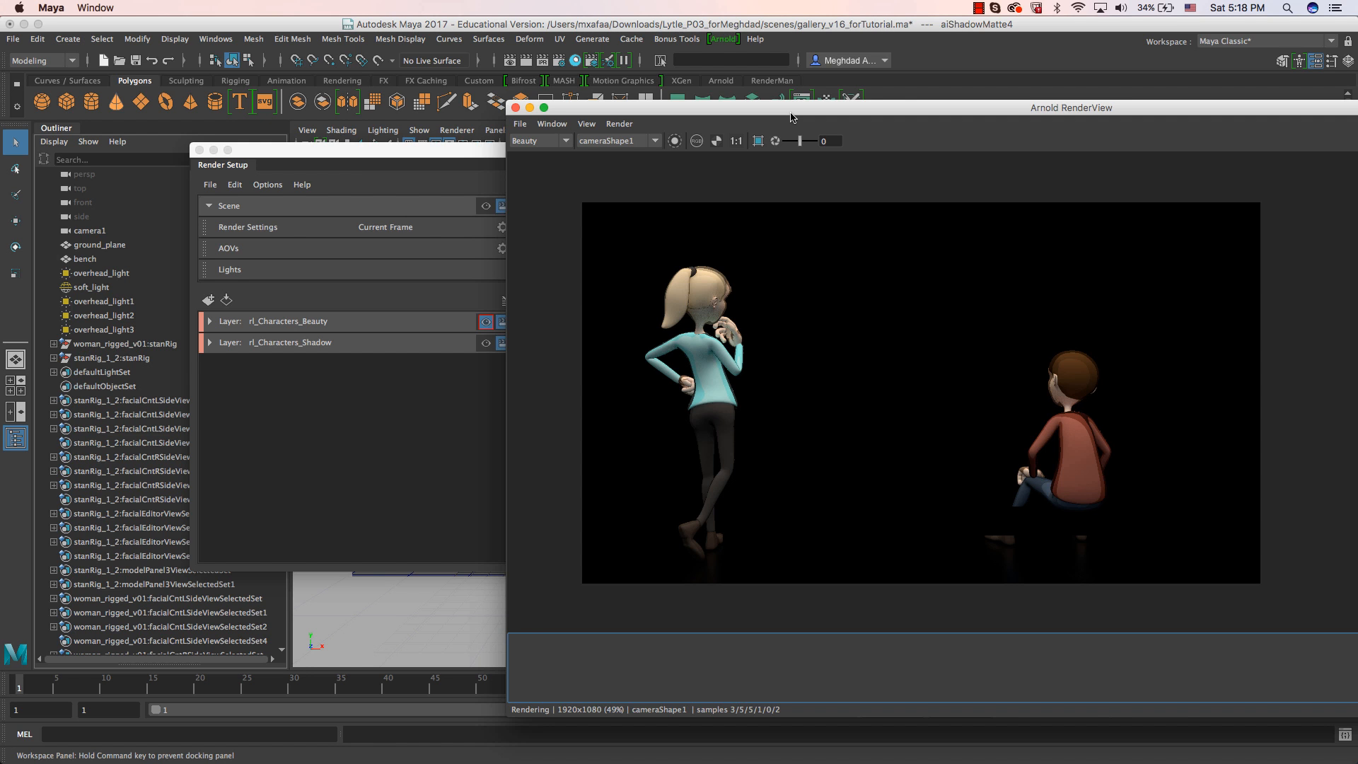
pyautogui.moveTo(791, 116); pyautogui.dragTo(406, 97)
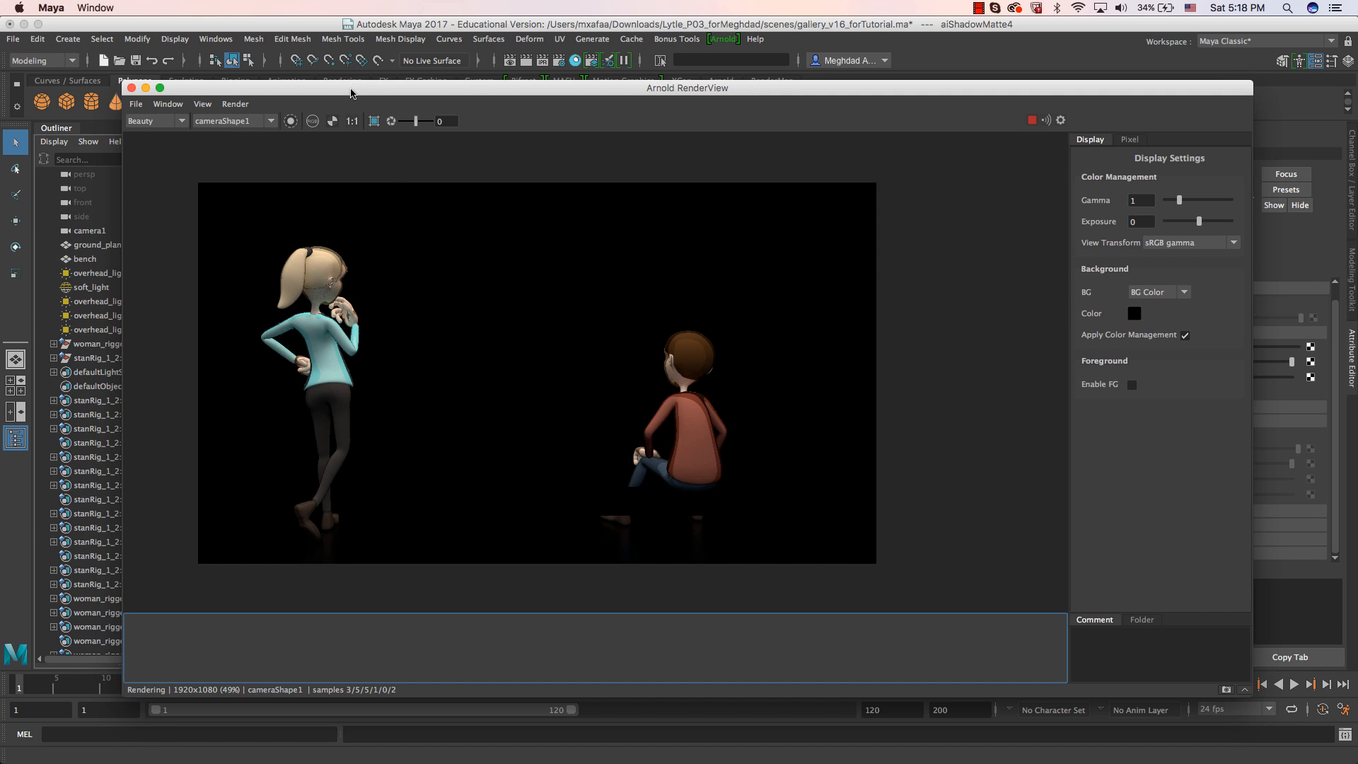
pyautogui.moveTo(357, 92); pyautogui.dragTo(544, 122)
pyautogui.click(302, 154)
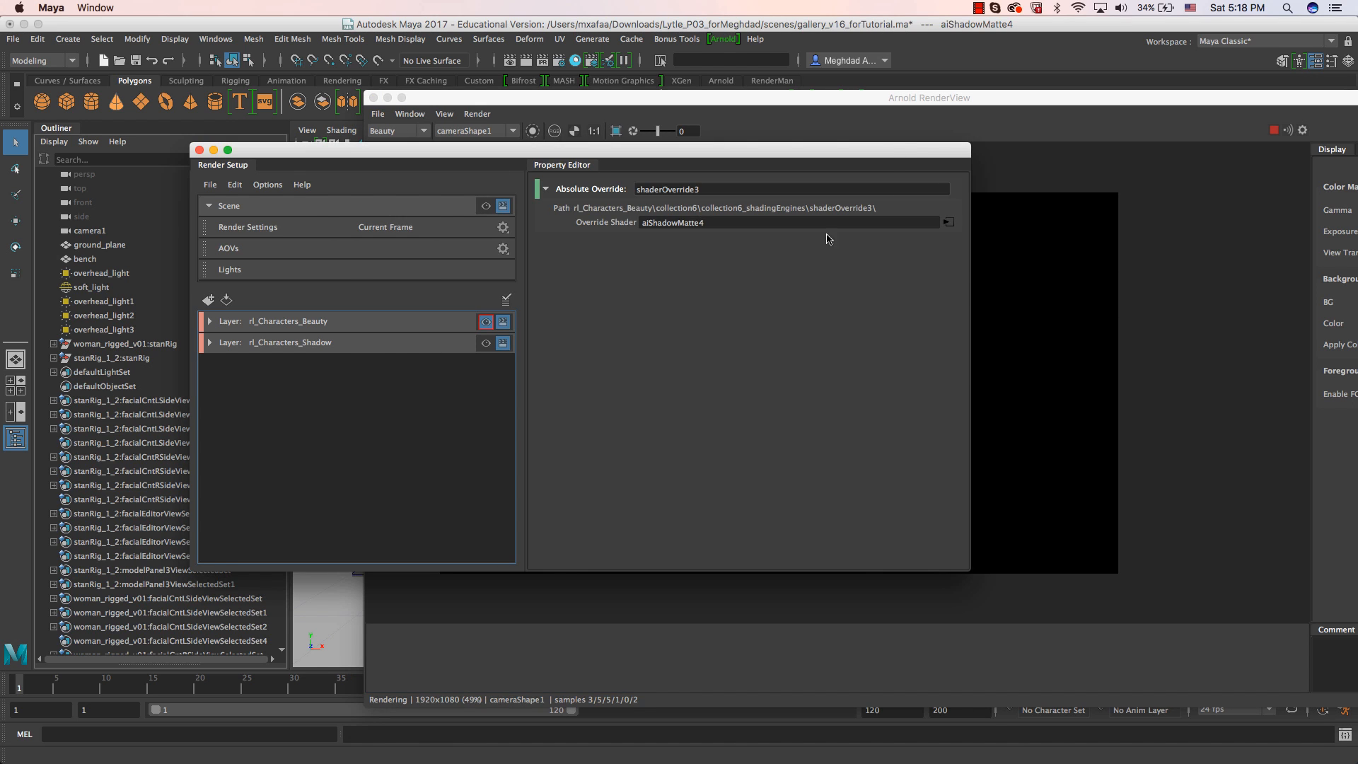
pyautogui.click(921, 104)
pyautogui.moveTo(921, 104); pyautogui.dragTo(791, 92)
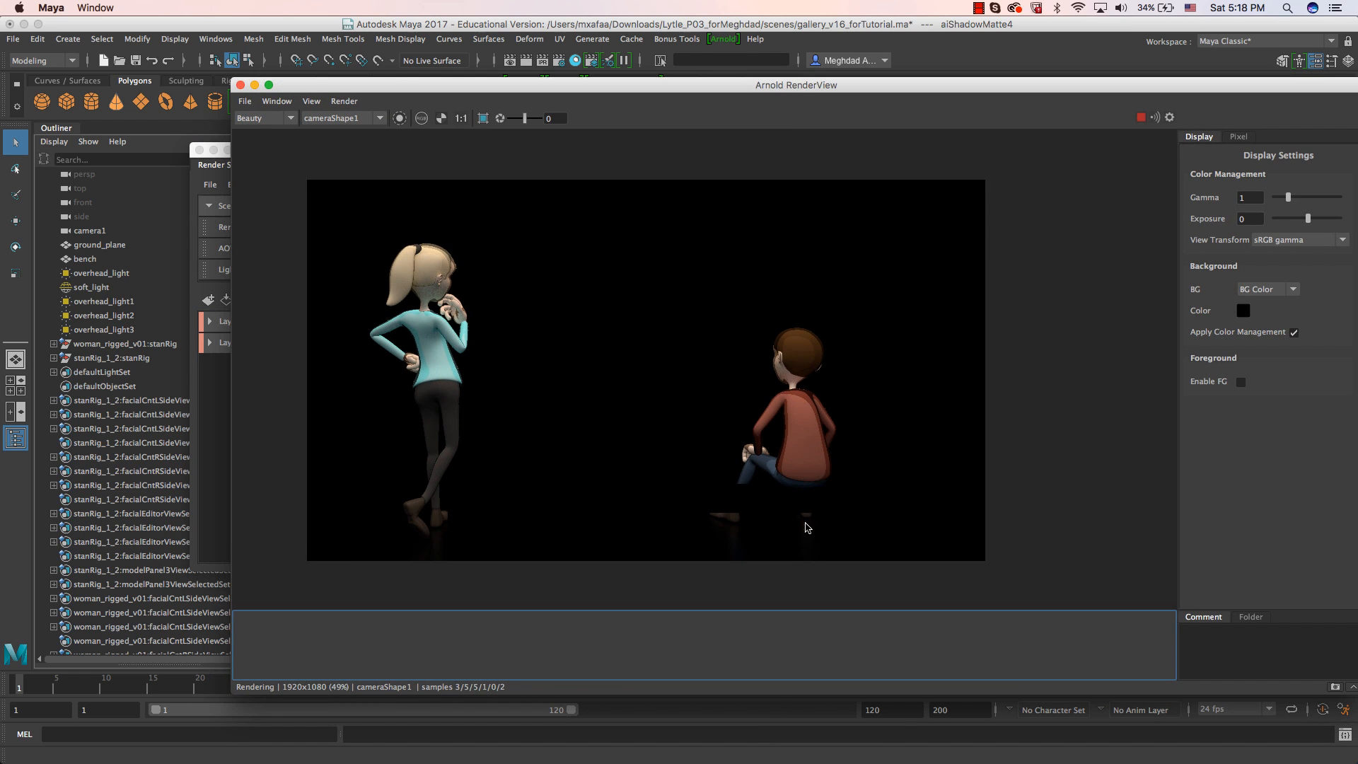
# Expand the rl_Characters_Beauty layer in Render Setup and check which object collection6 contains, leaving that collection collapsed.
pyautogui.click(192, 183)
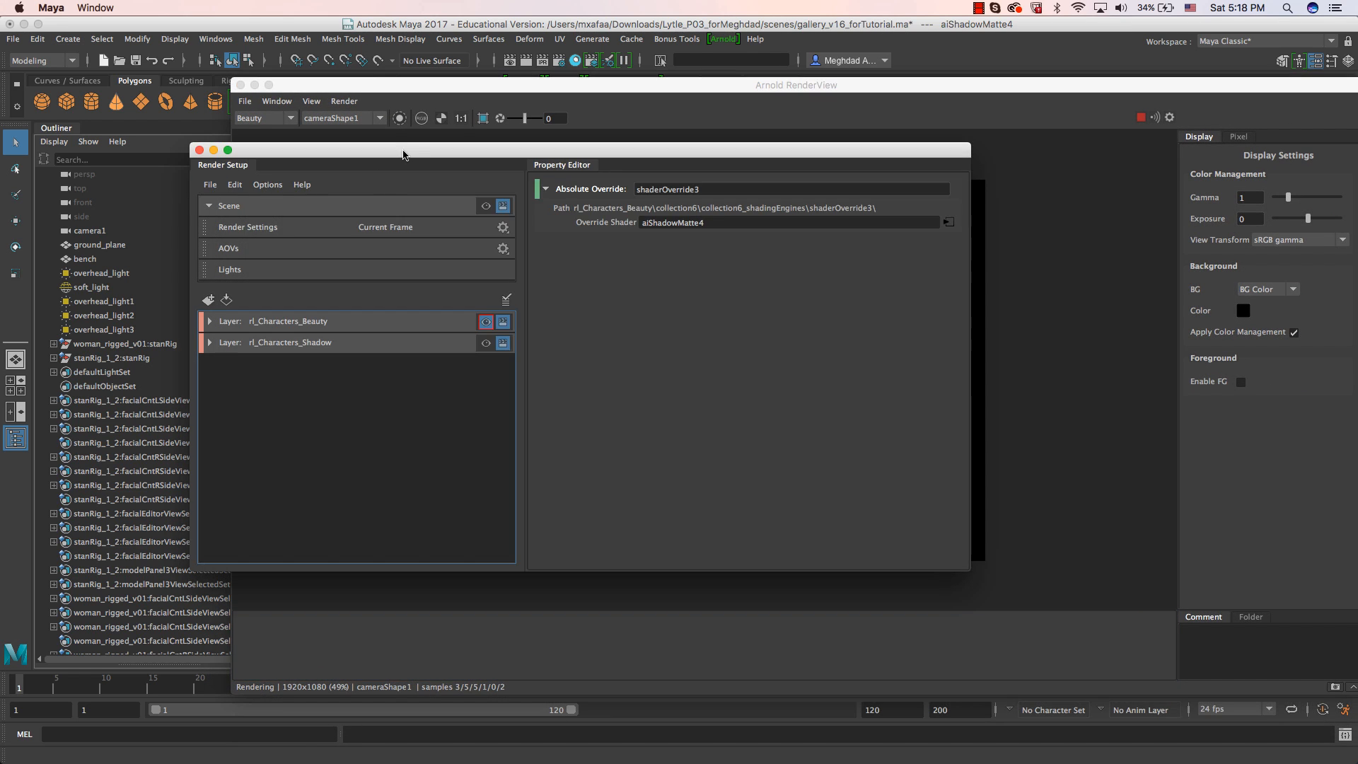
pyautogui.moveTo(403, 151); pyautogui.dragTo(381, 155)
pyautogui.click(184, 319)
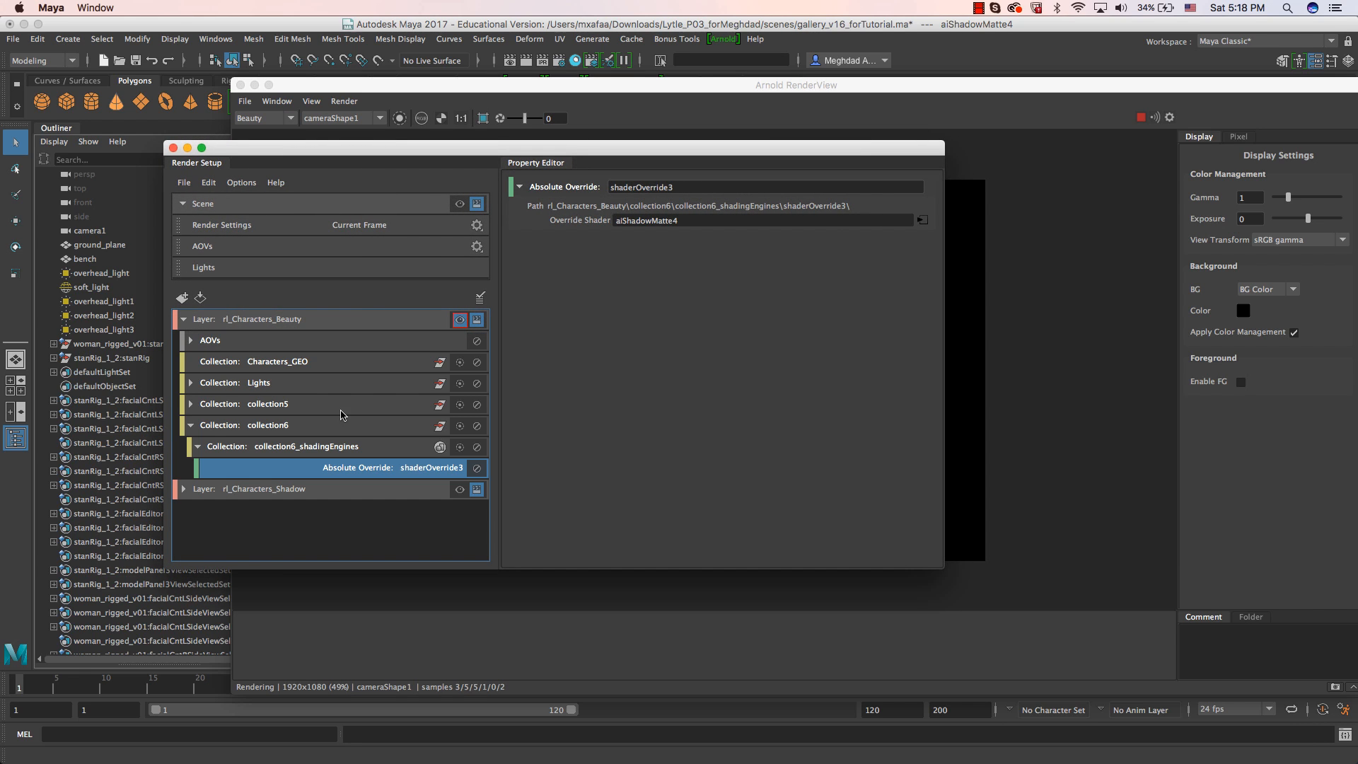
pyautogui.click(191, 426)
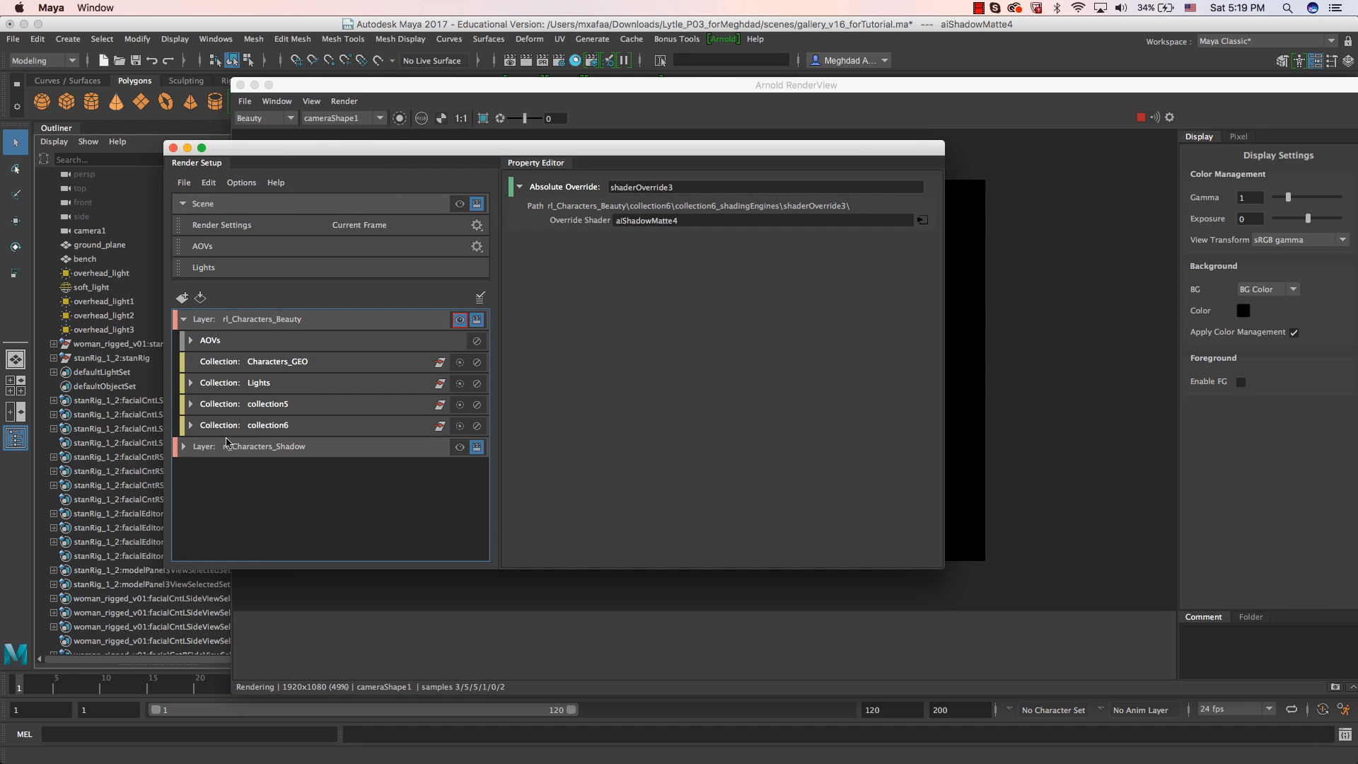
pyautogui.click(267, 424)
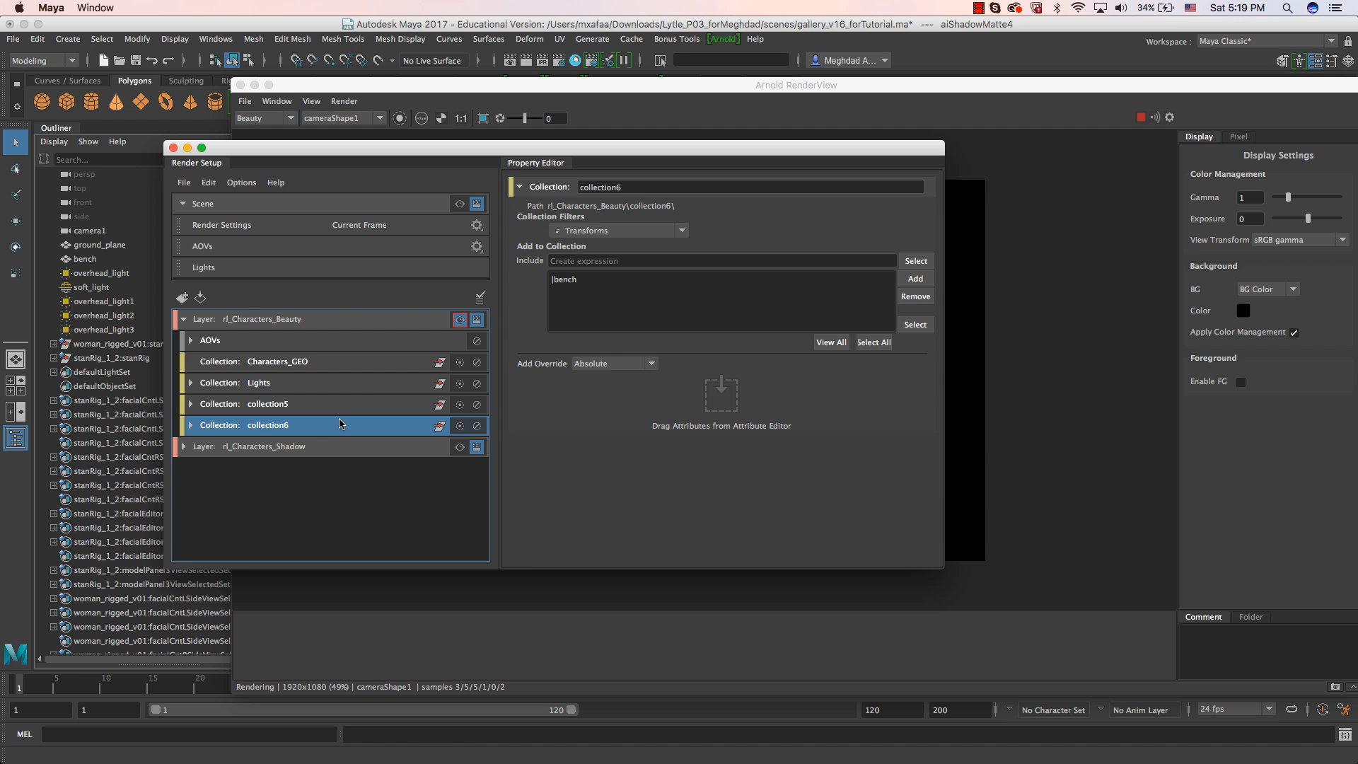
pyautogui.click(191, 426)
pyautogui.click(191, 425)
# Delete collection5, the ground plane's collection, from the rl_Characters_Beauty render layer.
pyautogui.click(191, 404)
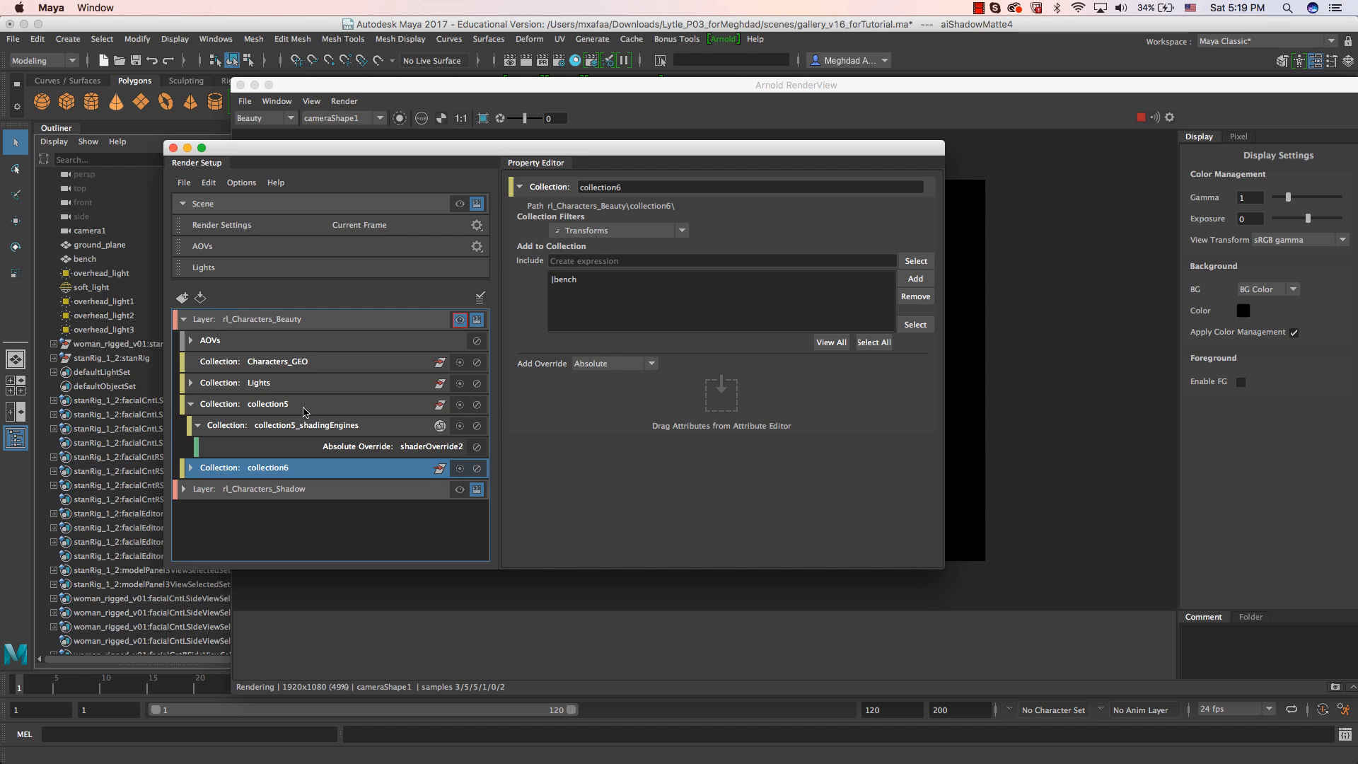
pyautogui.click(304, 410)
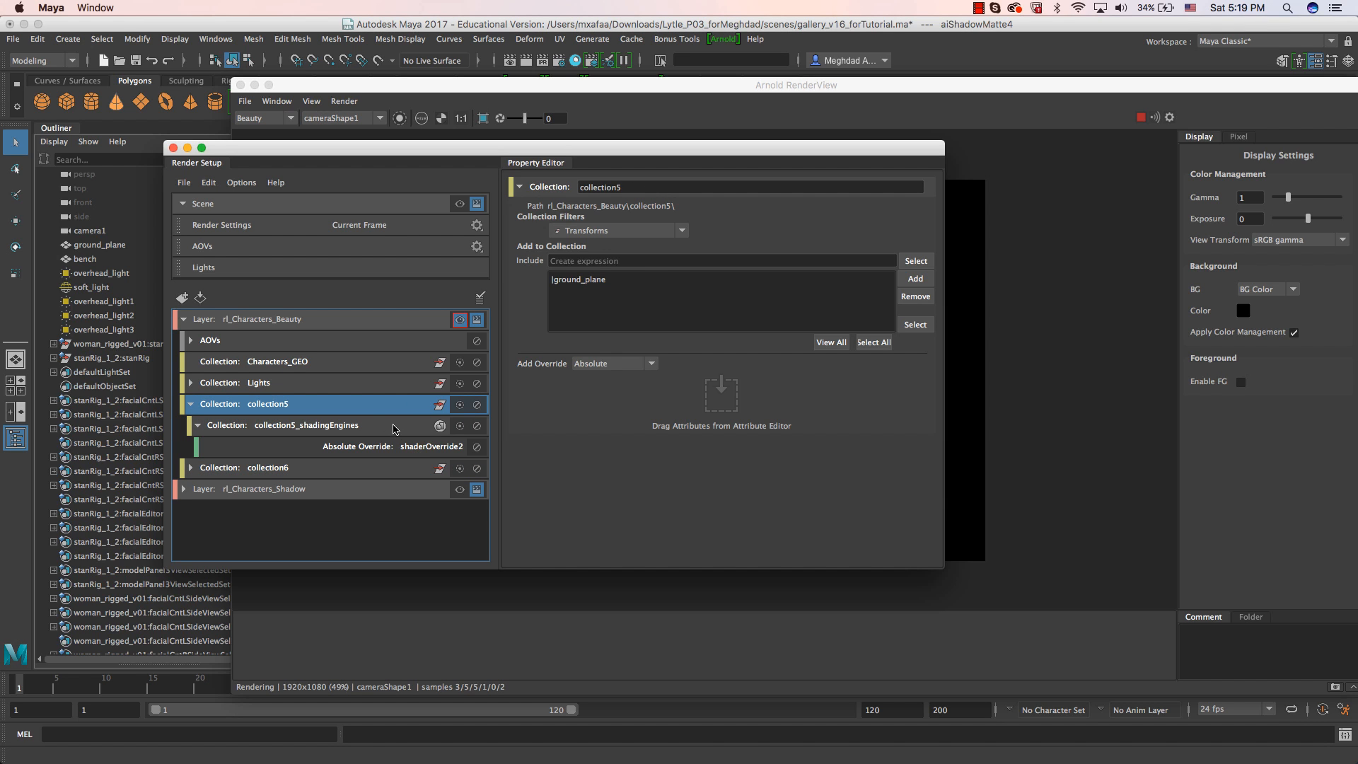
pyautogui.rightClick(381, 404)
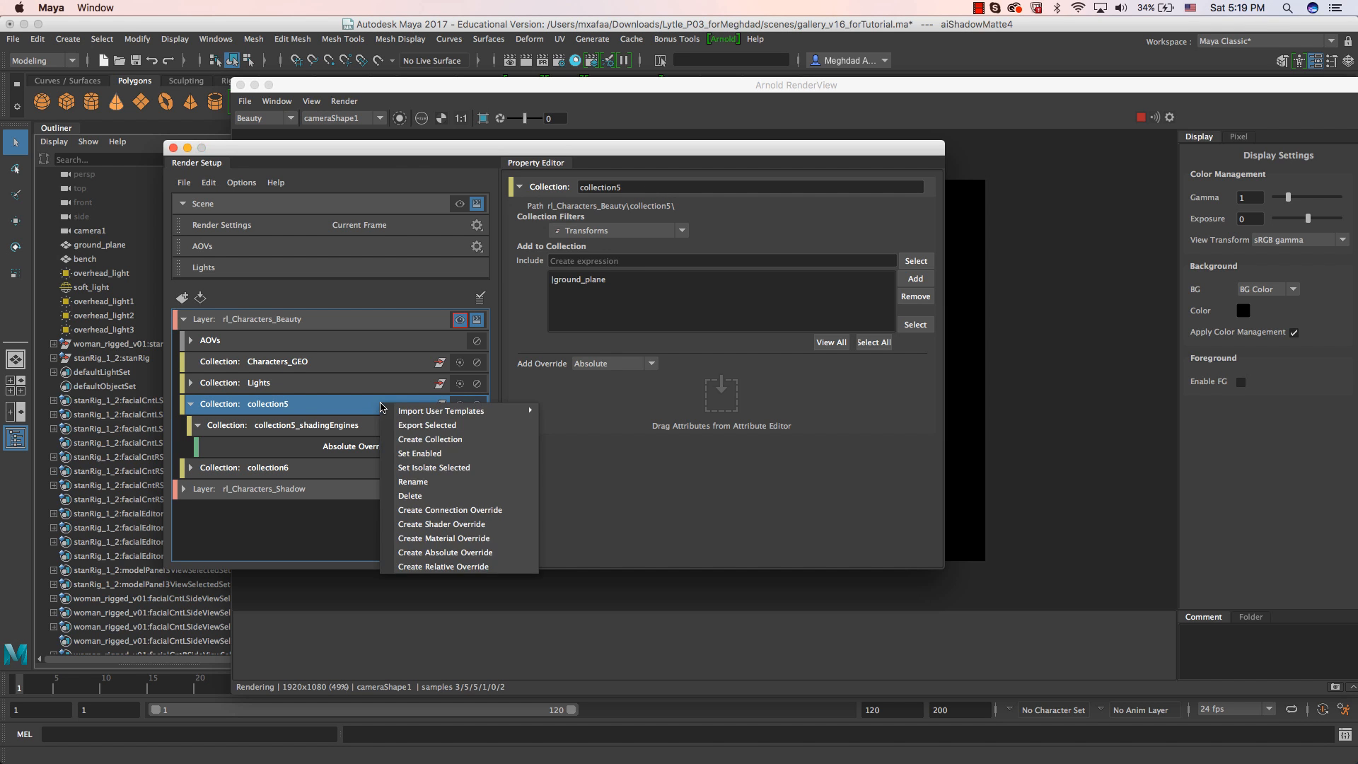
pyautogui.click(485, 494)
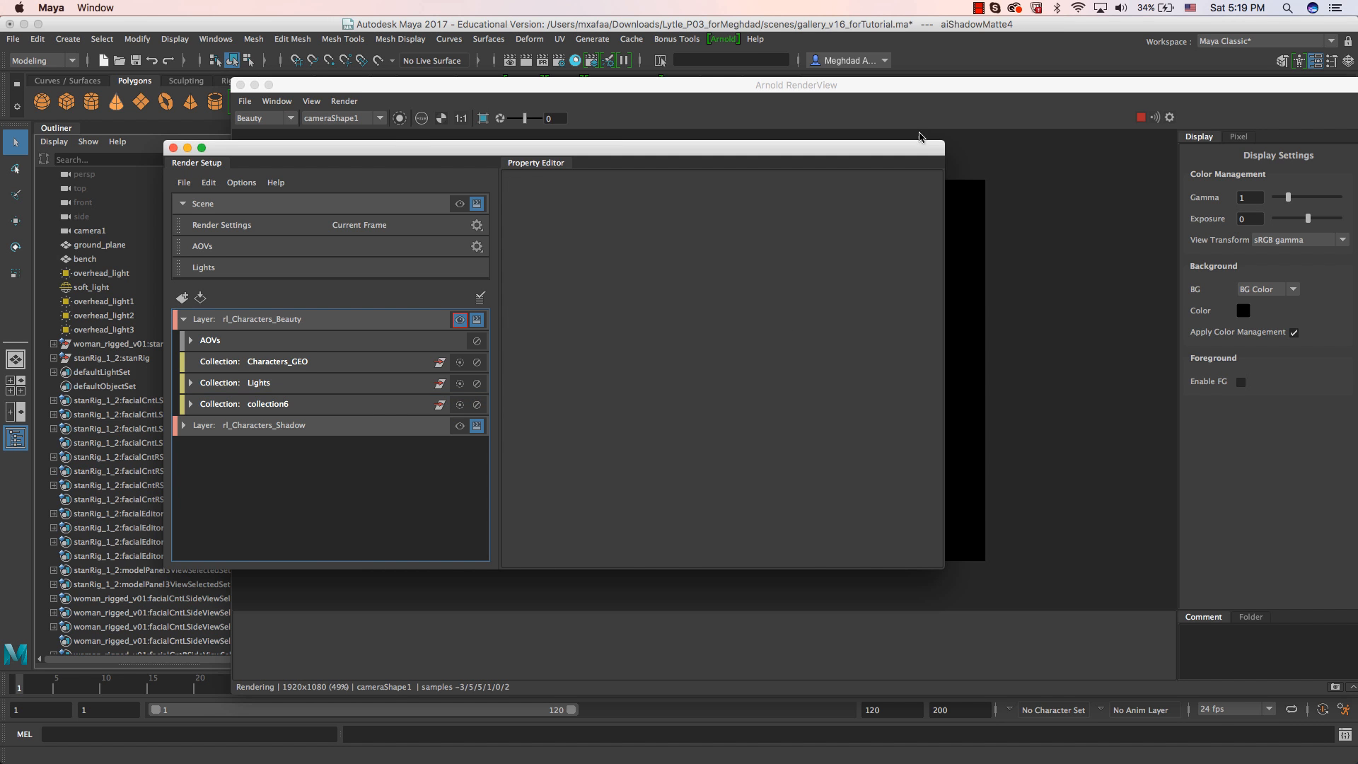
# Expand the Lights collection and collection6 in rl_Characters_Beauty and check which objects the remaining collections include.
pyautogui.moveTo(922, 87); pyautogui.dragTo(973, 100)
pyautogui.click(244, 159)
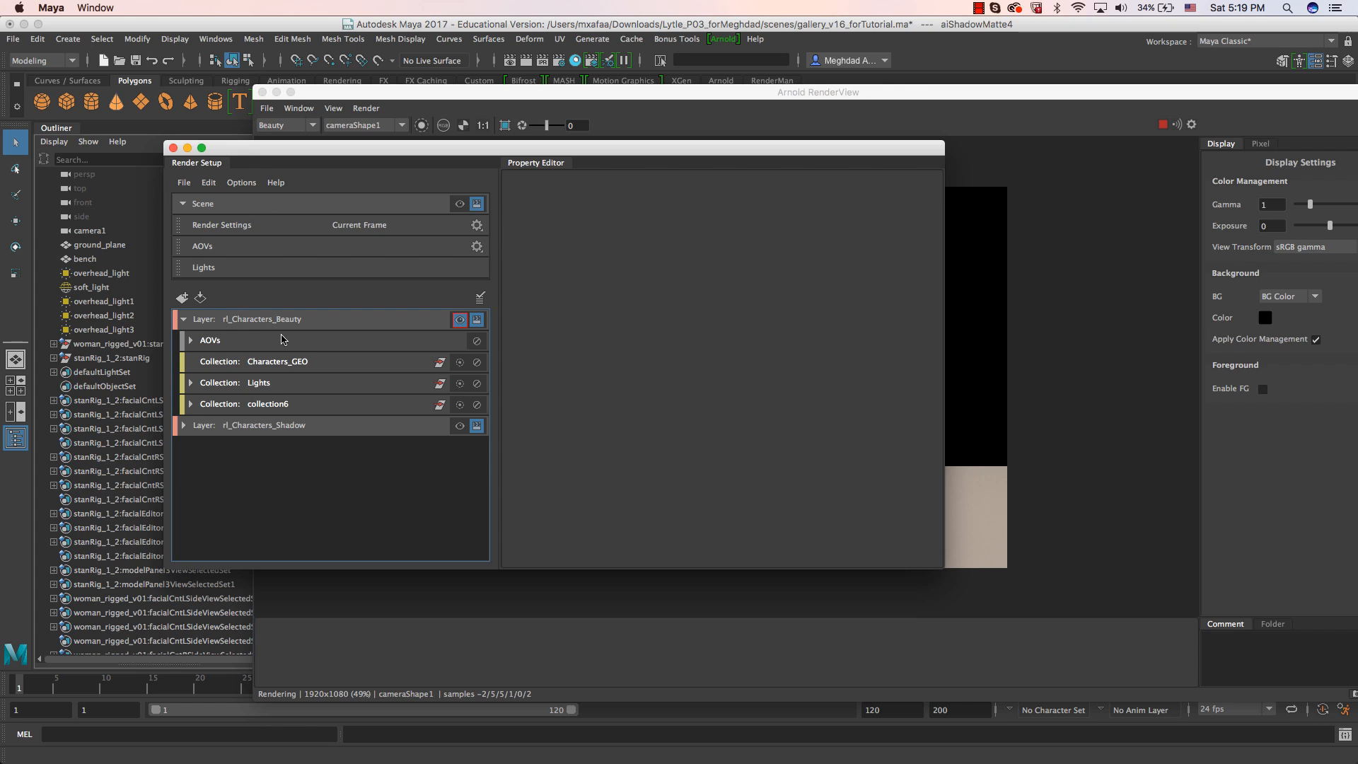
pyautogui.click(280, 364)
pyautogui.click(273, 408)
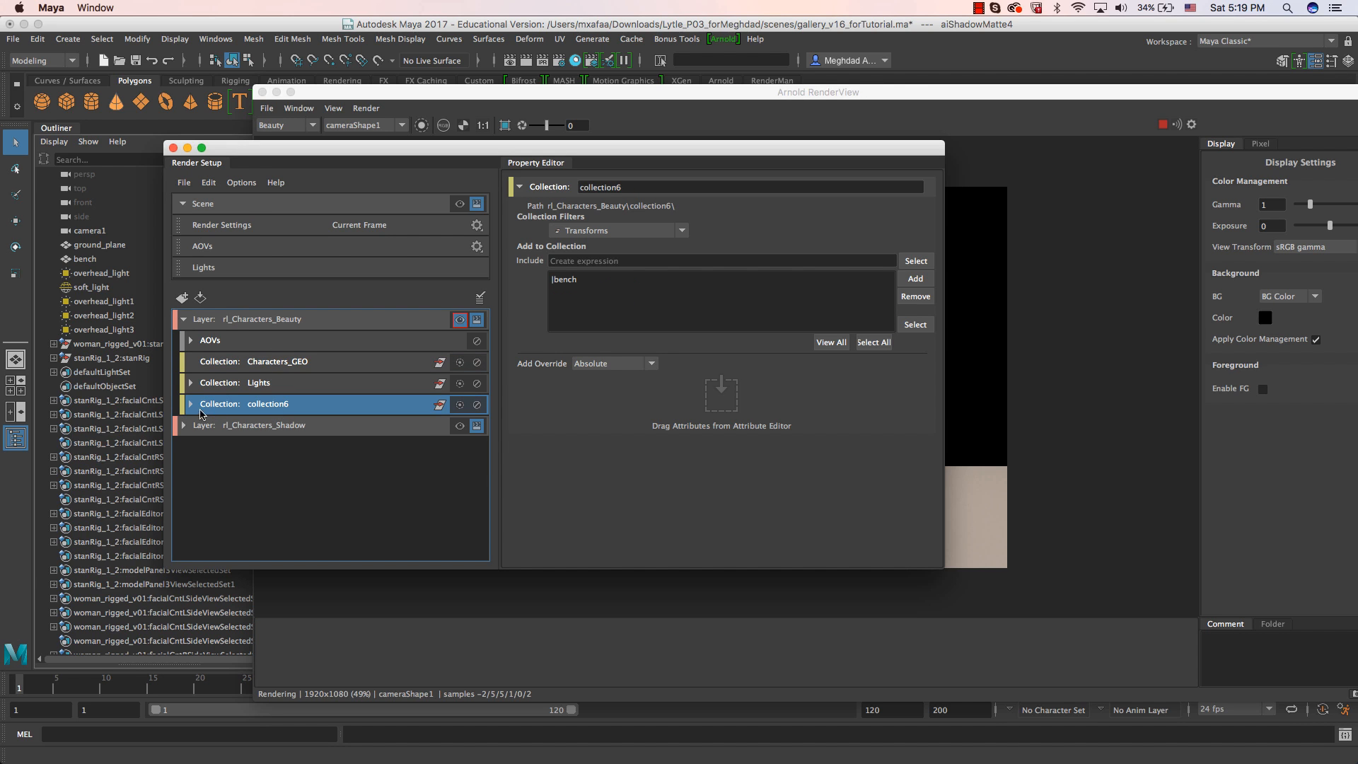
pyautogui.click(191, 404)
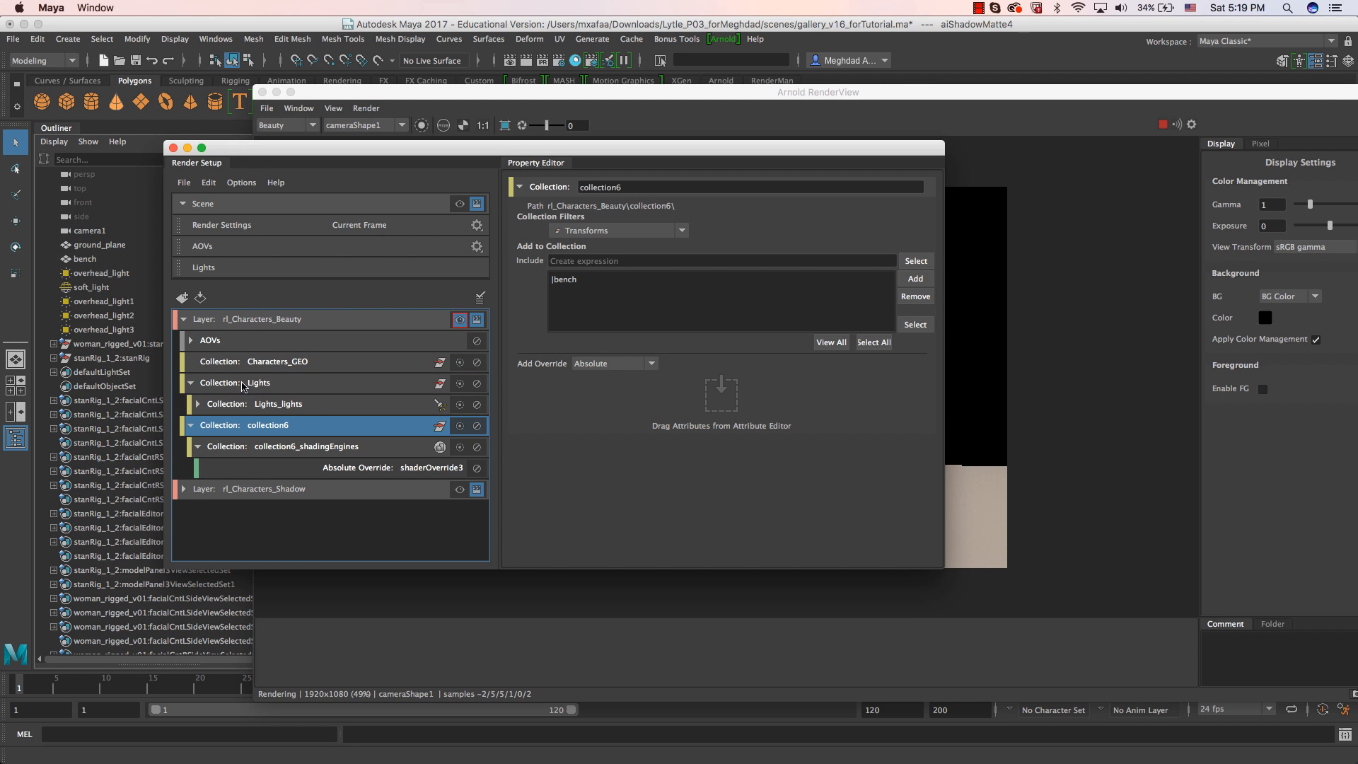
pyautogui.click(307, 406)
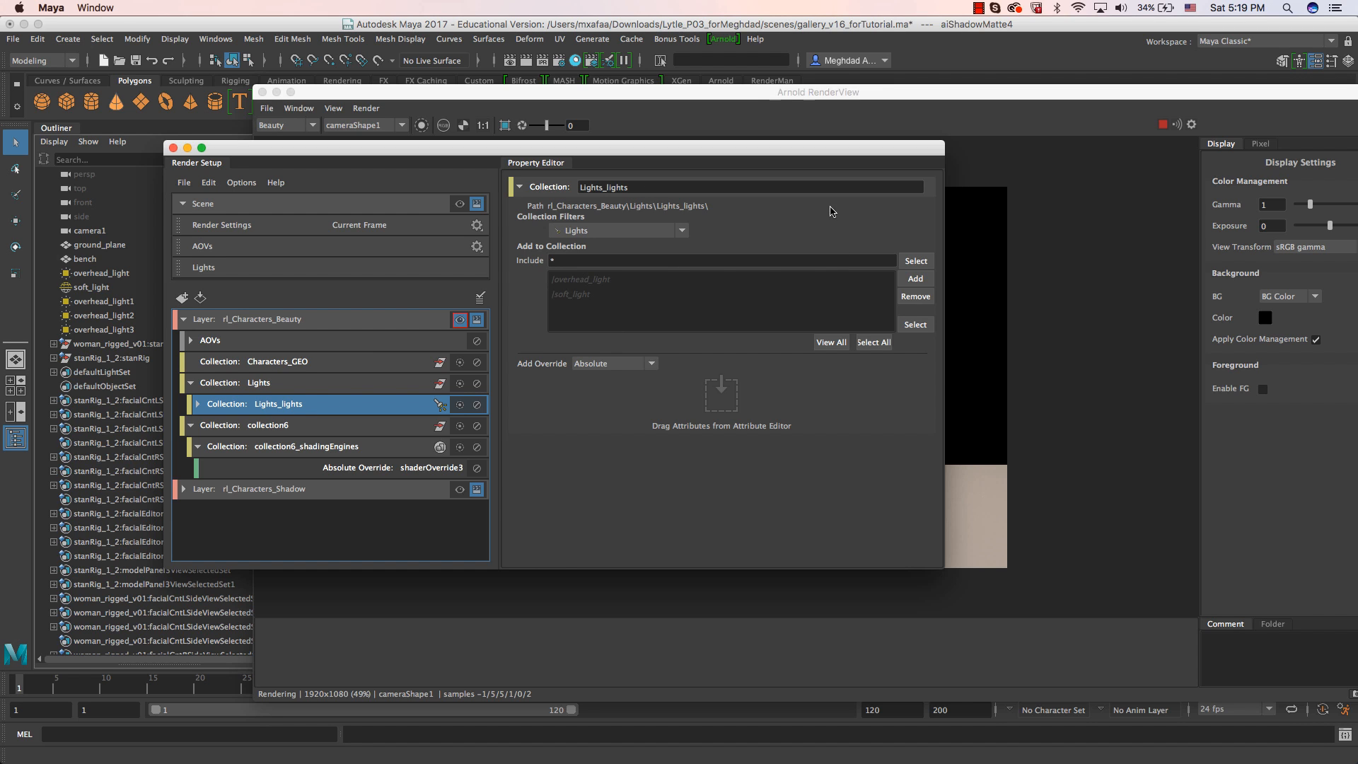
# Update the full scene in the Arnold RenderView and examine the alpha channel of the Beauty pass.
pyautogui.click(754, 101)
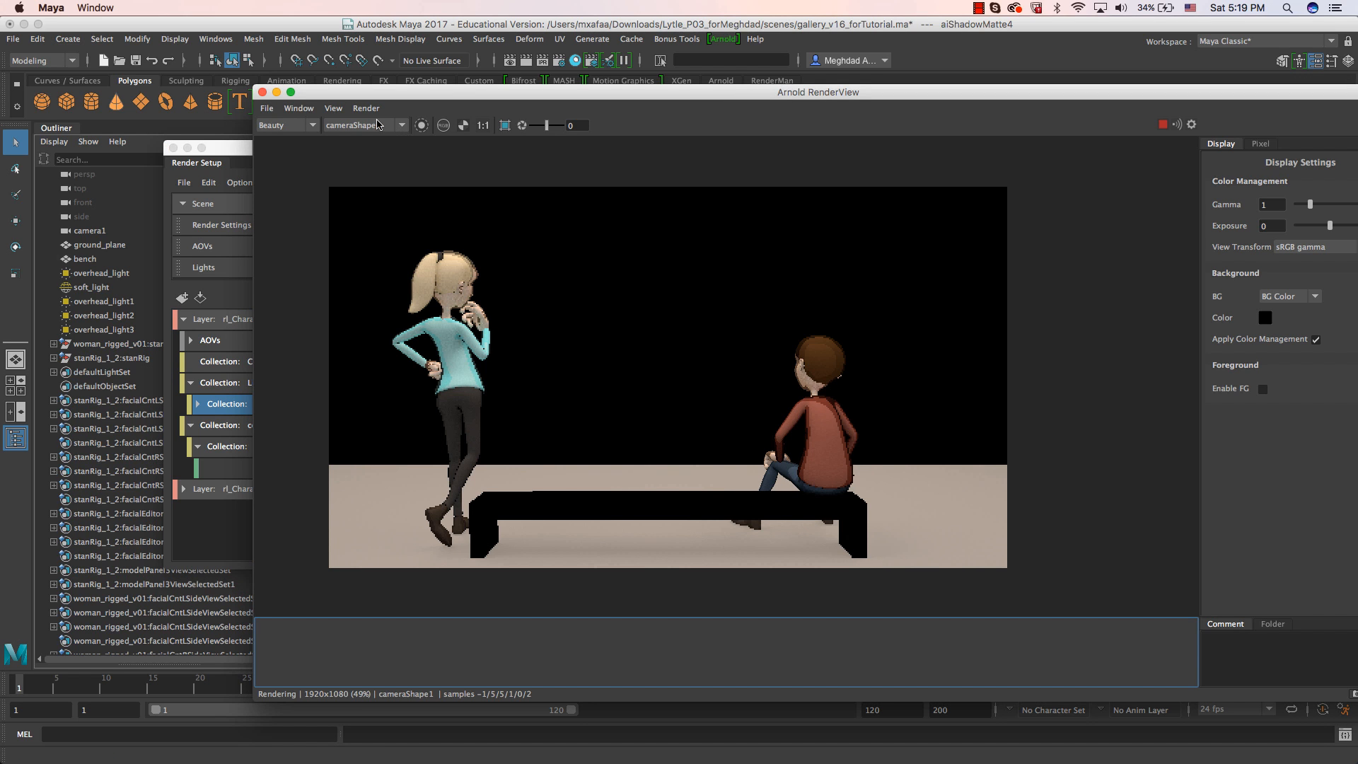
pyautogui.click(345, 109)
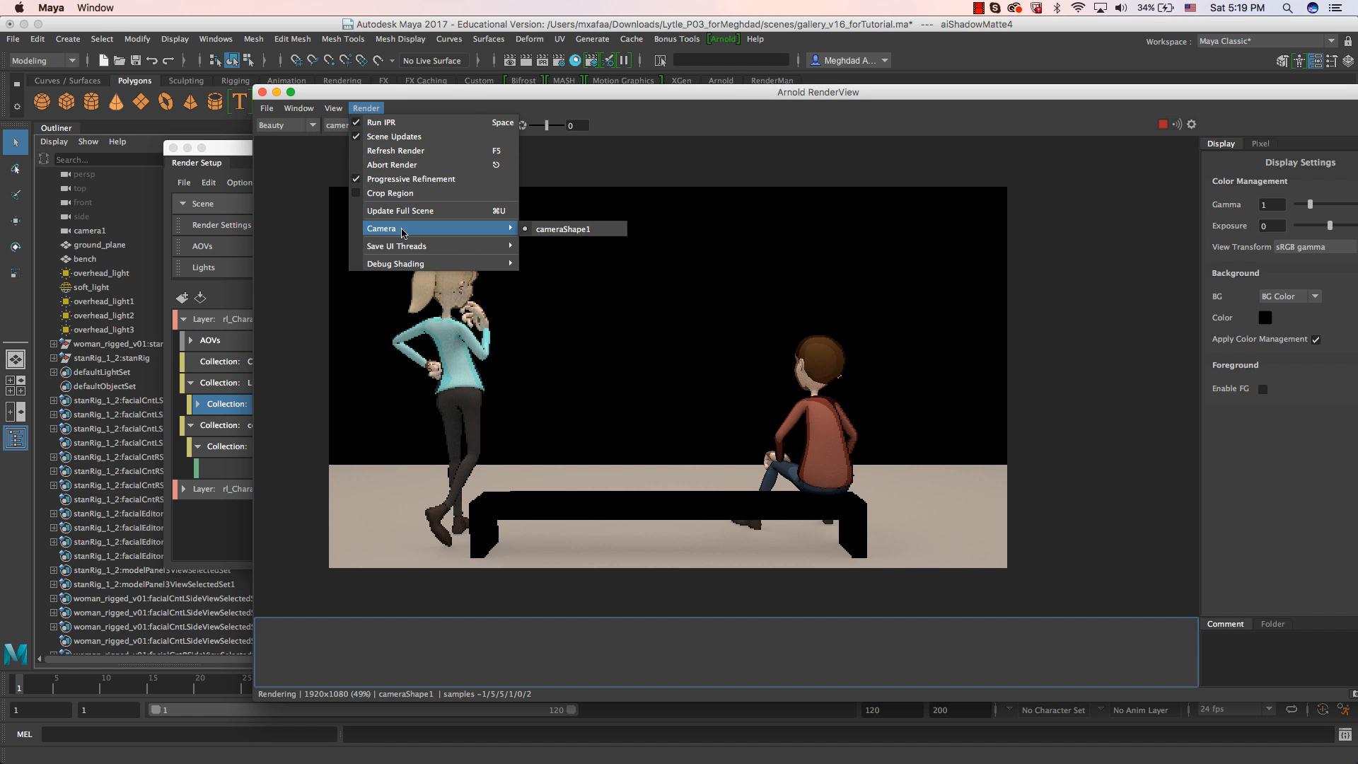
pyautogui.click(403, 210)
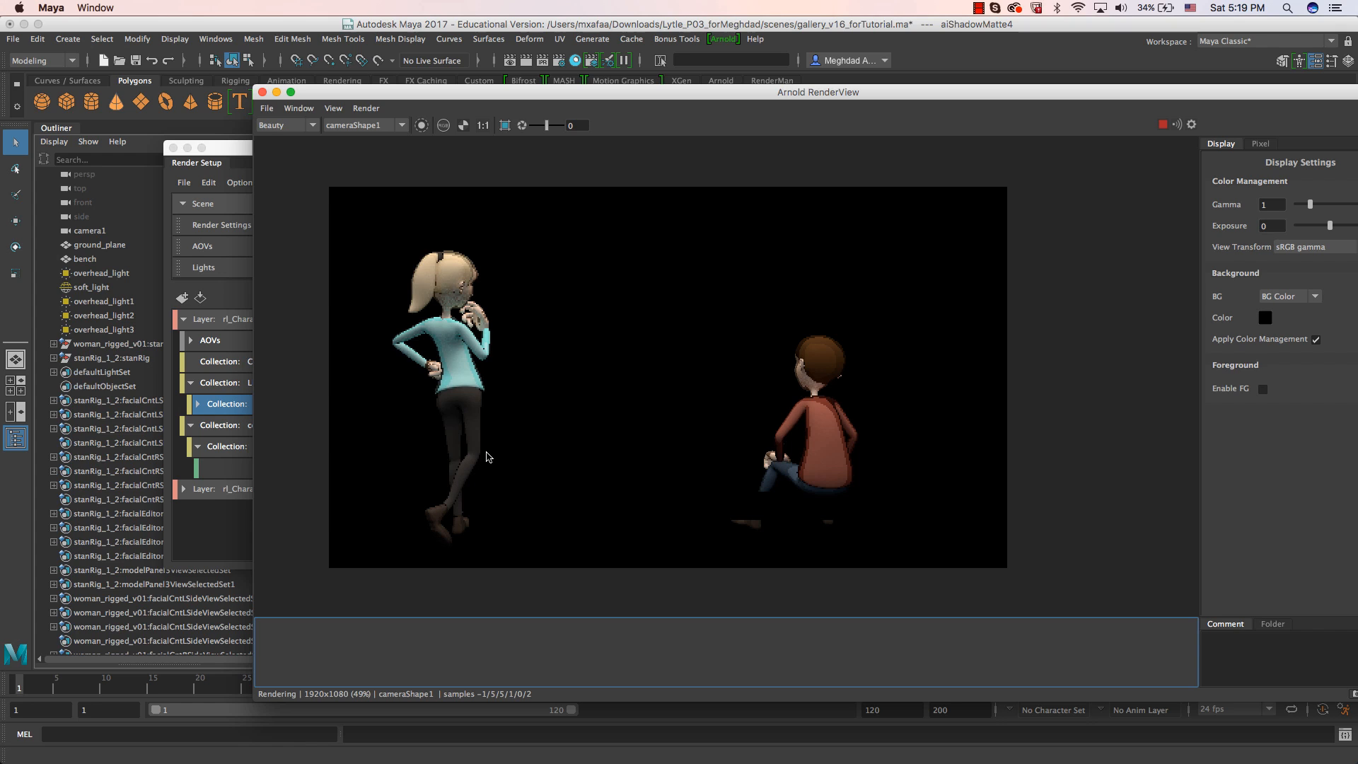
pyautogui.click(467, 129)
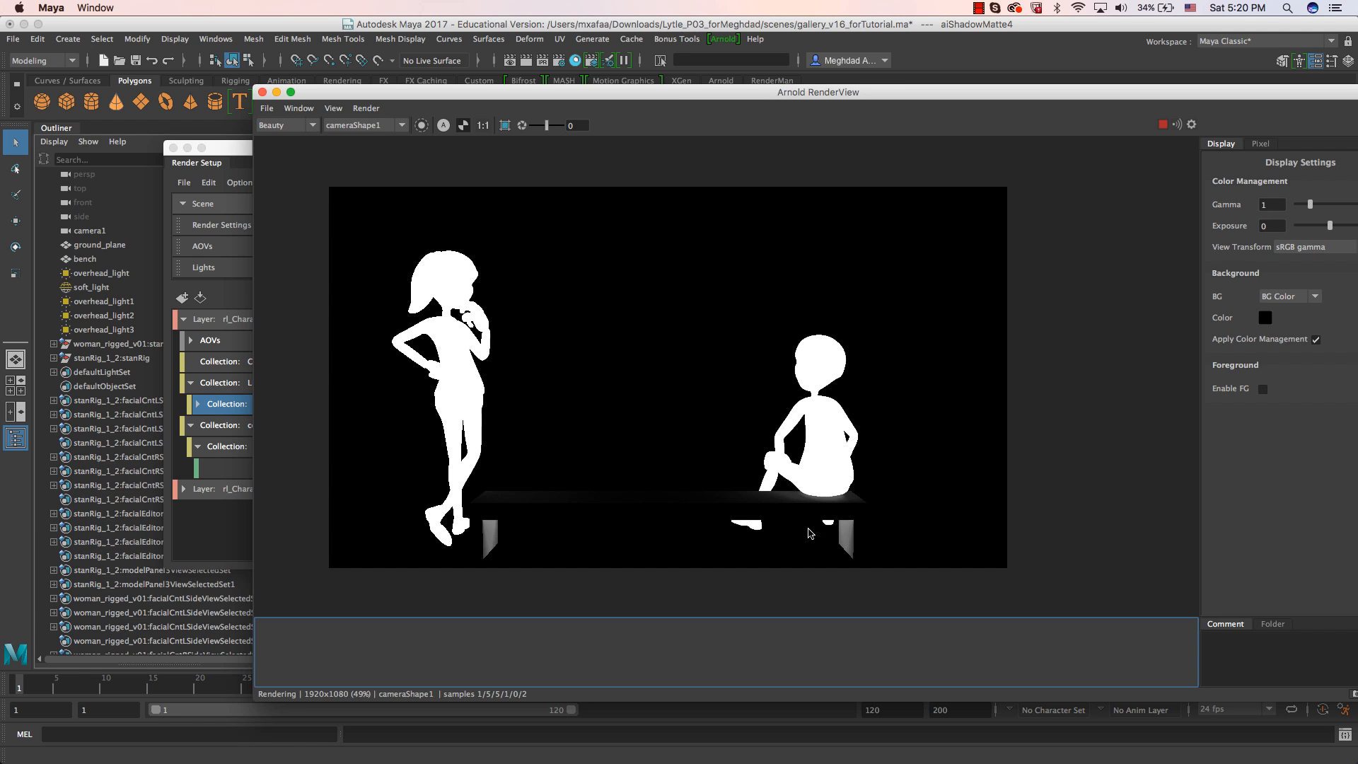
# Make rl_Characters_Shadow the visible render layer and check its alpha channel in the Arnold RenderView.
pyautogui.click(222, 152)
pyautogui.click(323, 493)
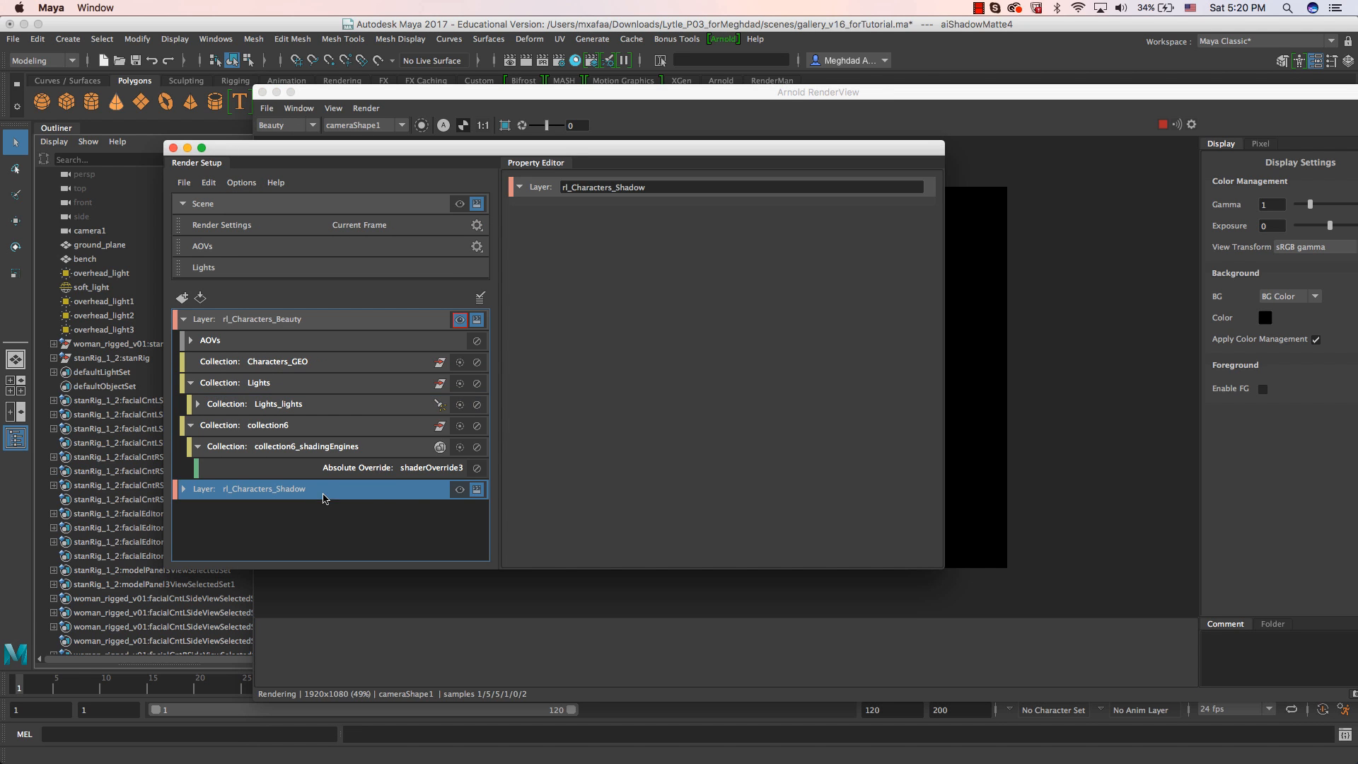
pyautogui.click(460, 489)
pyautogui.click(999, 104)
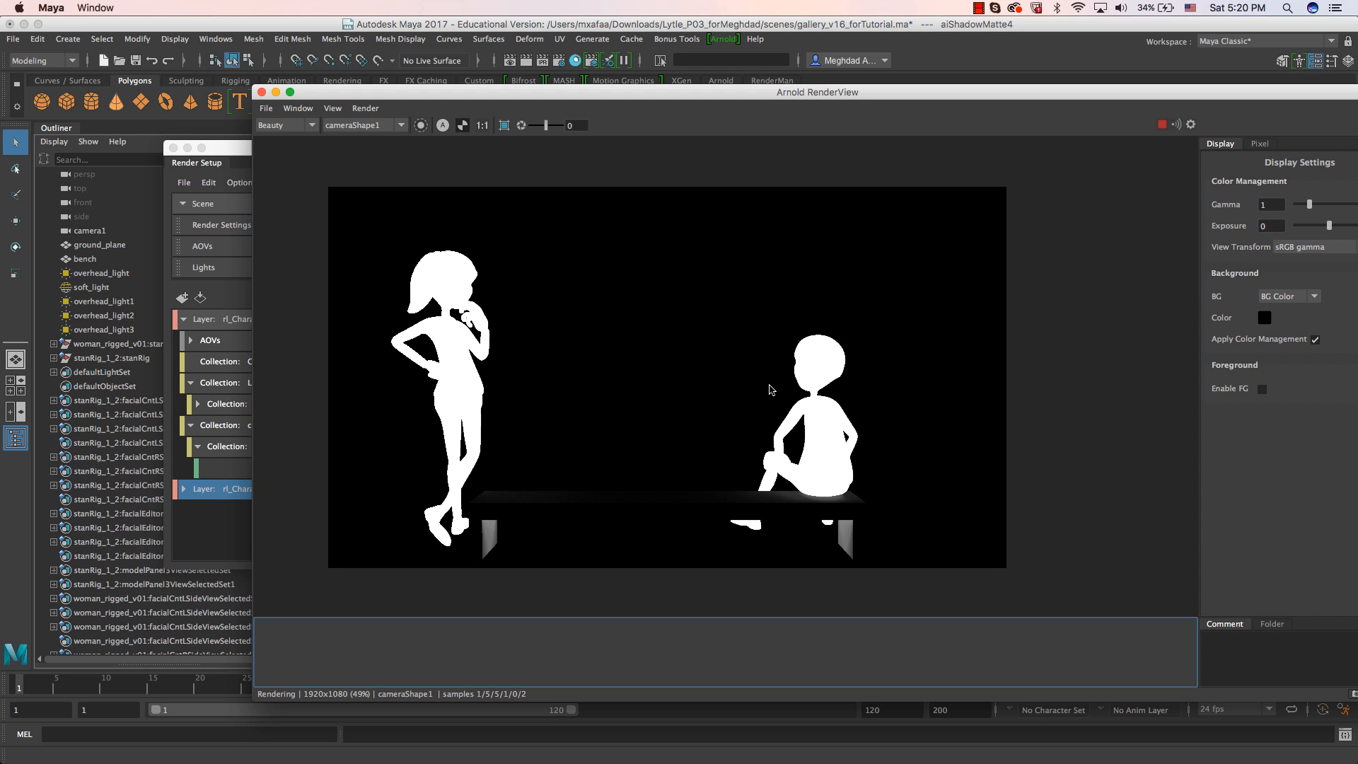
pyautogui.click(236, 156)
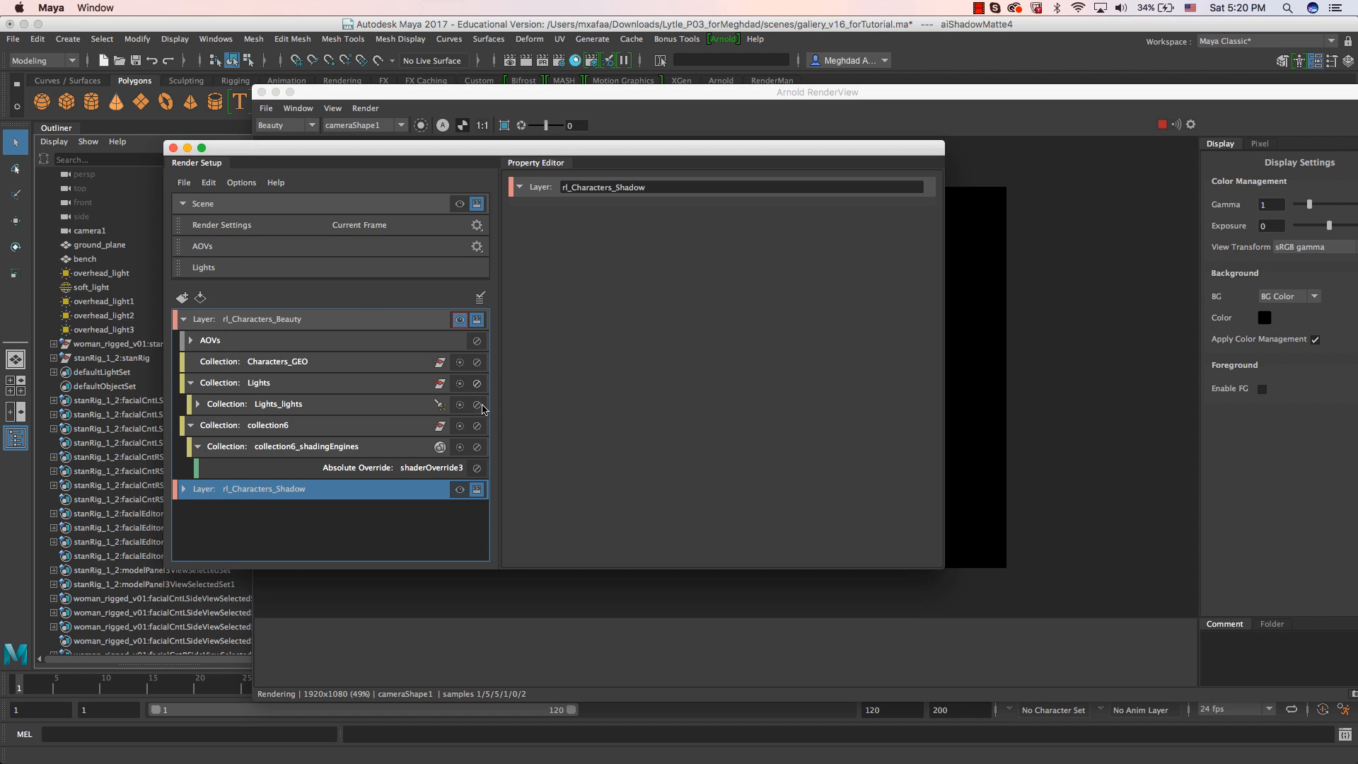
pyautogui.click(930, 100)
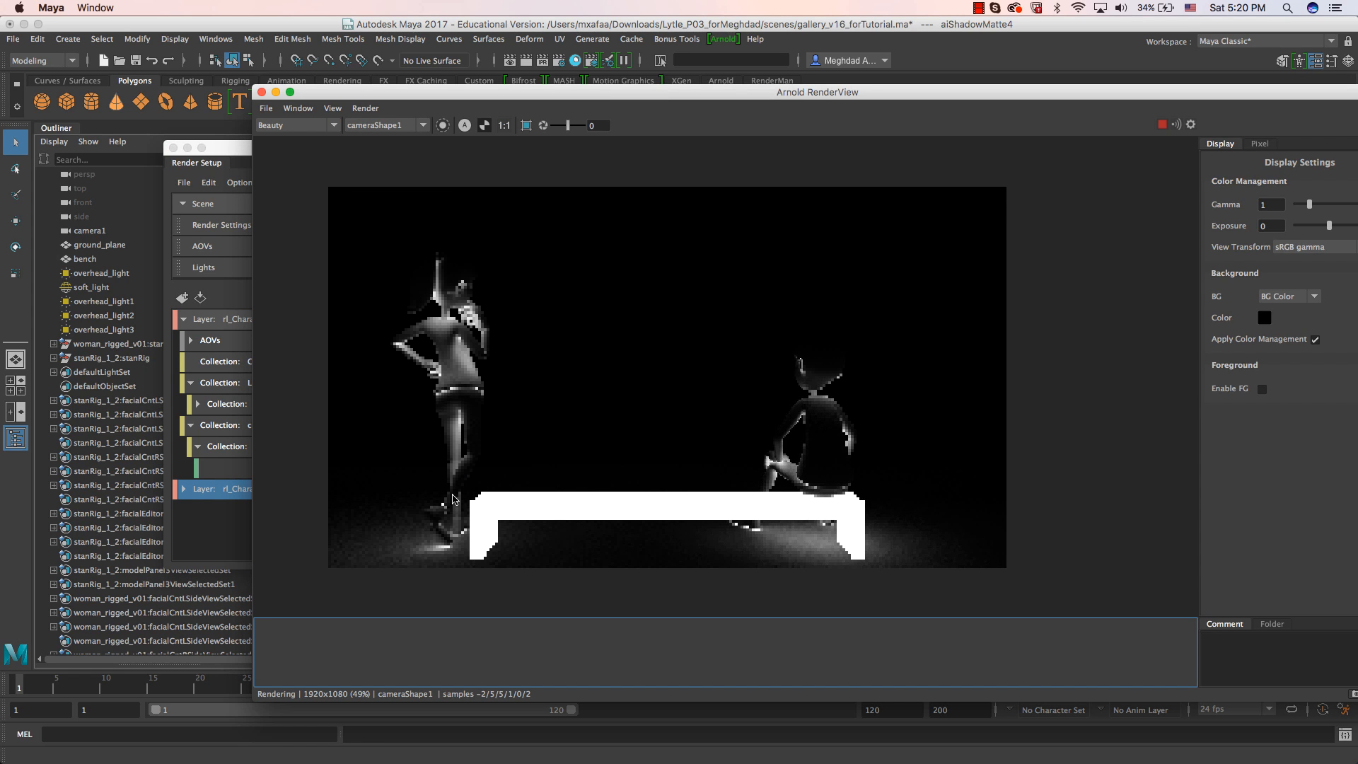
# Check which AOVs are enabled for rl_Characters_Shadow in Render Settings and review the layer's Arnold render.
pyautogui.click(212, 513)
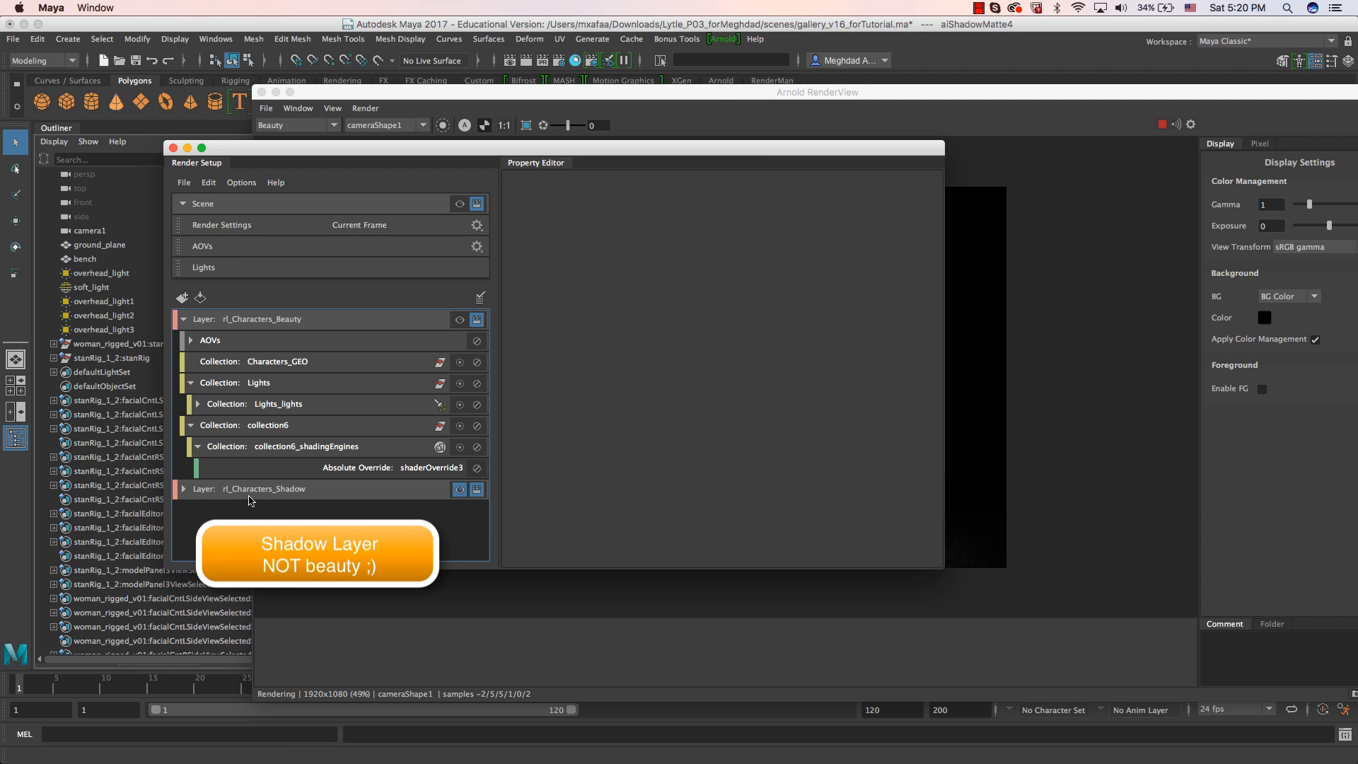
pyautogui.click(723, 39)
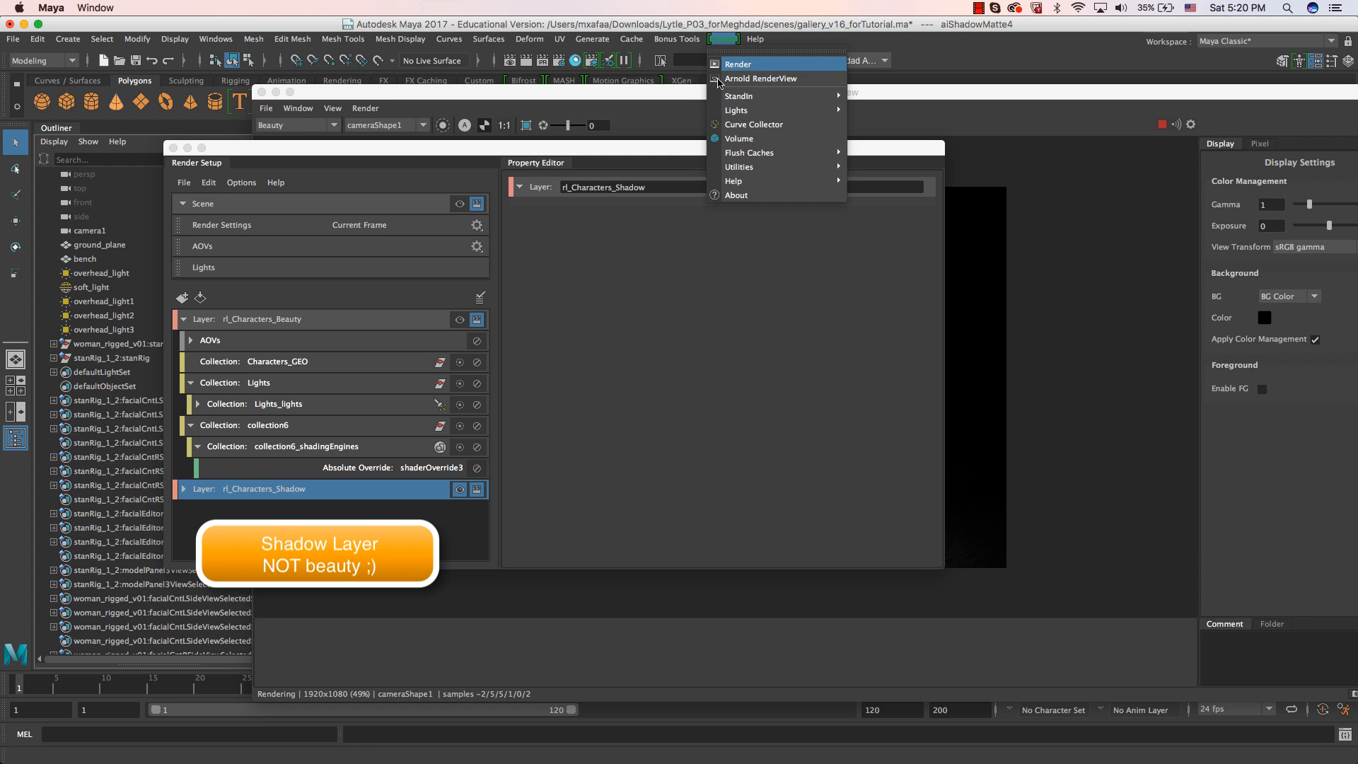
pyautogui.click(299, 270)
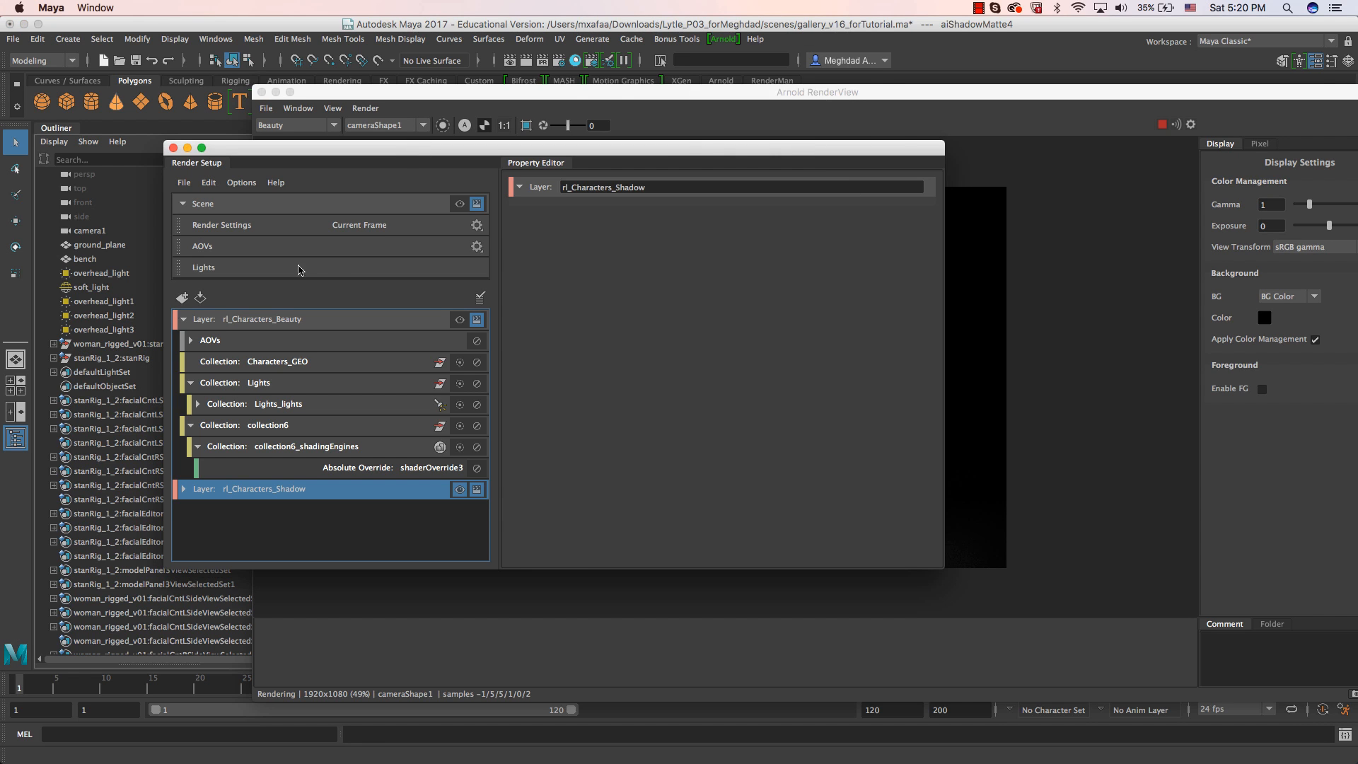
pyautogui.click(722, 38)
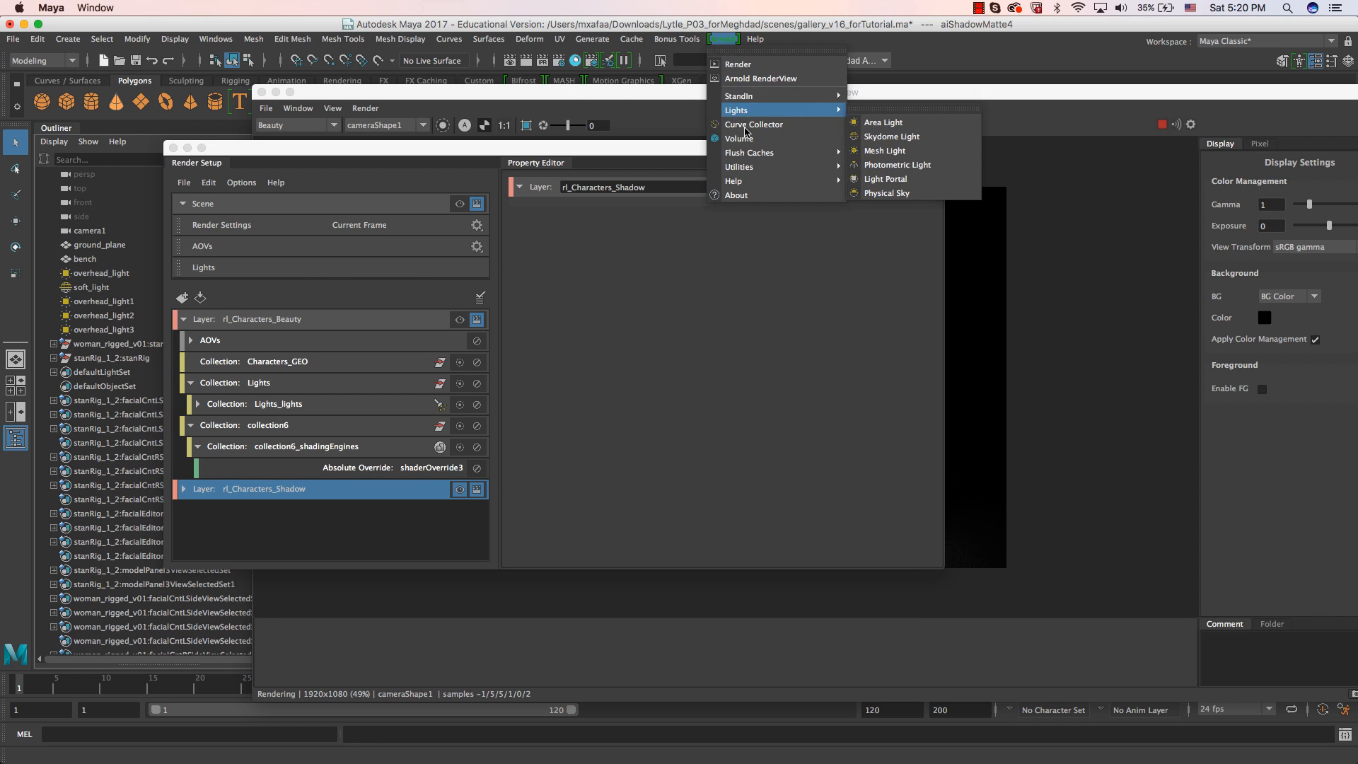
pyautogui.click(566, 62)
pyautogui.click(559, 61)
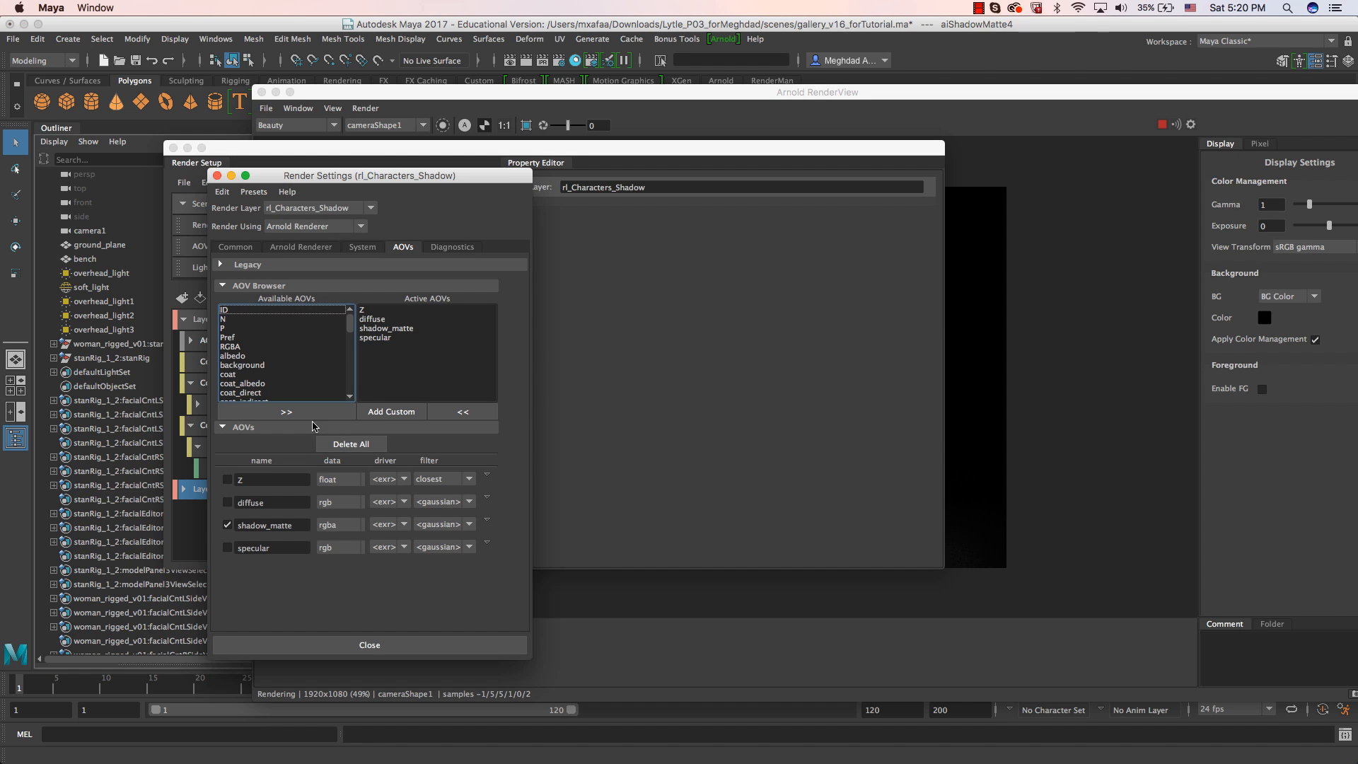
pyautogui.click(488, 107)
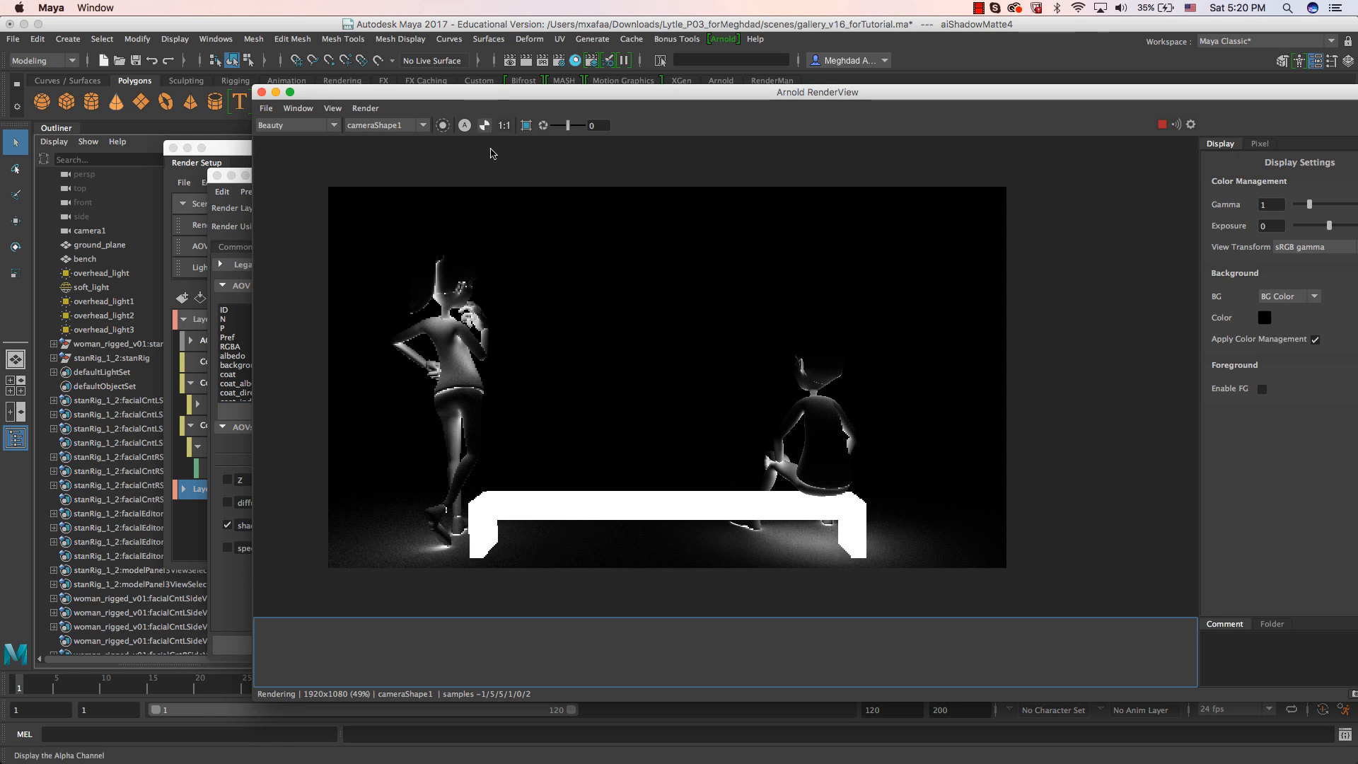
pyautogui.click(230, 149)
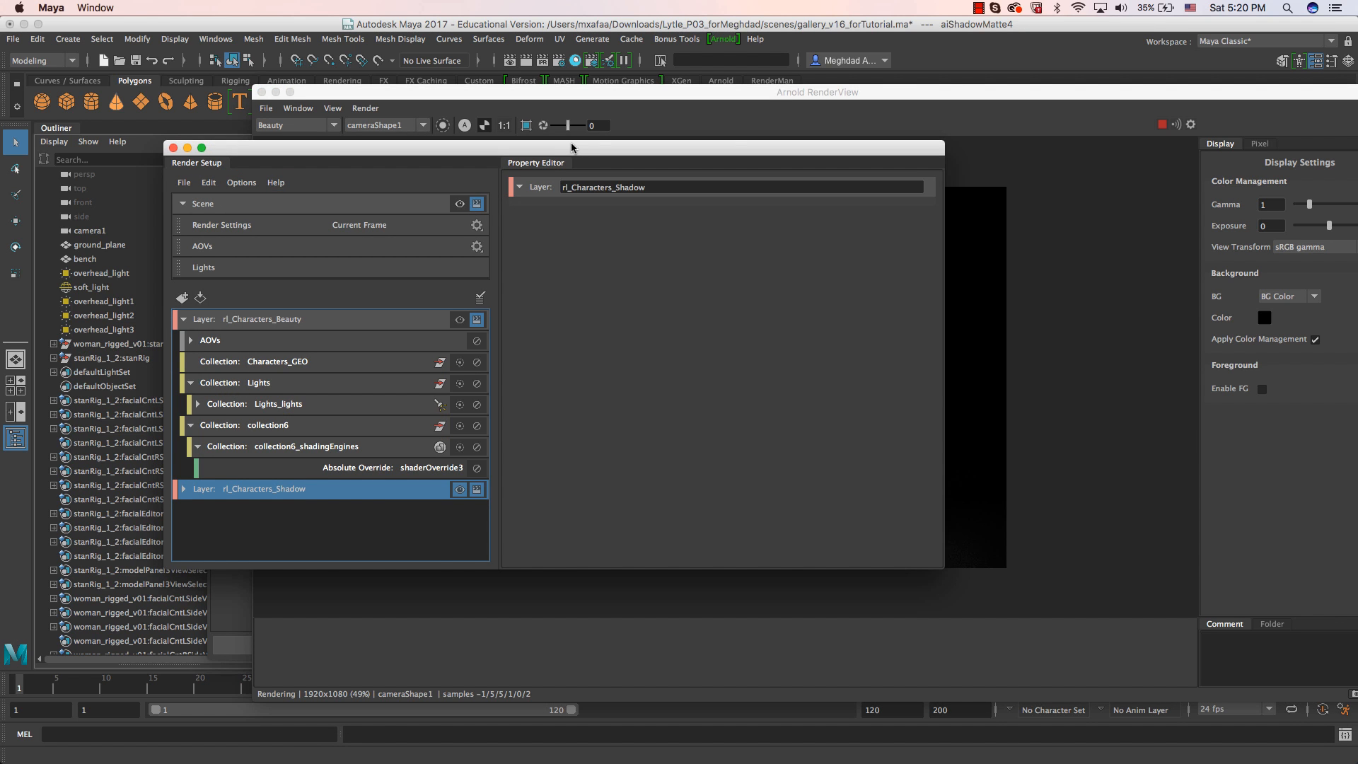
# Stop the Arnold render and make the master Scene layer visible in Render Setup.
pyautogui.click(1162, 126)
pyautogui.moveTo(467, 100); pyautogui.dragTo(1357, 170)
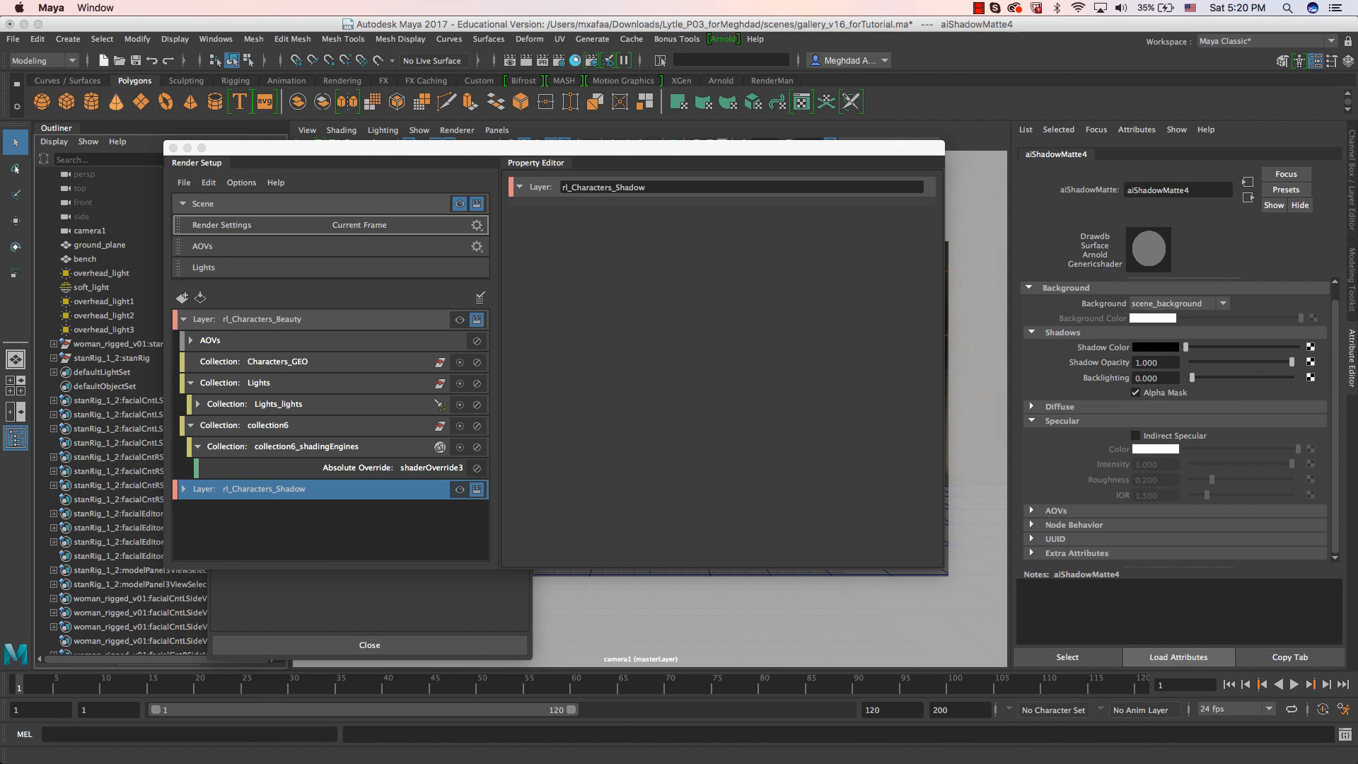
pyautogui.click(439, 211)
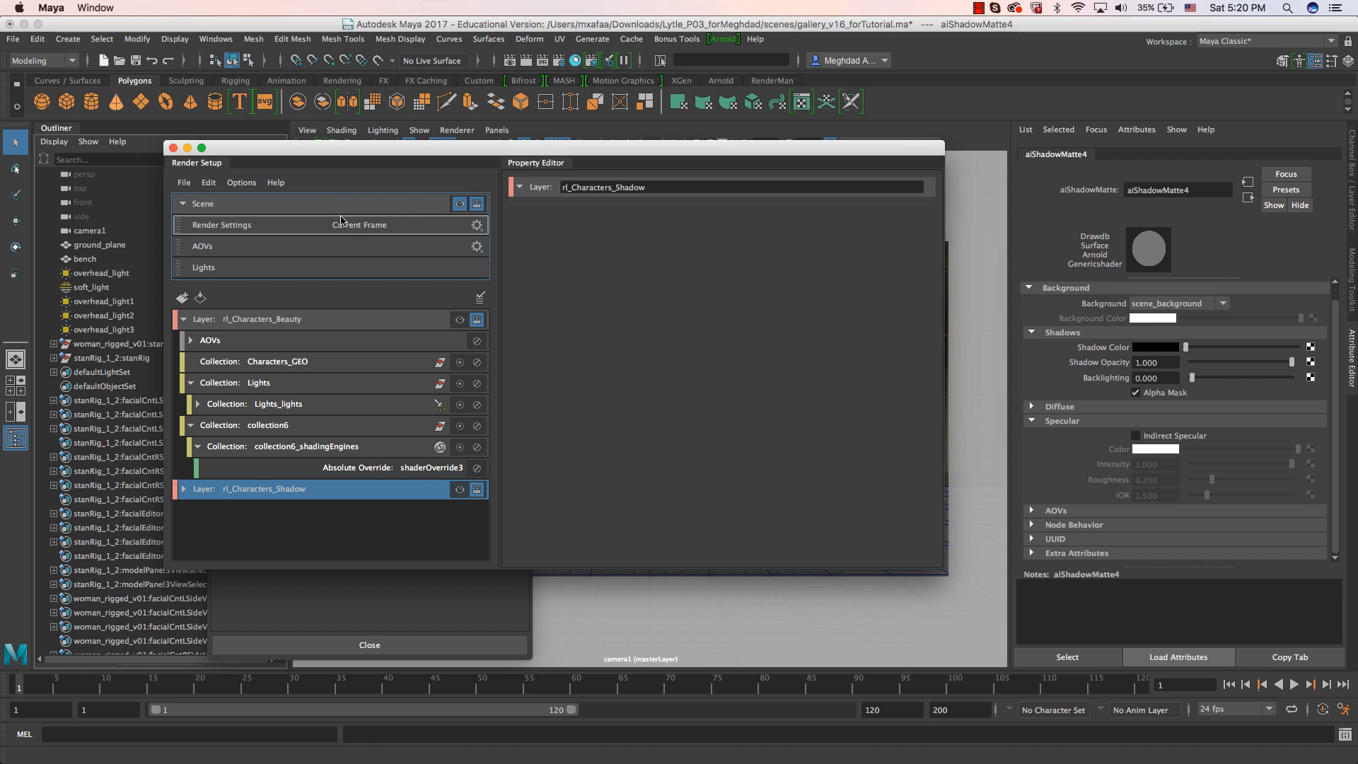
# Create a custom AOV named AO in the master layer's Render Settings.
pyautogui.click(559, 62)
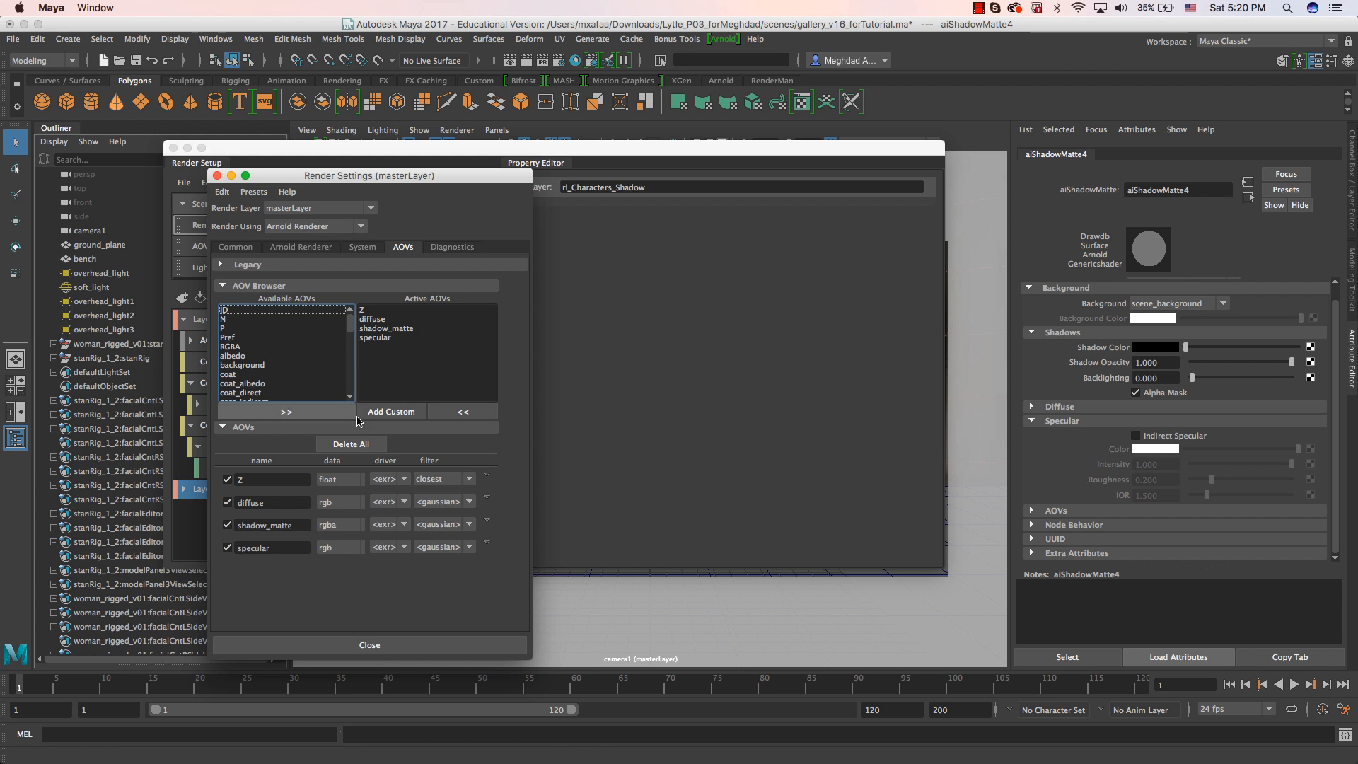
pyautogui.click(389, 414)
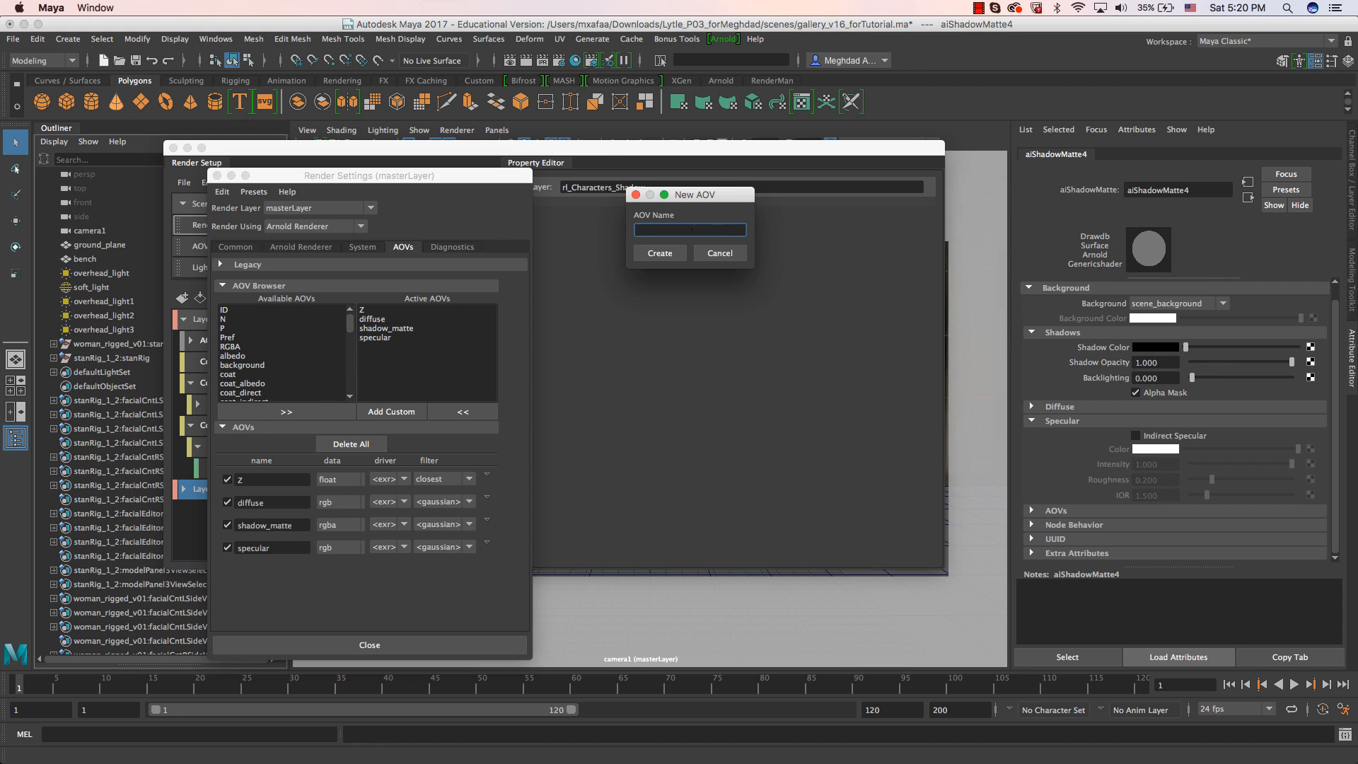
pyautogui.write('AO')
pyautogui.press('Return')
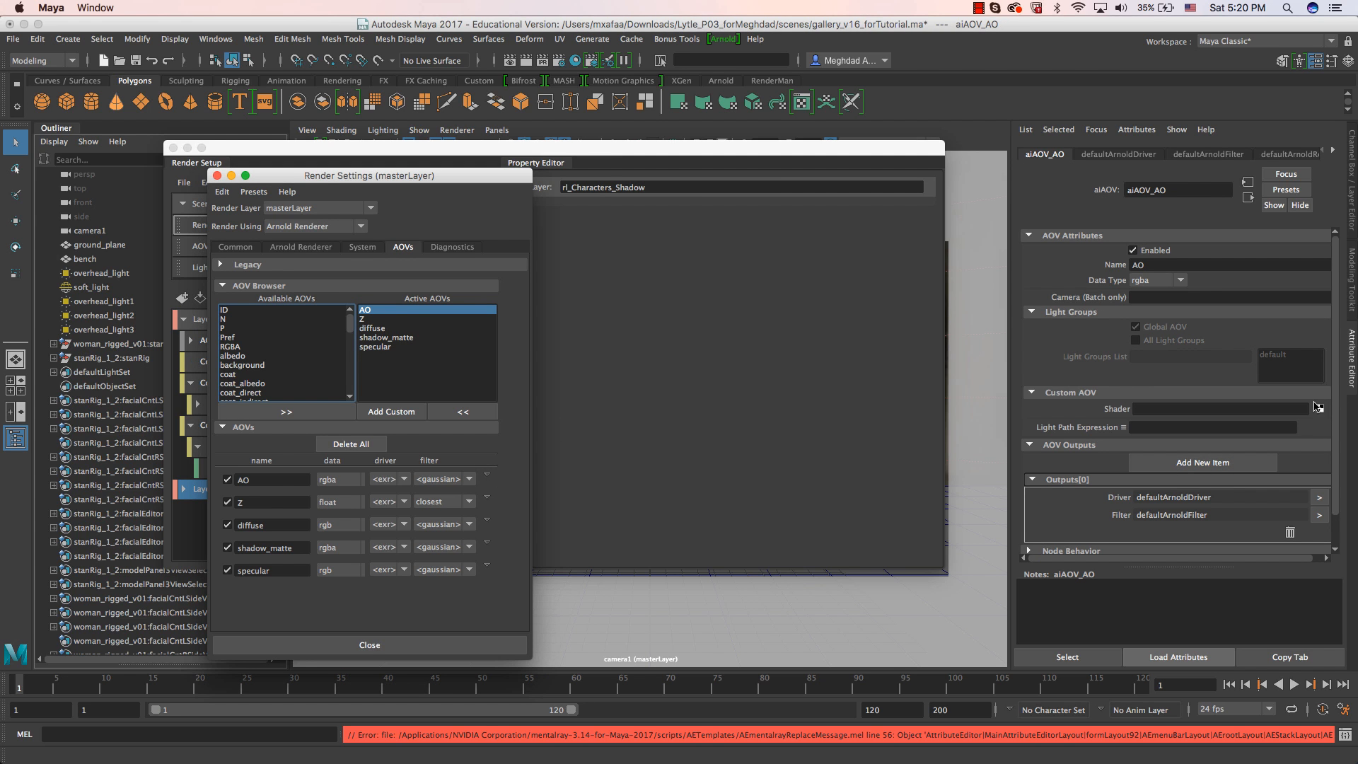
# Connect a new Arnold aiAmbientOcclusion node as the custom shader of the AO AOV.
pyautogui.click(556, 515)
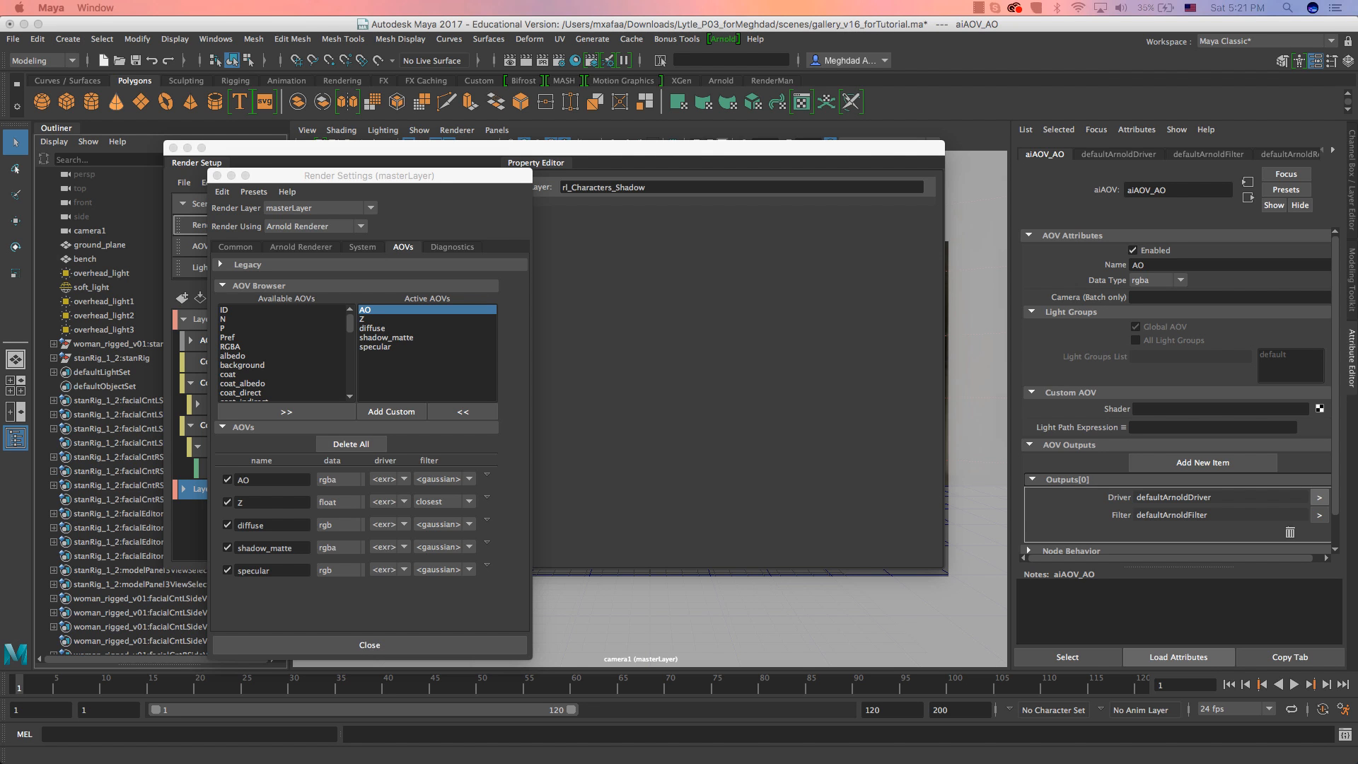
pyautogui.moveTo(0, 28); pyautogui.dragTo(321, 83)
pyautogui.write('amb')
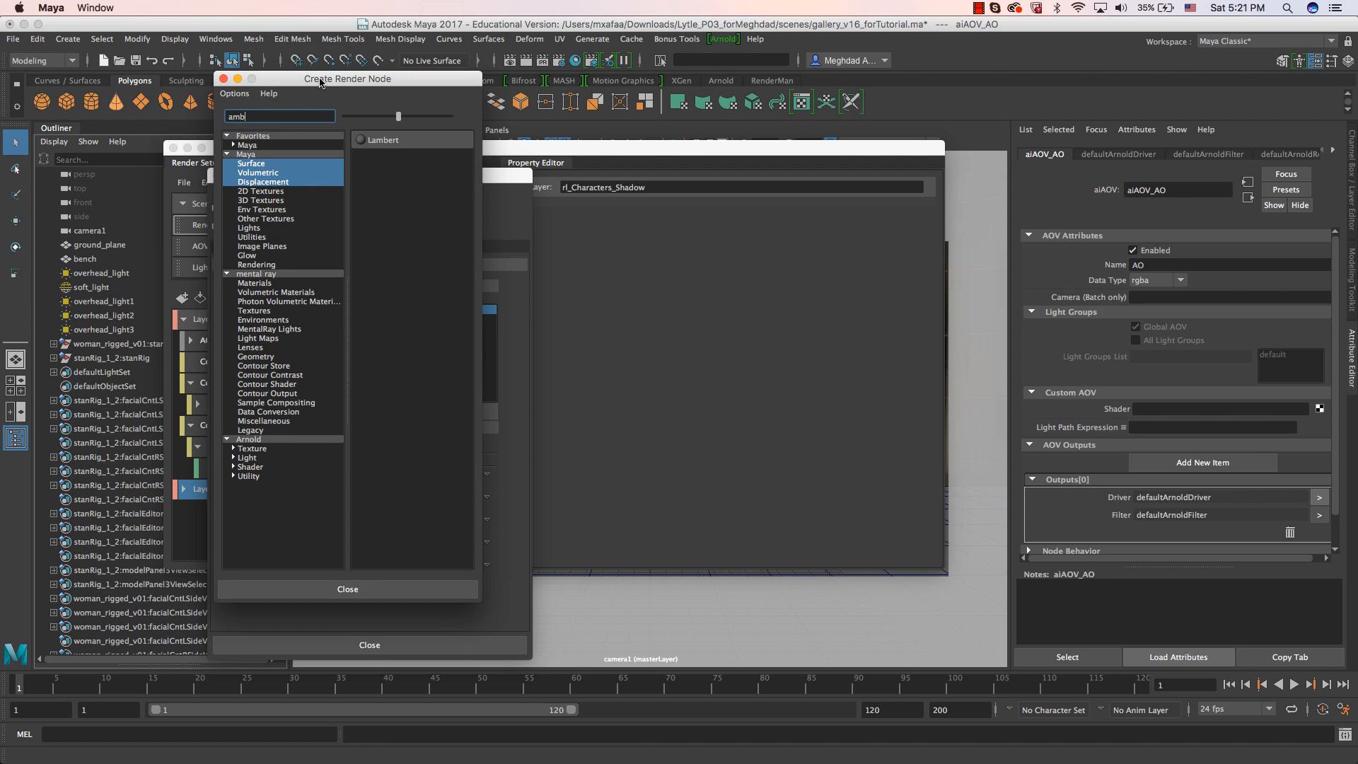
pyautogui.click(261, 437)
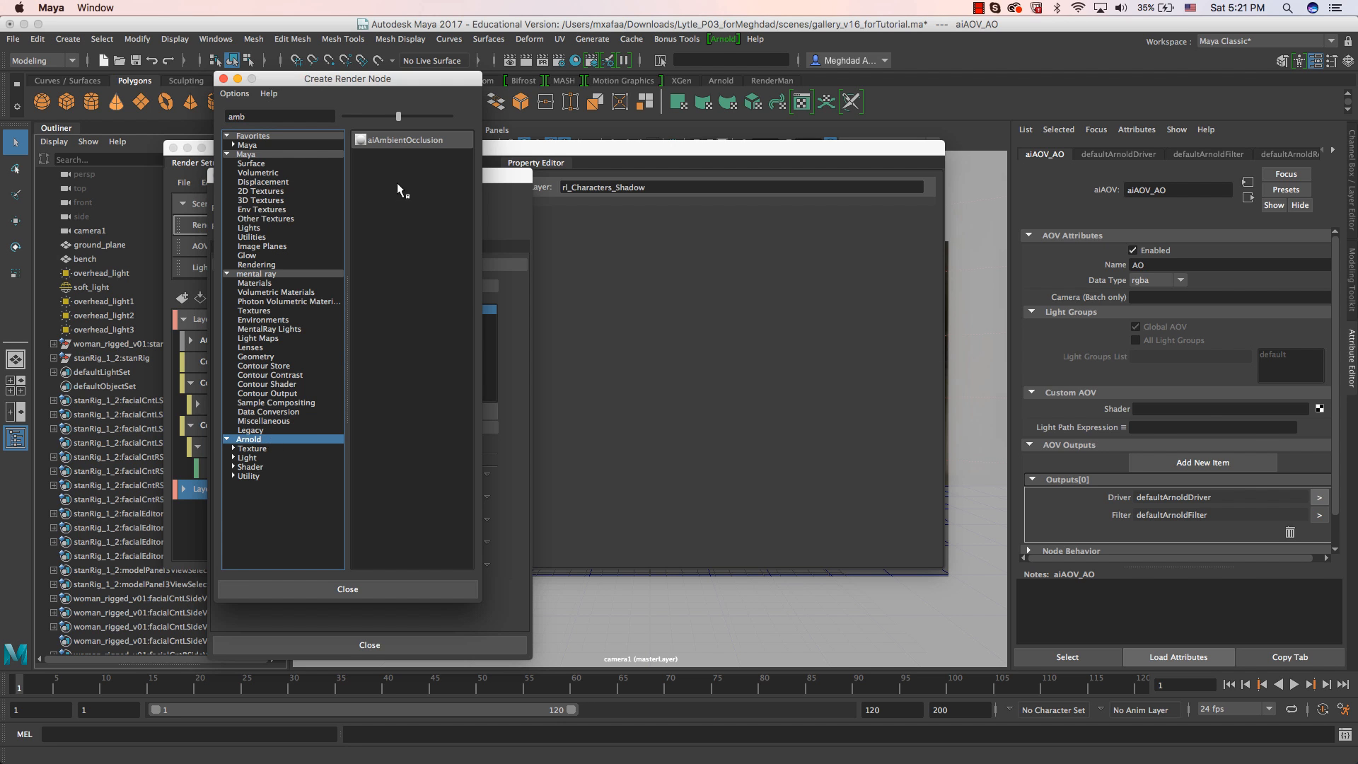
pyautogui.click(400, 141)
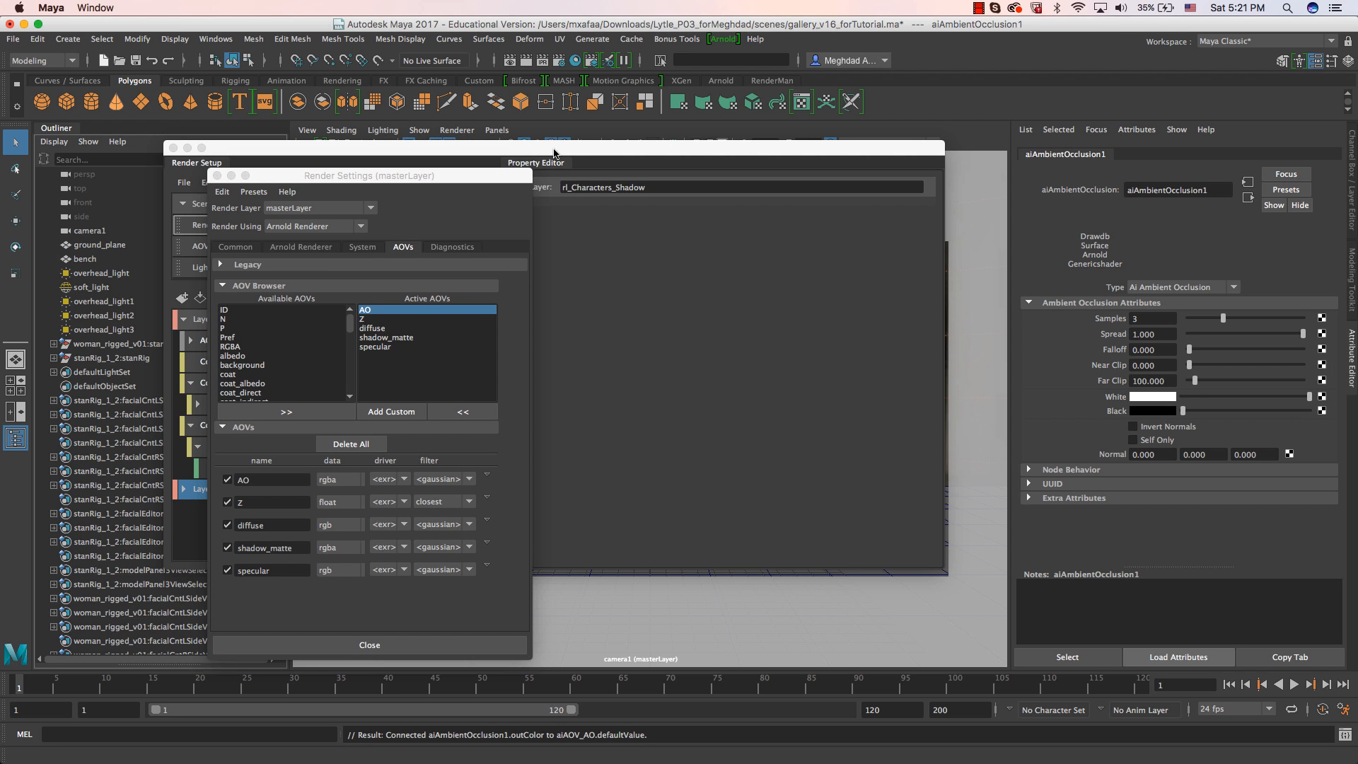
# Make rl_Characters_Beauty the visible render layer, keeping the Render Setup and Render Settings windows both in view.
pyautogui.moveTo(555, 152); pyautogui.dragTo(490, 161)
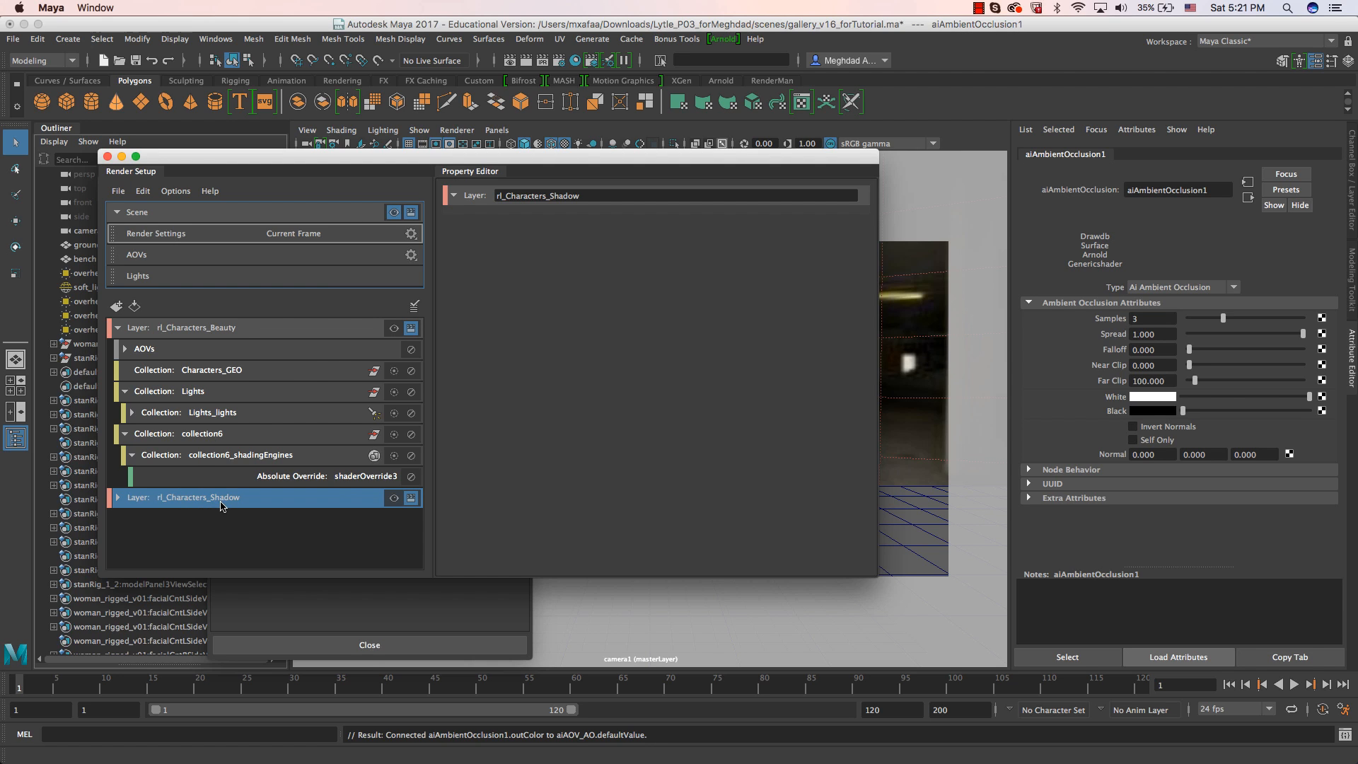
pyautogui.click(238, 329)
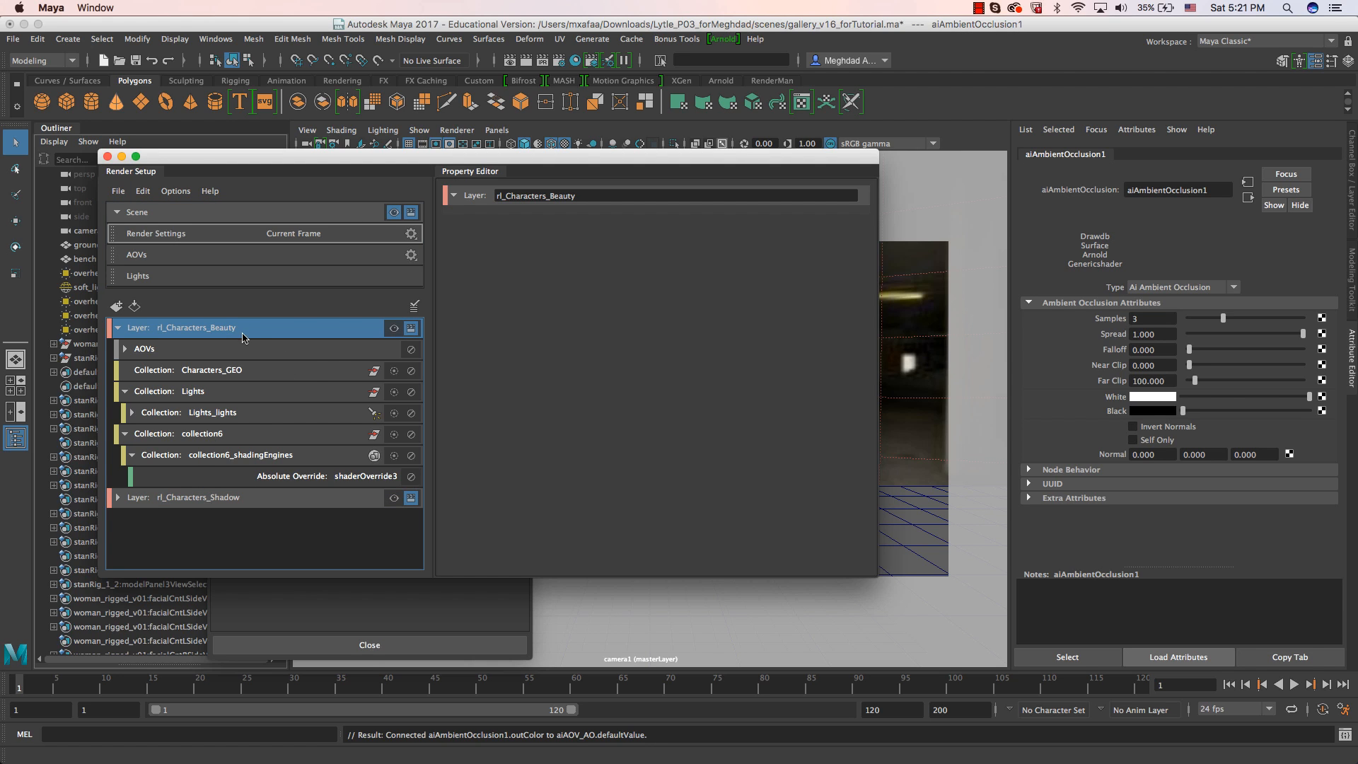
pyautogui.moveTo(339, 180); pyautogui.dragTo(515, 213)
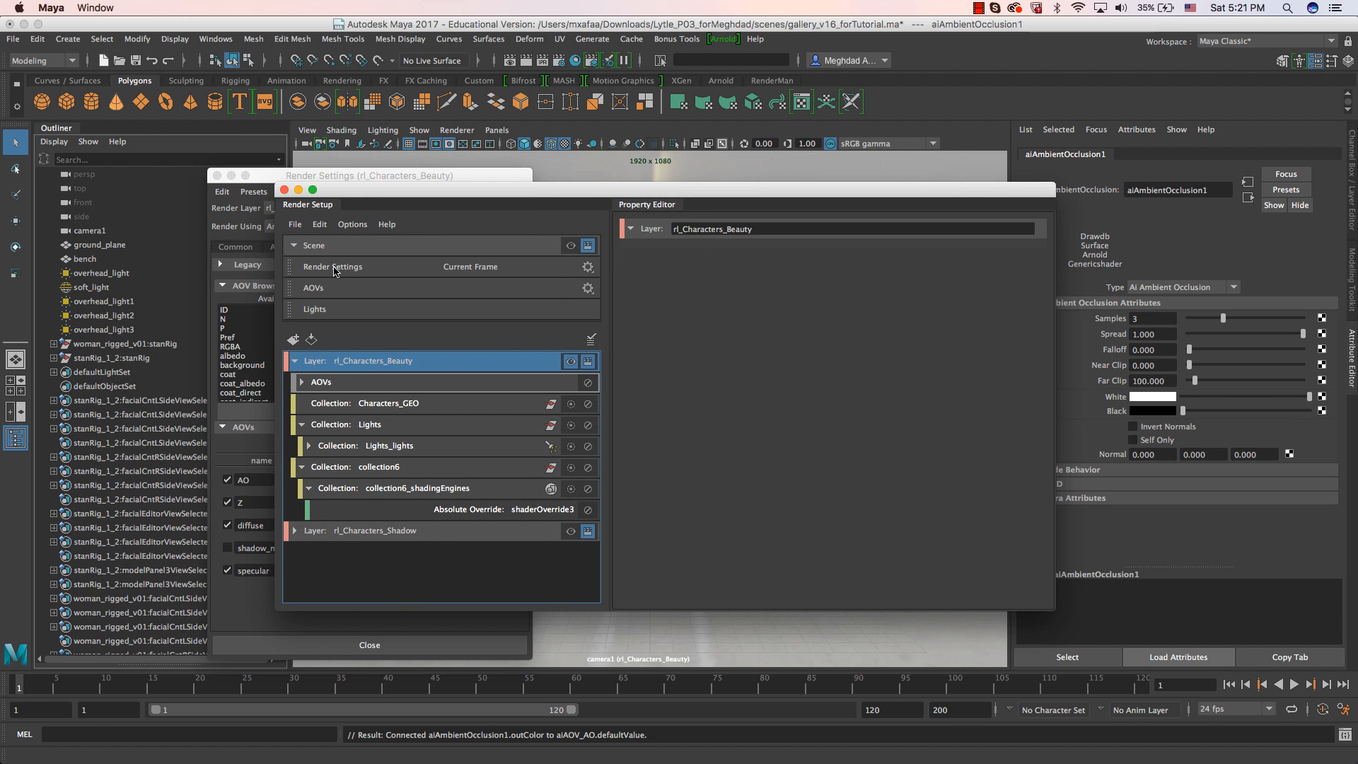
# Create an override for the AO AOV's enabled state in rl_Characters_Beauty and disable AO for that layer.
pyautogui.click(331, 177)
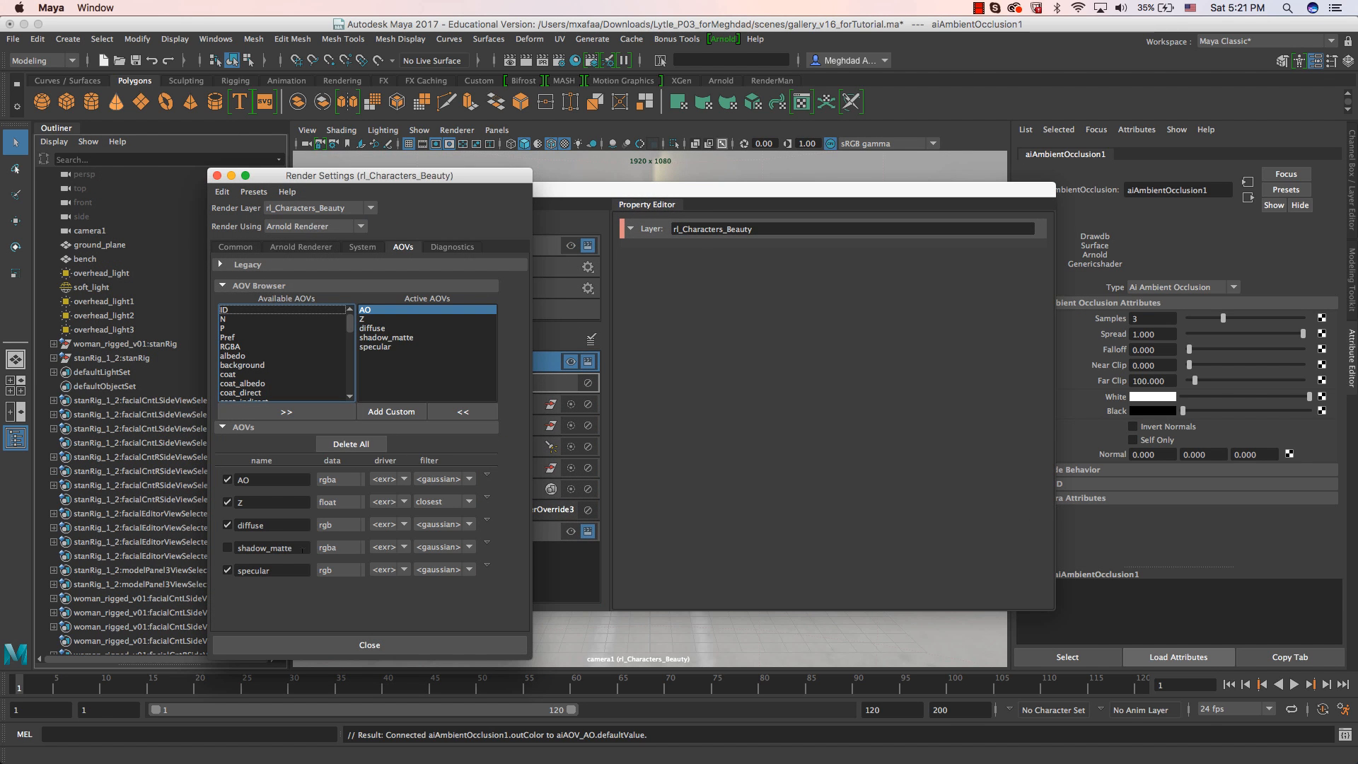
pyautogui.rightClick(227, 485)
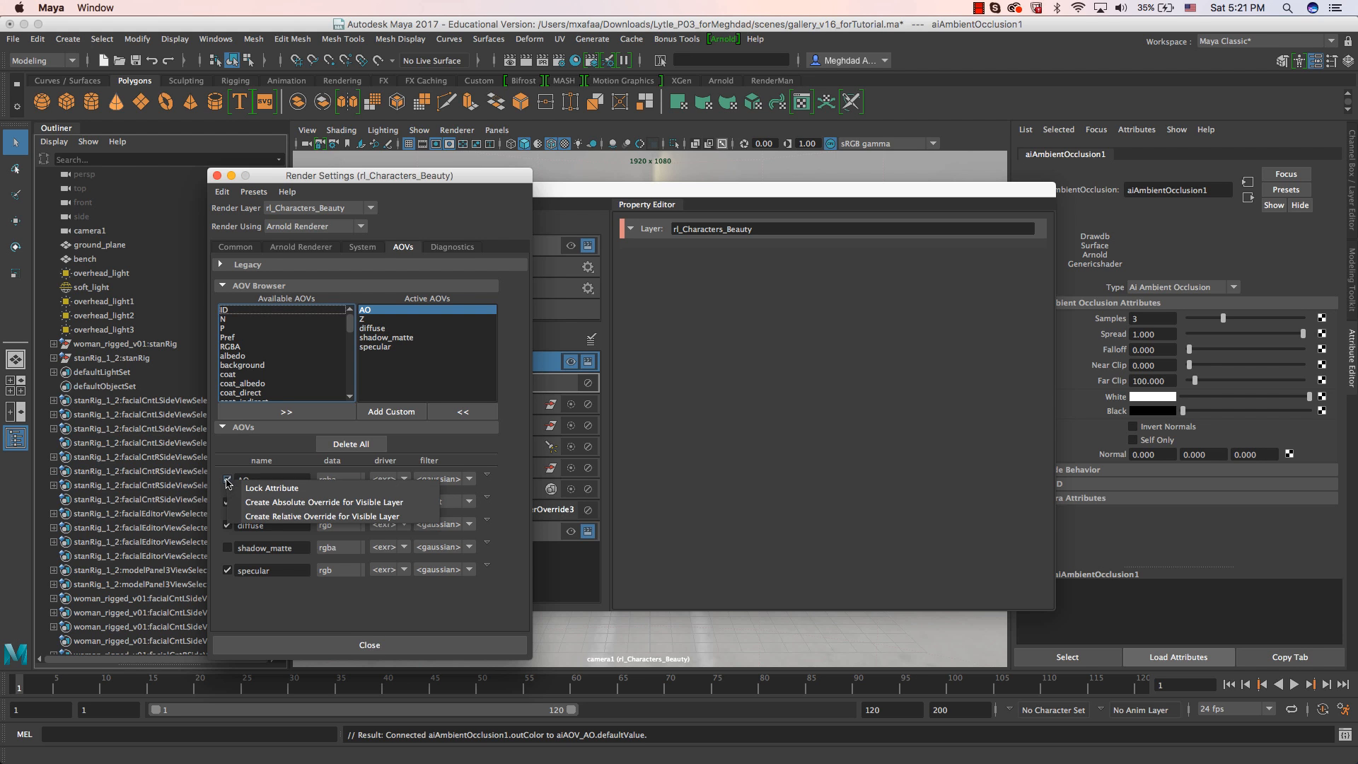
pyautogui.click(267, 516)
pyautogui.click(227, 480)
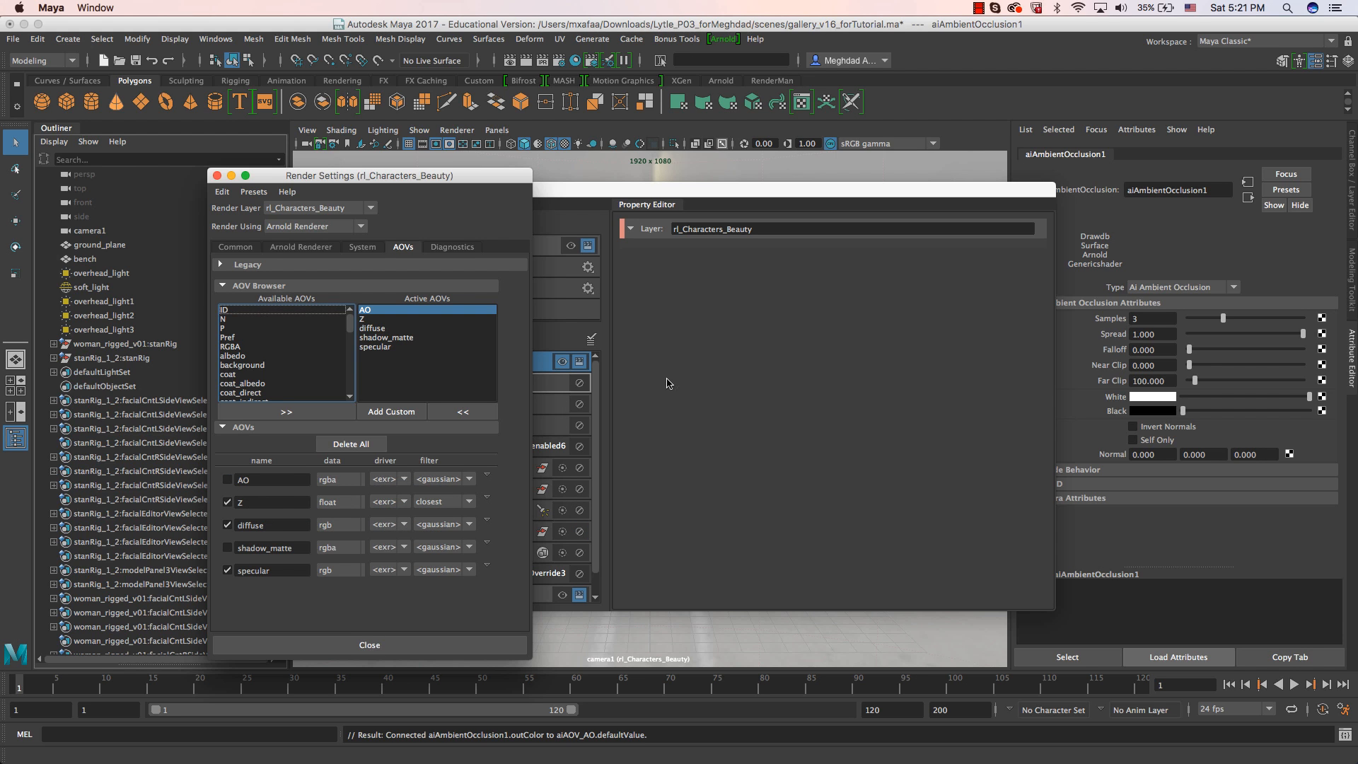
# Make rl_Characters_Shadow the visible render layer in Render Setup.
pyautogui.click(626, 202)
pyautogui.scroll(-1, 405, 525)
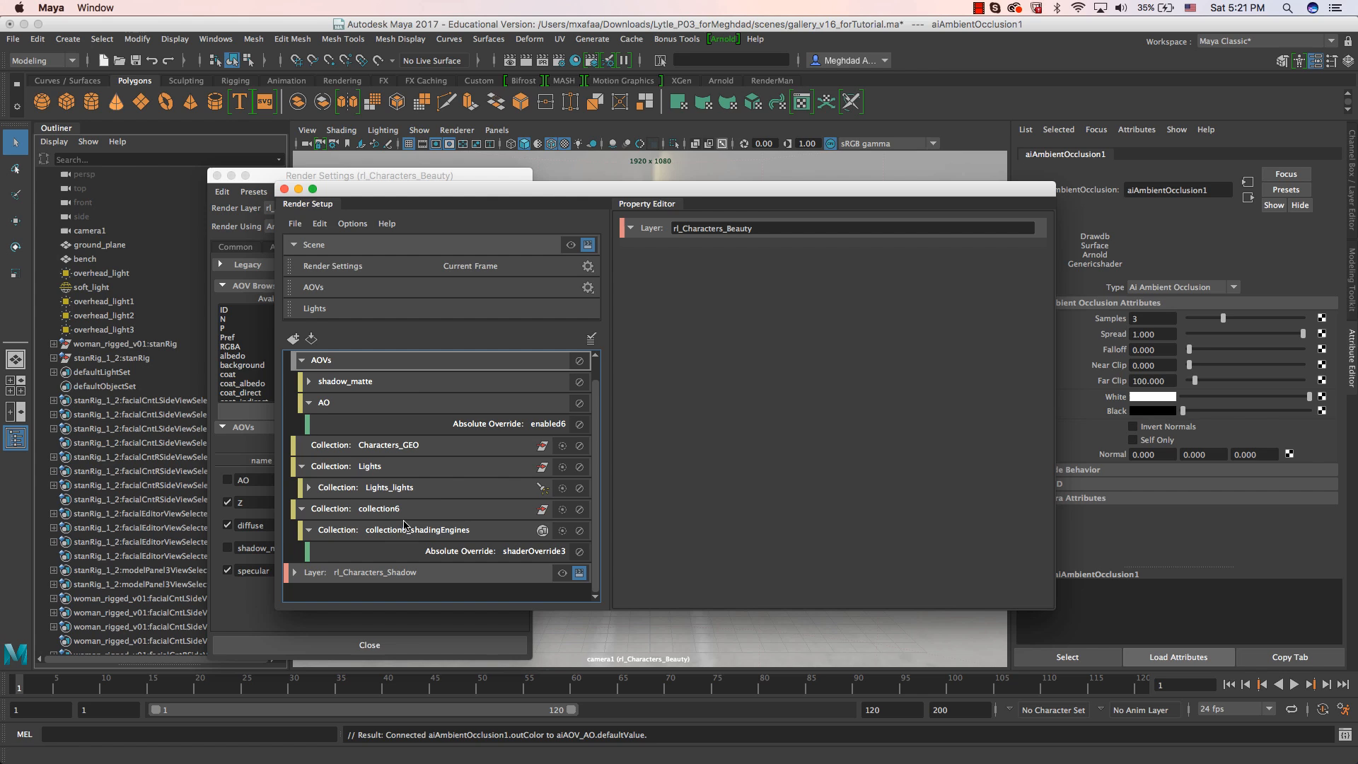
pyautogui.click(367, 571)
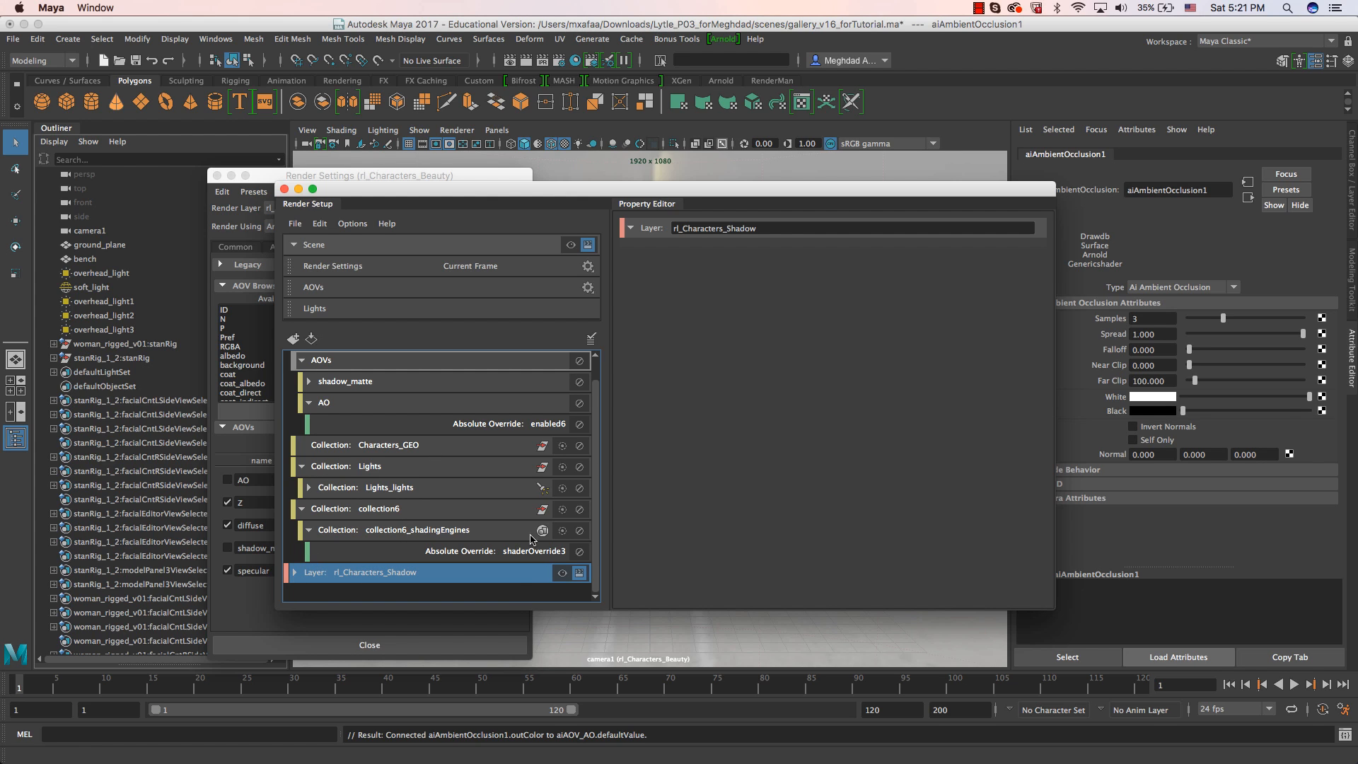
pyautogui.click(562, 572)
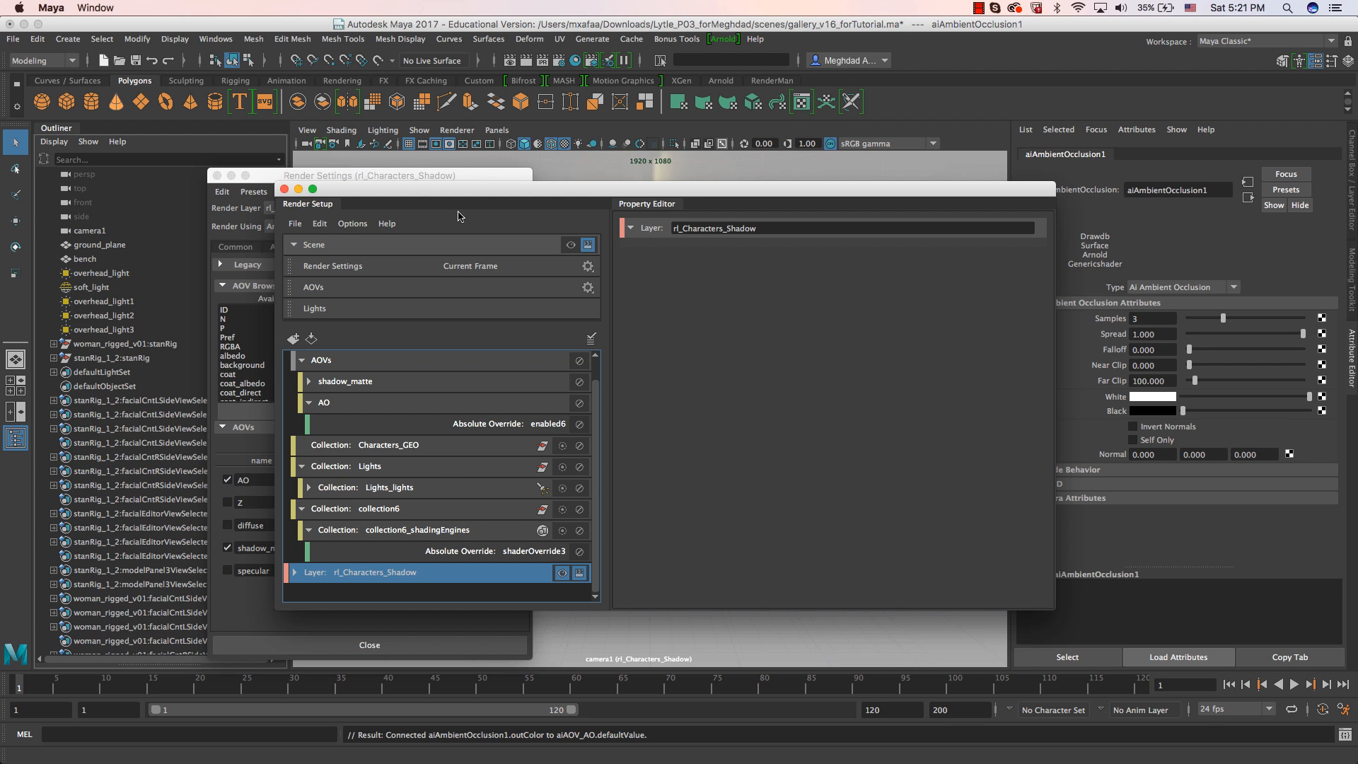
# Render the shadow layer in Arnold RenderView and compare the Beauty output's color with its alpha channel.
pyautogui.moveTo(1357, 19); pyautogui.dragTo(536, 61)
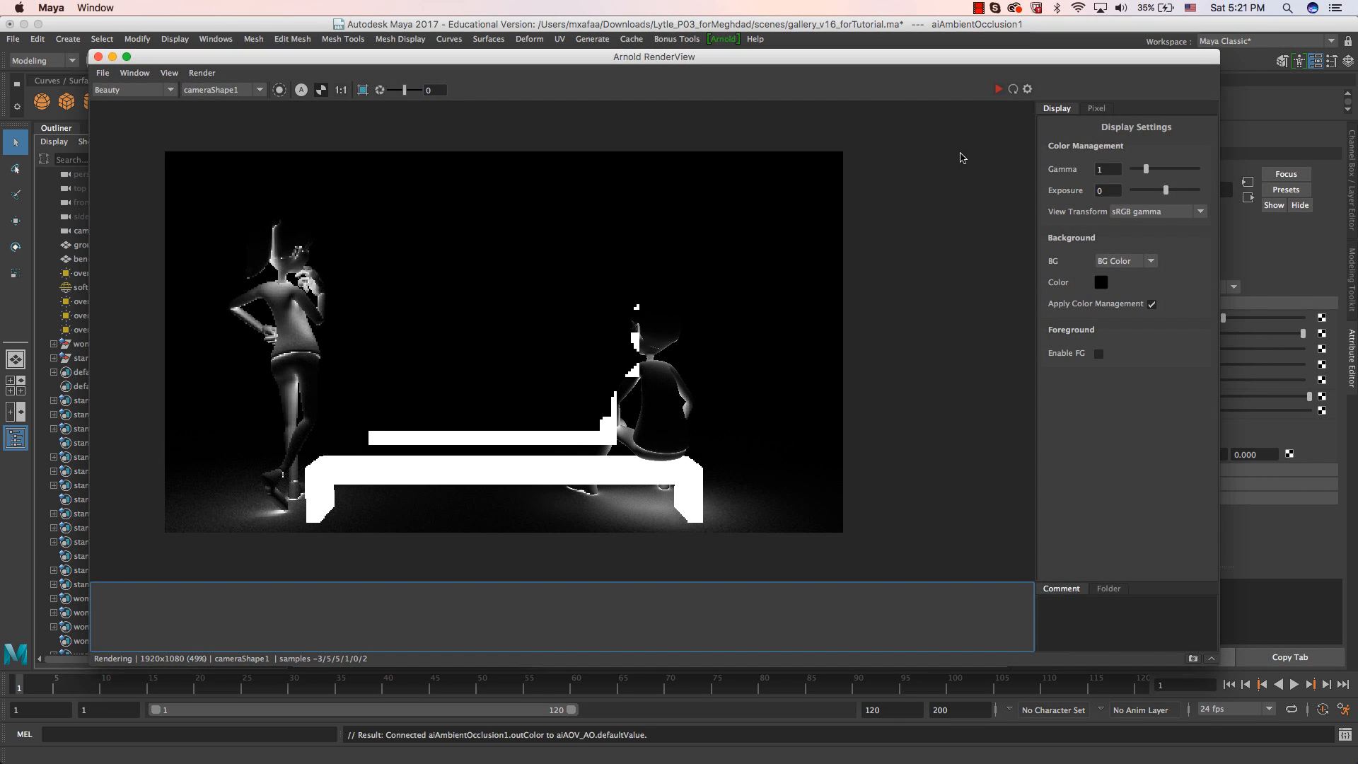
pyautogui.click(998, 89)
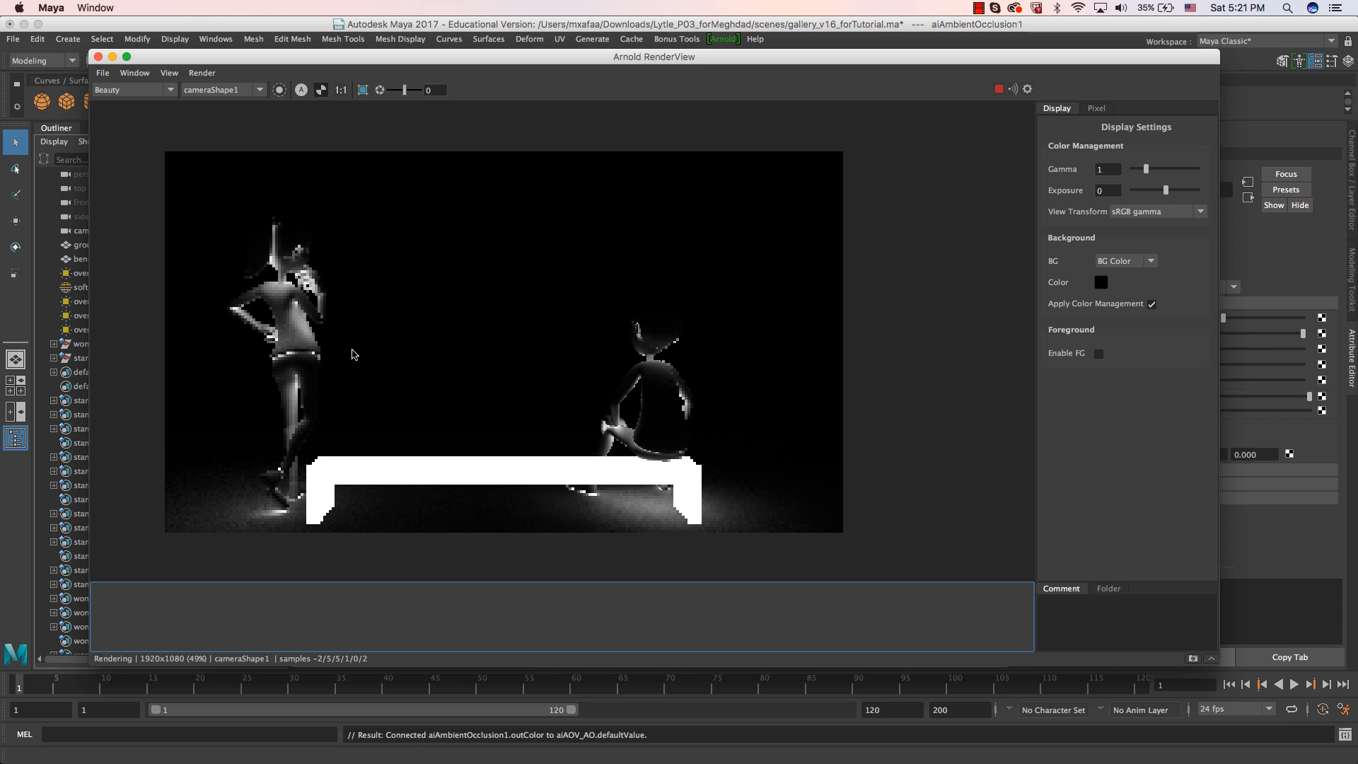
pyautogui.click(322, 95)
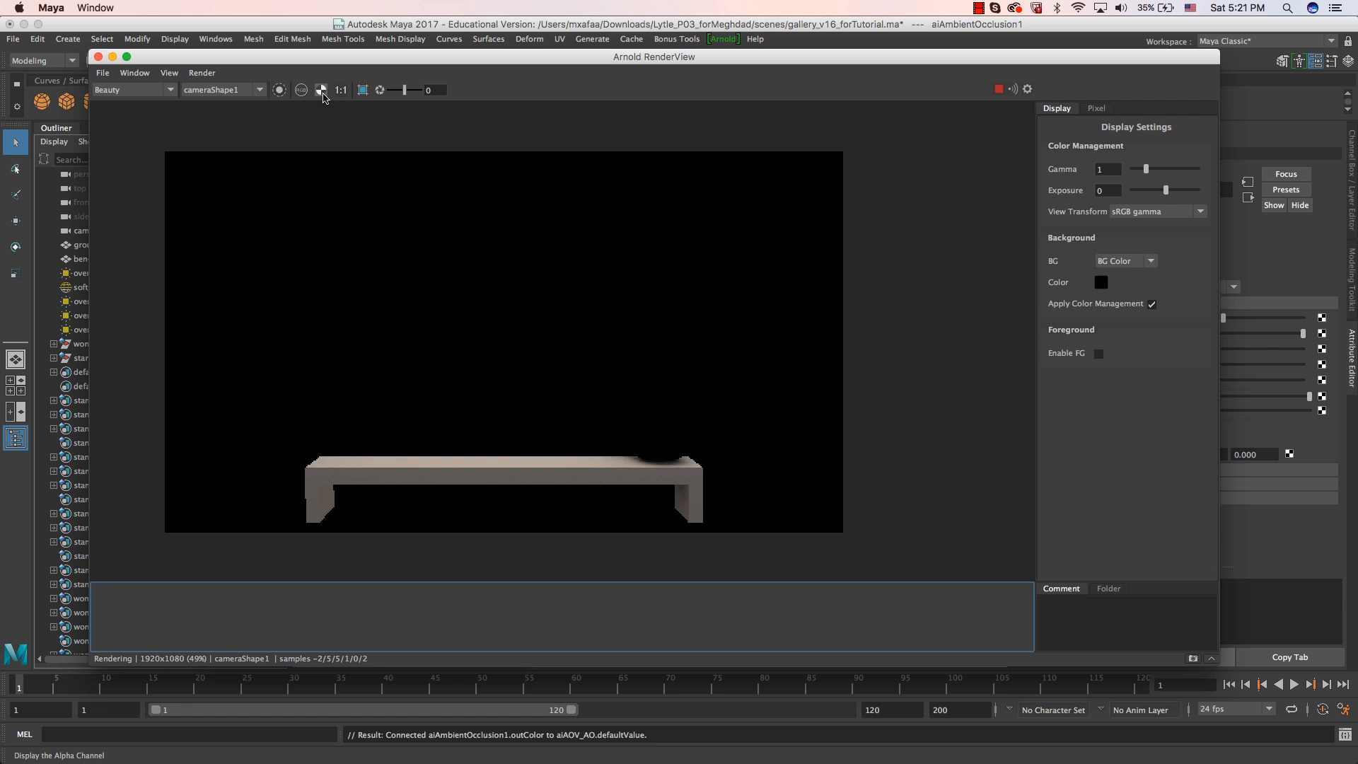
pyautogui.click(322, 95)
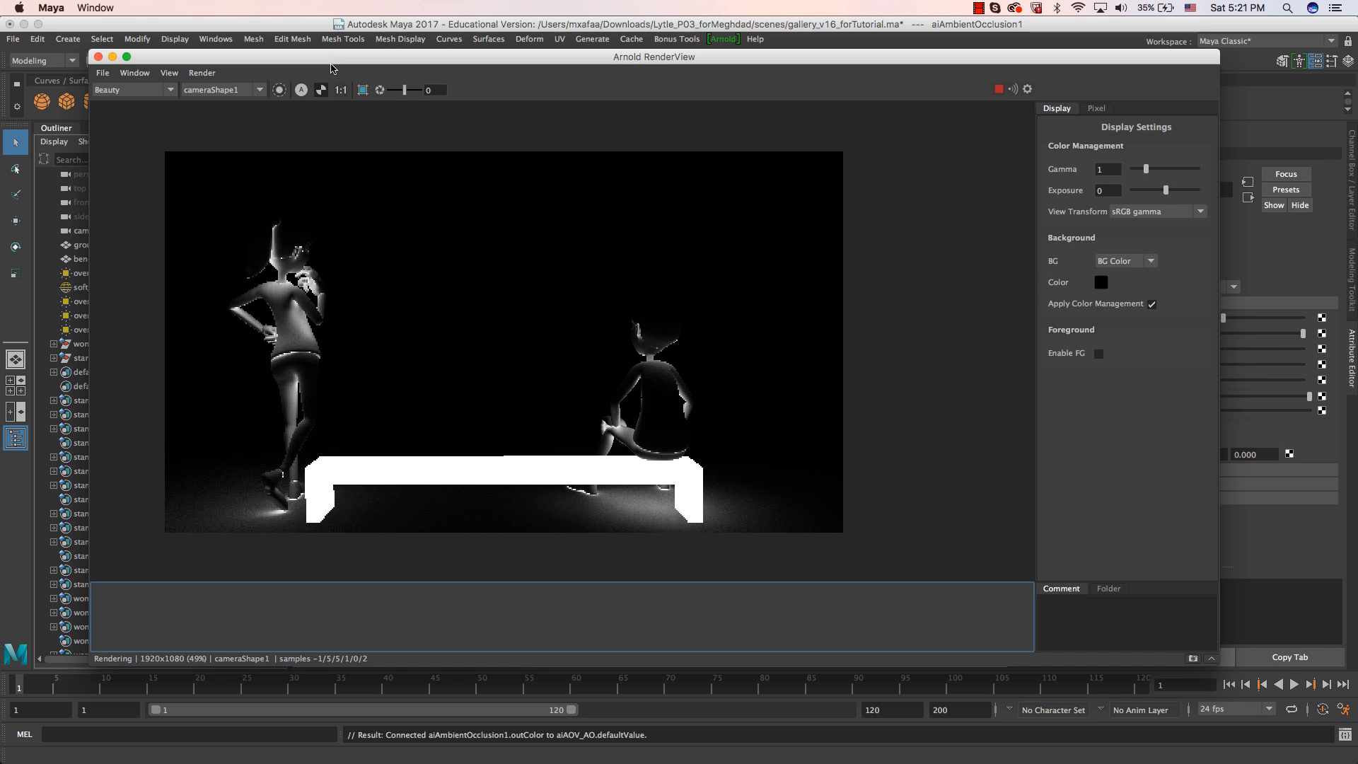
# Inspect the AO and shadow_matte AOVs of the shadow layer render in full color.
pyautogui.click(155, 91)
pyautogui.click(141, 111)
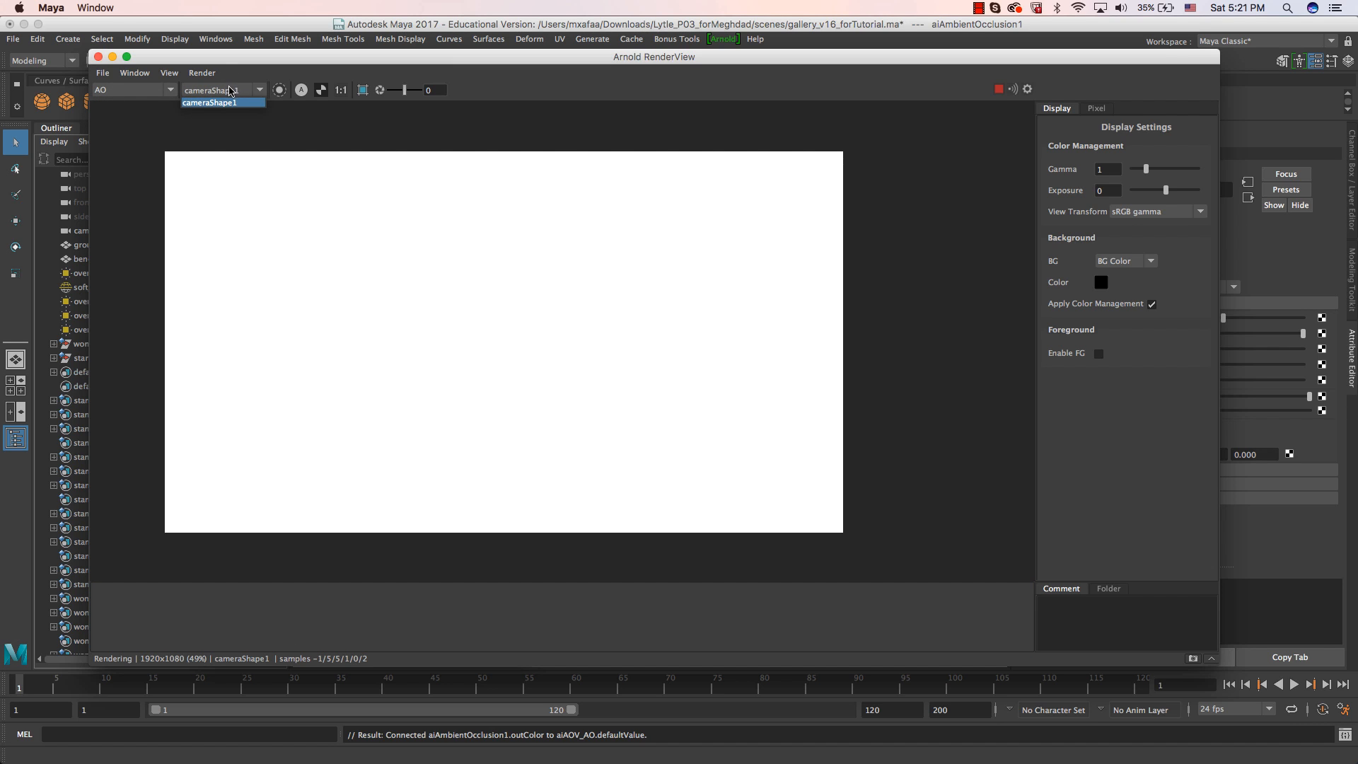
pyautogui.click(322, 92)
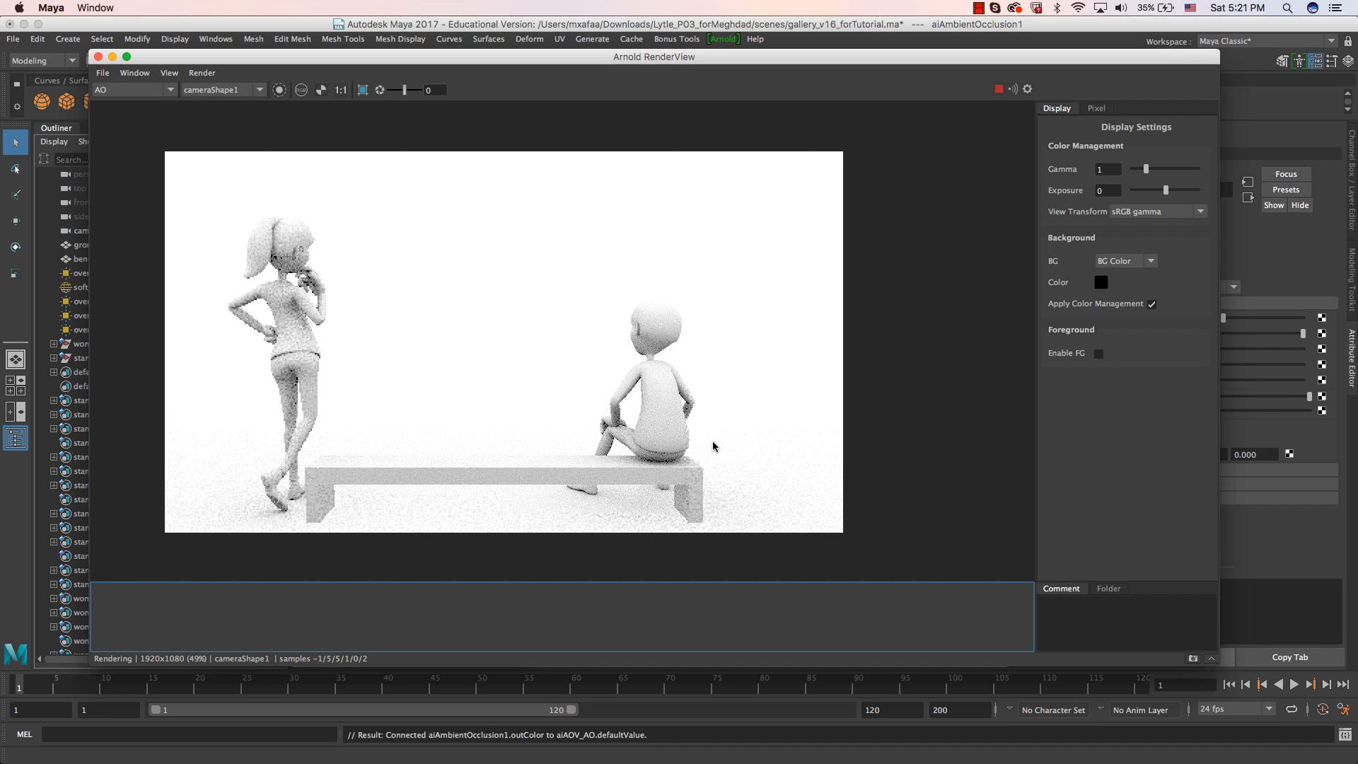
pyautogui.click(114, 90)
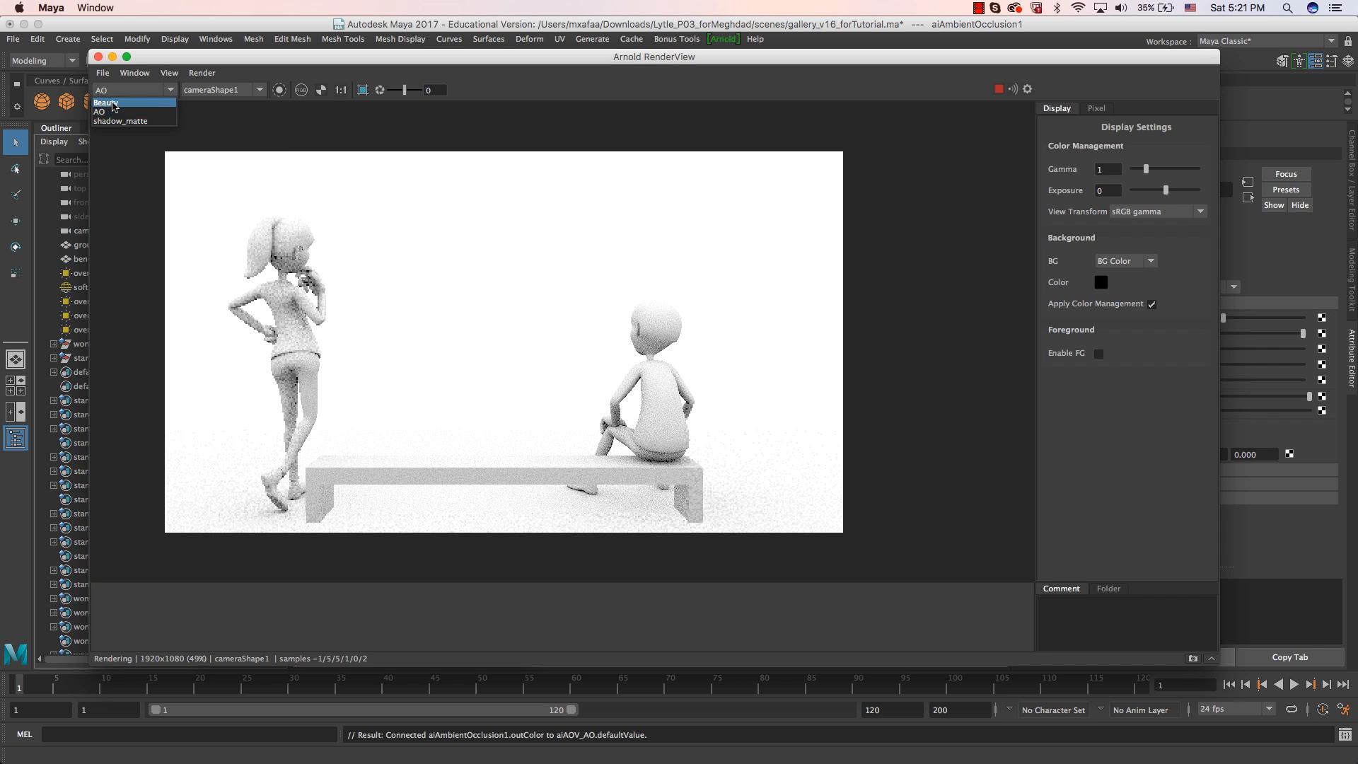
pyautogui.click(117, 121)
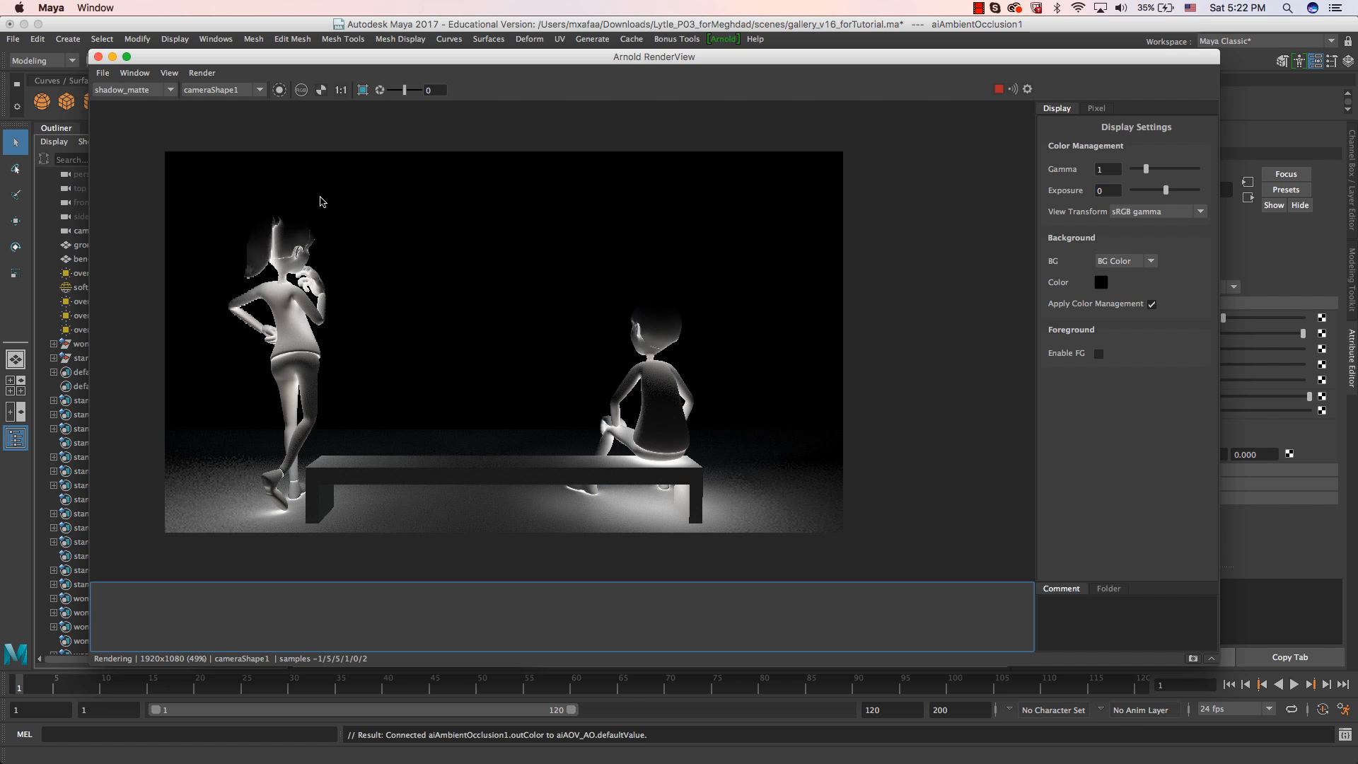
# Make rl_Characters_Beauty the visible layer and view its diffuse AOV in Arnold RenderView.
pyautogui.moveTo(276, 58); pyautogui.dragTo(645, 97)
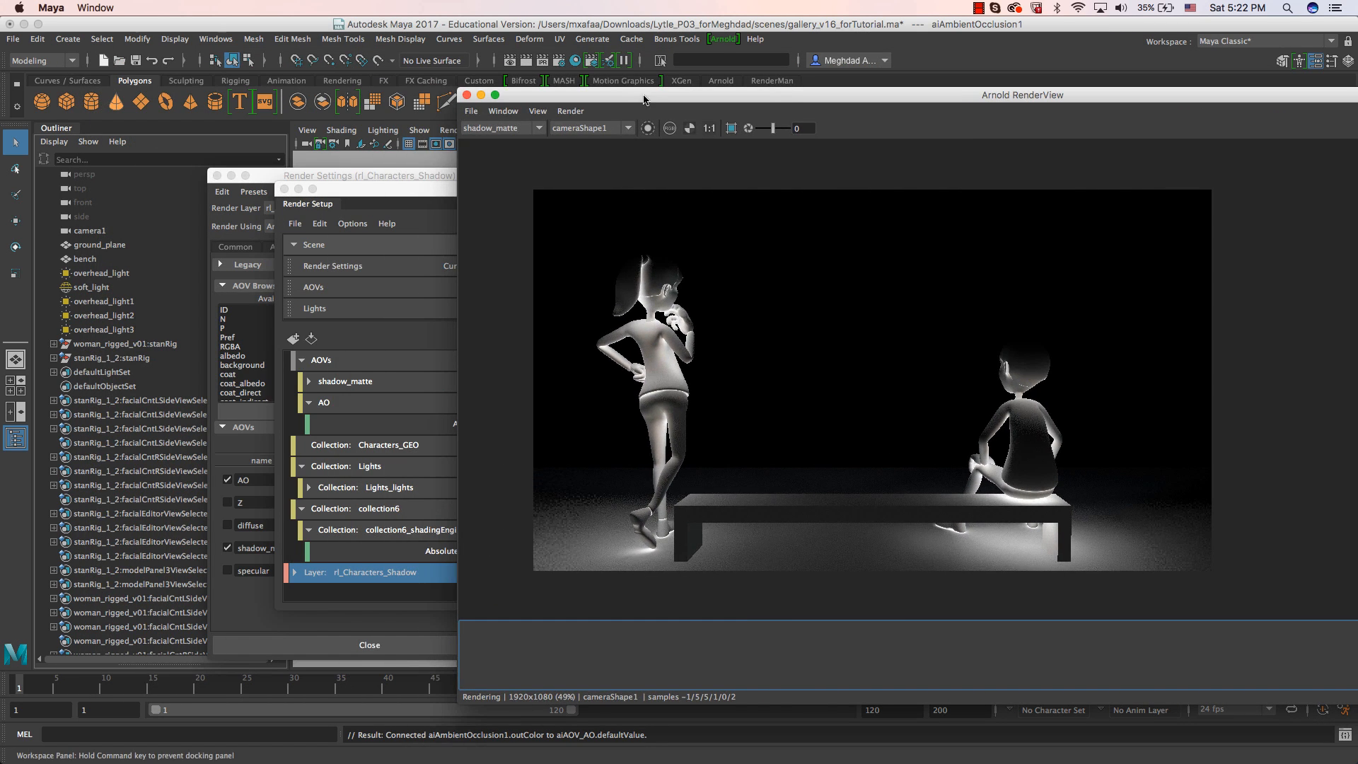
pyautogui.click(357, 192)
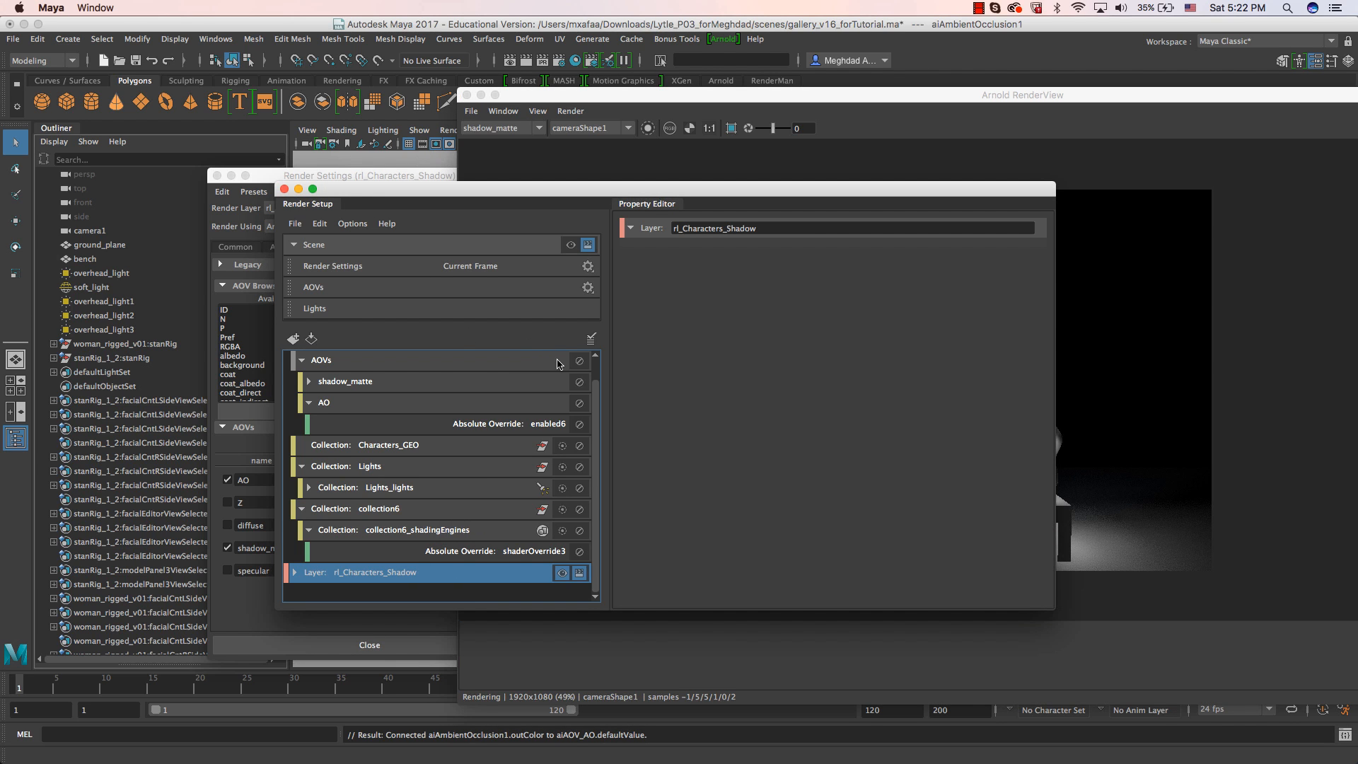
pyautogui.scroll(1, 510, 429)
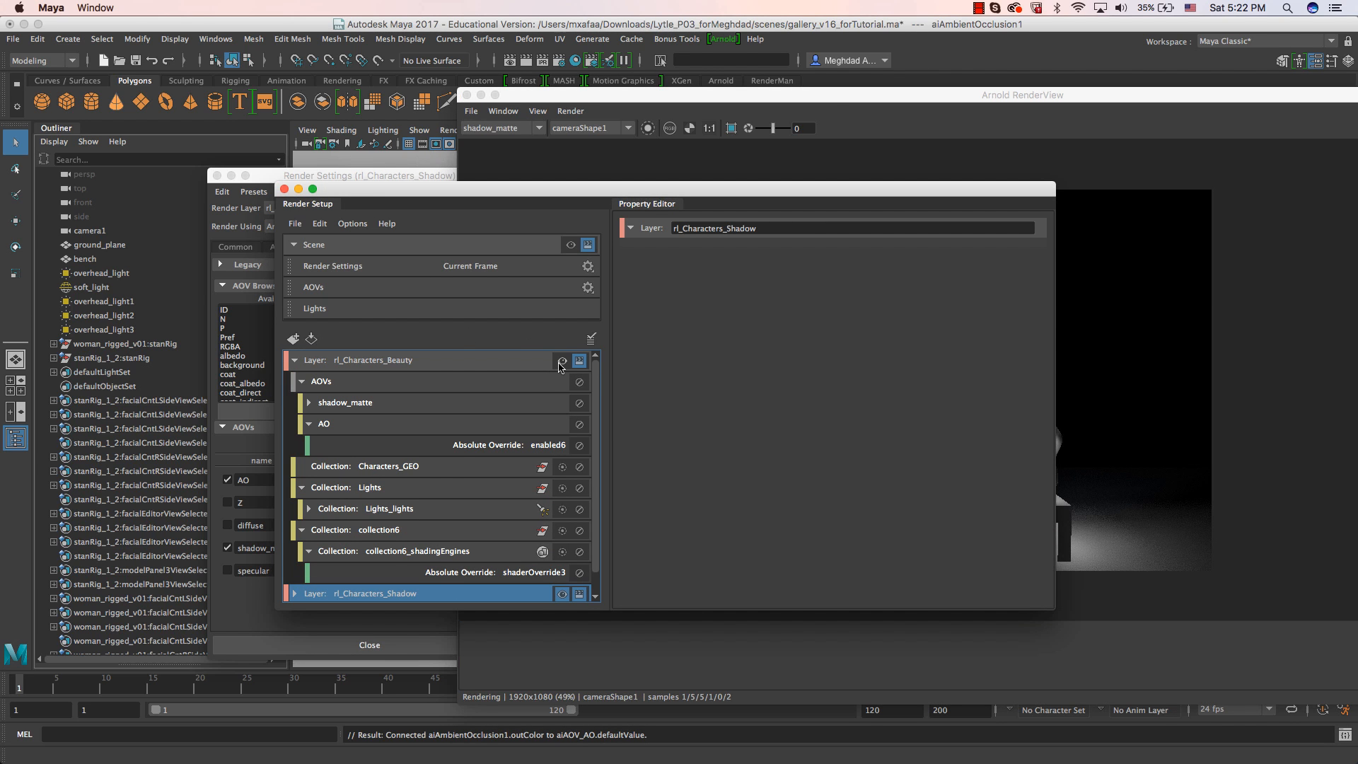
pyautogui.click(831, 106)
pyautogui.moveTo(884, 99); pyautogui.dragTo(601, 101)
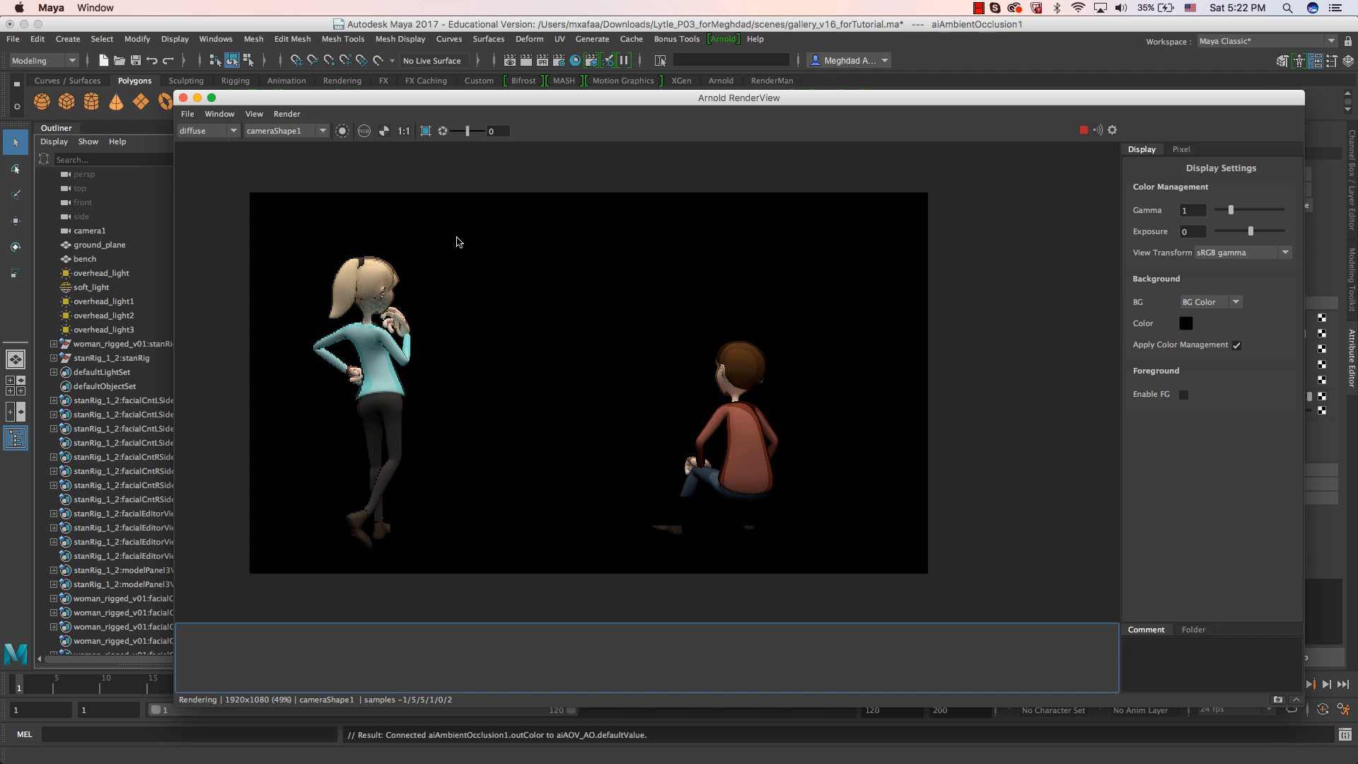
# Bring Render Setup in front of the render and collapse the rl_Characters_Beauty layer.
pyautogui.moveTo(270, 103); pyautogui.dragTo(476, 106)
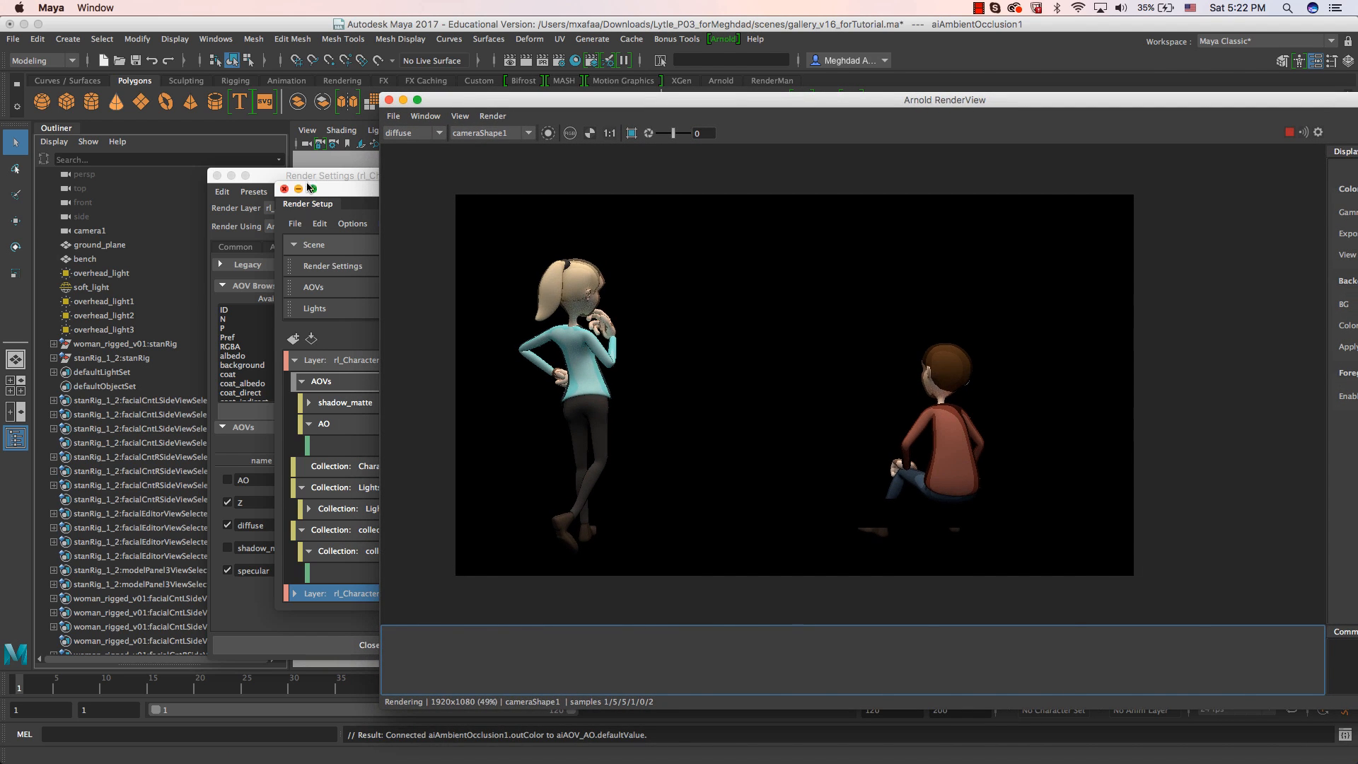
pyautogui.click(276, 182)
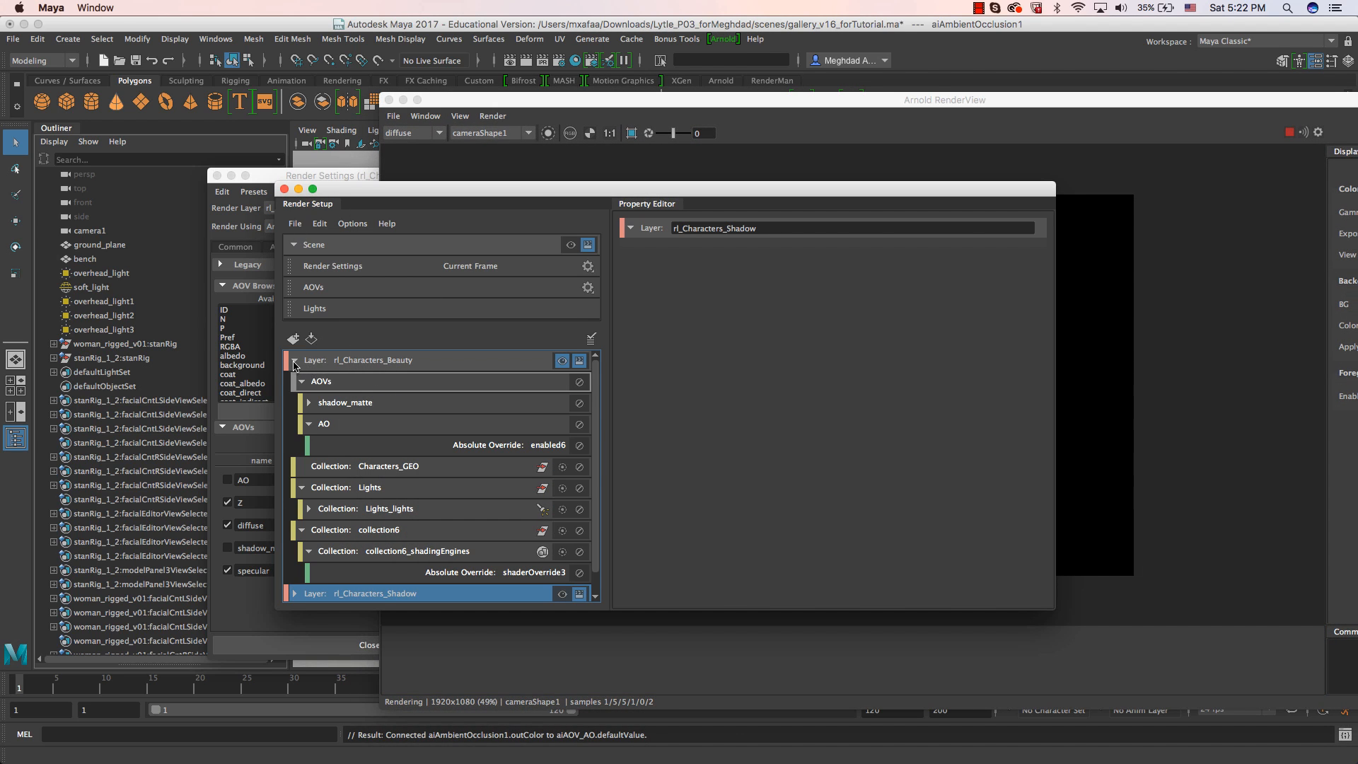
pyautogui.click(295, 361)
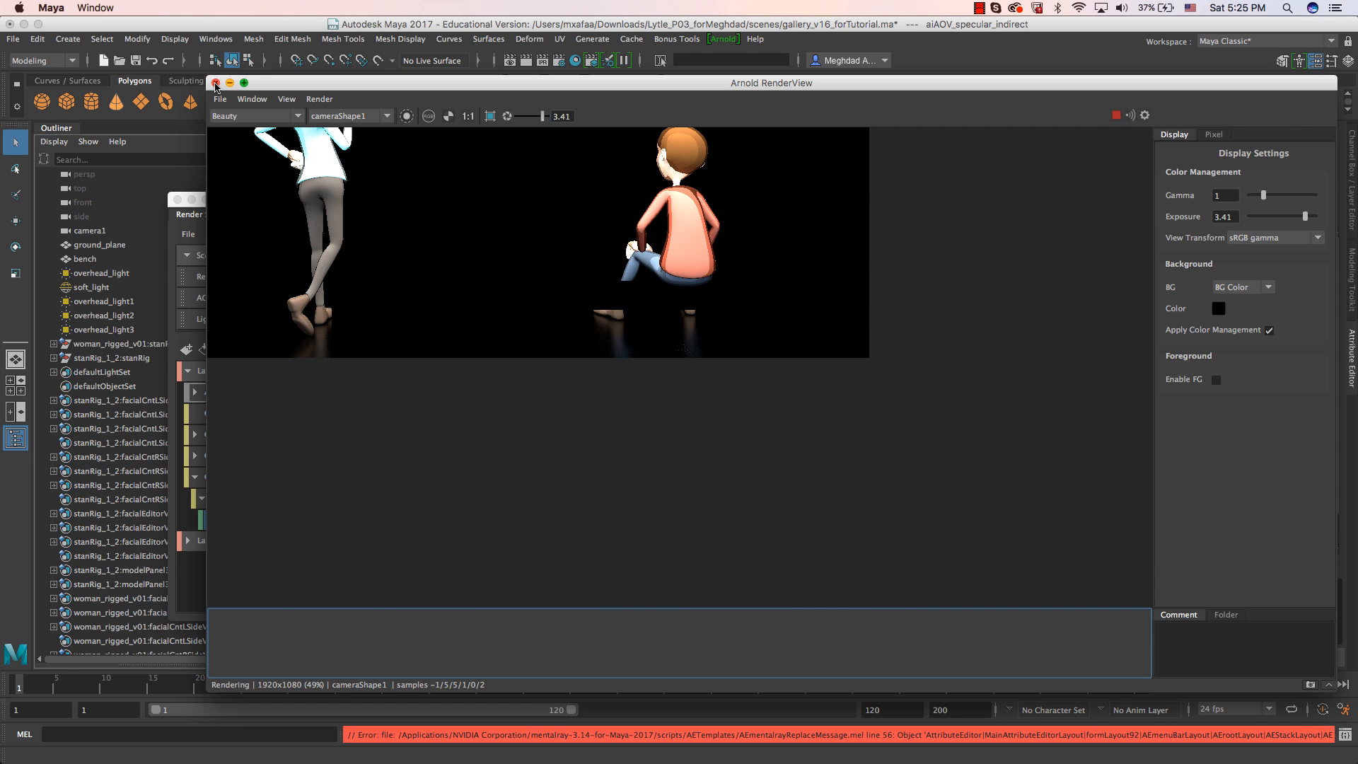
# Close Arnold RenderView and Render Settings, then collapse rl_Characters_Beauty and move Render Setup clear of the character in the camera view.
pyautogui.click(215, 84)
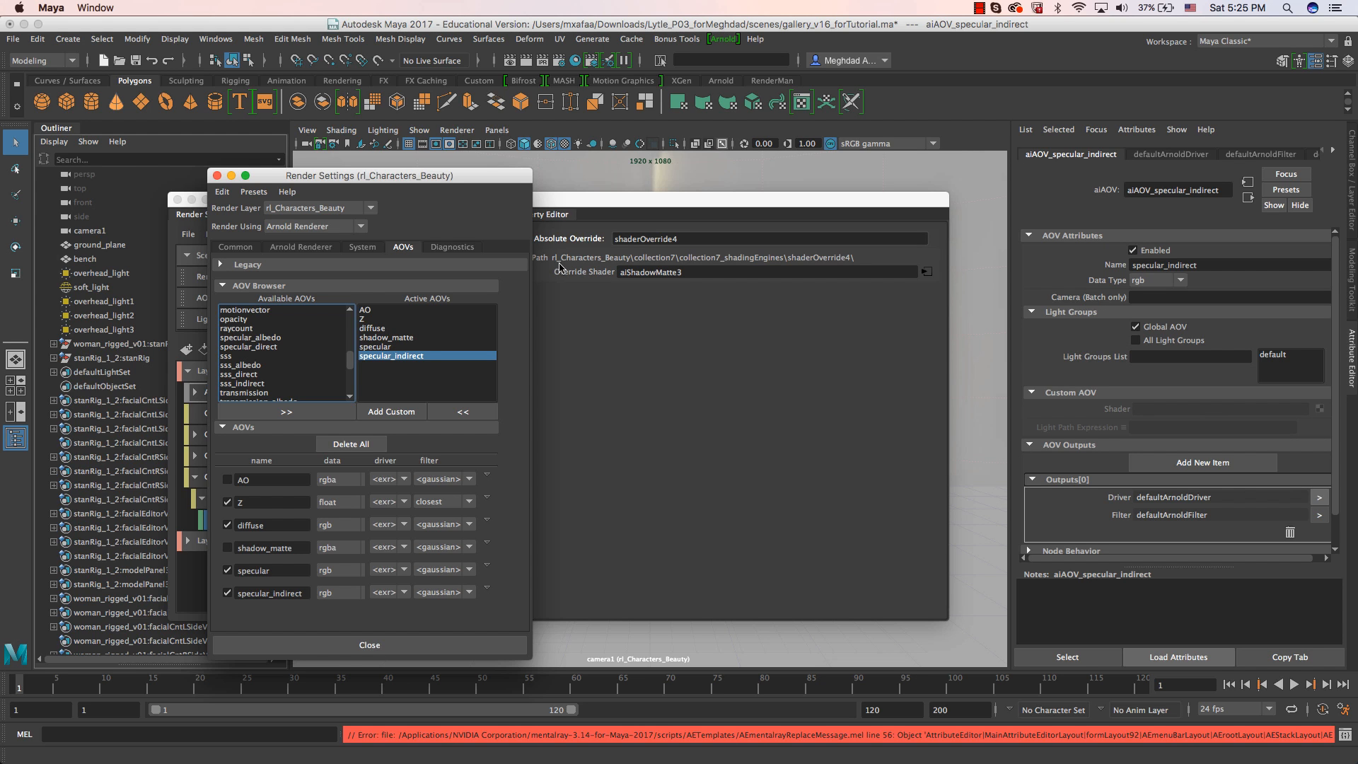
pyautogui.moveTo(335, 177); pyautogui.dragTo(490, 174)
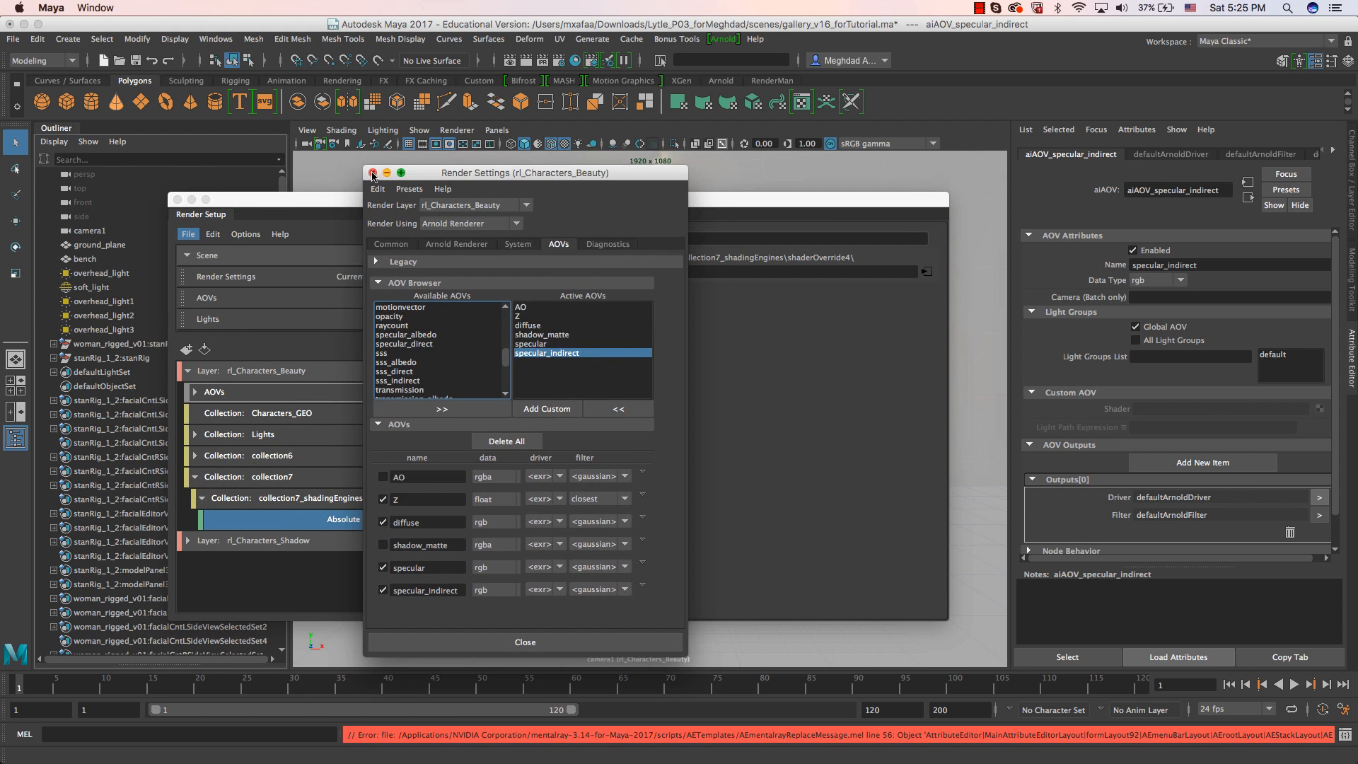
pyautogui.click(372, 174)
pyautogui.click(189, 372)
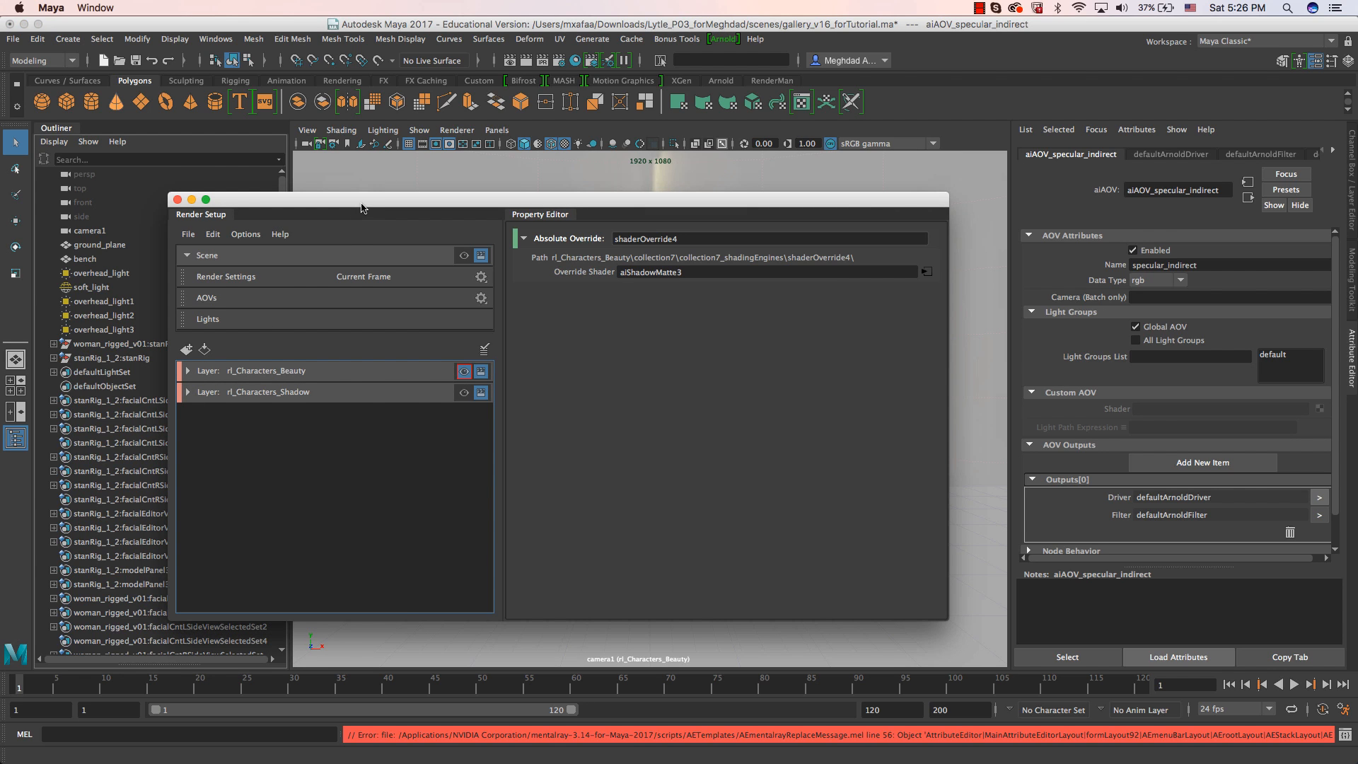
pyautogui.moveTo(357, 207); pyautogui.dragTo(514, 183)
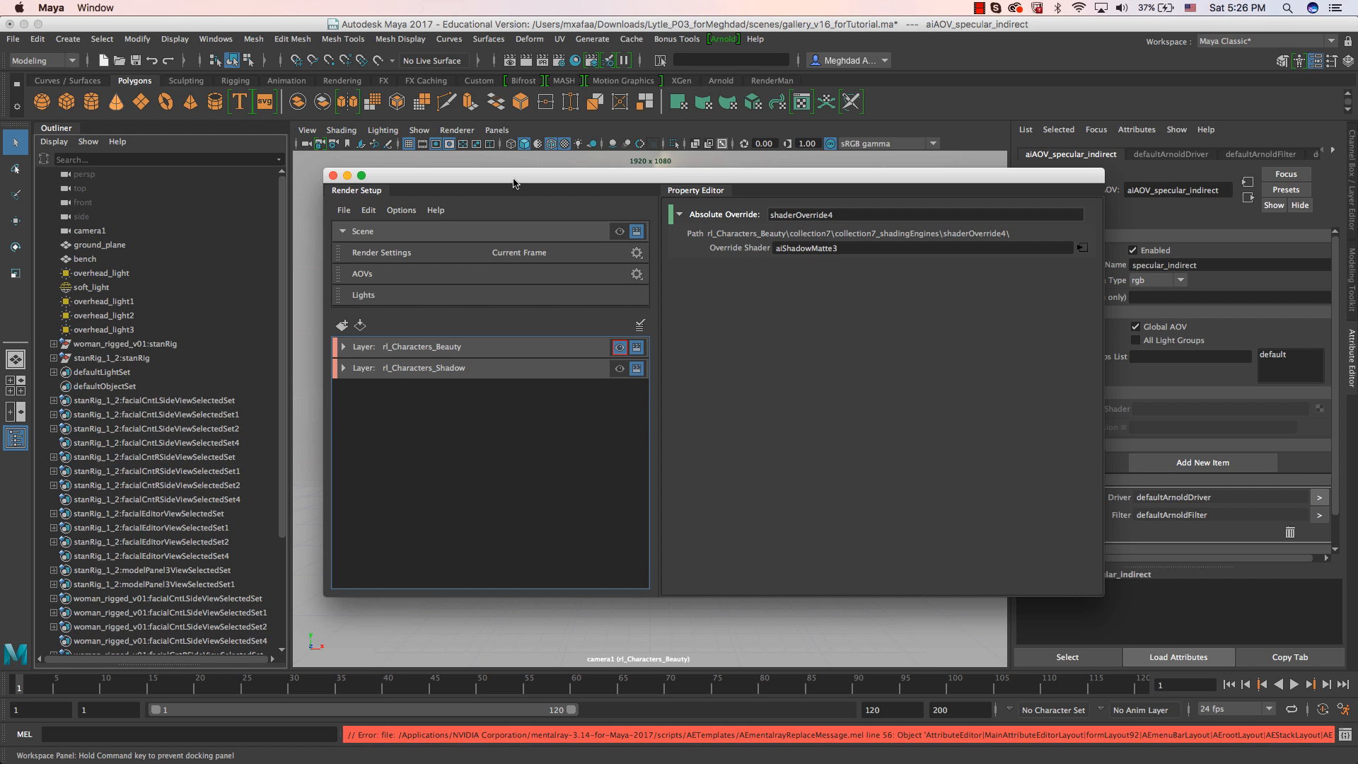
pyautogui.moveTo(514, 179); pyautogui.dragTo(860, 198)
pyautogui.click(342, 315)
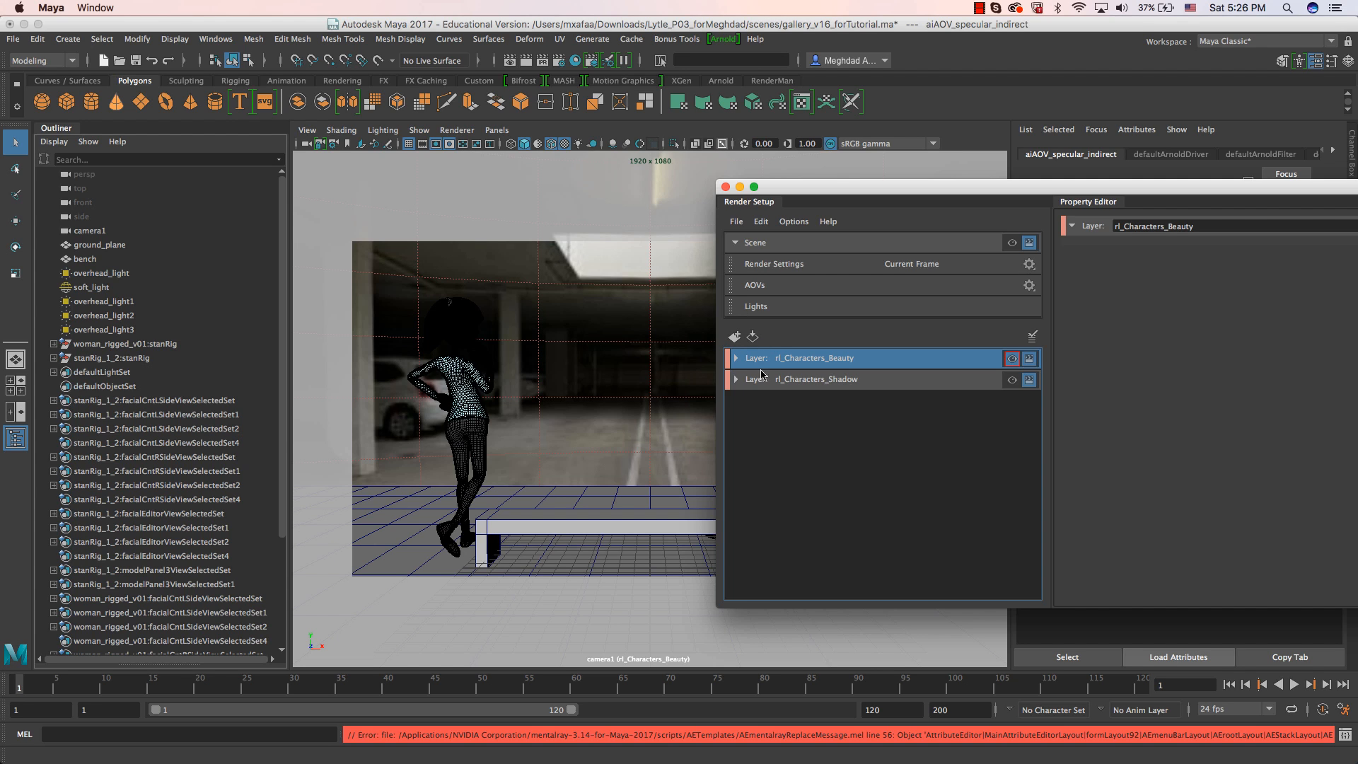
# Create a new render layer named Wireframe in Render Setup.
pyautogui.click(798, 379)
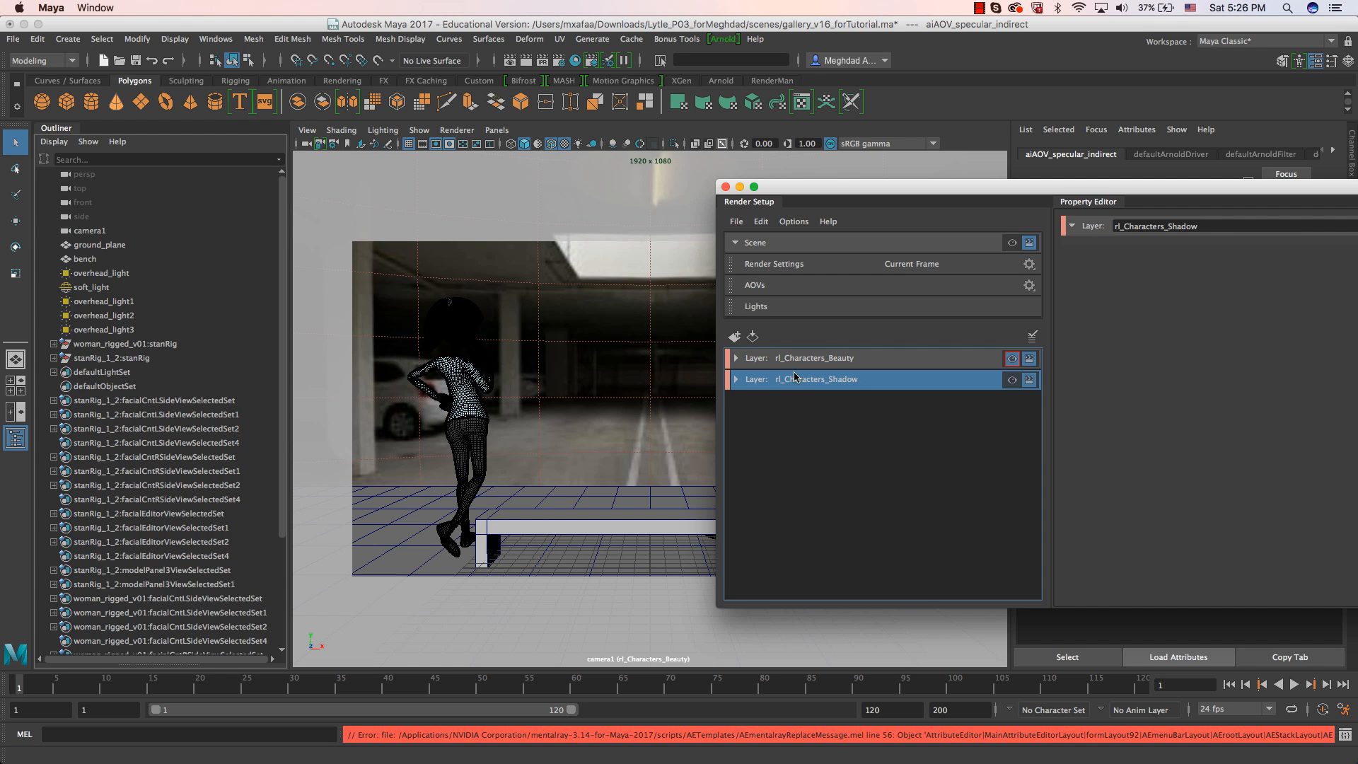
pyautogui.click(736, 337)
pyautogui.moveTo(854, 402); pyautogui.dragTo(722, 403)
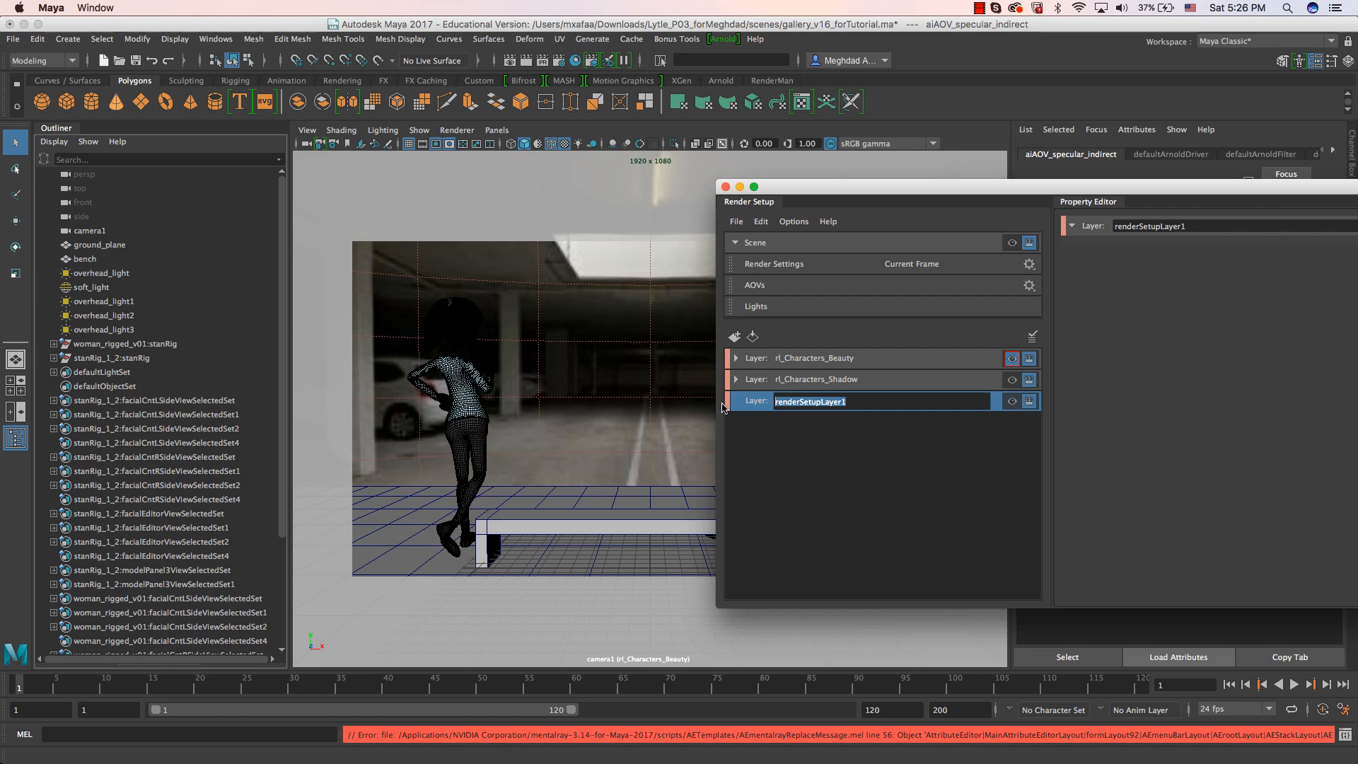
pyautogui.write('Wireframe')
pyautogui.press('Return')
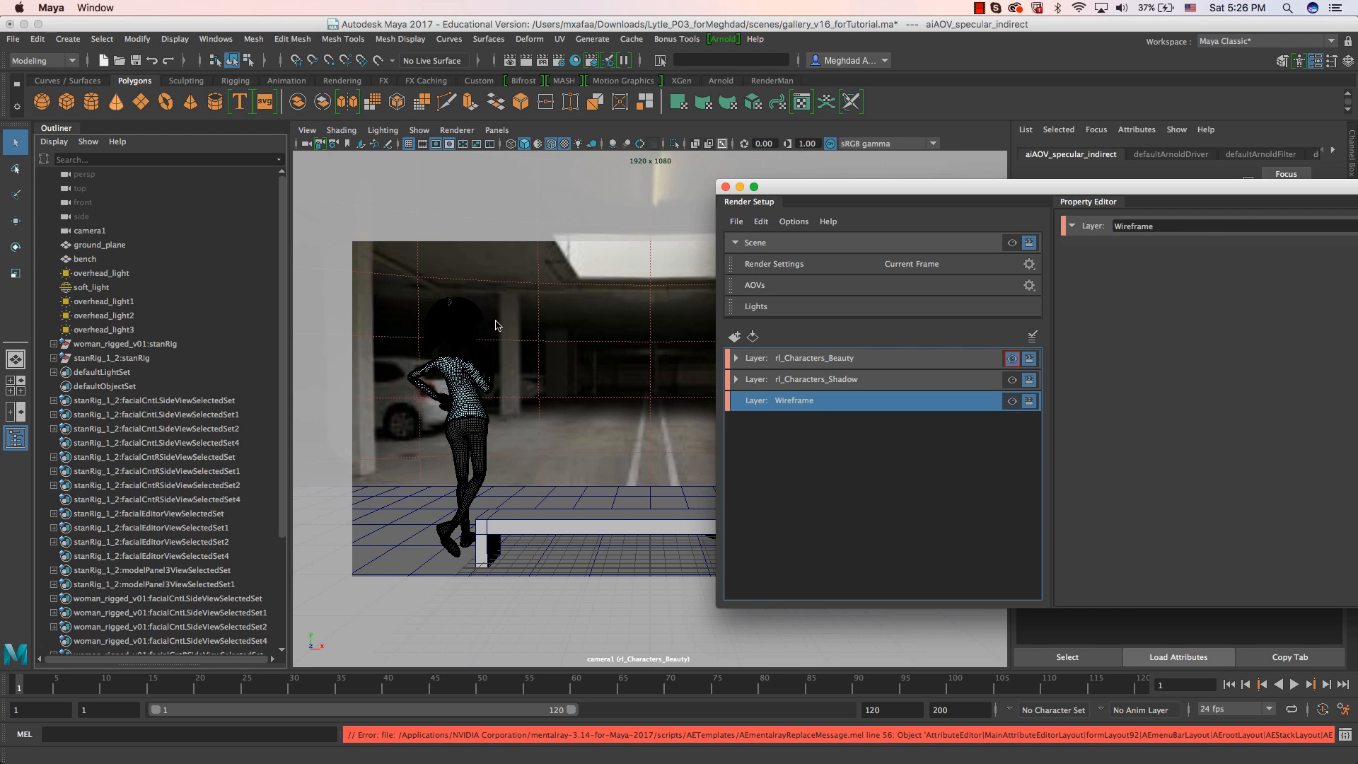
# Create a collection in the Wireframe layer containing woman_rigged_v01:stanRig and stanRig_1_2:stanRig, and set the layer visible.
pyautogui.click(112, 344)
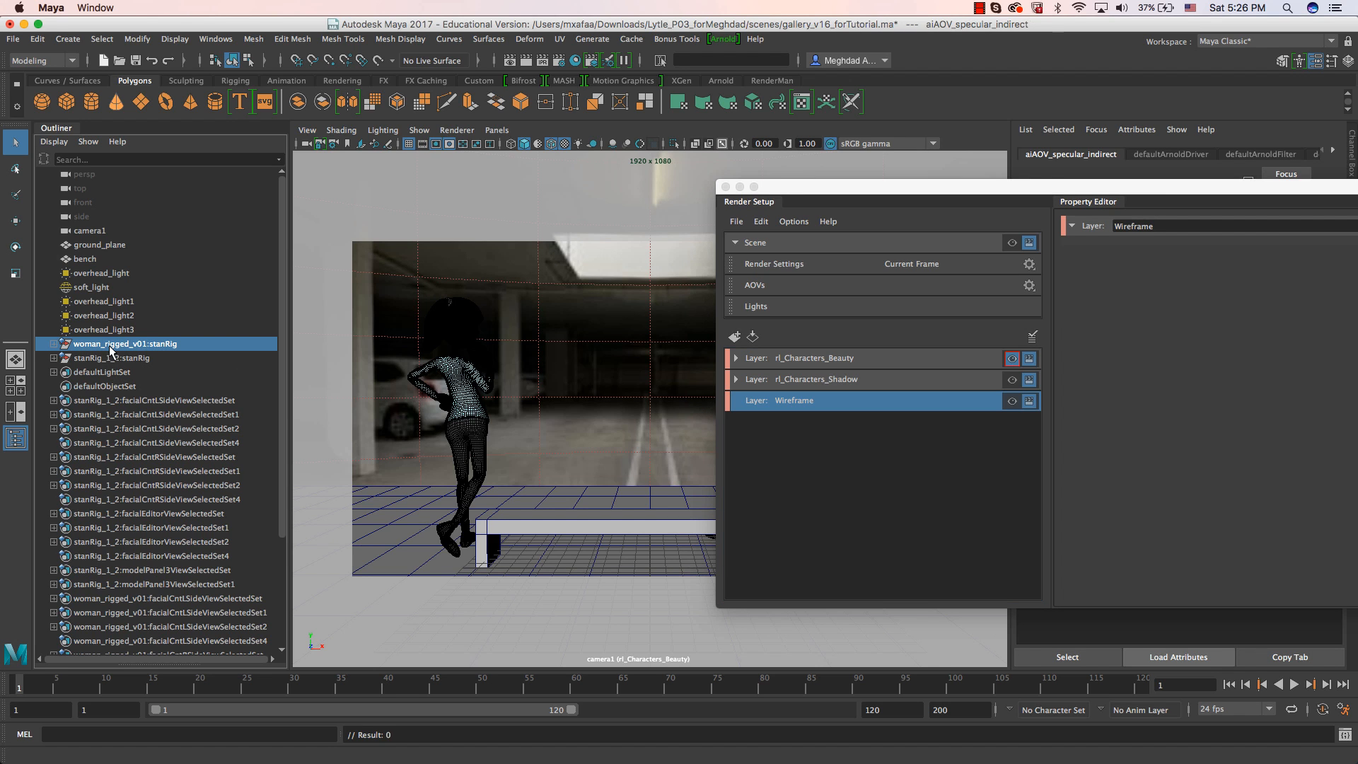
pyautogui.keyDown('shift'); pyautogui.click(109, 357); pyautogui.keyUp('shift')
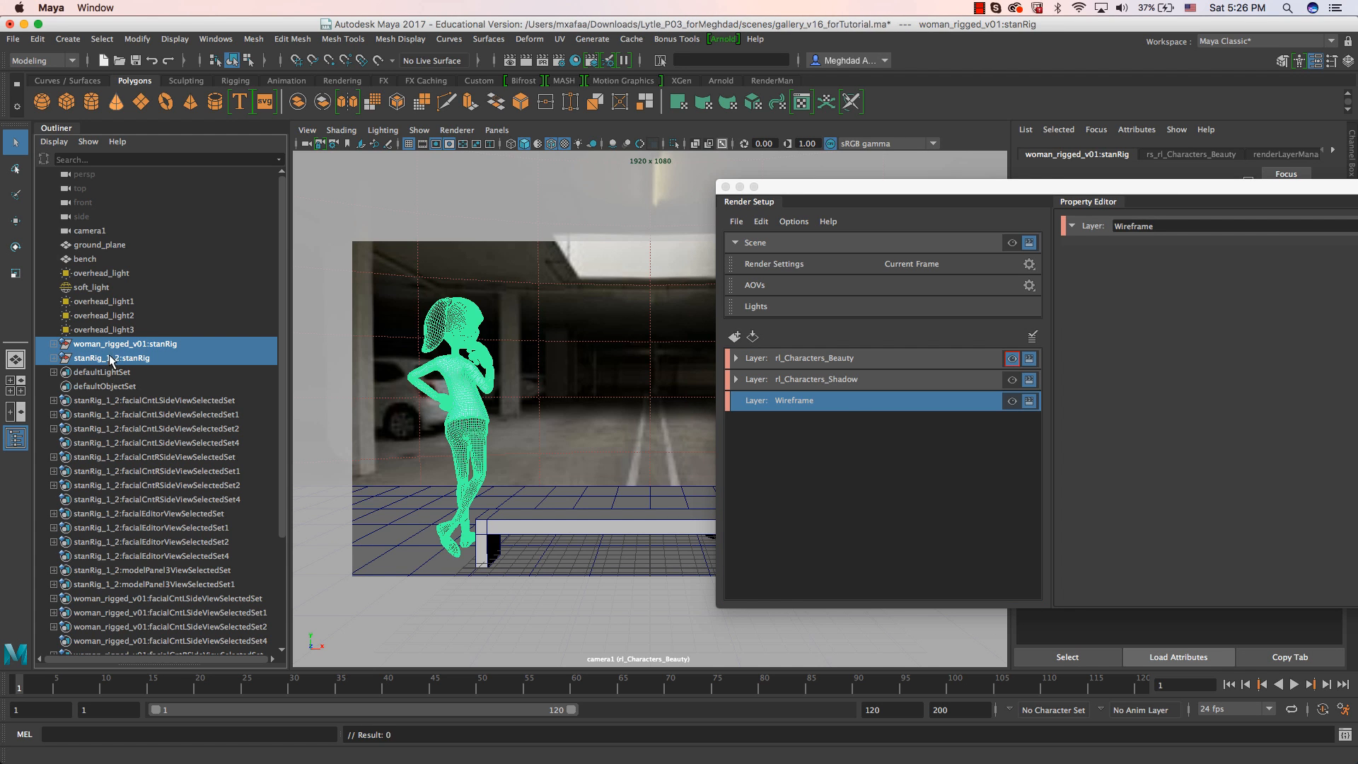
pyautogui.rightClick(848, 407)
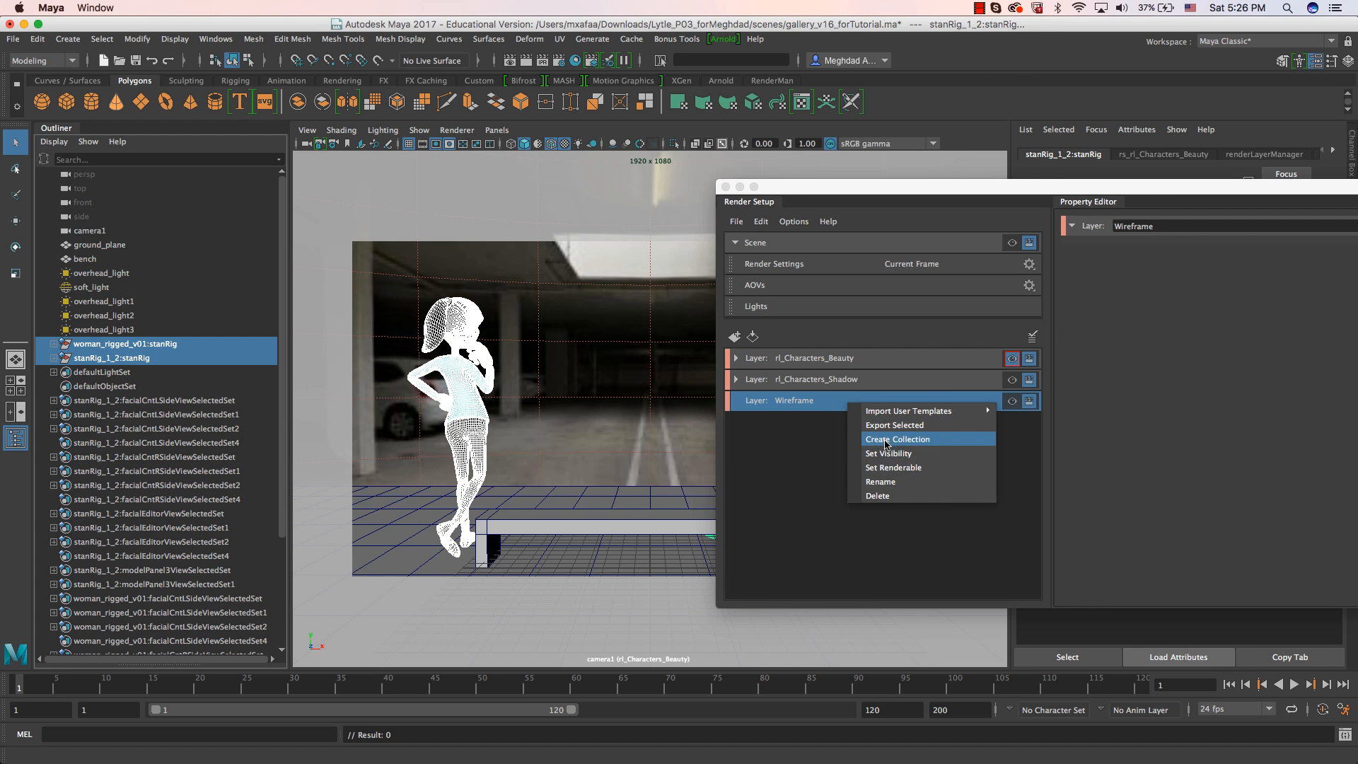
pyautogui.click(895, 439)
pyautogui.moveTo(1003, 196); pyautogui.dragTo(707, 212)
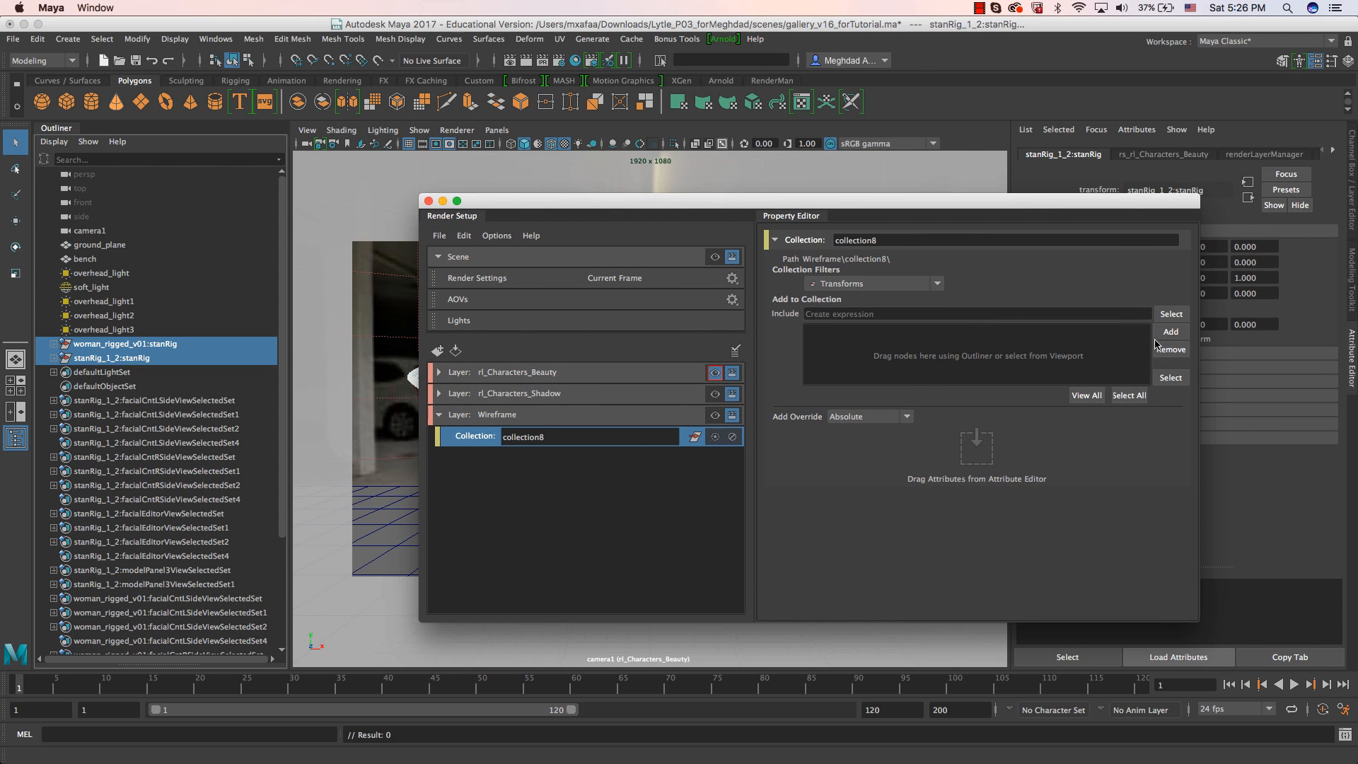
pyautogui.click(1171, 331)
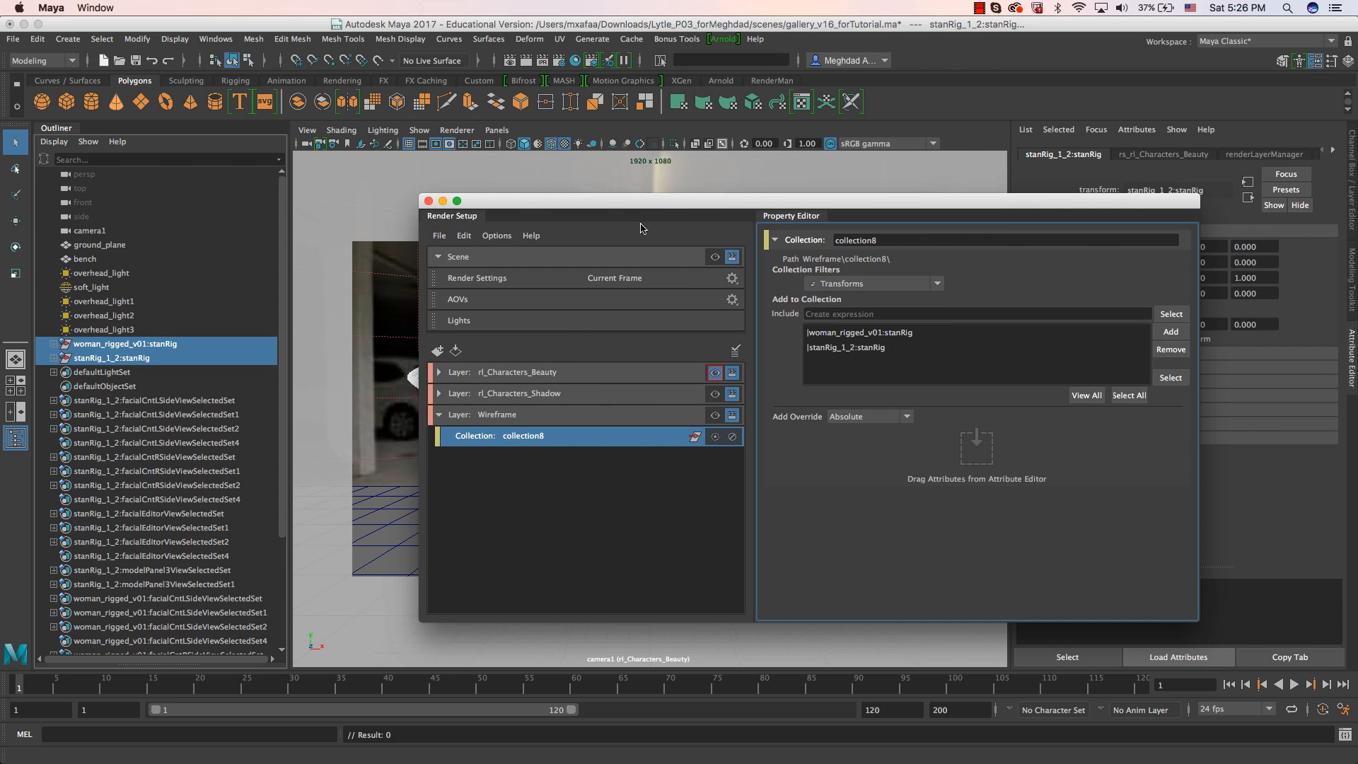
pyautogui.click(717, 423)
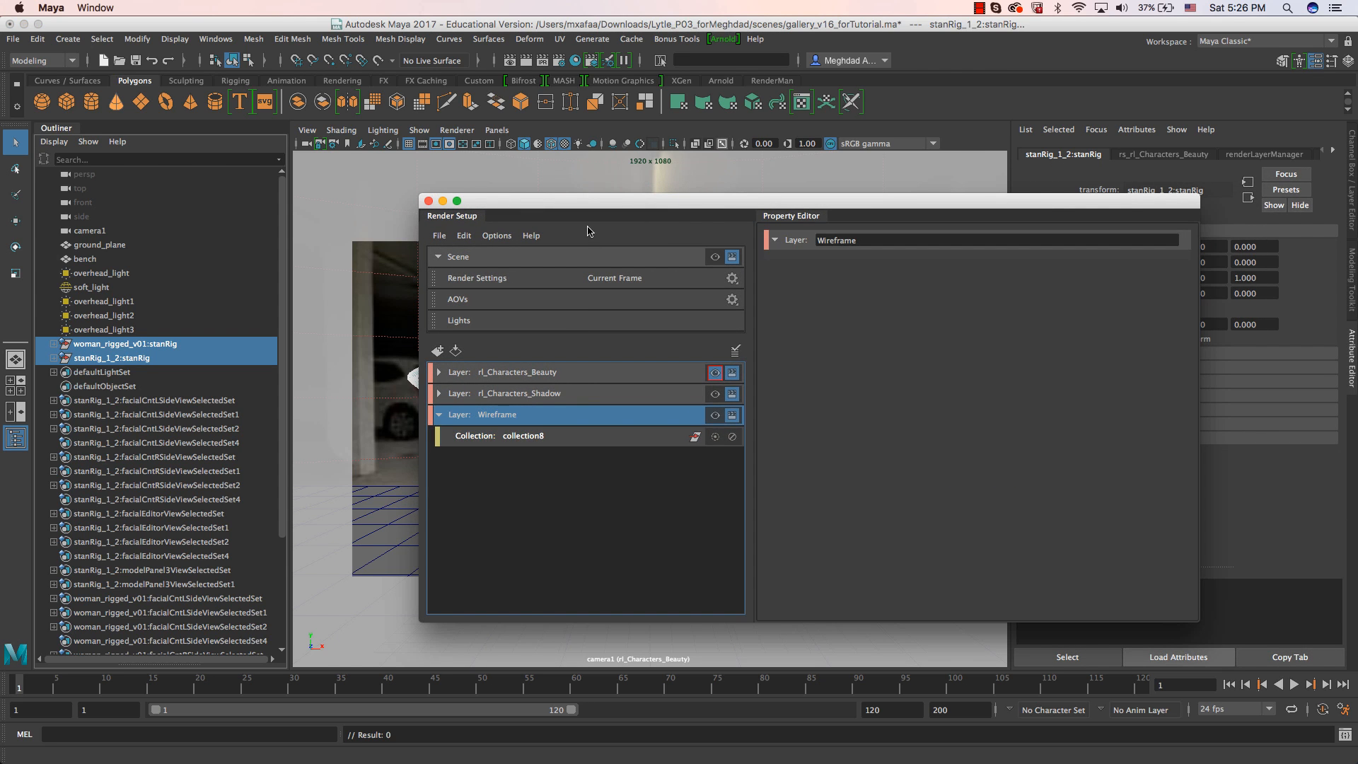
# Make the Wireframe layer visible and add a shader override to its character collection in Render Setup.
pyautogui.click(715, 415)
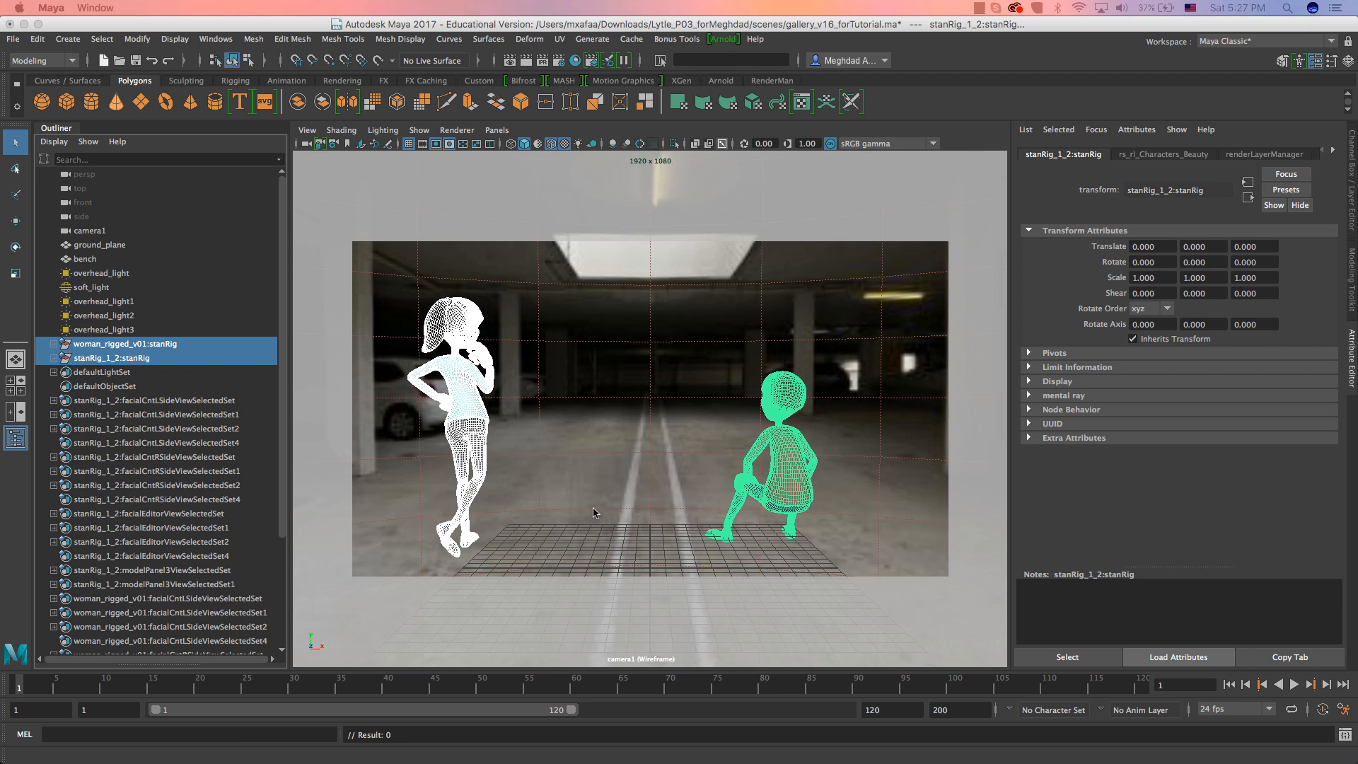
pyautogui.moveTo(530, 63); pyautogui.dragTo(676, 205)
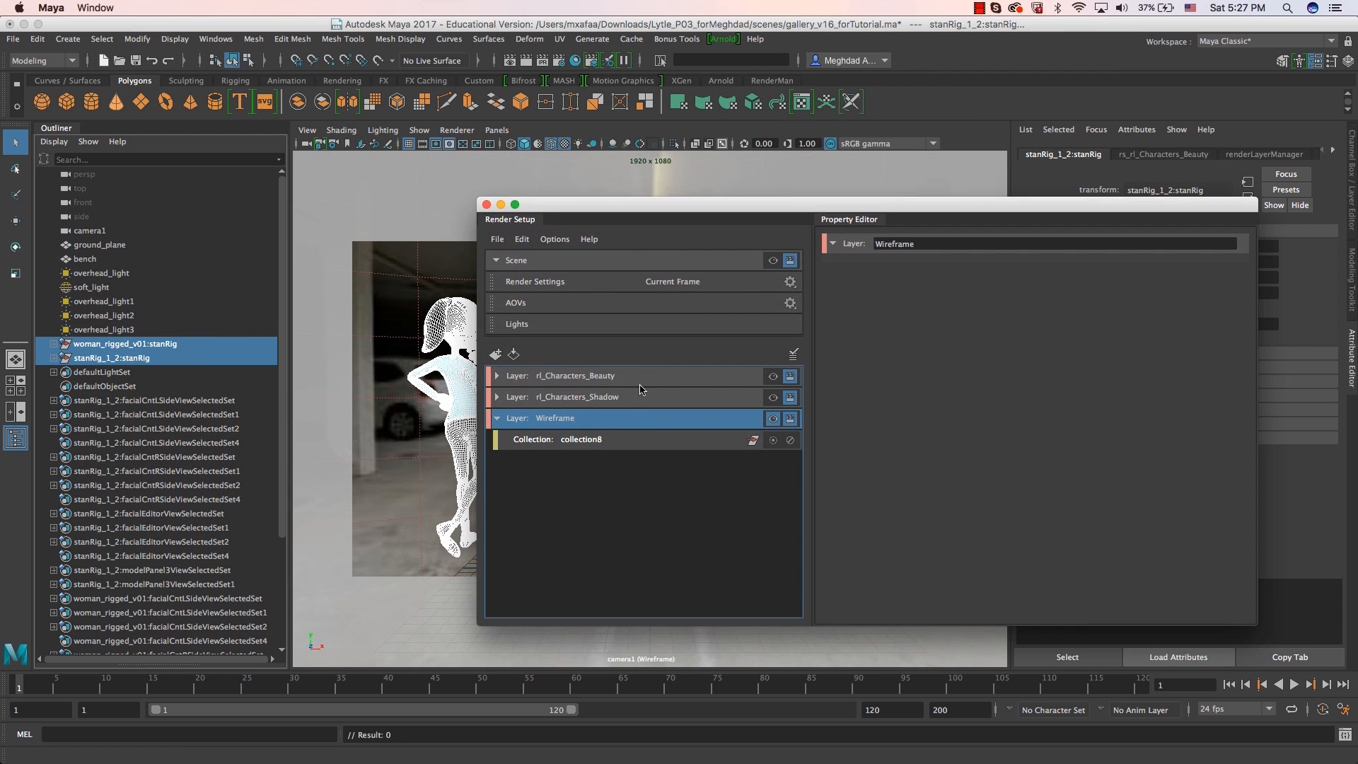
pyautogui.rightClick(580, 444)
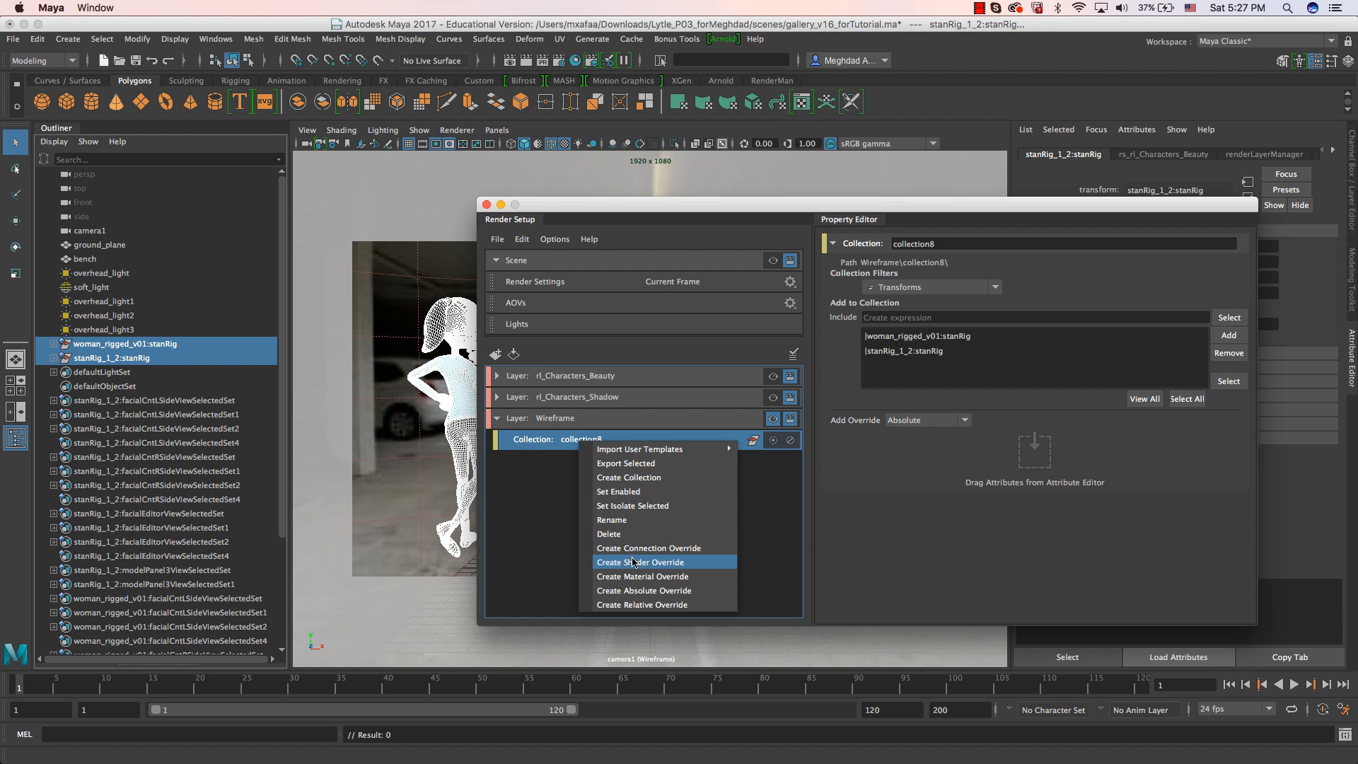
pyautogui.click(665, 562)
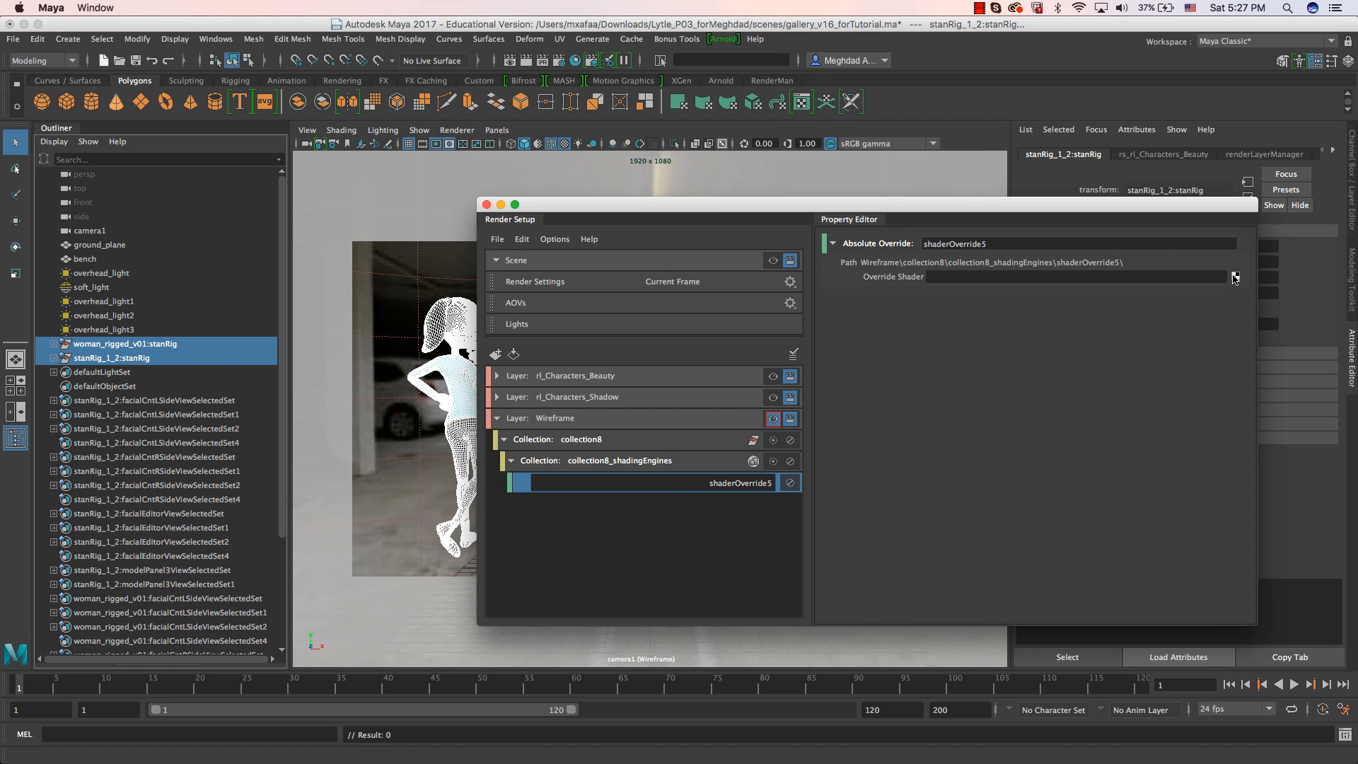
# Search the render nodes for "wire" and assign a new aiWireframe shader to the override.
pyautogui.click(1235, 277)
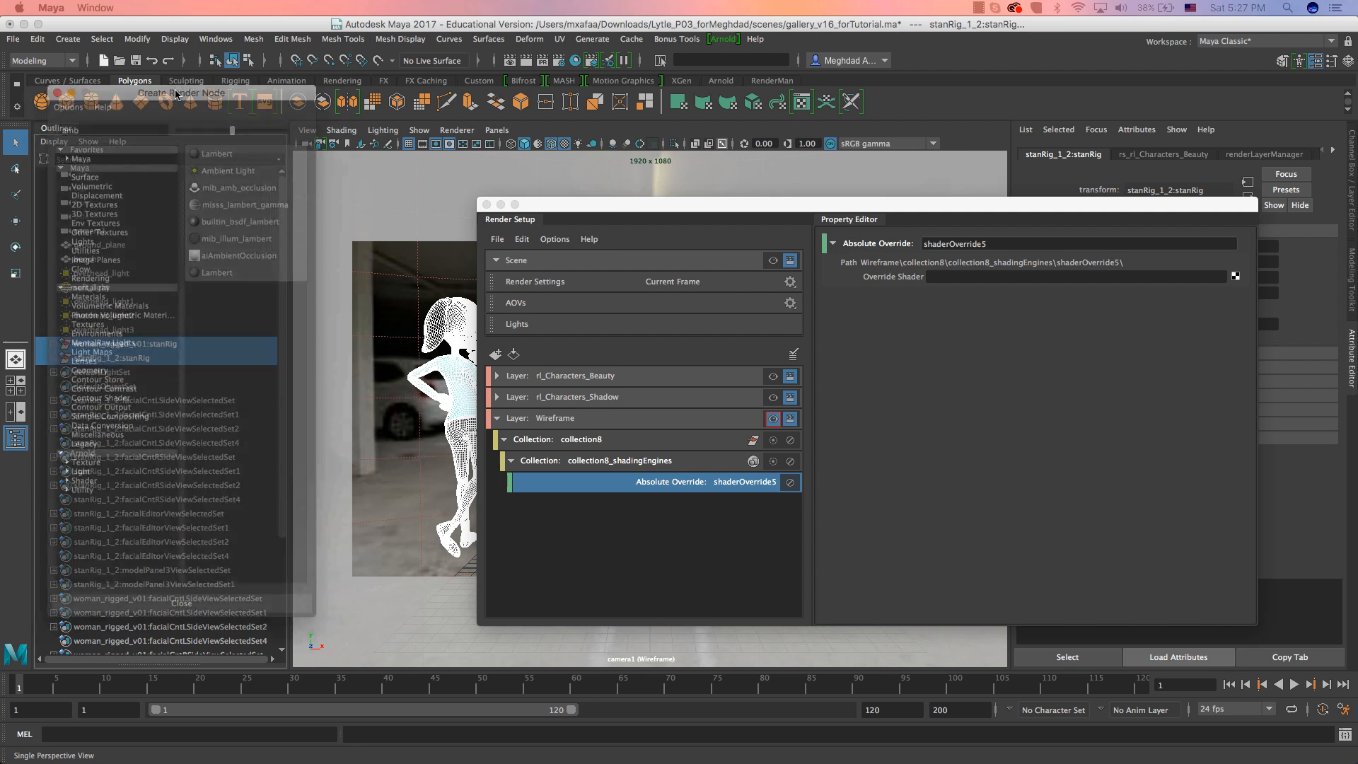
pyautogui.doubleClick(465, 158)
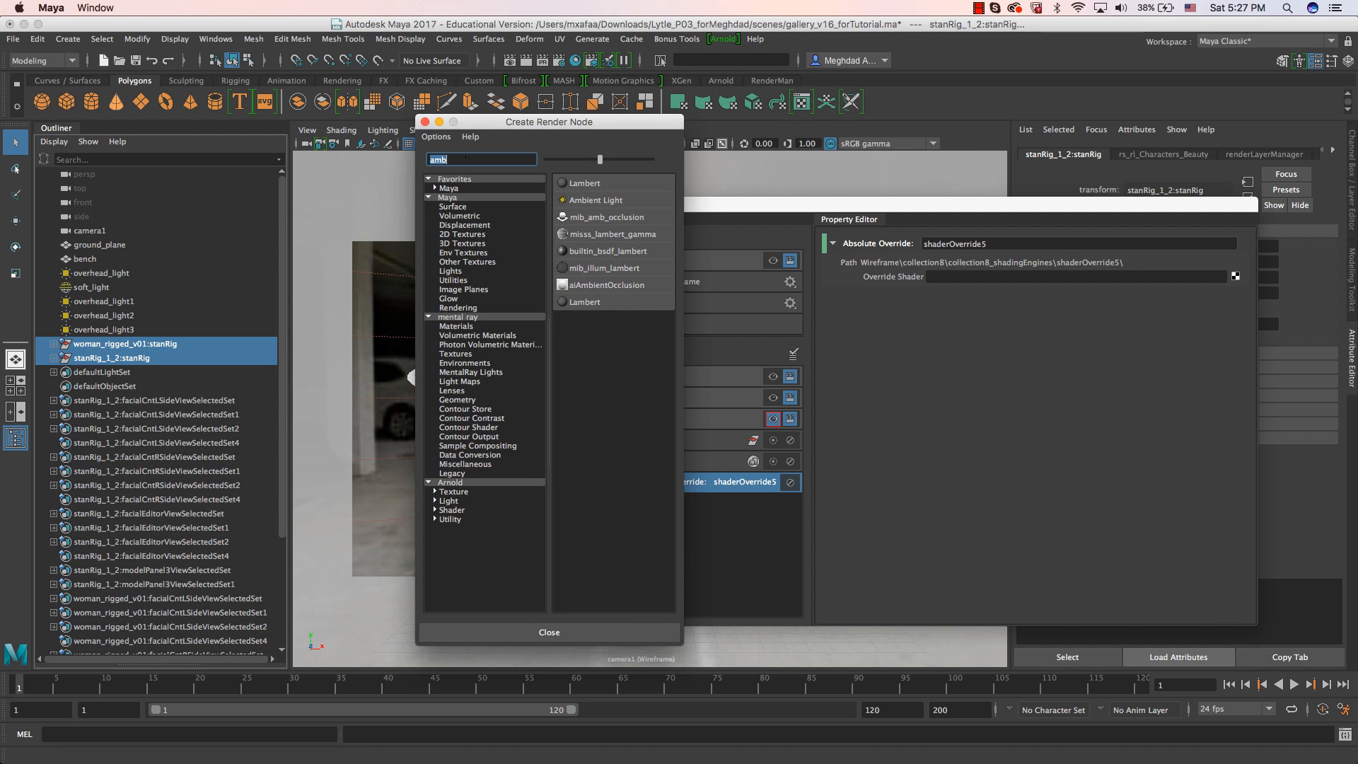
pyautogui.write('wire')
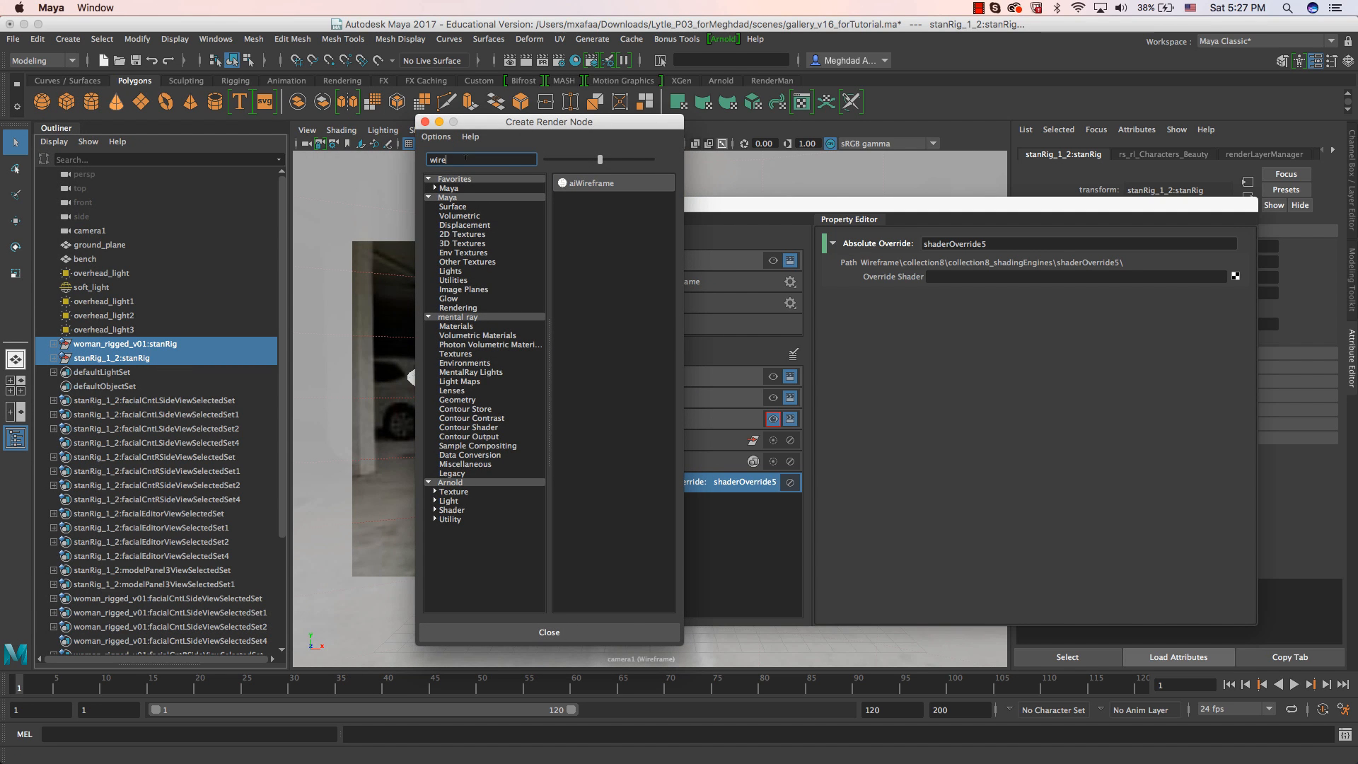
pyautogui.click(587, 183)
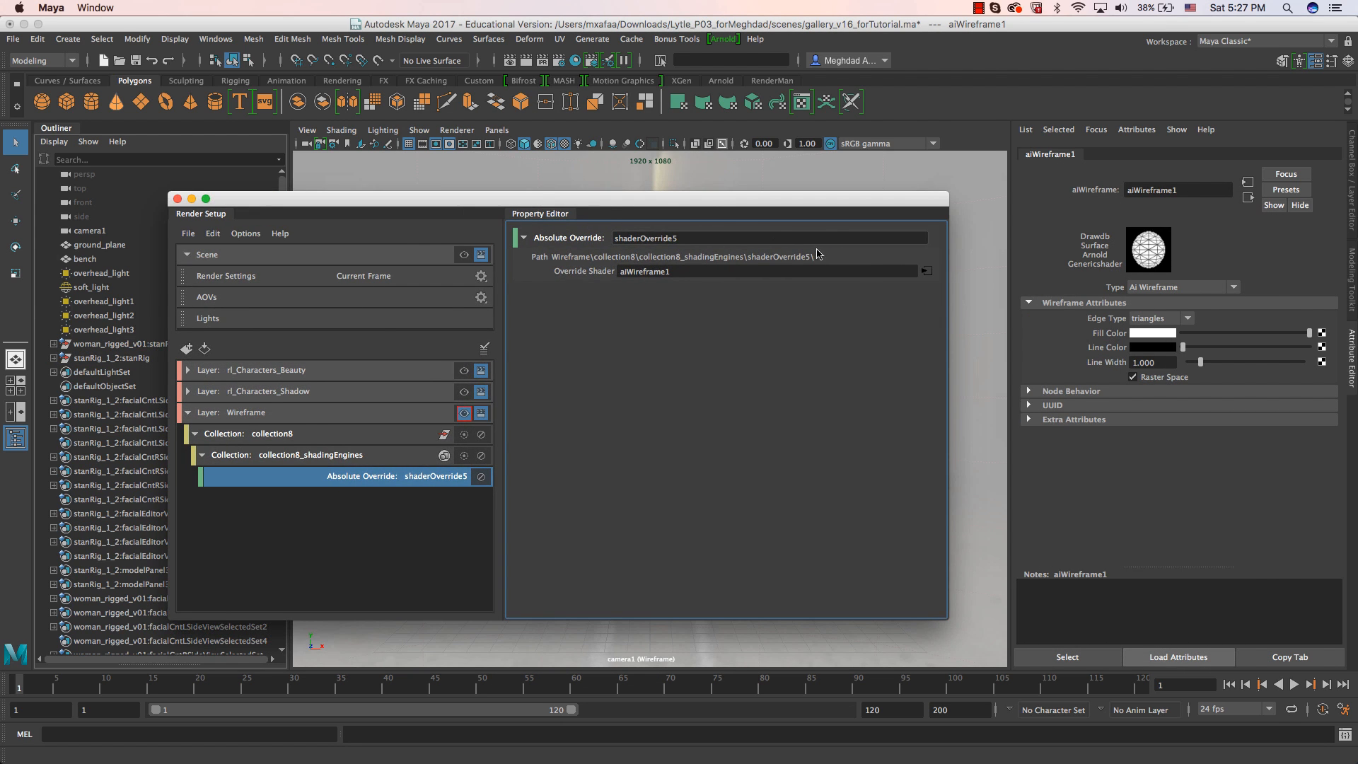
# Render the Wireframe layer interactively in Arnold RenderView and turn off Progressive Refinement.
pyautogui.moveTo(708, 200); pyautogui.dragTo(1357, 237)
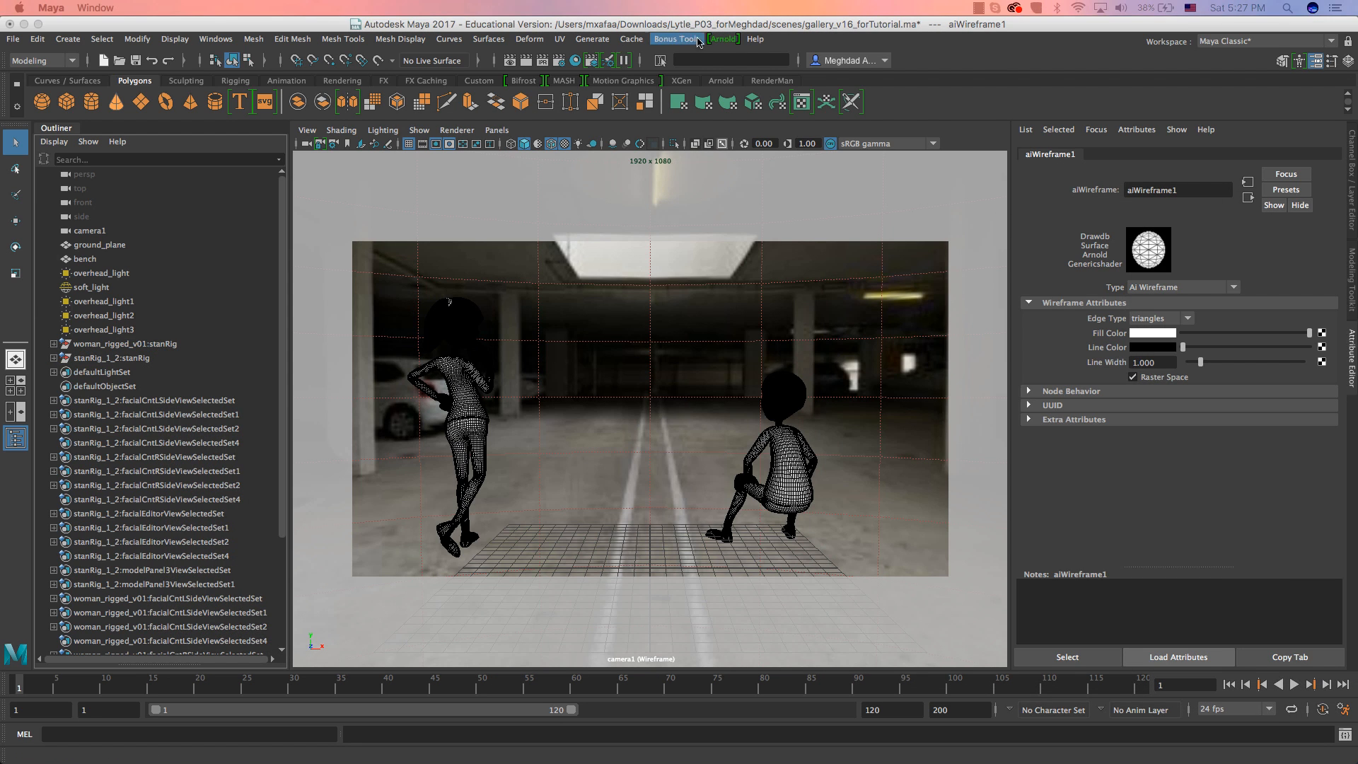
pyautogui.click(724, 39)
pyautogui.click(760, 78)
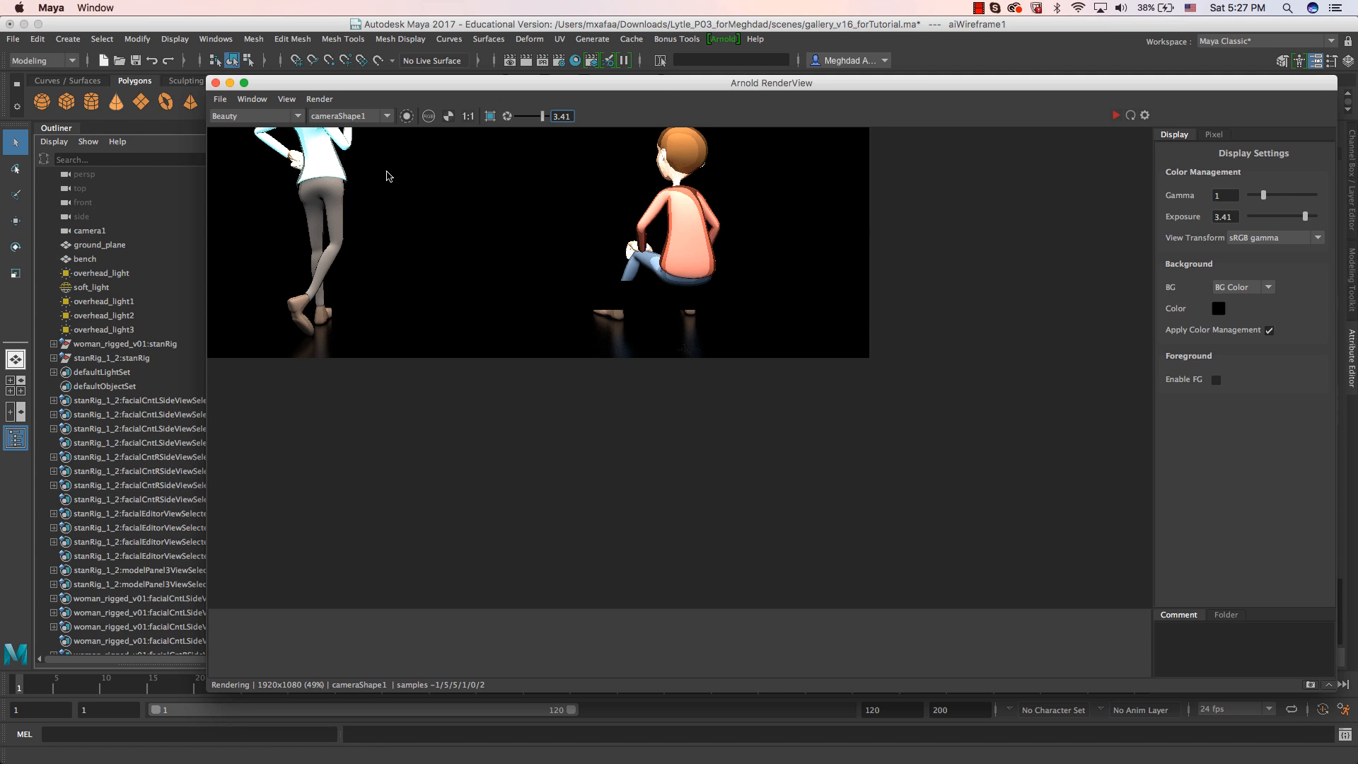
pyautogui.click(1116, 115)
pyautogui.scroll(-2, 464, 327)
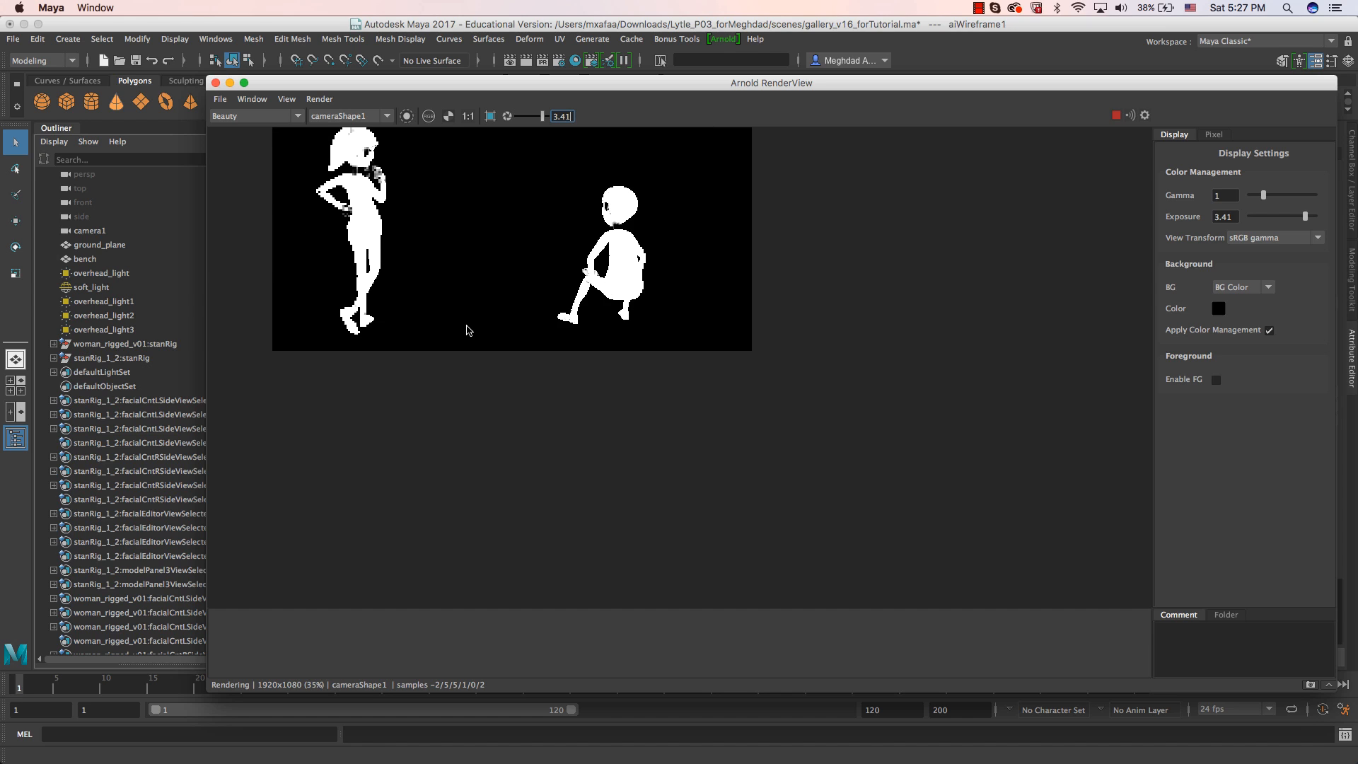
pyautogui.click(319, 99)
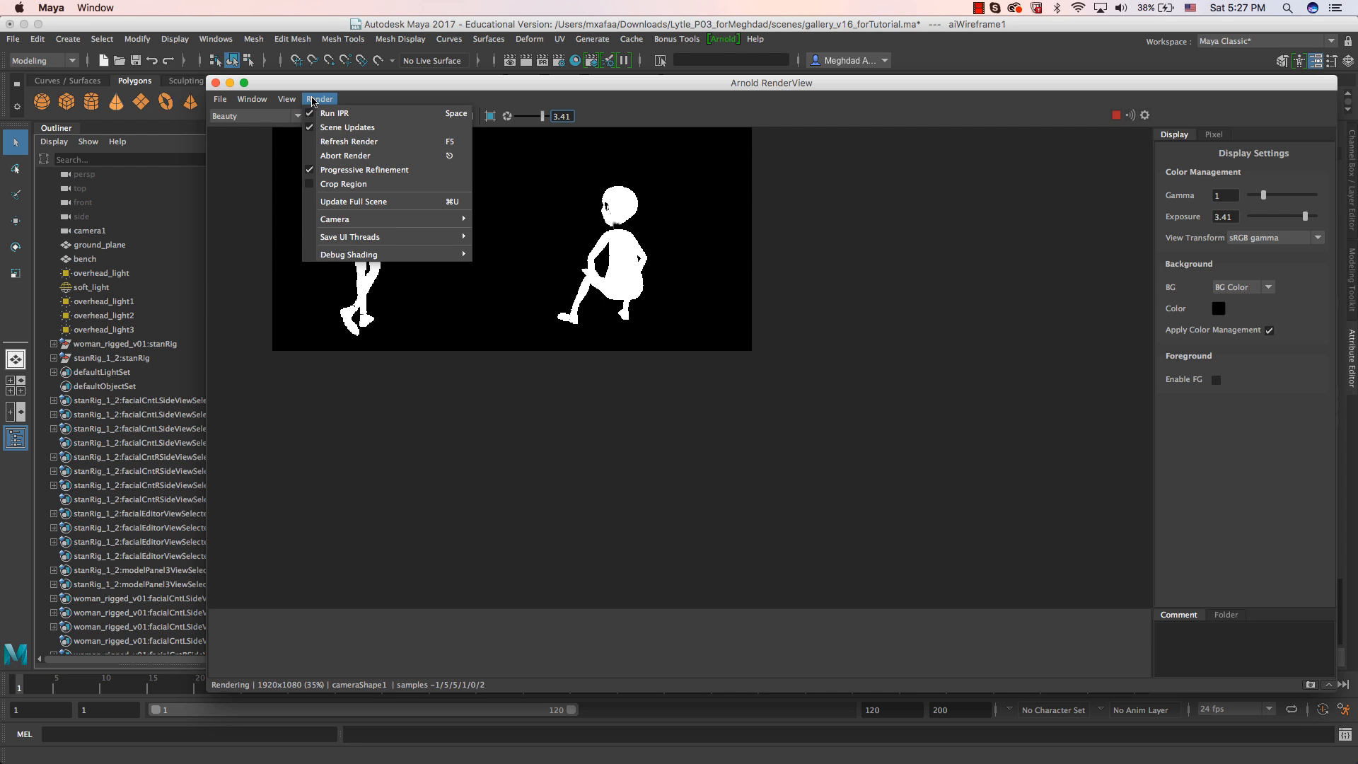
pyautogui.click(355, 170)
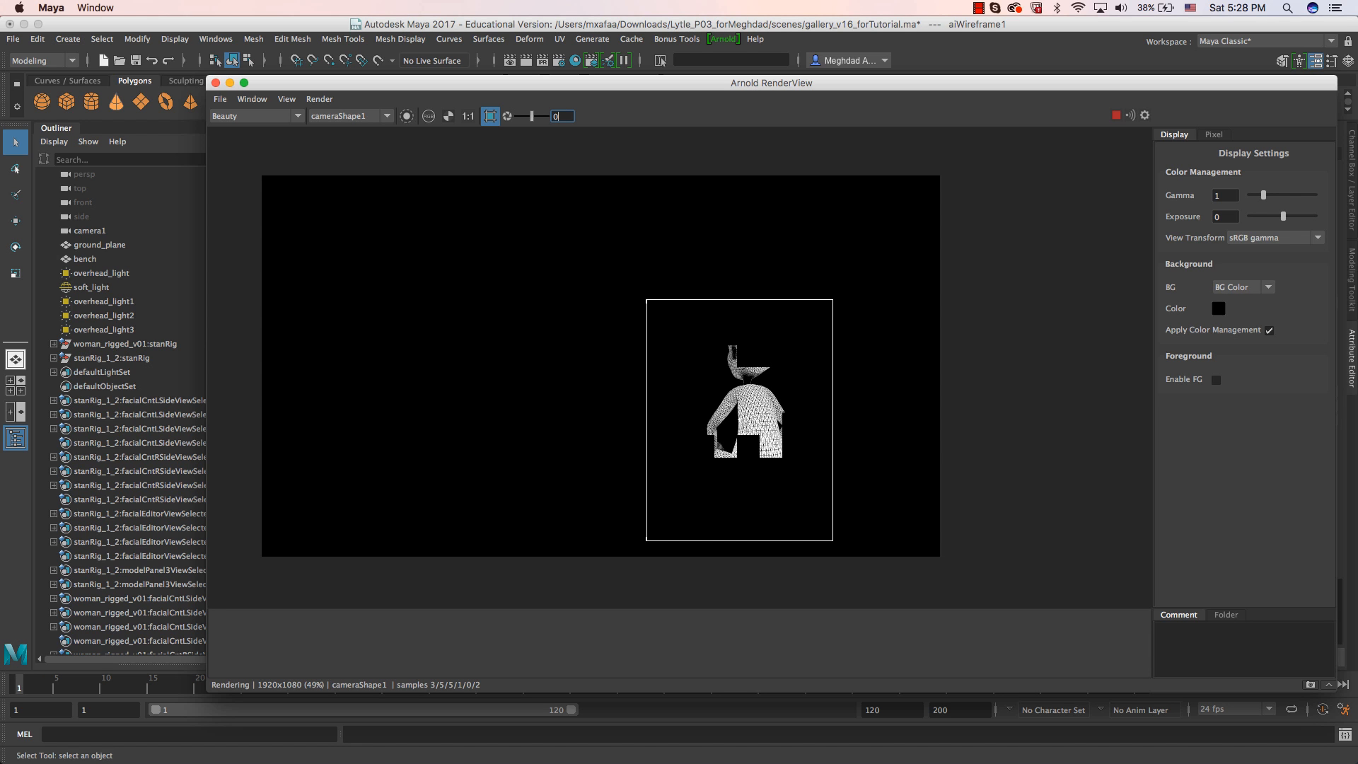
# Inspect the wireframe render close up, then set the aiWireframe shader's Edge Type to polygons.
pyautogui.moveTo(1357, 105); pyautogui.dragTo(1357, 269)
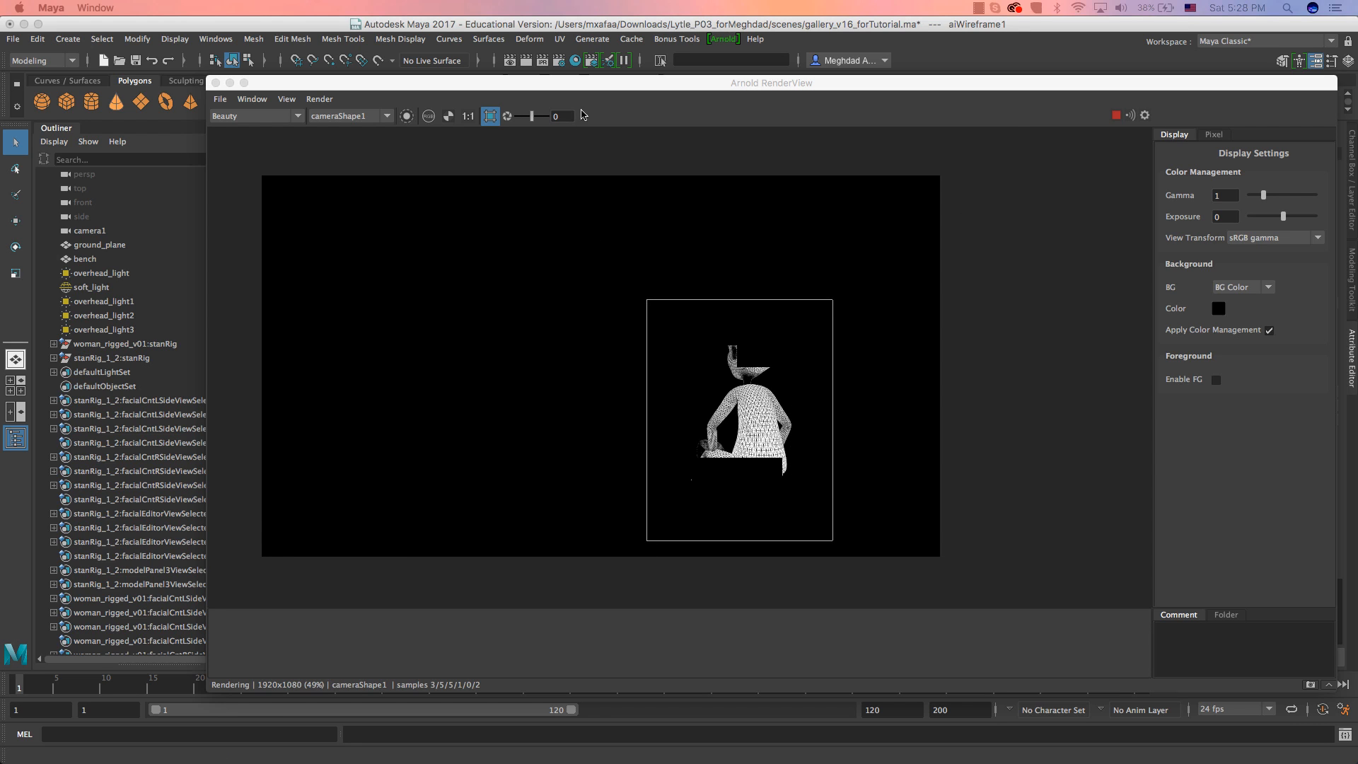
pyautogui.scroll(1, 748, 452)
pyautogui.scroll(3, 749, 454)
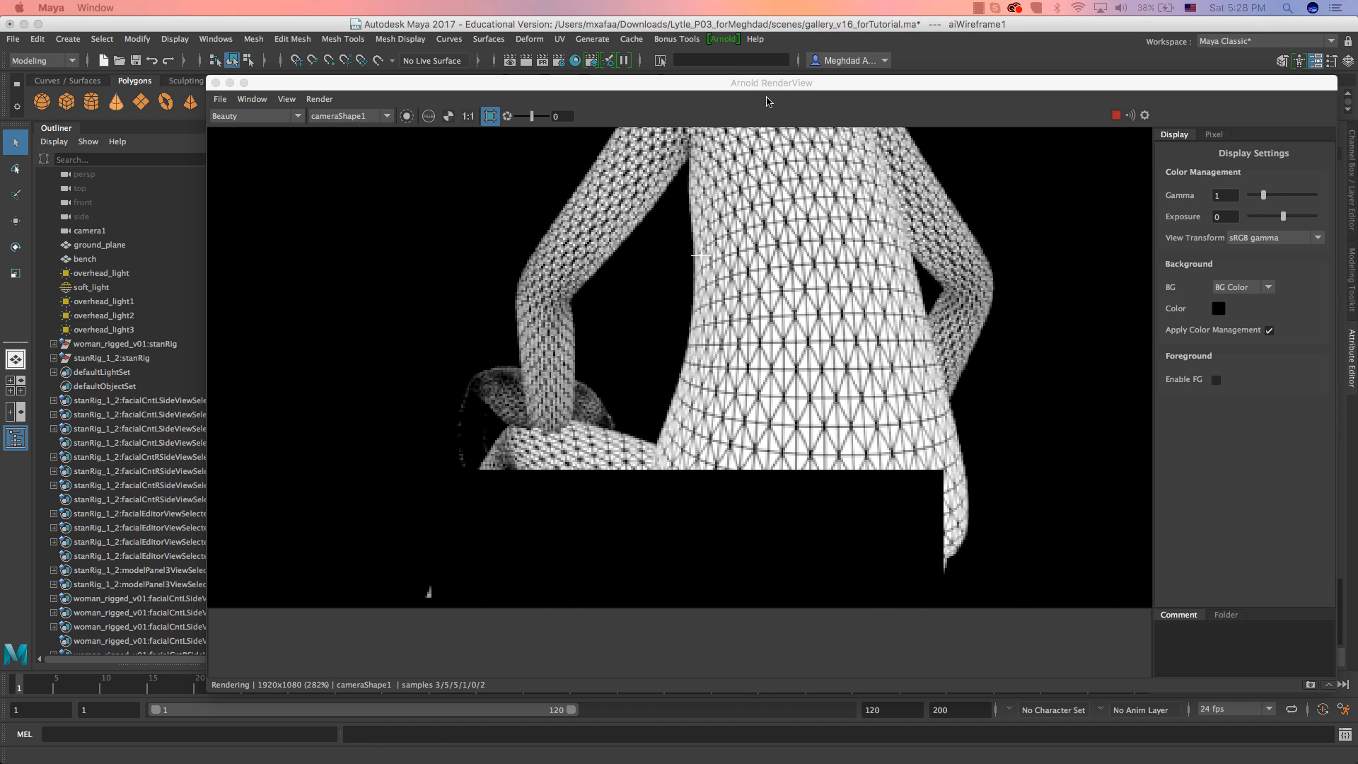
pyautogui.moveTo(775, 89); pyautogui.dragTo(432, 86)
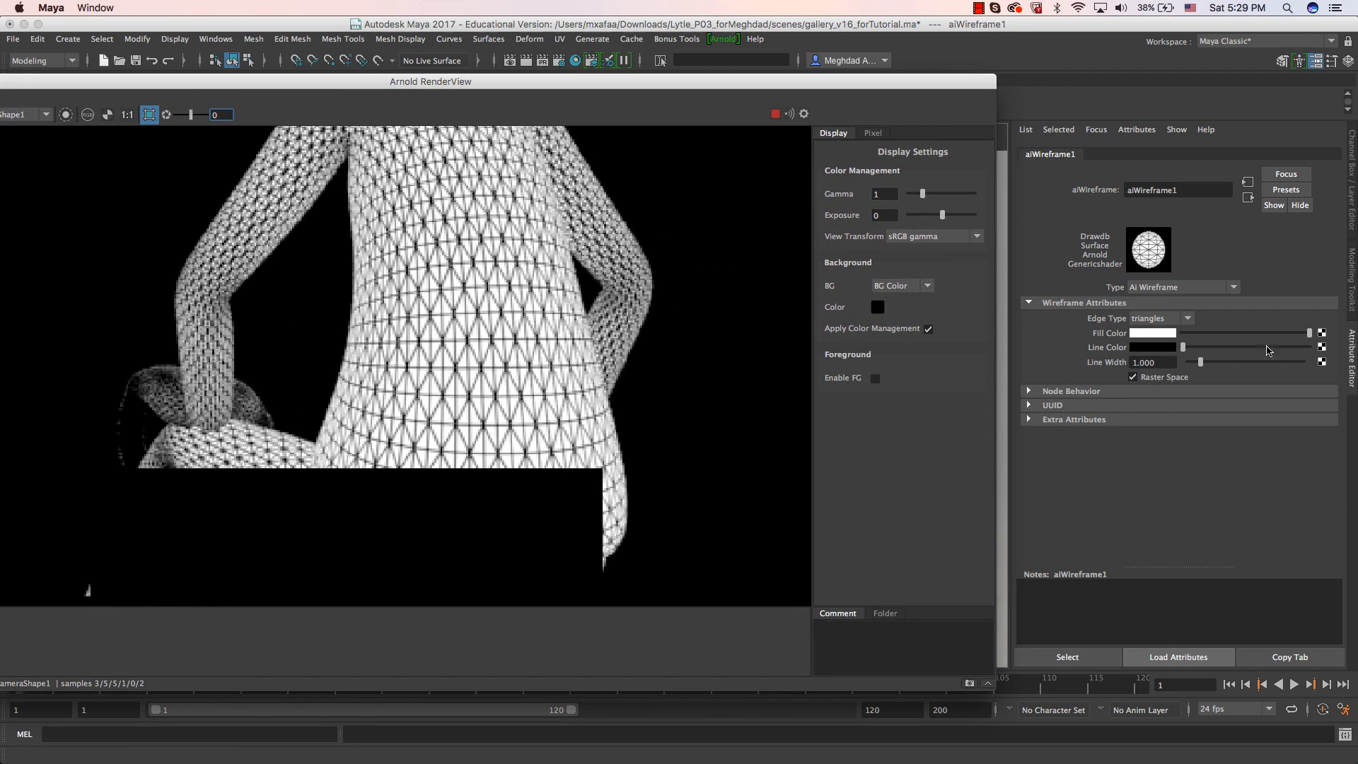
pyautogui.click(1171, 325)
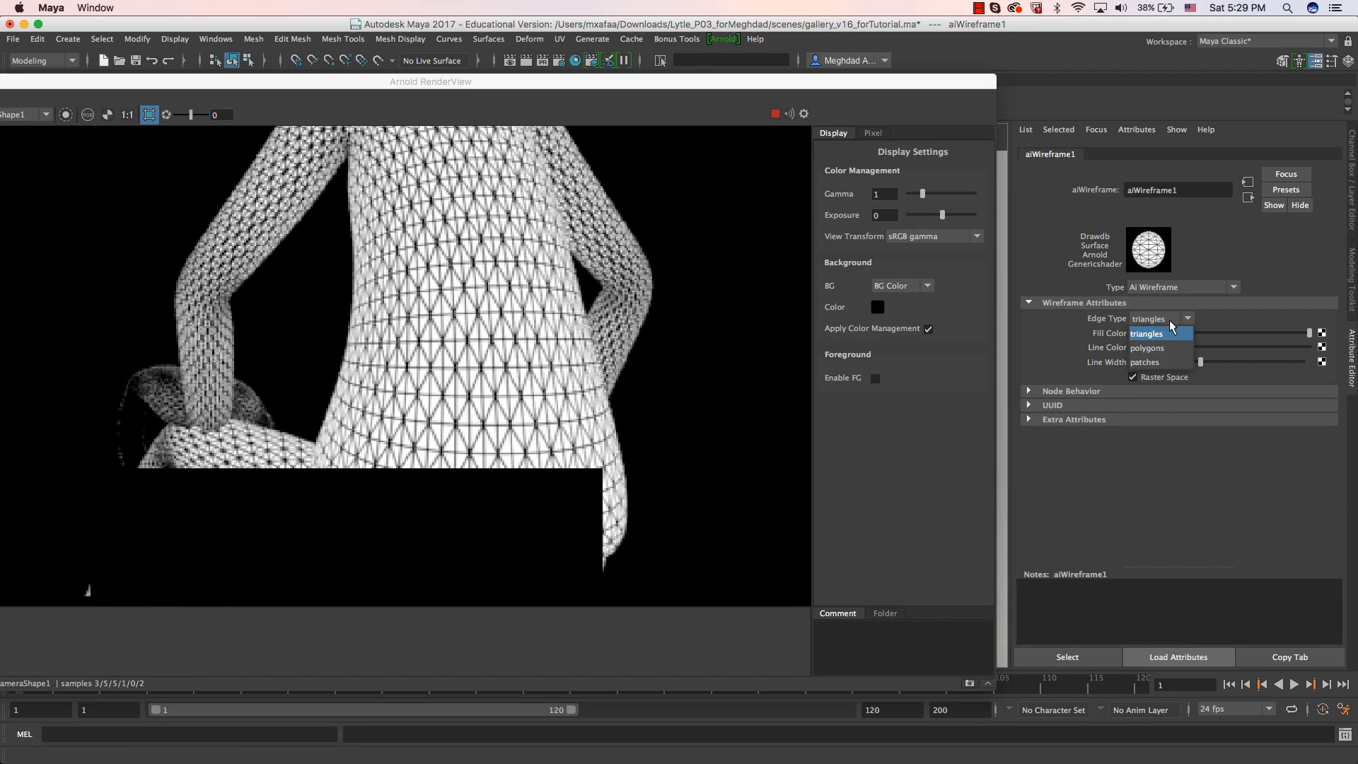
pyautogui.click(1147, 348)
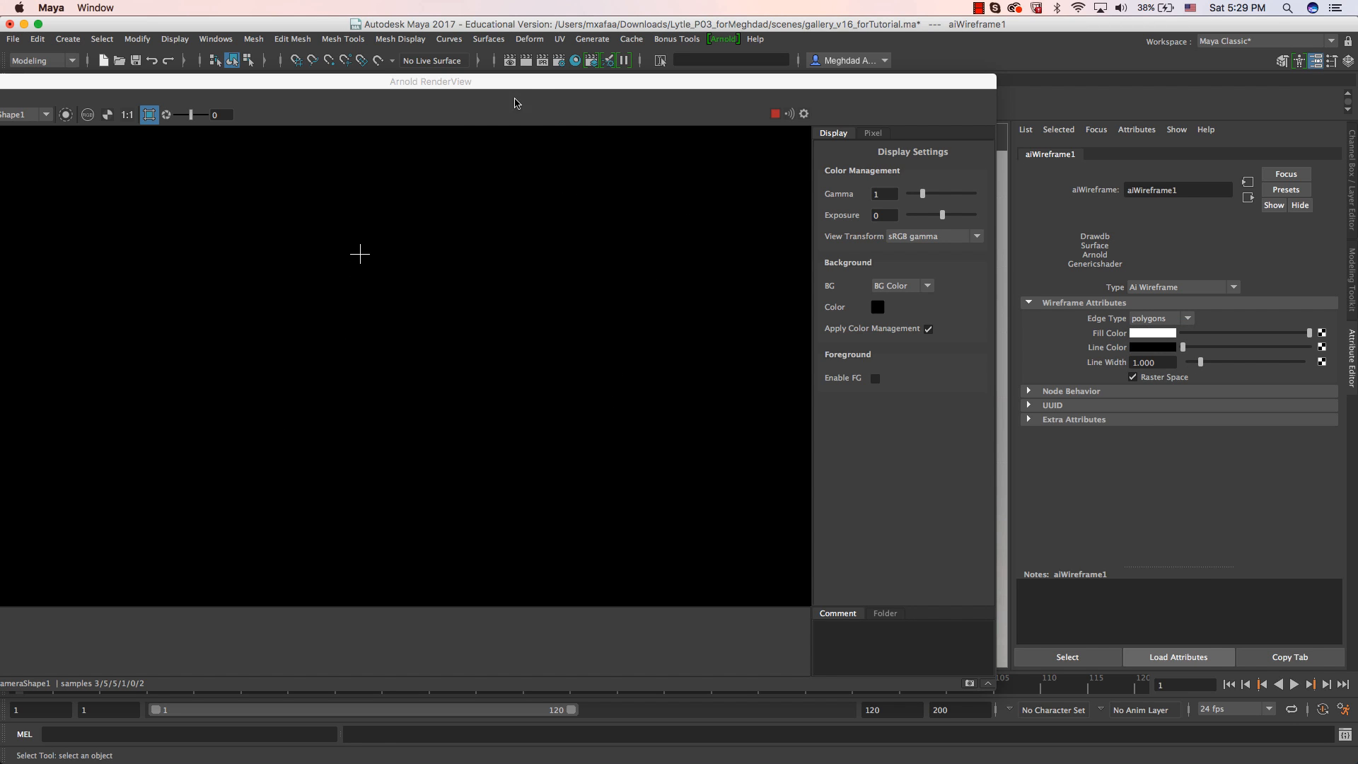
pyautogui.moveTo(523, 83); pyautogui.dragTo(711, 86)
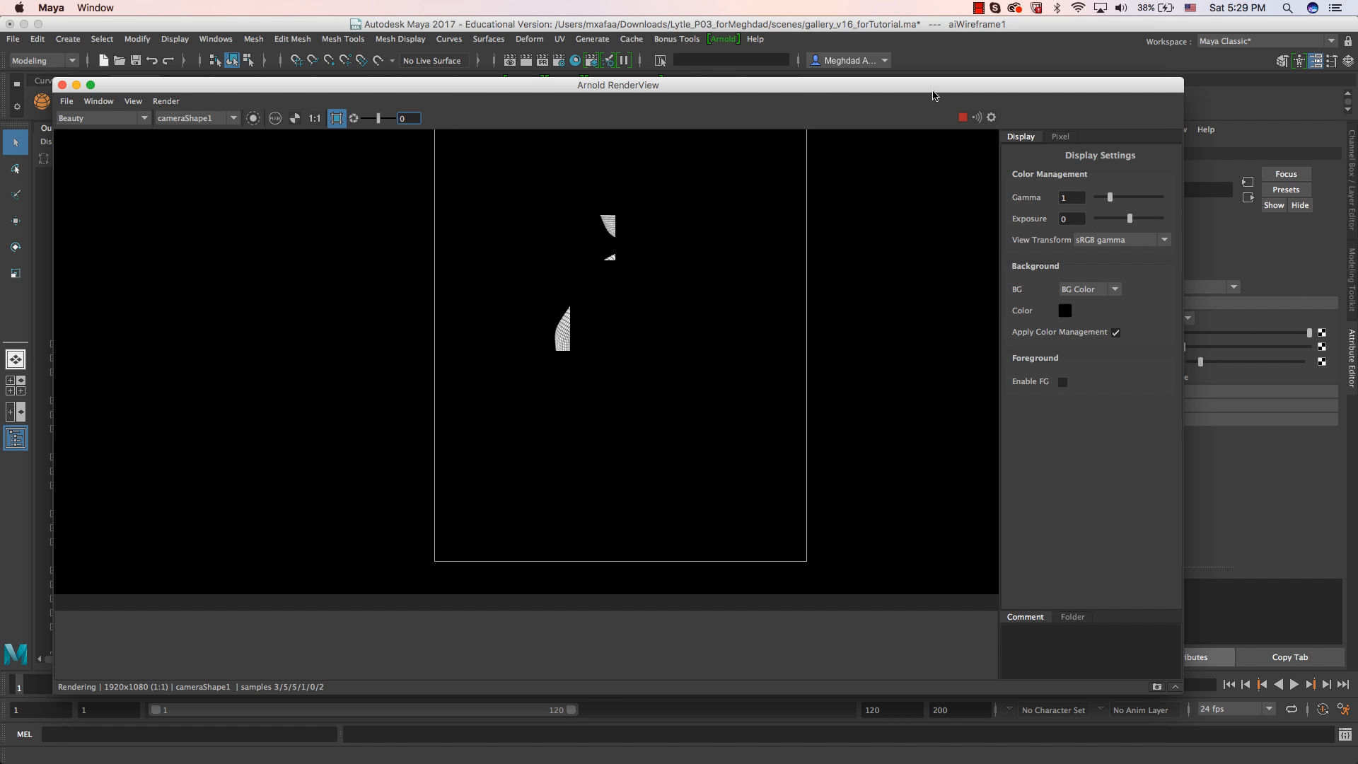
pyautogui.moveTo(934, 96); pyautogui.dragTo(817, 91)
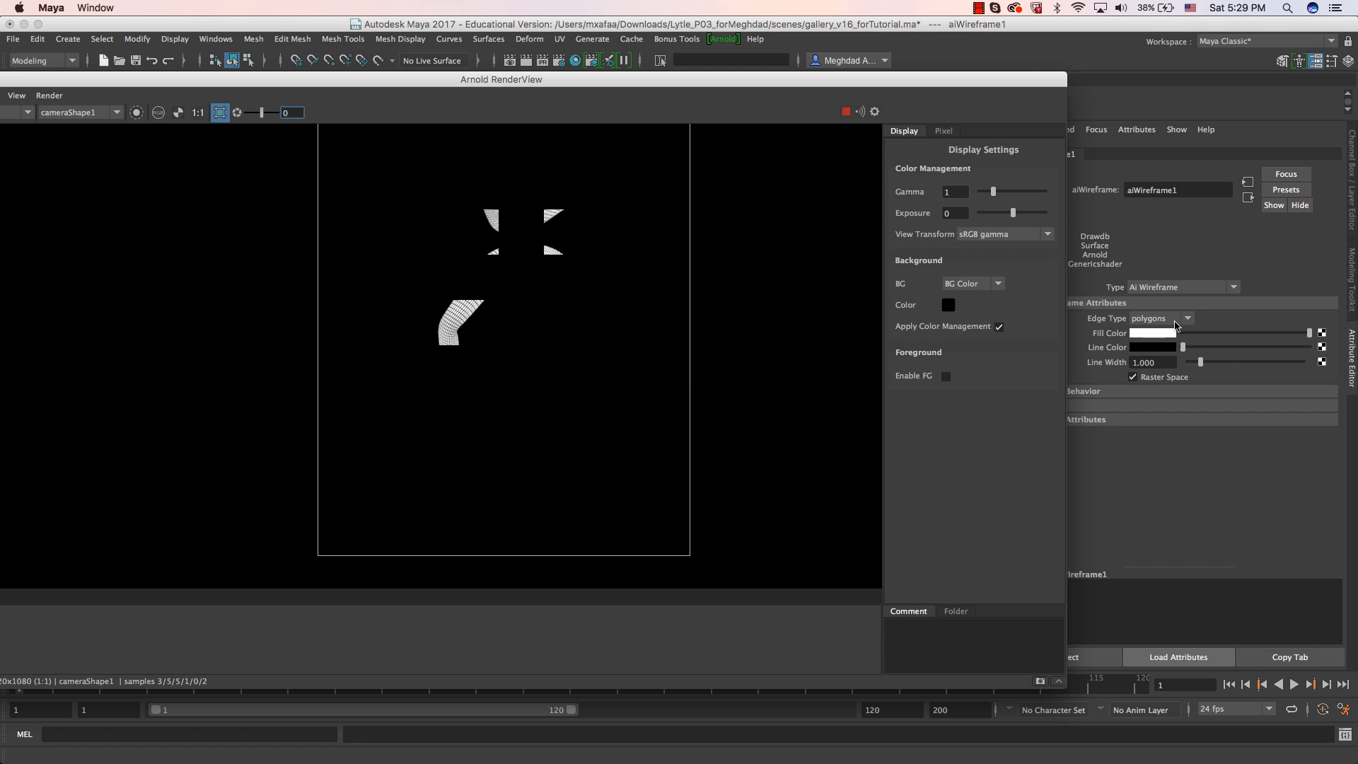
# Create a polygon cylinder between the characters, raise it about 8.2 units in Y and rotate it about 45 degrees in X.
pyautogui.moveTo(503, 82); pyautogui.dragTo(1357, 65)
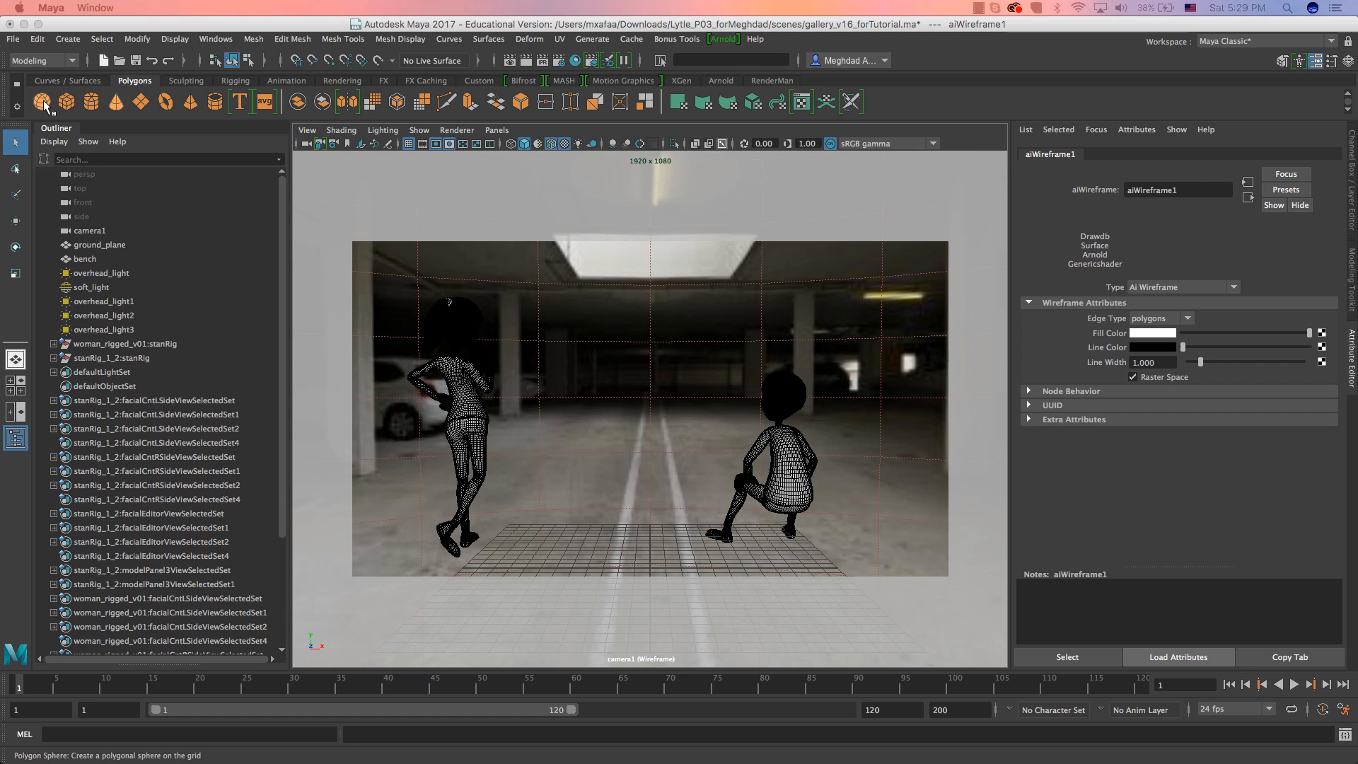
pyautogui.click(90, 105)
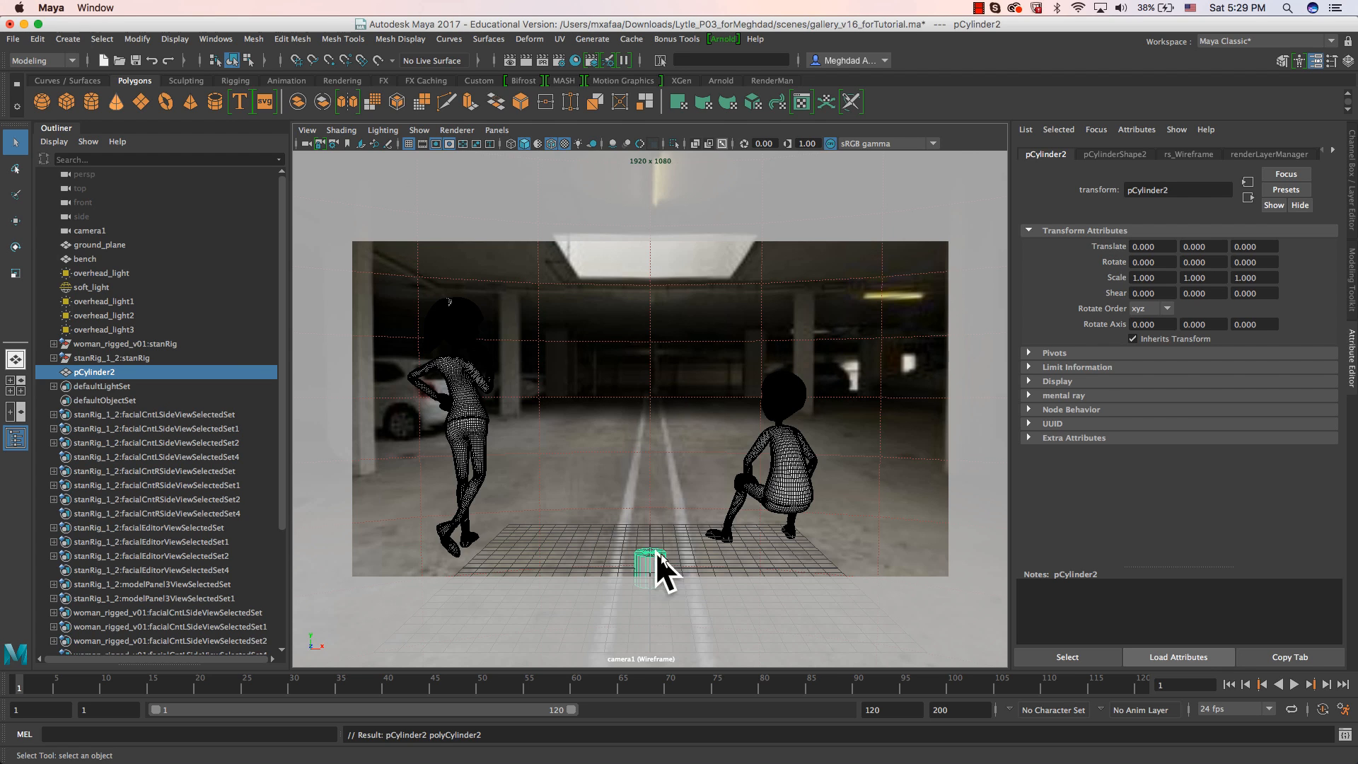
pyautogui.press('w')
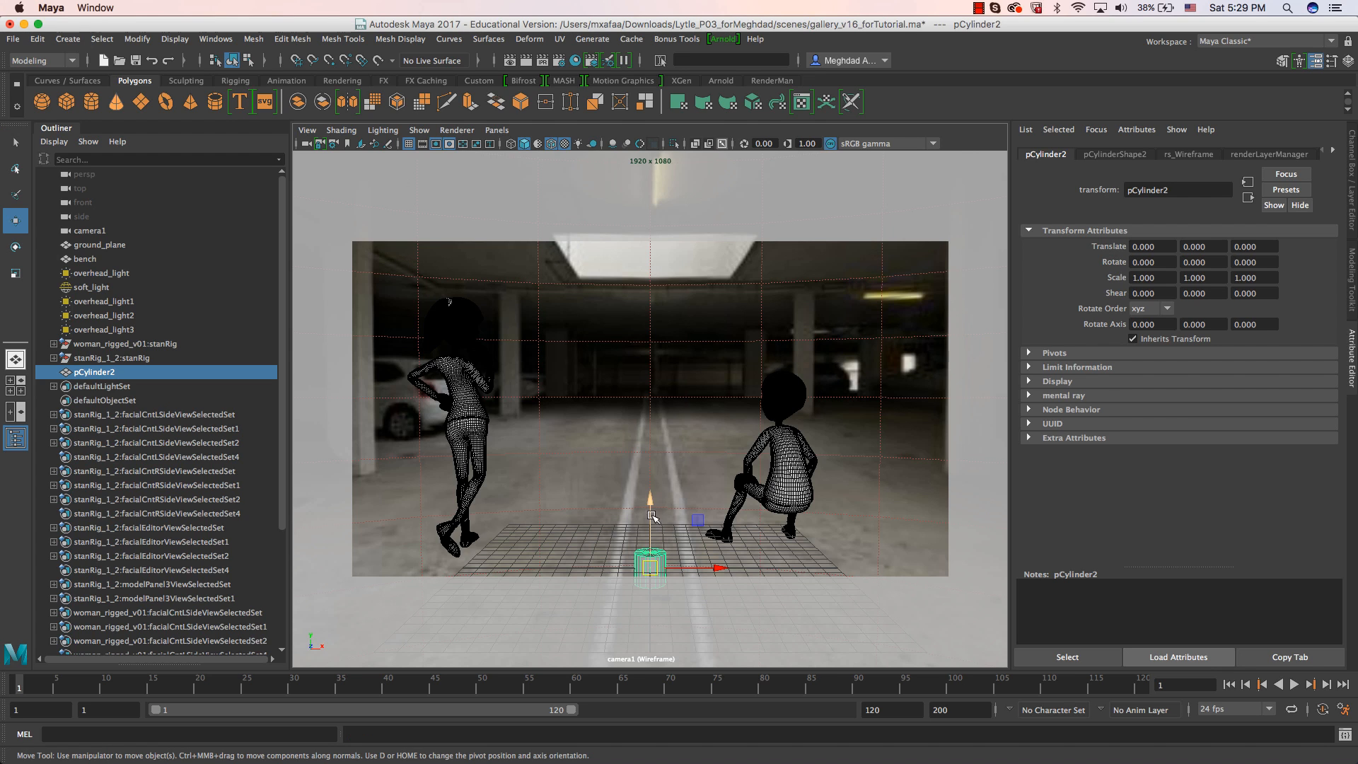
pyautogui.moveTo(649, 499); pyautogui.dragTo(648, 346)
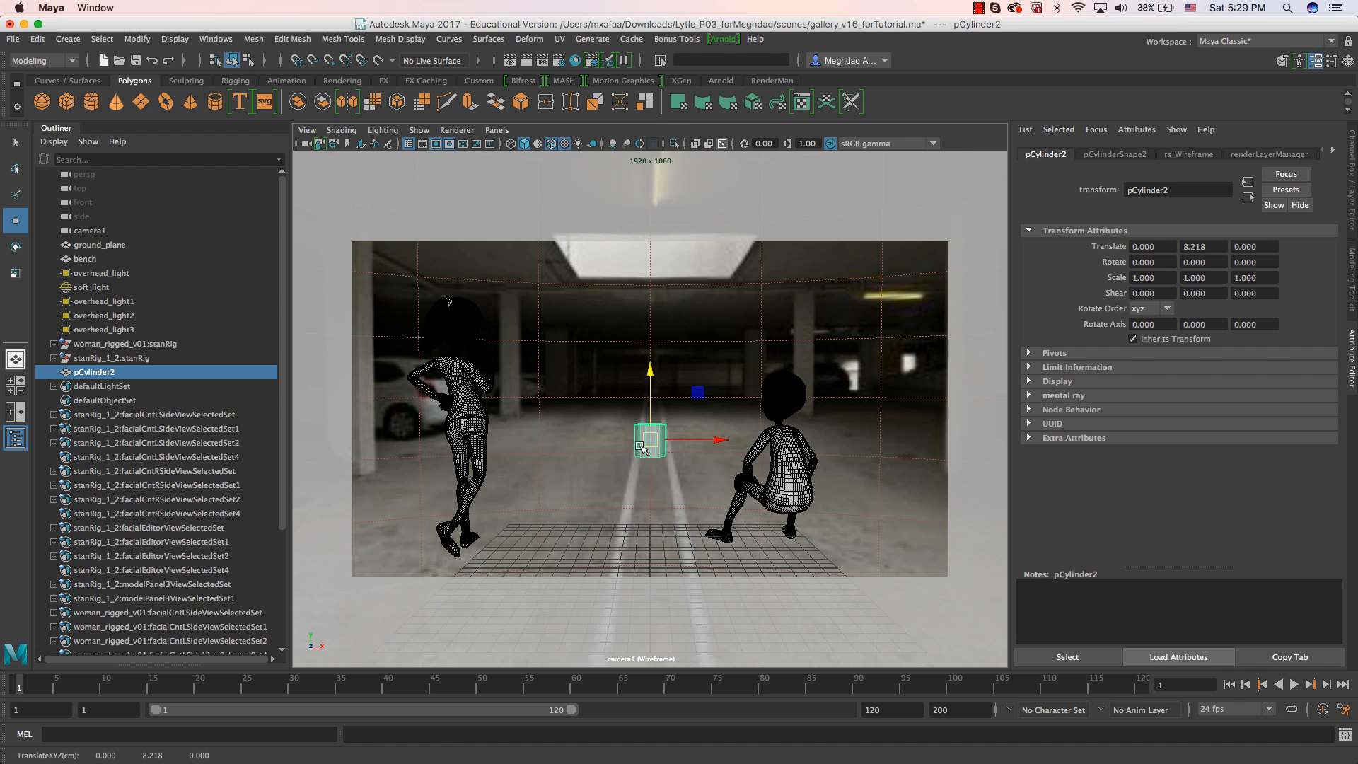
pyautogui.press('e')
pyautogui.moveTo(649, 418); pyautogui.dragTo(652, 451)
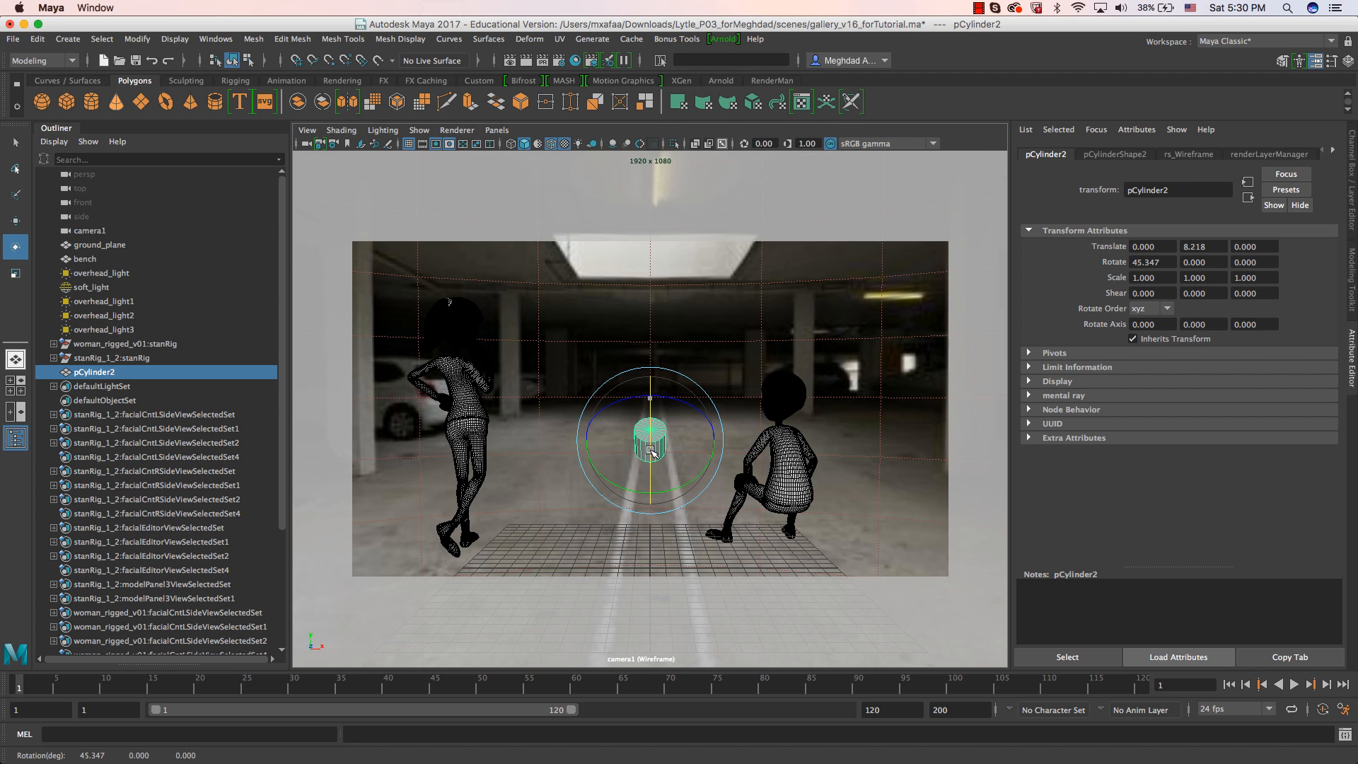
# Check the cylinder's wireframe in Arnold RenderView, then clear that window from the viewport and close Render Setup.
pyautogui.moveTo(1357, 106); pyautogui.dragTo(429, 88)
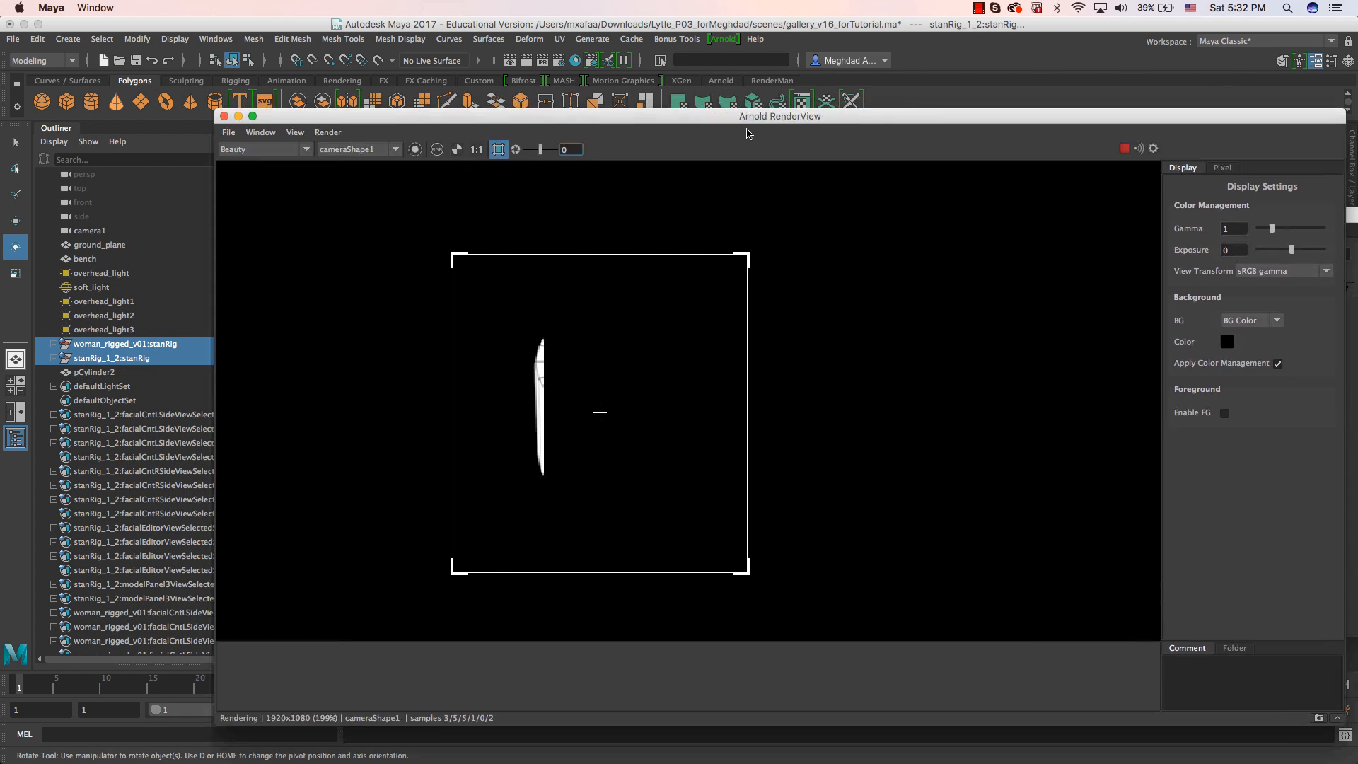
pyautogui.moveTo(747, 134); pyautogui.dragTo(524, 118)
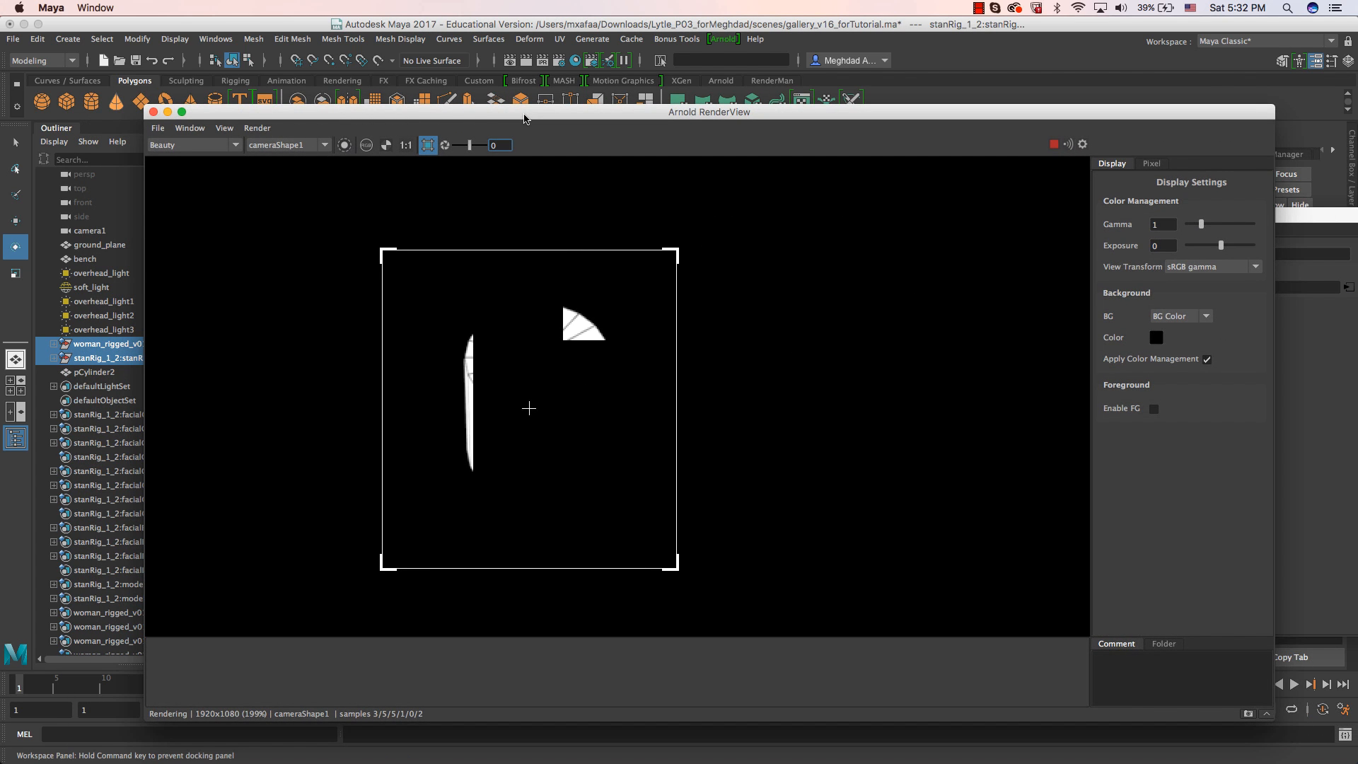
pyautogui.moveTo(524, 118); pyautogui.dragTo(885, 152)
pyautogui.doubleClick(885, 152)
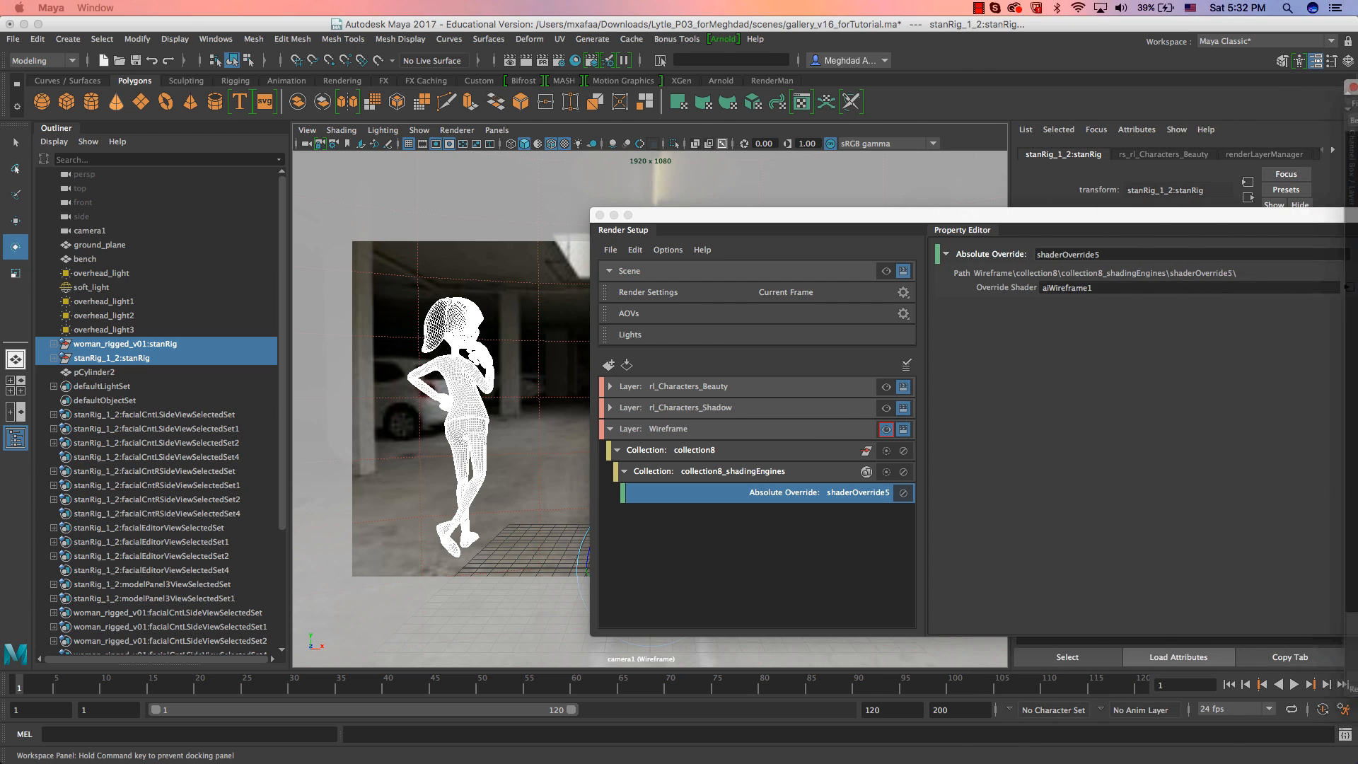
pyautogui.click(599, 214)
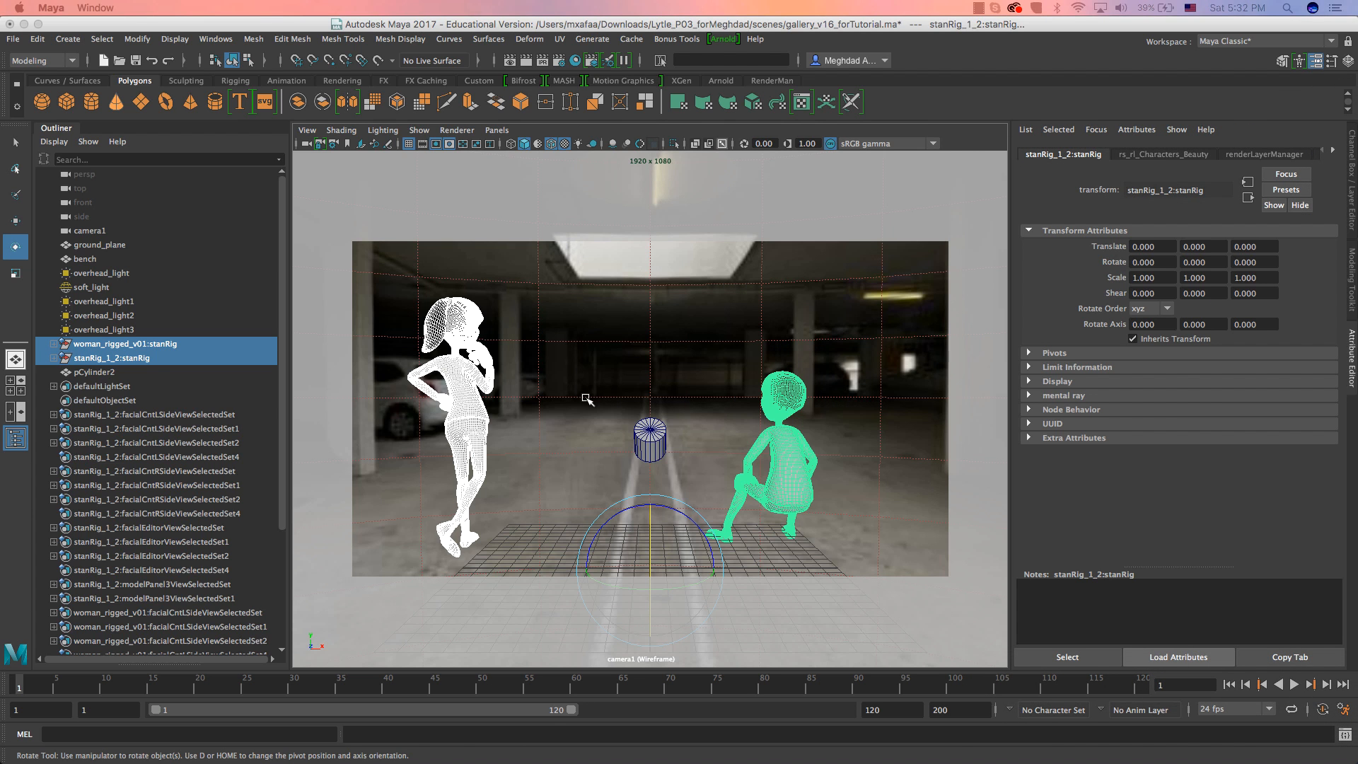
# Turn on smooth mesh preview for the cylinder and bring Arnold RenderView back to view its wireframe.
pyautogui.click(646, 443)
pyautogui.press('3')
pyautogui.press('1')
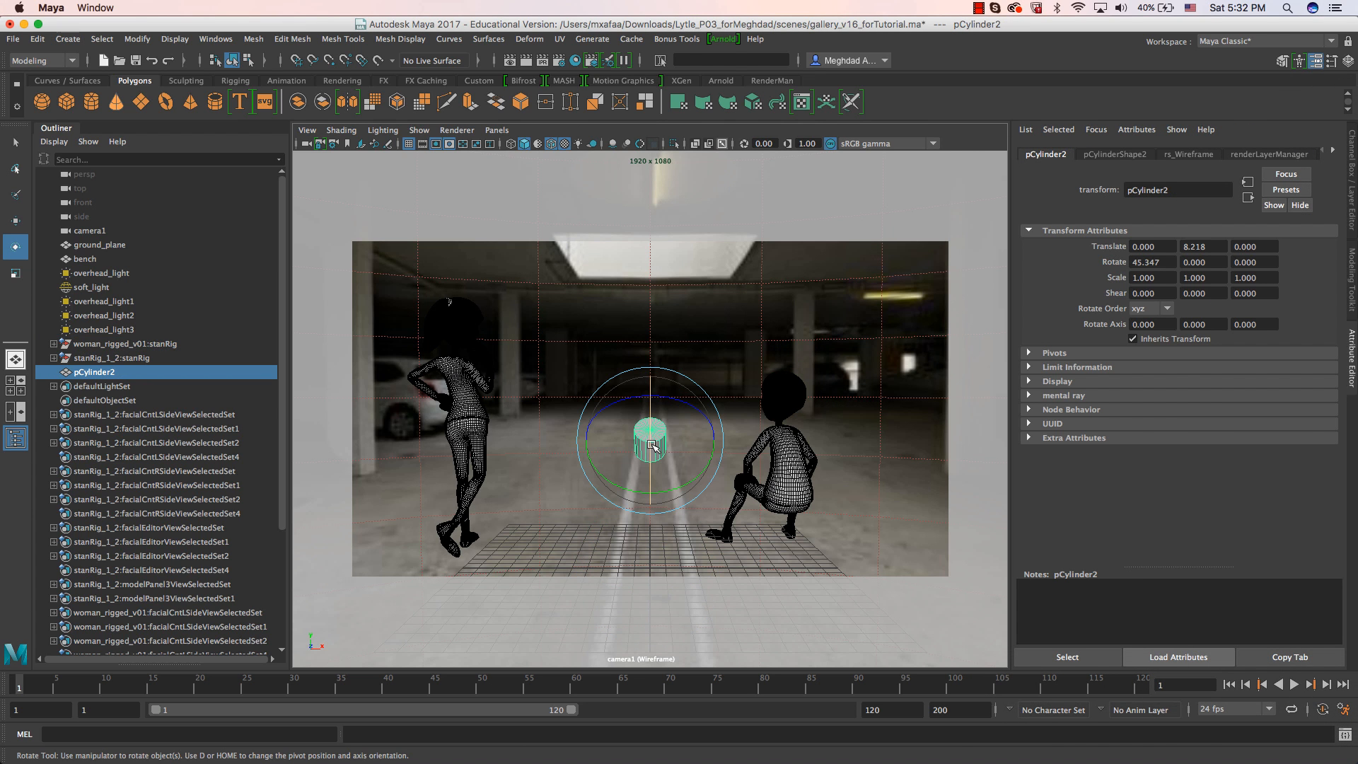
pyautogui.press('3')
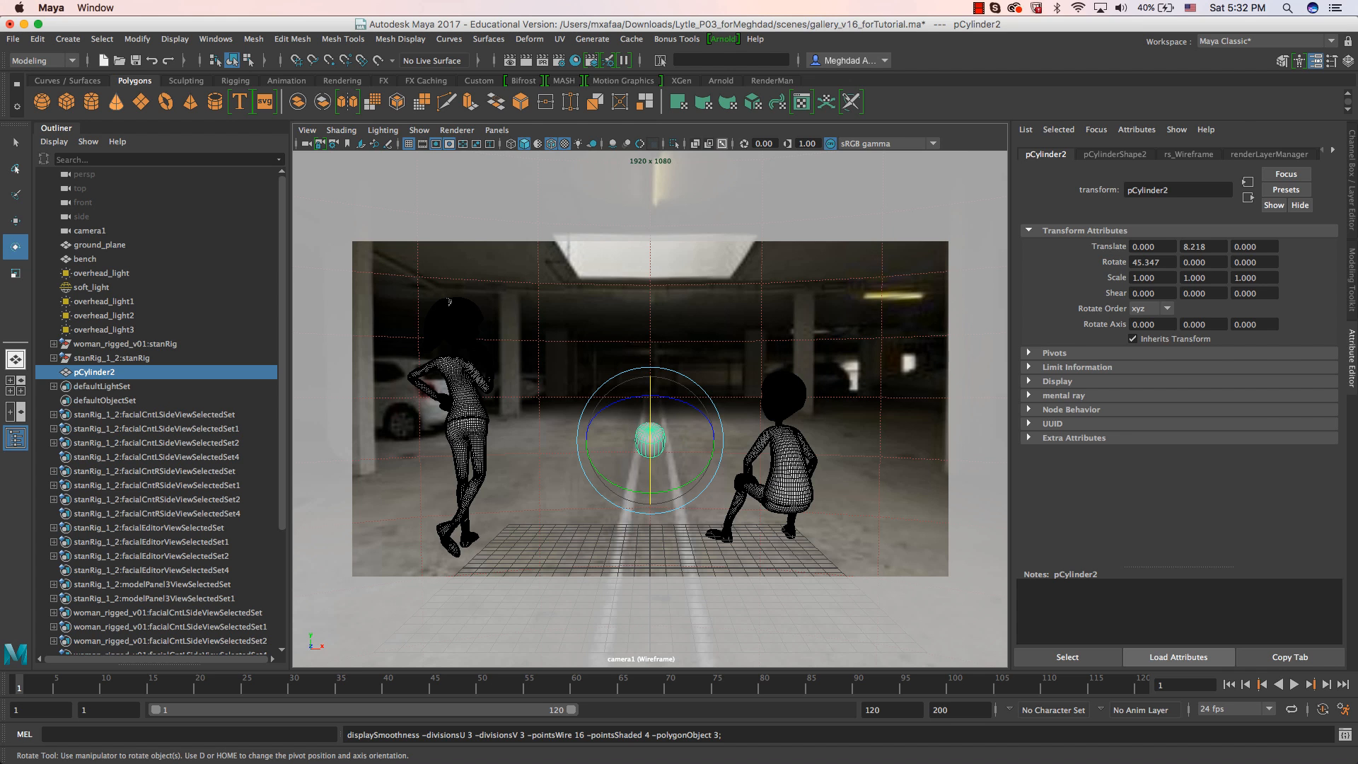
pyautogui.moveTo(1357, 99); pyautogui.dragTo(652, 104)
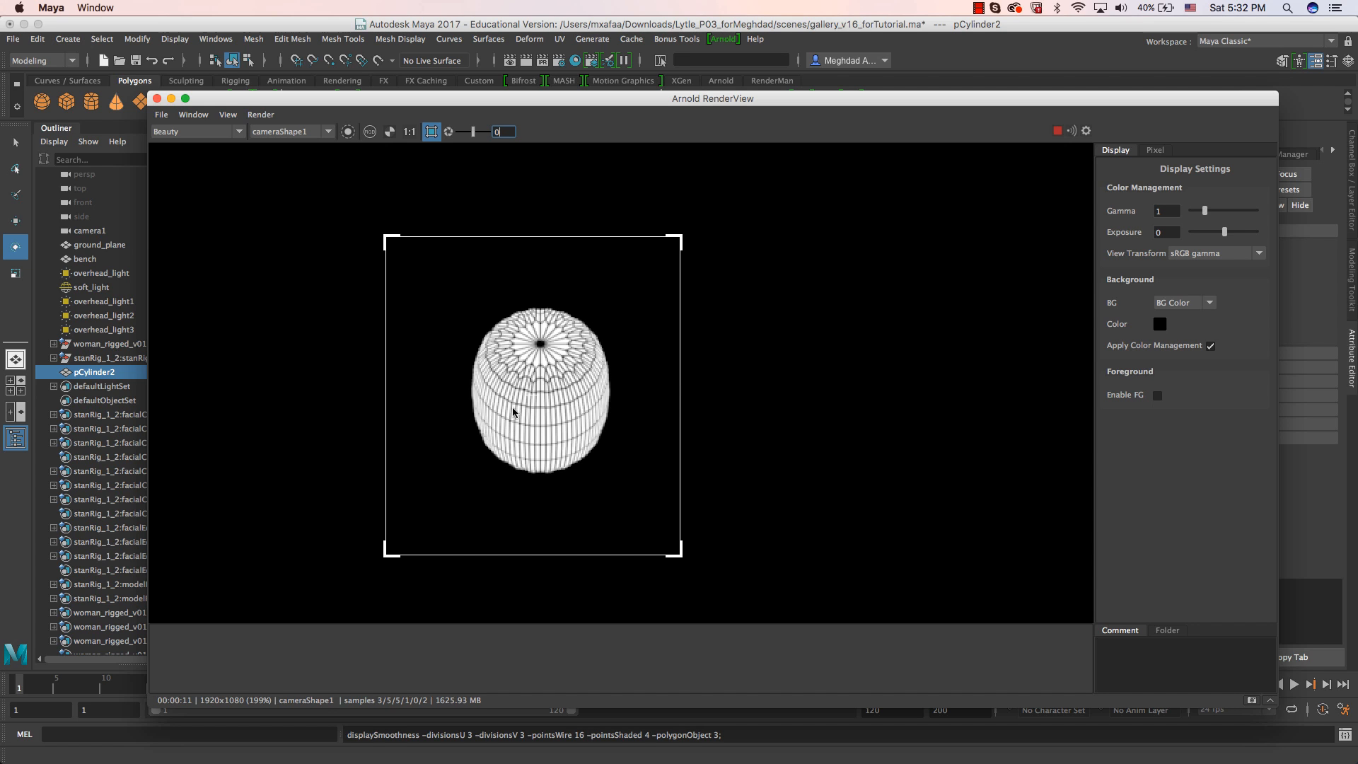
# Turn off the cylinder's smooth mesh preview and place Arnold RenderView beside it to compare the wireframe.
pyautogui.click(524, 423)
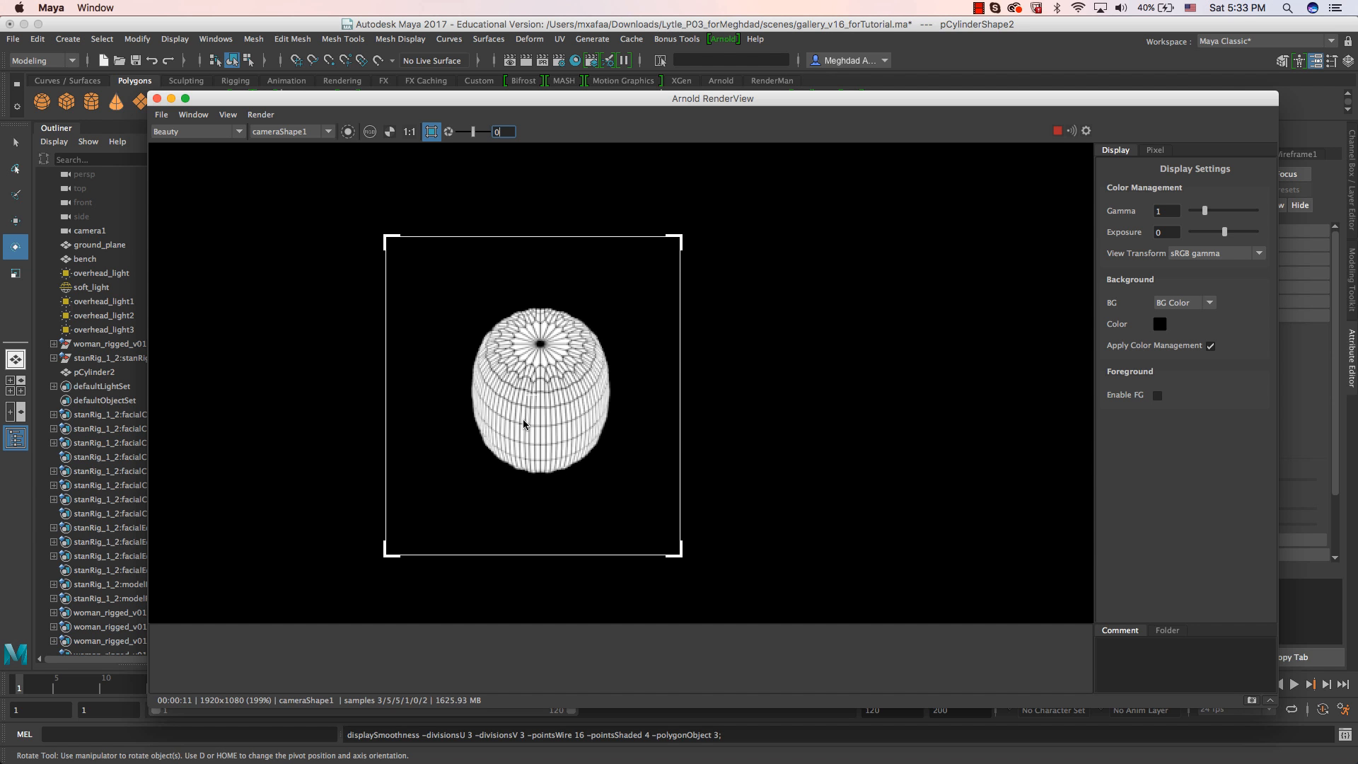
pyautogui.moveTo(510, 101); pyautogui.dragTo(1012, 316)
pyautogui.write('1')
pyautogui.moveTo(643, 450); pyautogui.dragTo(622, 394)
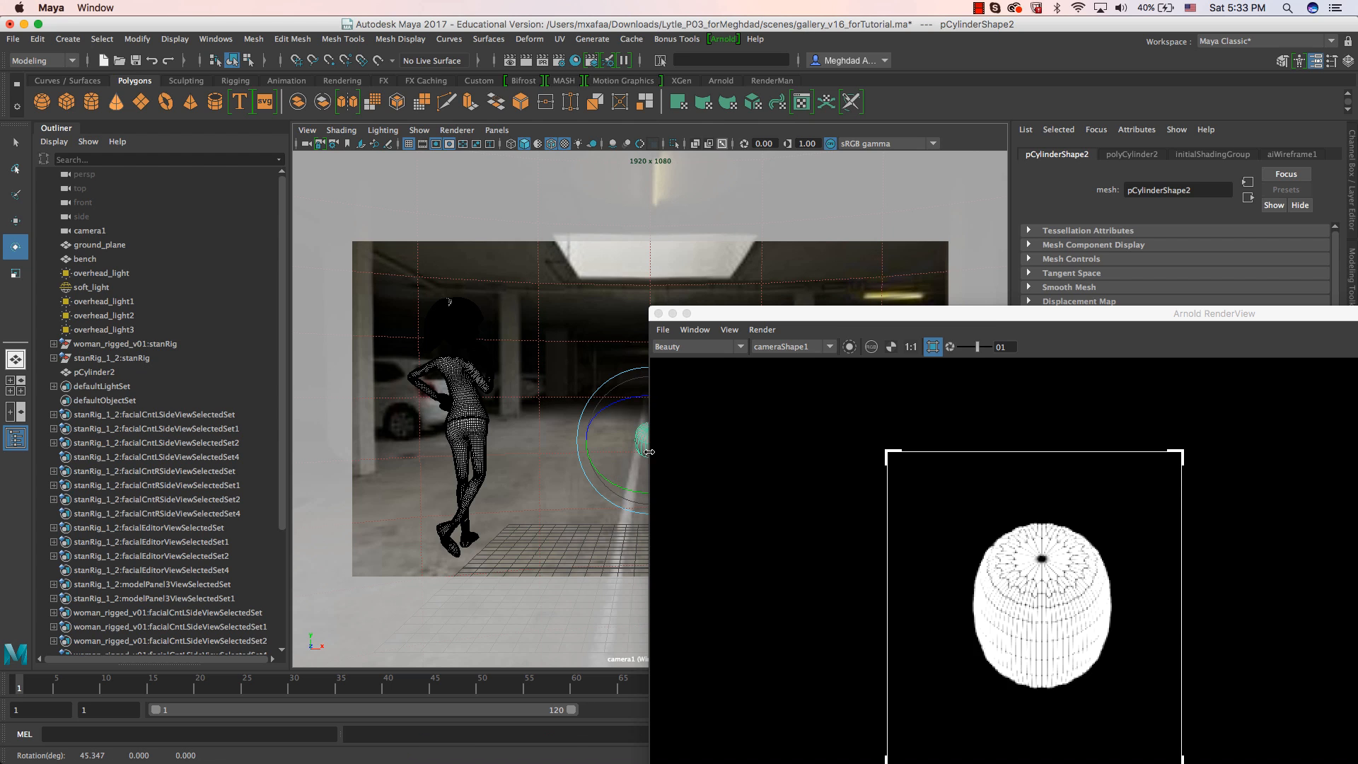
pyautogui.moveTo(983, 313); pyautogui.dragTo(457, 162)
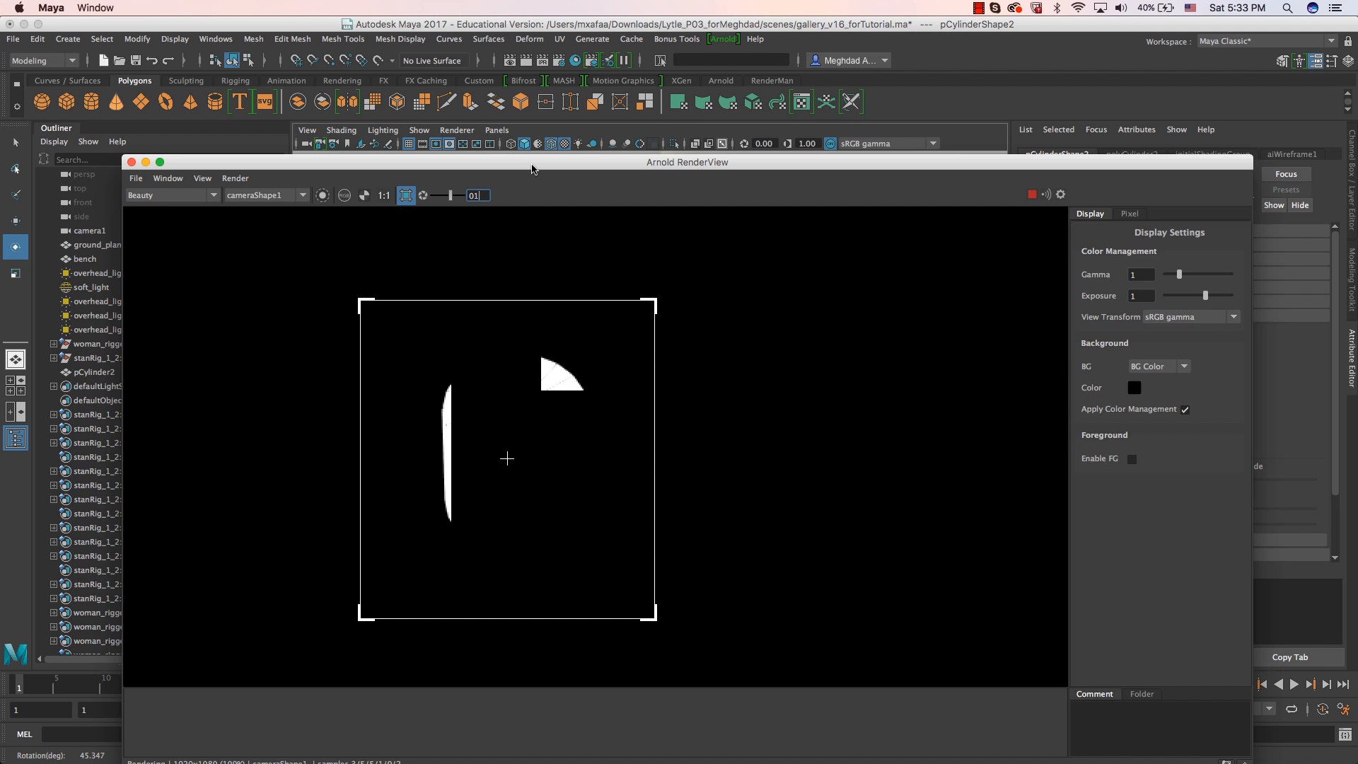
pyautogui.moveTo(532, 167); pyautogui.dragTo(569, 111)
pyautogui.moveTo(569, 111); pyautogui.dragTo(978, 152)
pyautogui.moveTo(707, 151); pyautogui.dragTo(840, 159)
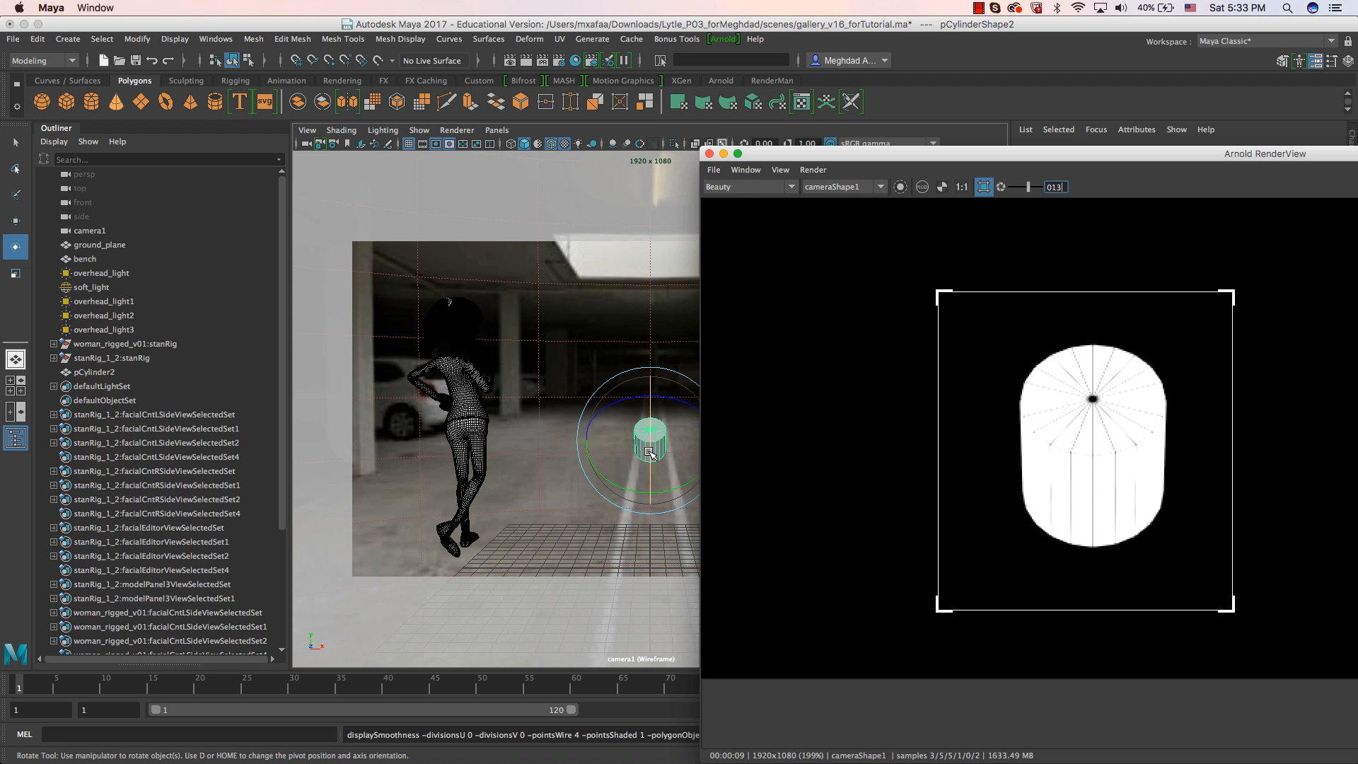
# Smooth the cylinder's preview again and reset the Arnold RenderView exposure to 0.
pyautogui.click(649, 453)
pyautogui.press('3')
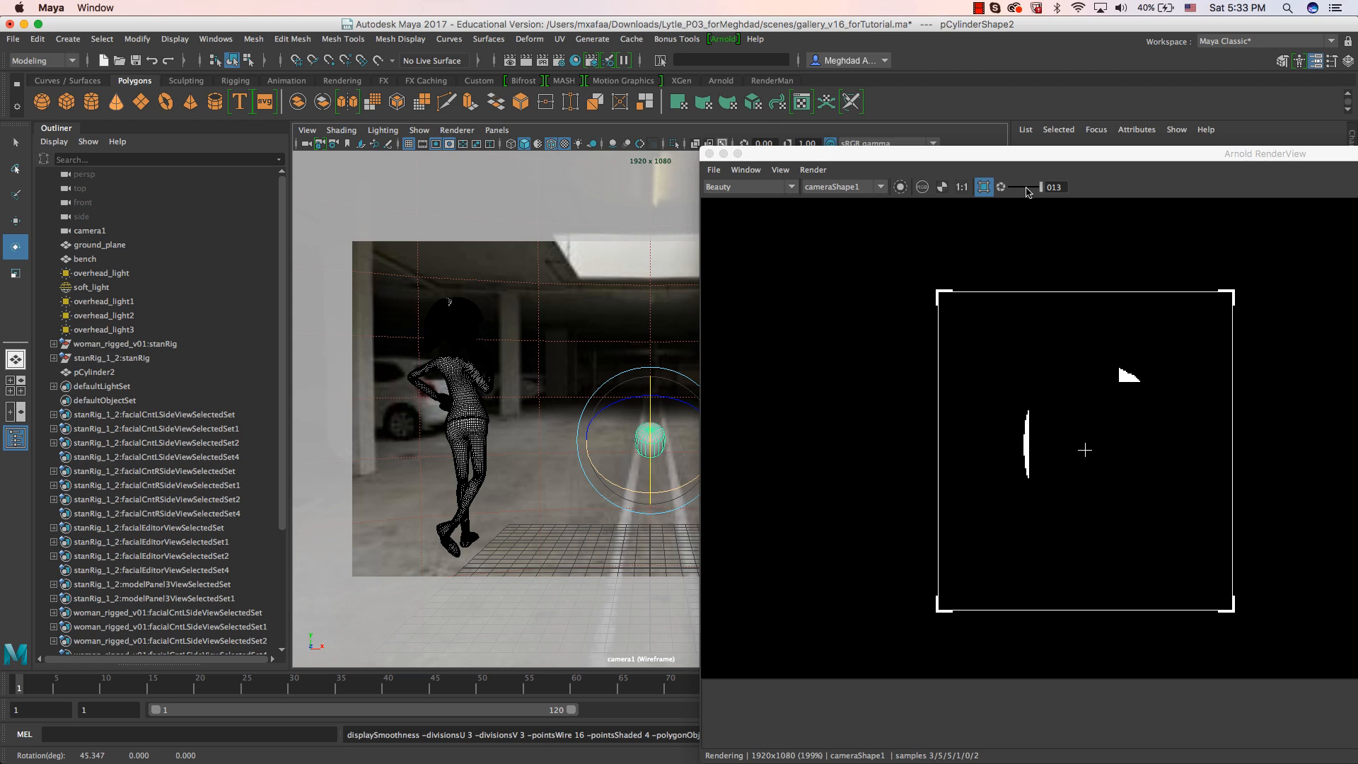
pyautogui.click(1025, 188)
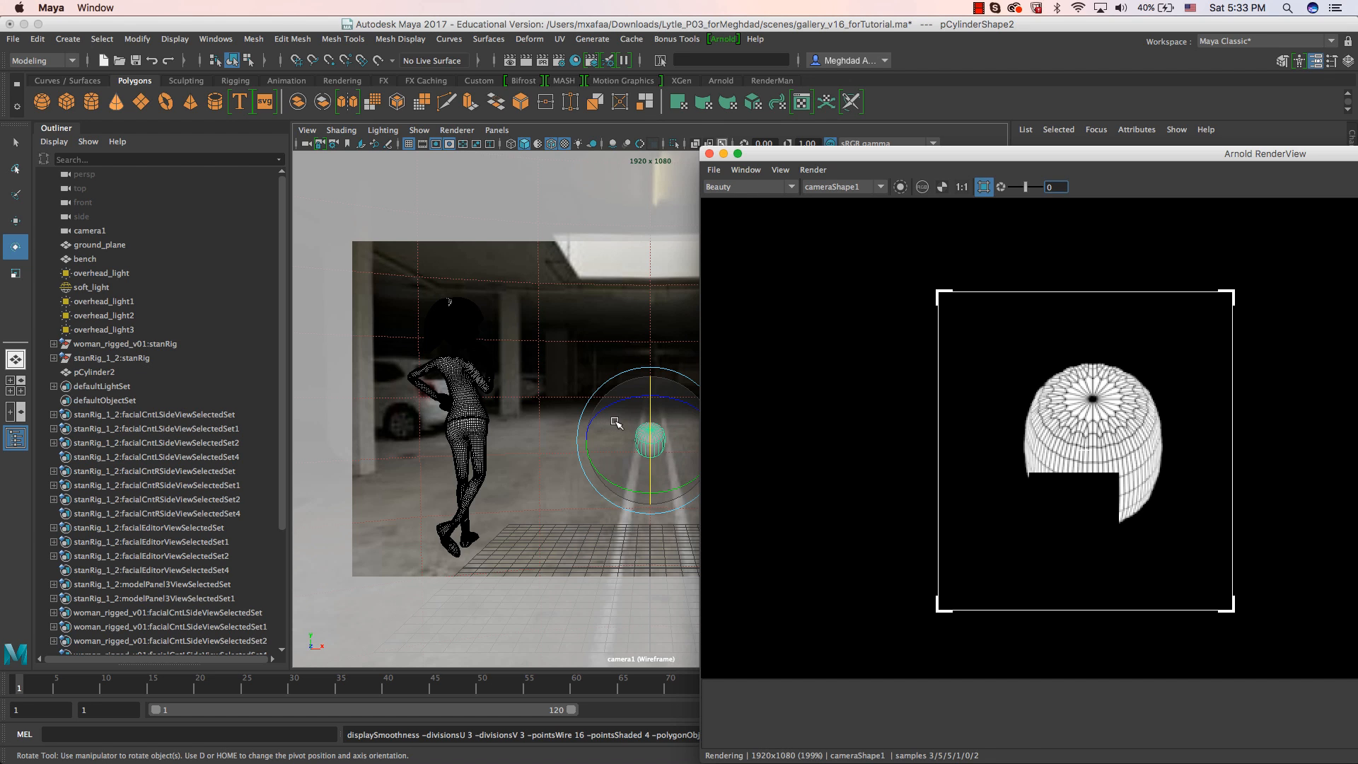
# Return the cylinder to its unsmoothed display and bring Arnold RenderView fully into view to review the result.
pyautogui.click(641, 453)
pyautogui.press('1')
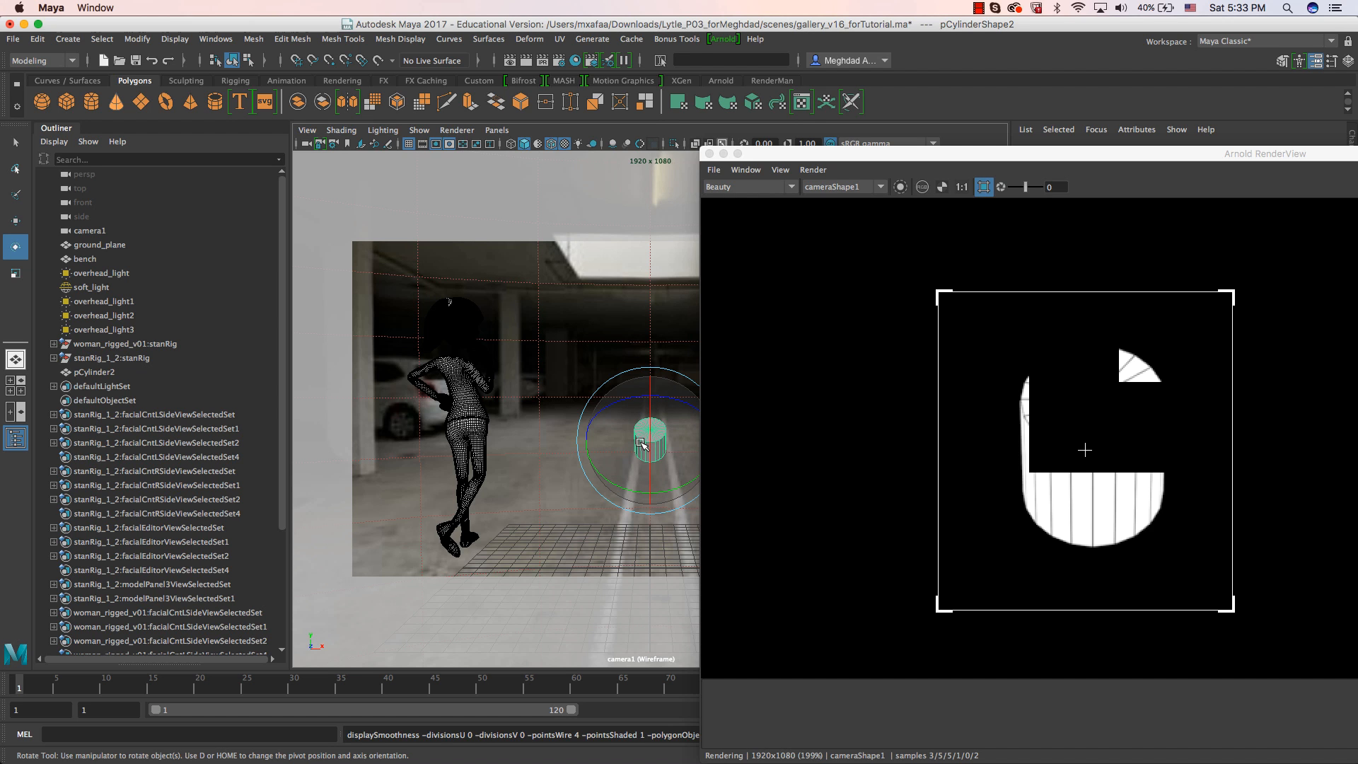
pyautogui.moveTo(1055, 158); pyautogui.dragTo(456, 118)
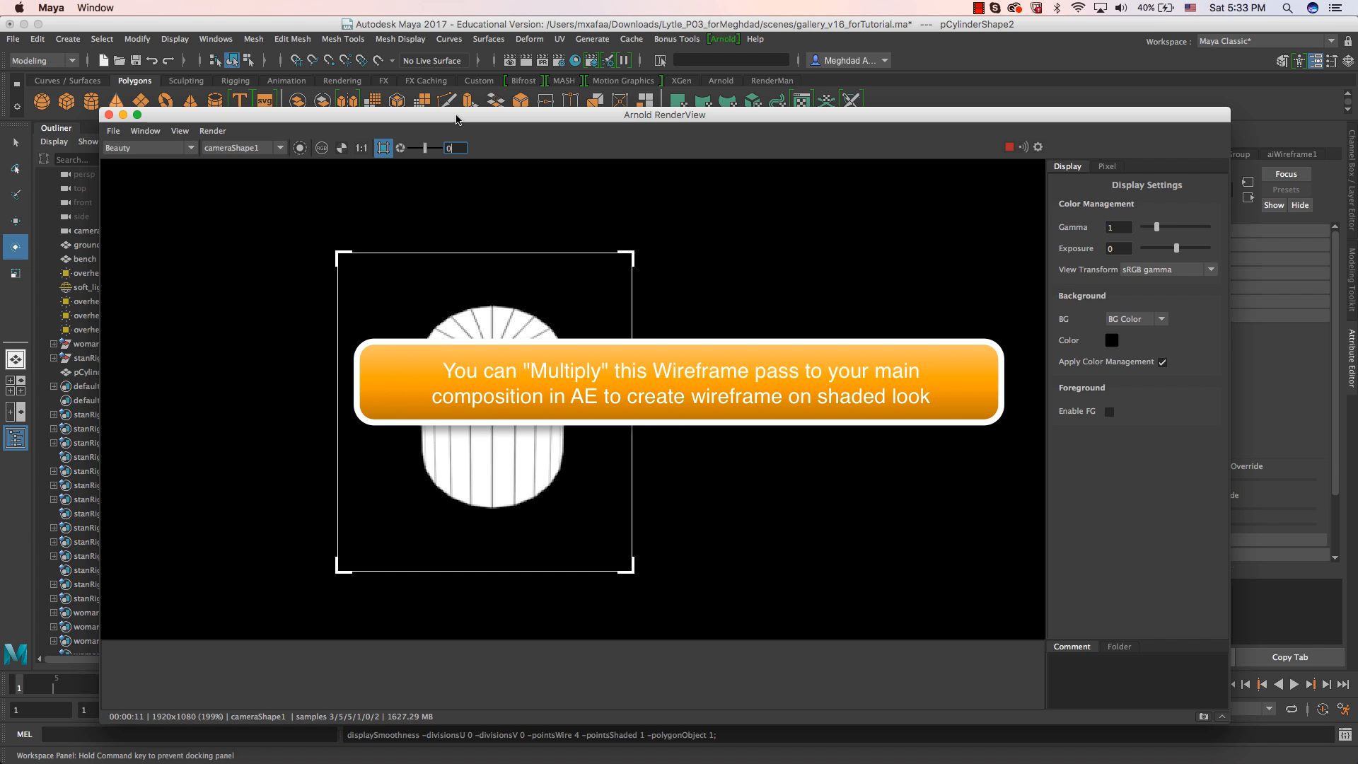